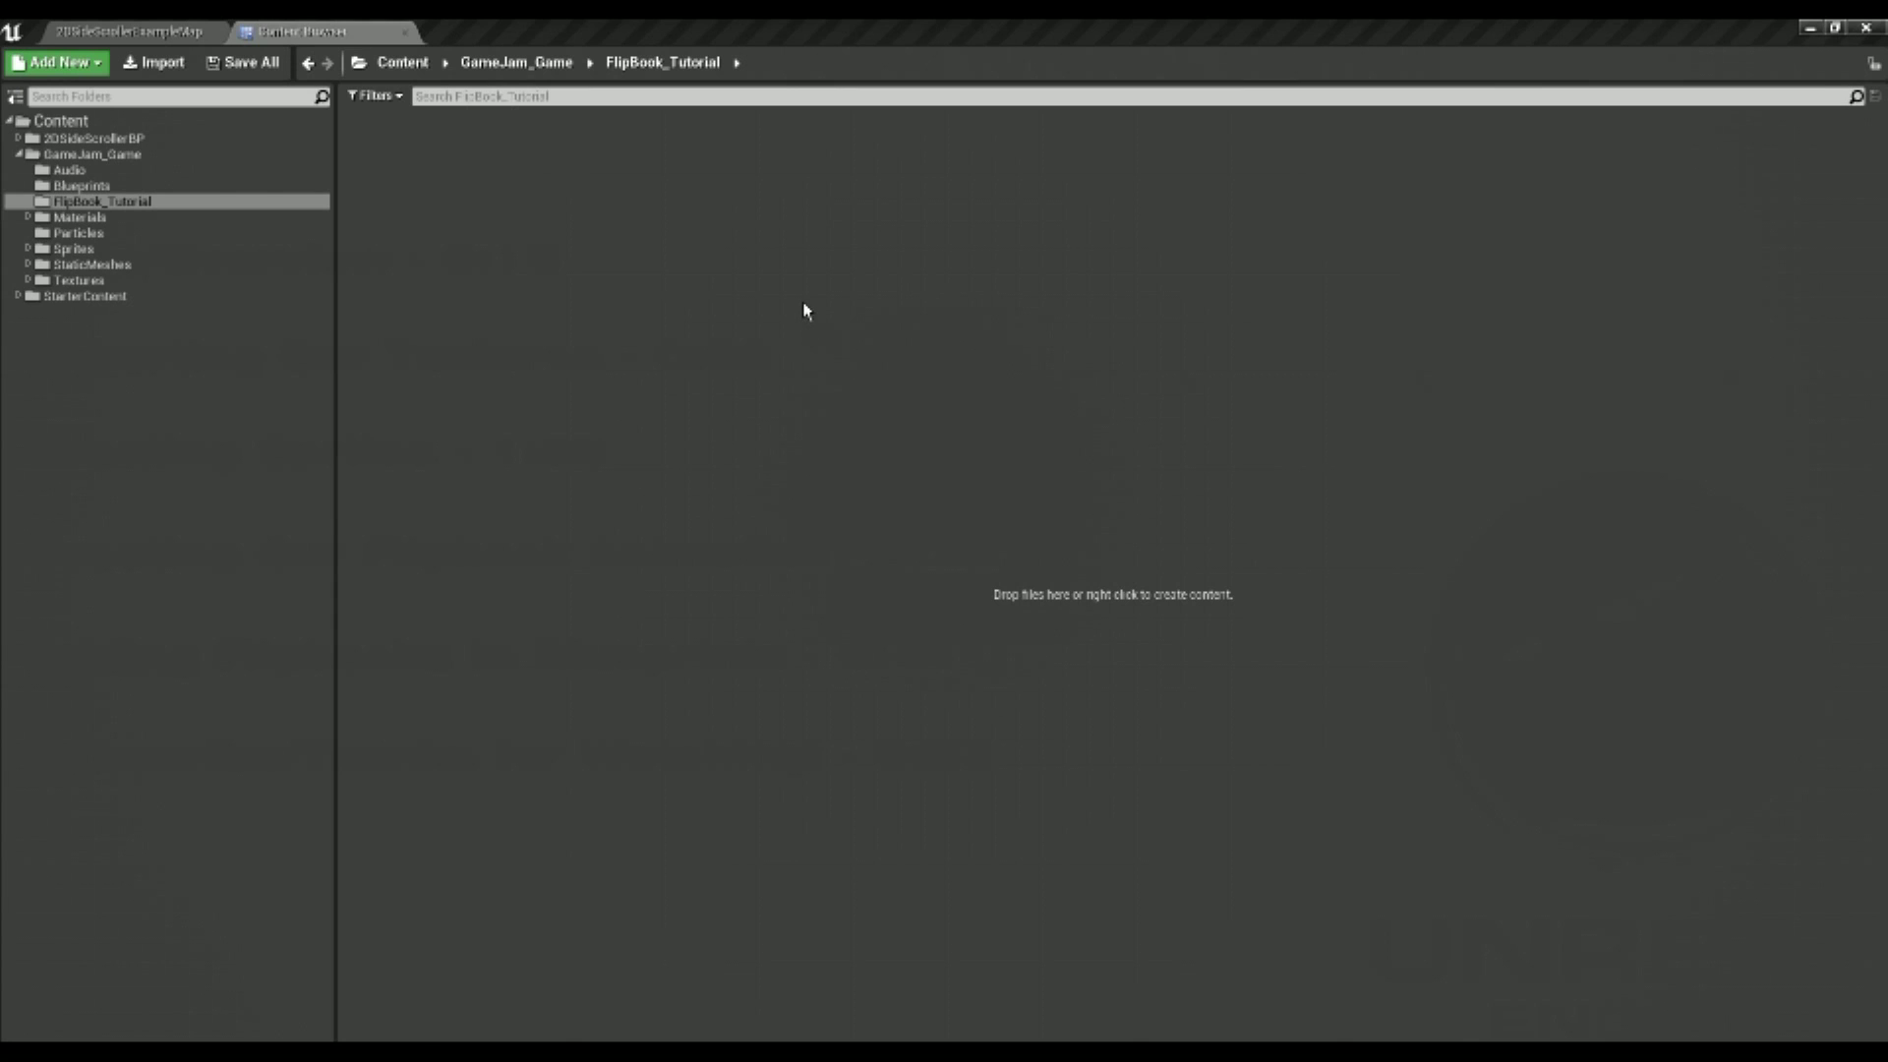
Examine the saw blade trap and the spiked block in the 2DSideScrollerExampleMap level
{"action": "left_click", "coordinate": [115, 28]}
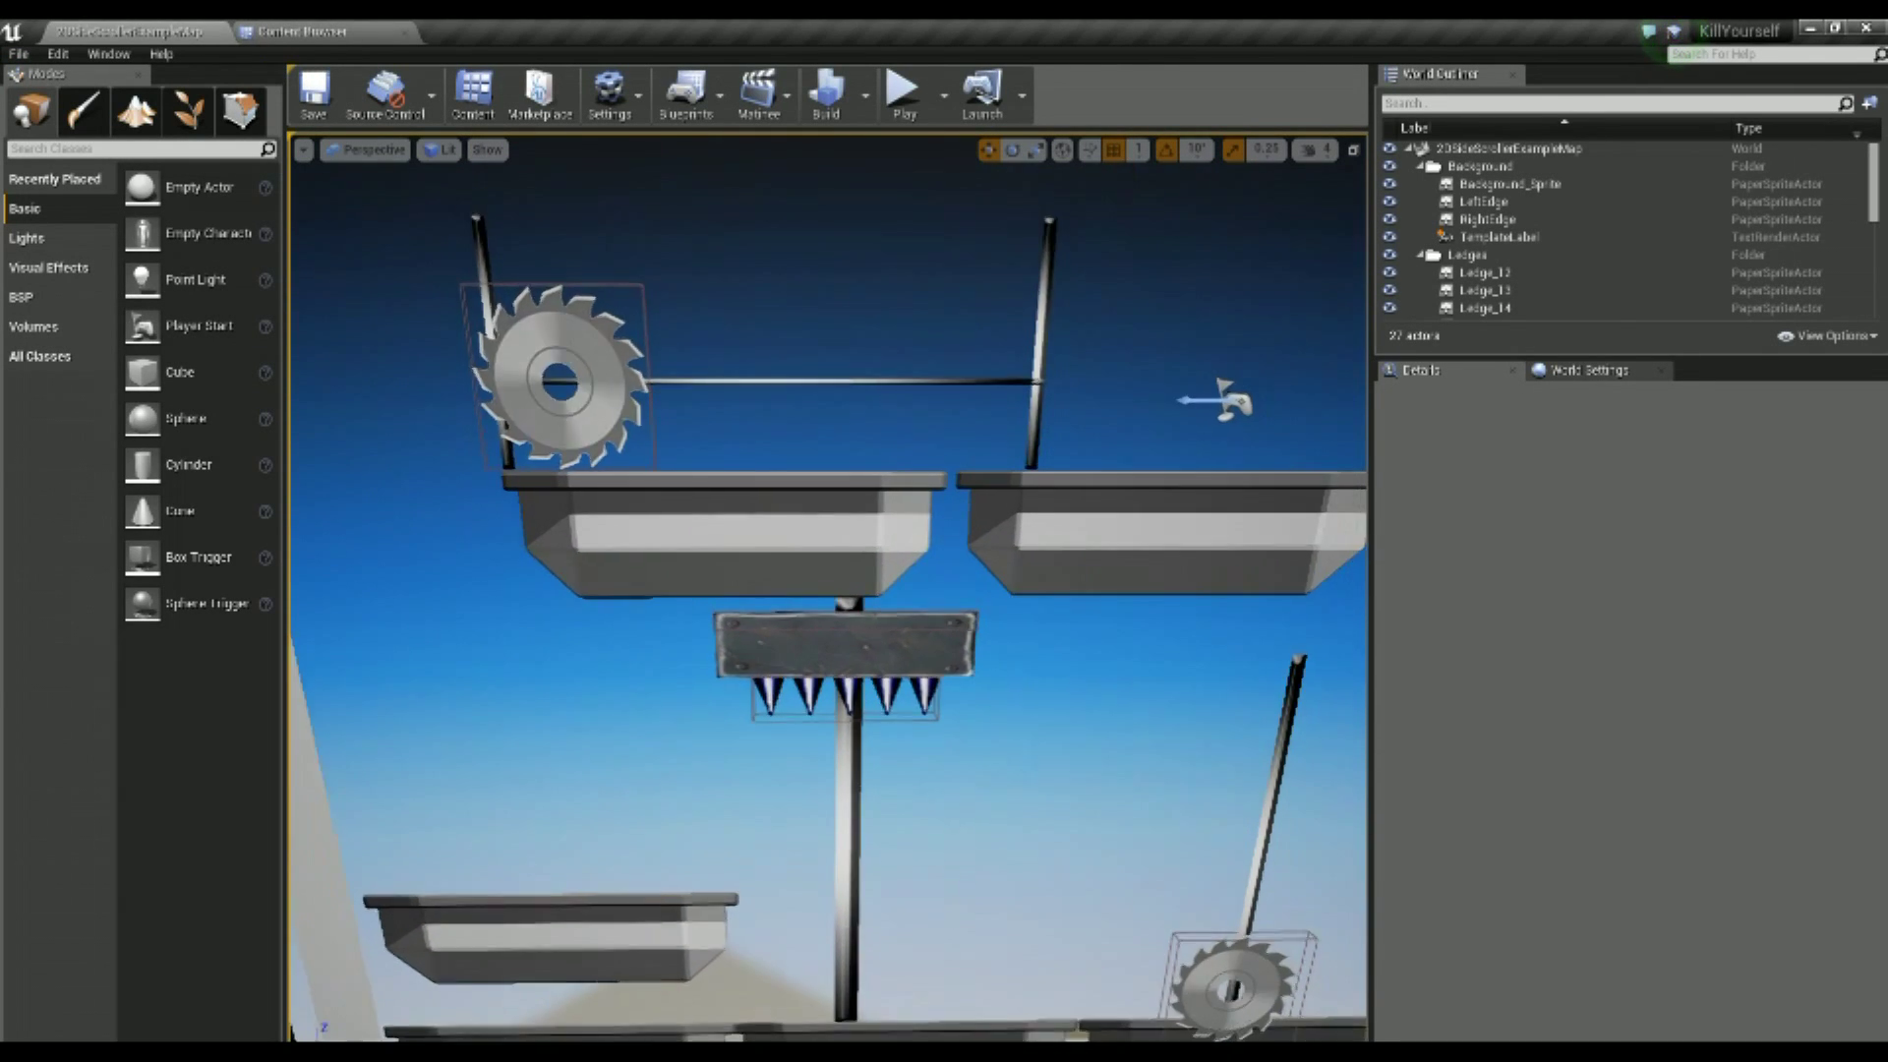
{"action": "scroll", "coordinate": [878, 659], "scroll_direction": "down", "scroll_amount": 3}
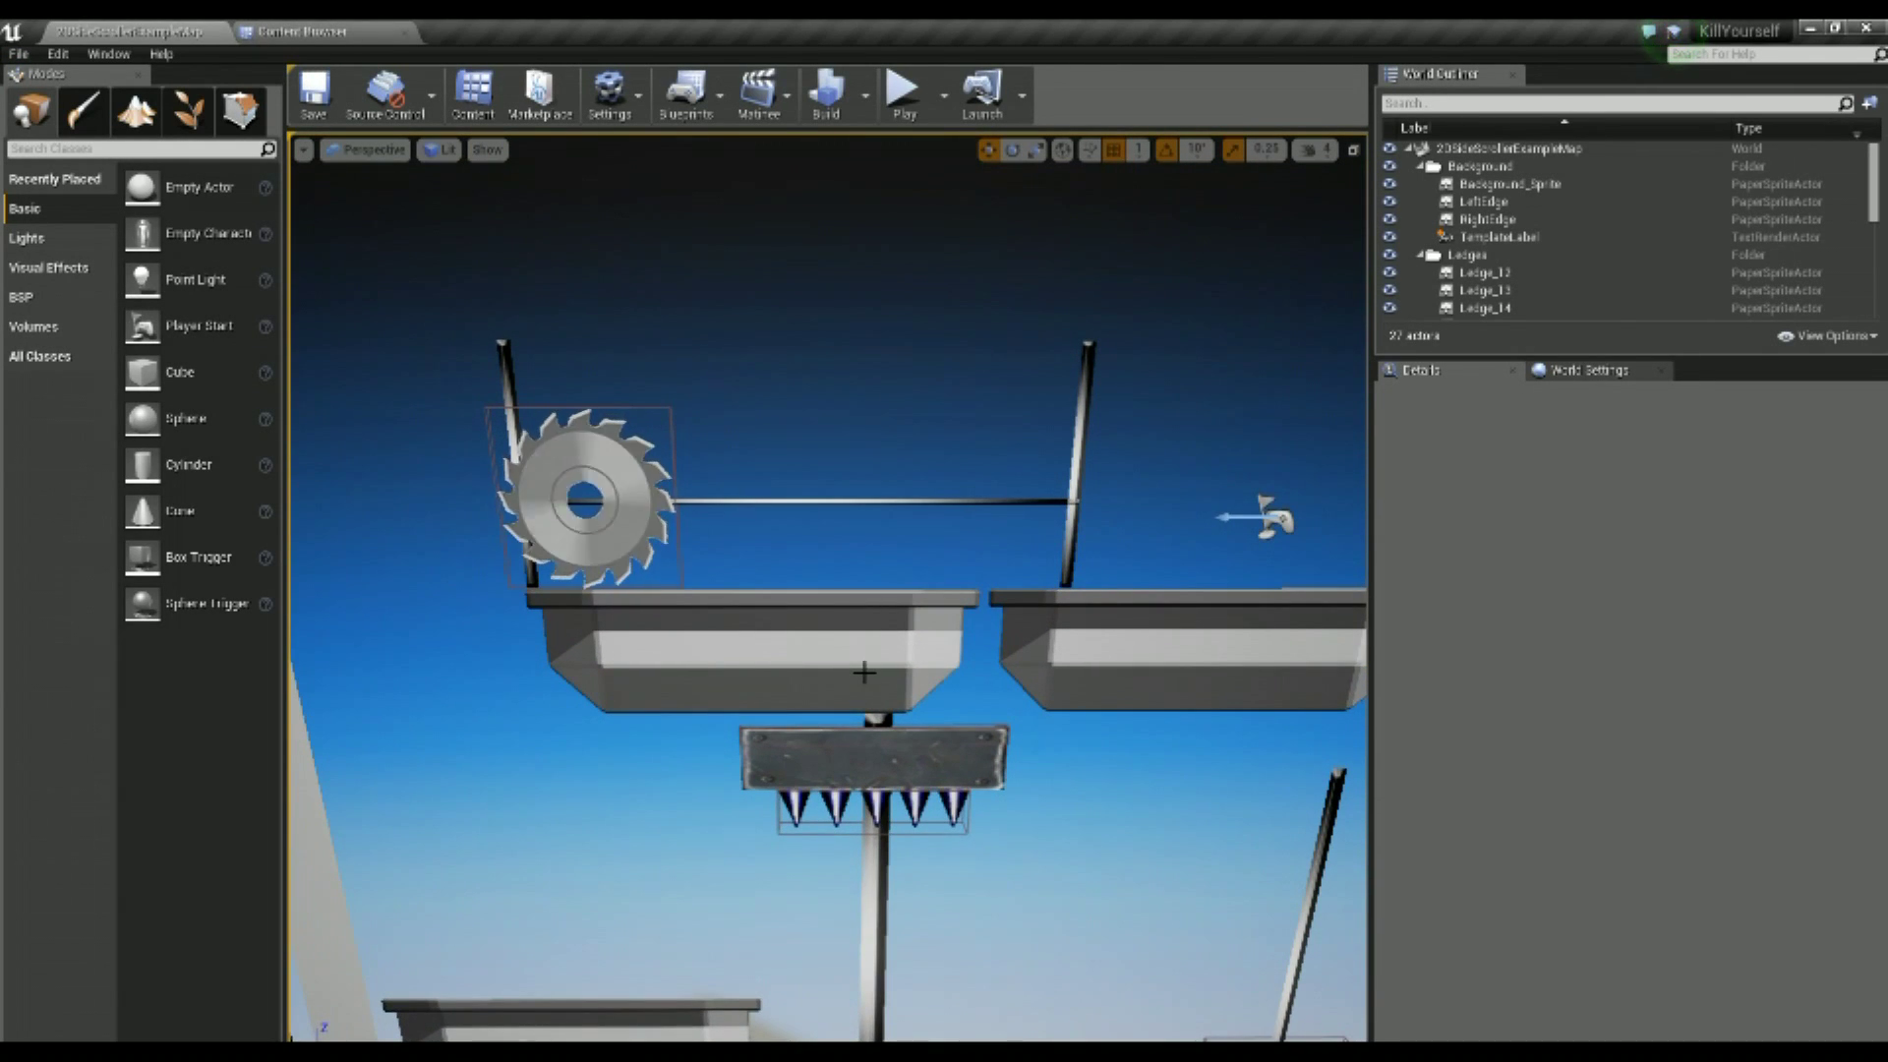
{"action": "scroll", "coordinate": [863, 672], "scroll_direction": "down", "scroll_amount": 2}
{"action": "scroll", "coordinate": [858, 678], "scroll_direction": "up", "scroll_amount": 4}
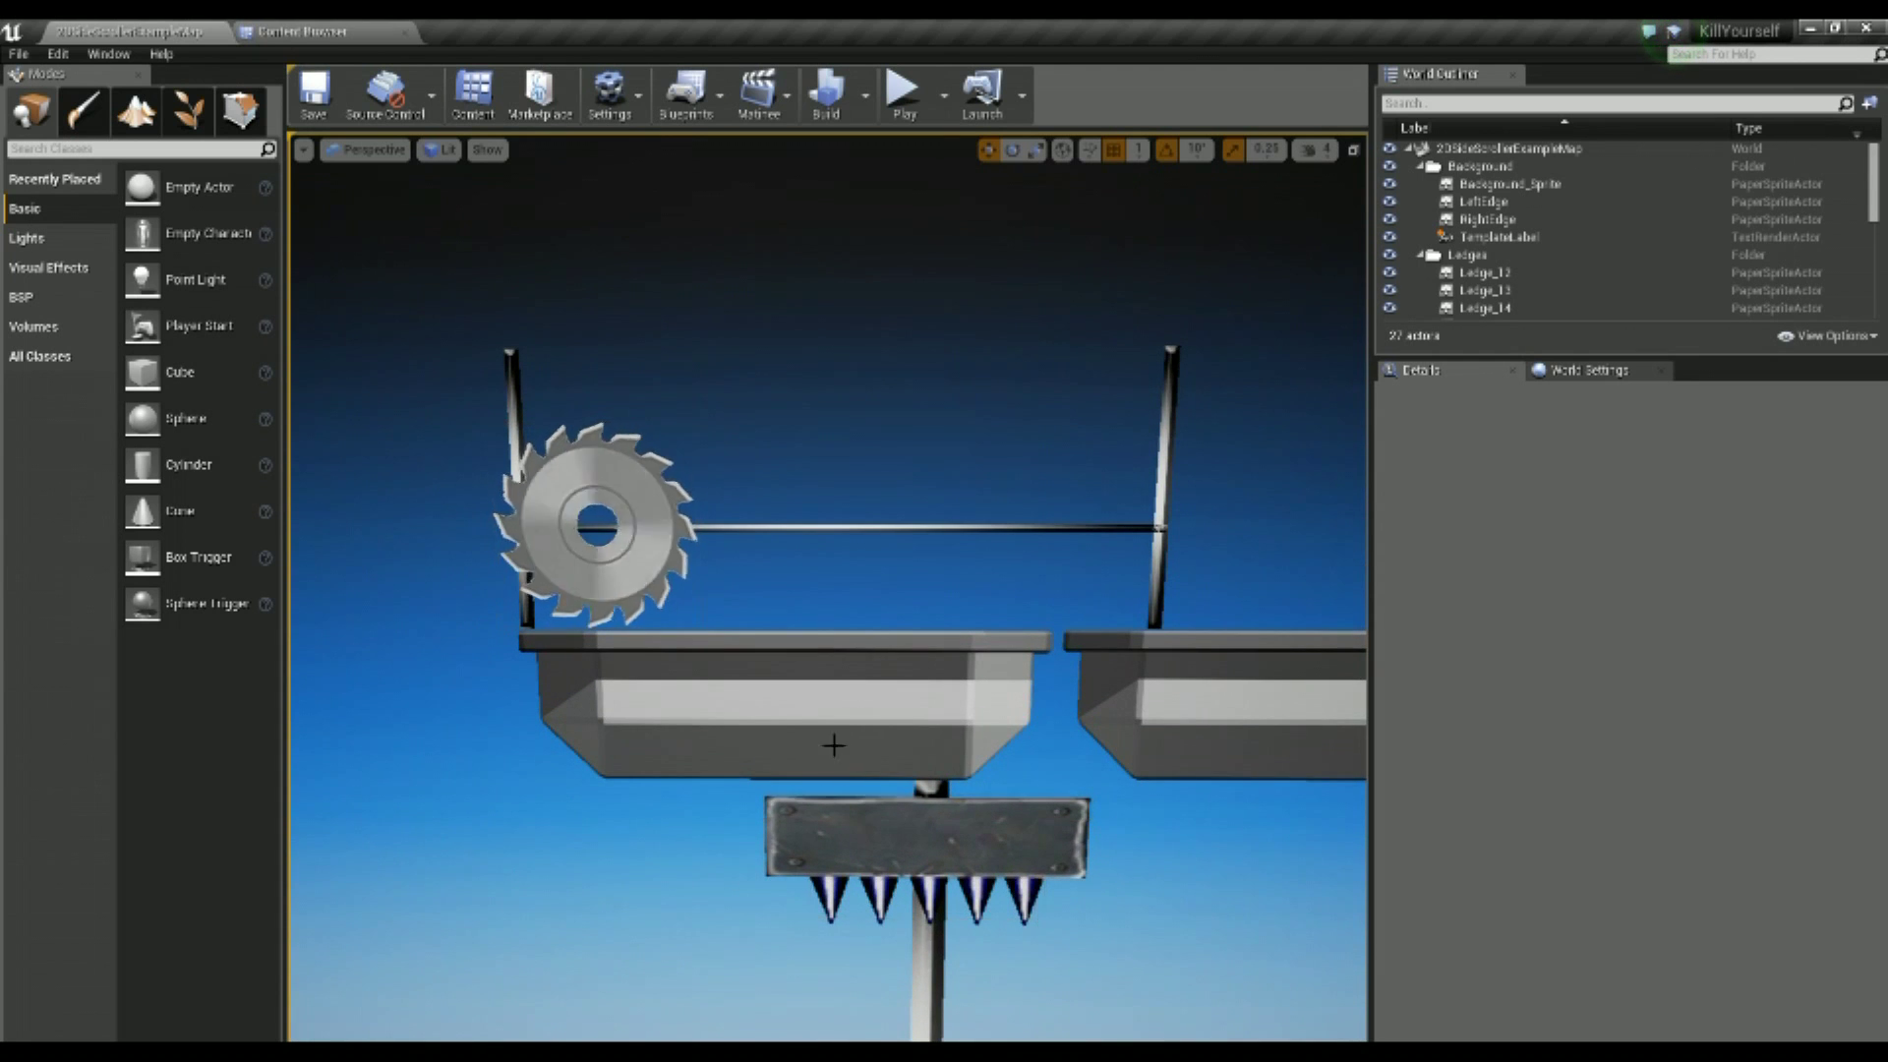
{"action": "scroll", "coordinate": [843, 739], "scroll_direction": "up", "scroll_amount": 5}
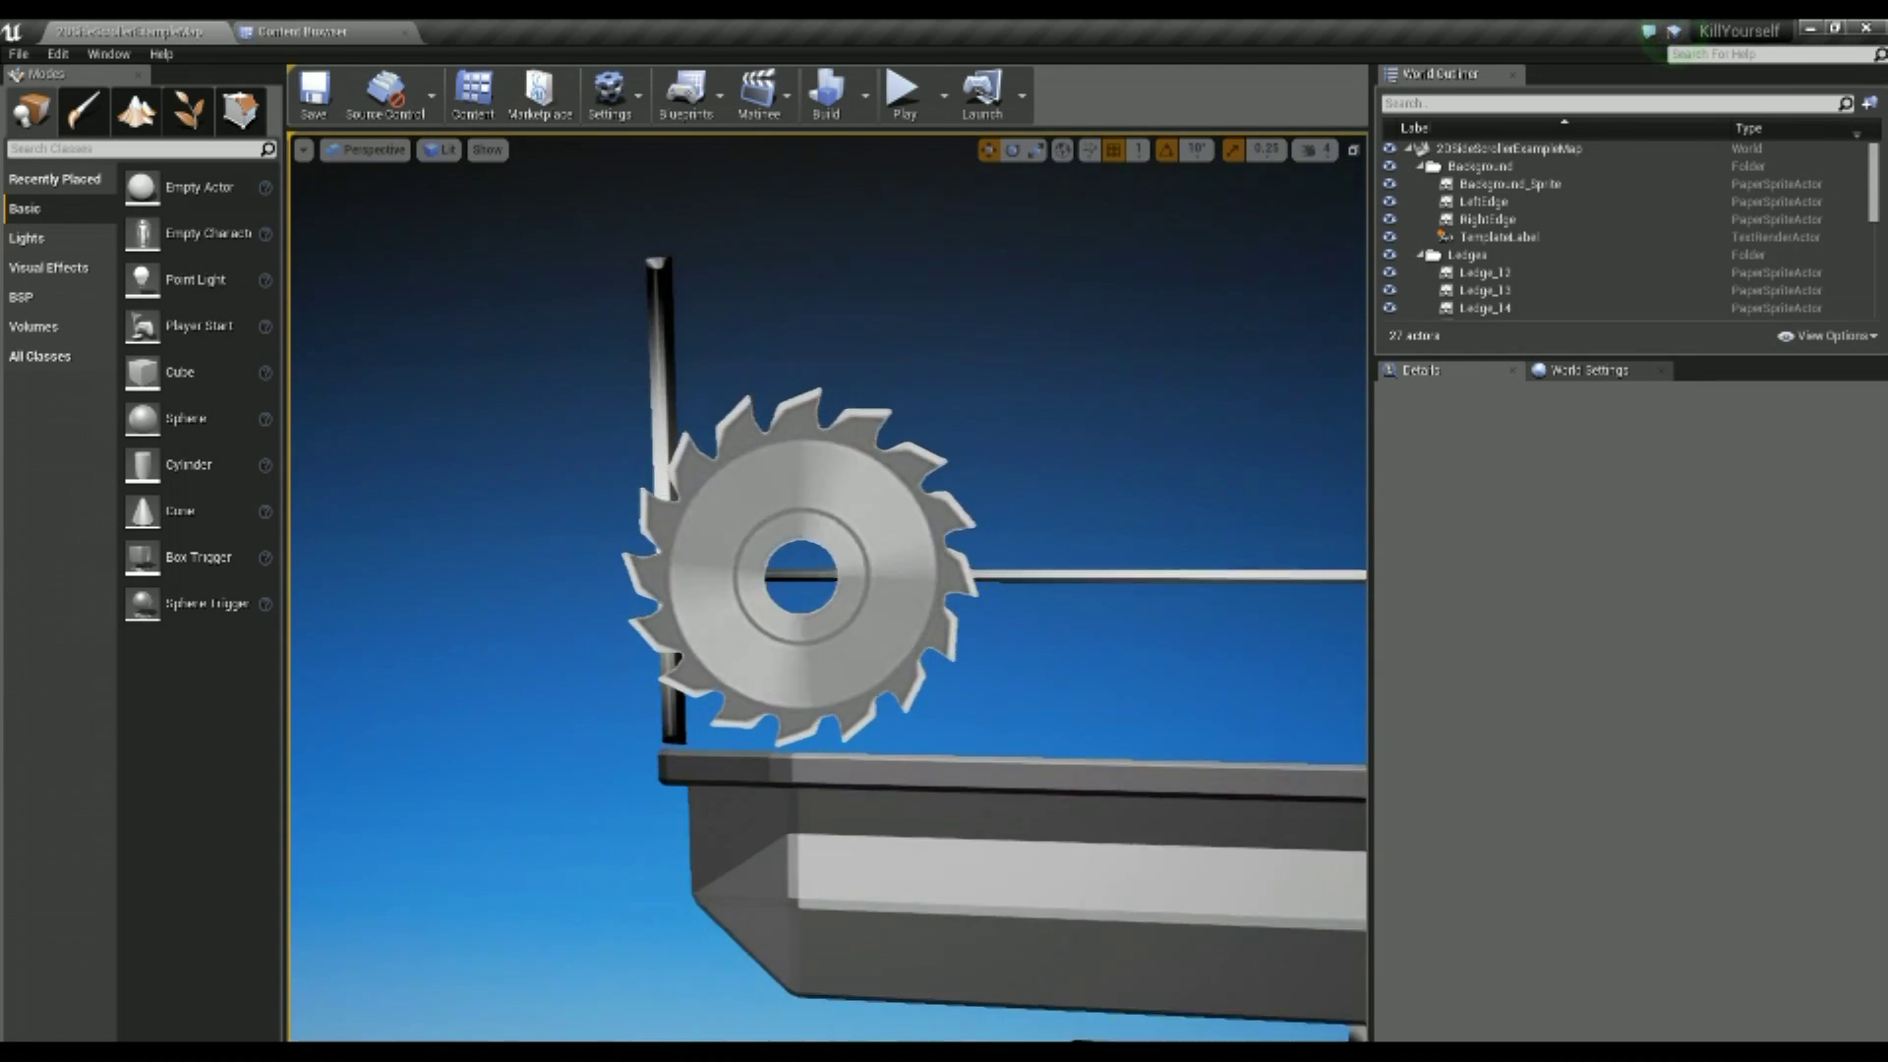
{"action": "scroll", "coordinate": [780, 848], "scroll_direction": "down", "scroll_amount": 5}
Playtest the level by running the character into the saw blade, and end the play session
{"action": "key", "text": "alt+p"}
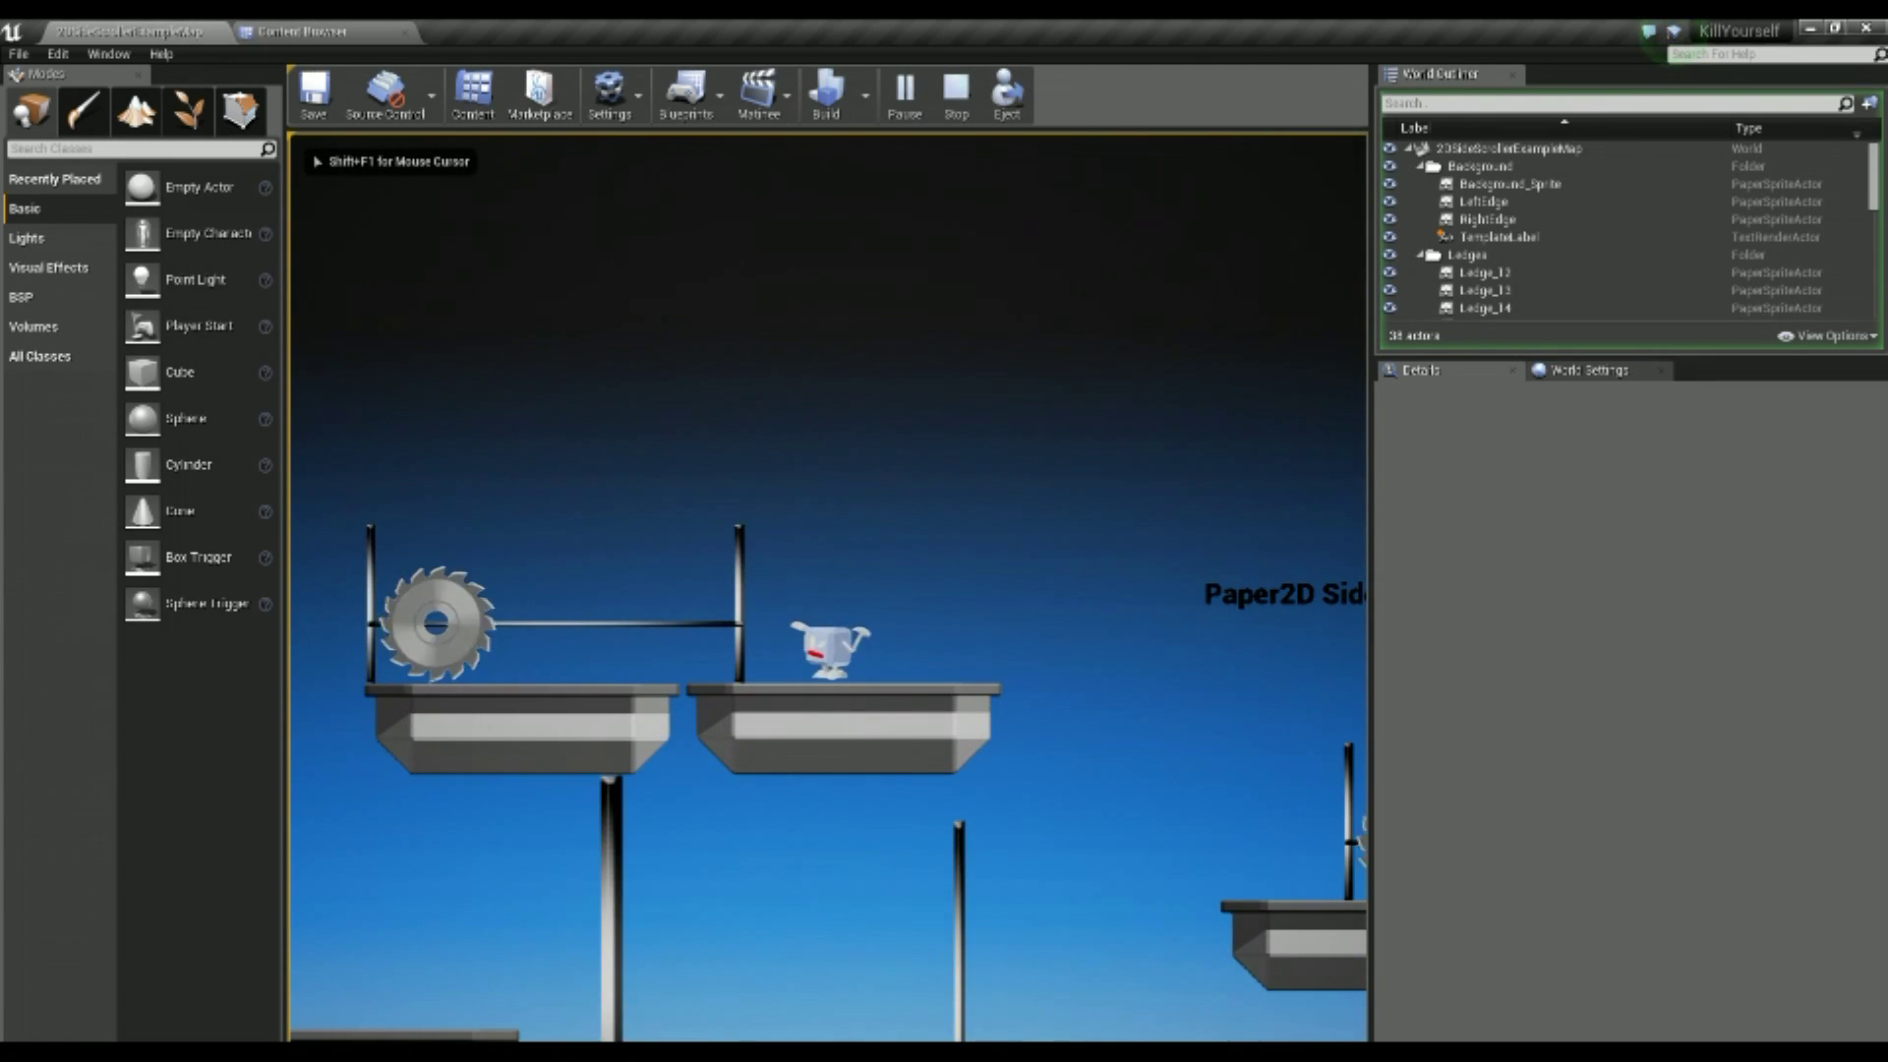
{"action": "key", "text": "d"}
{"action": "key", "text": "a"}
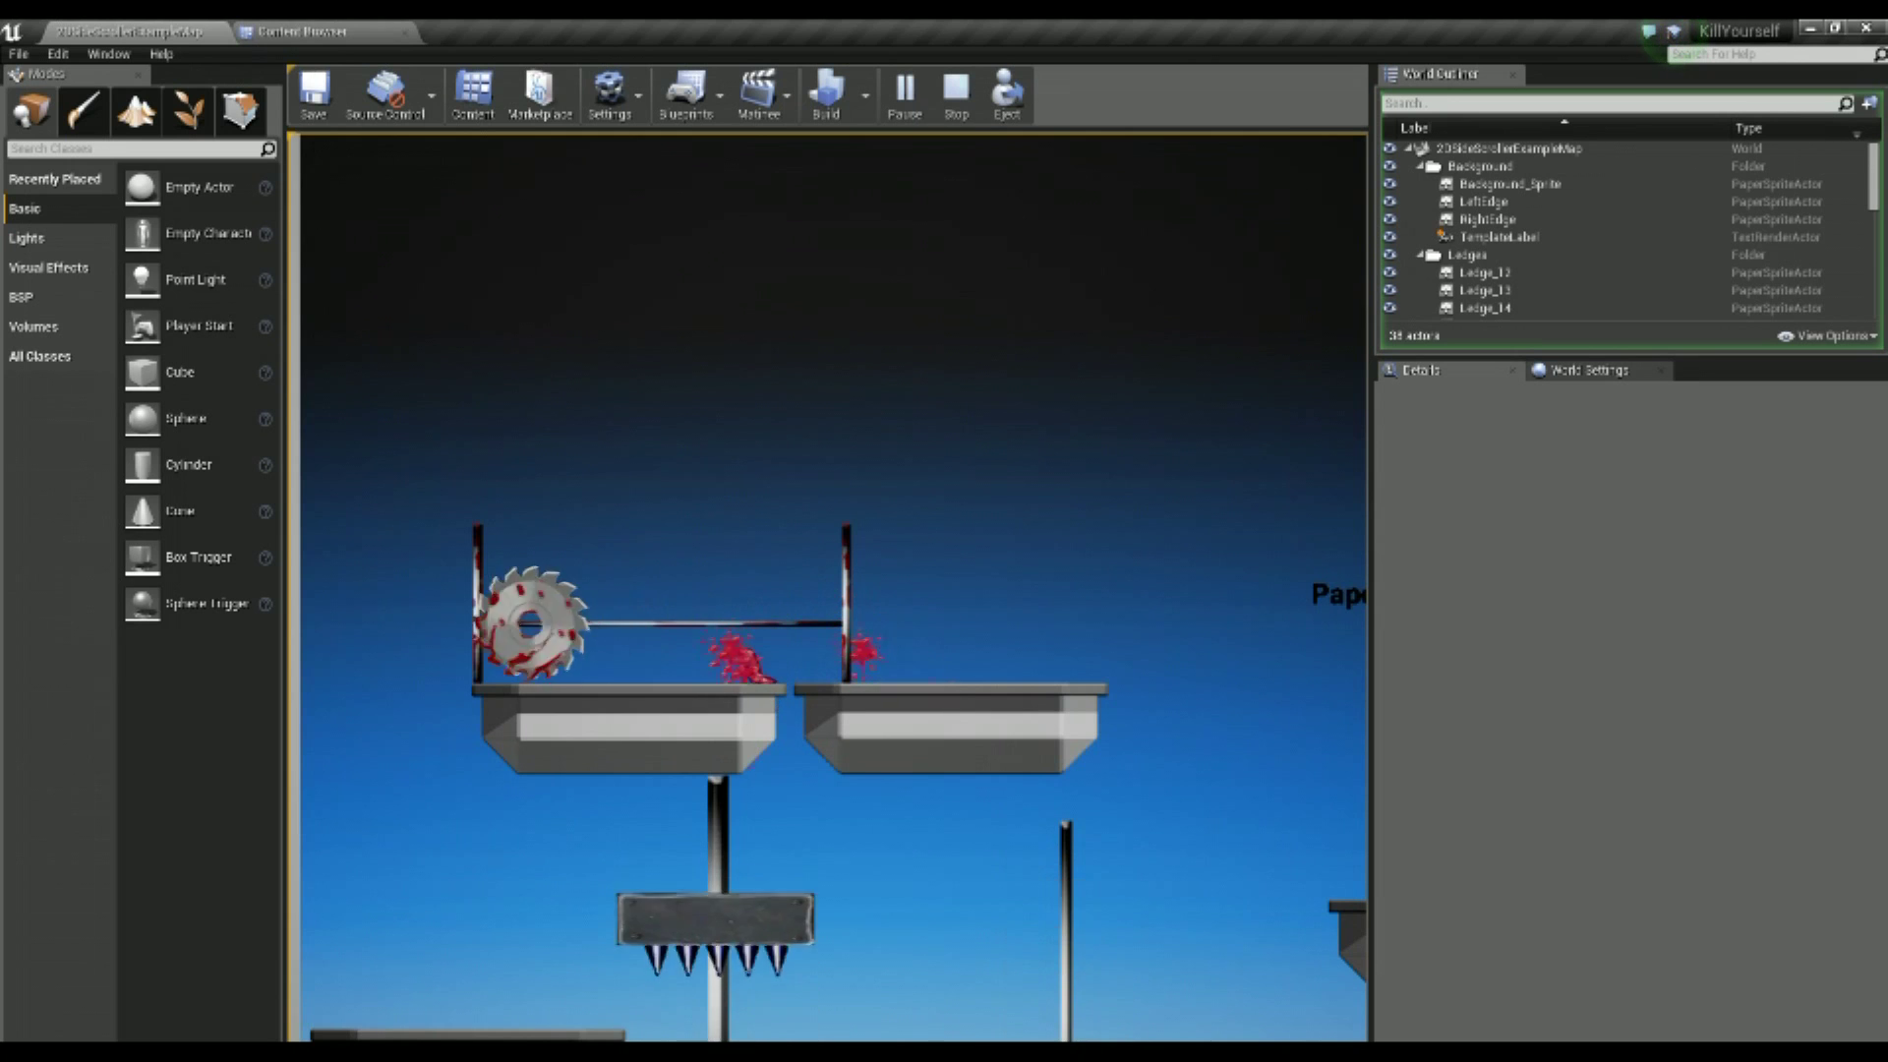
{"action": "key", "text": "Escape"}
{"action": "key", "text": "Left"}
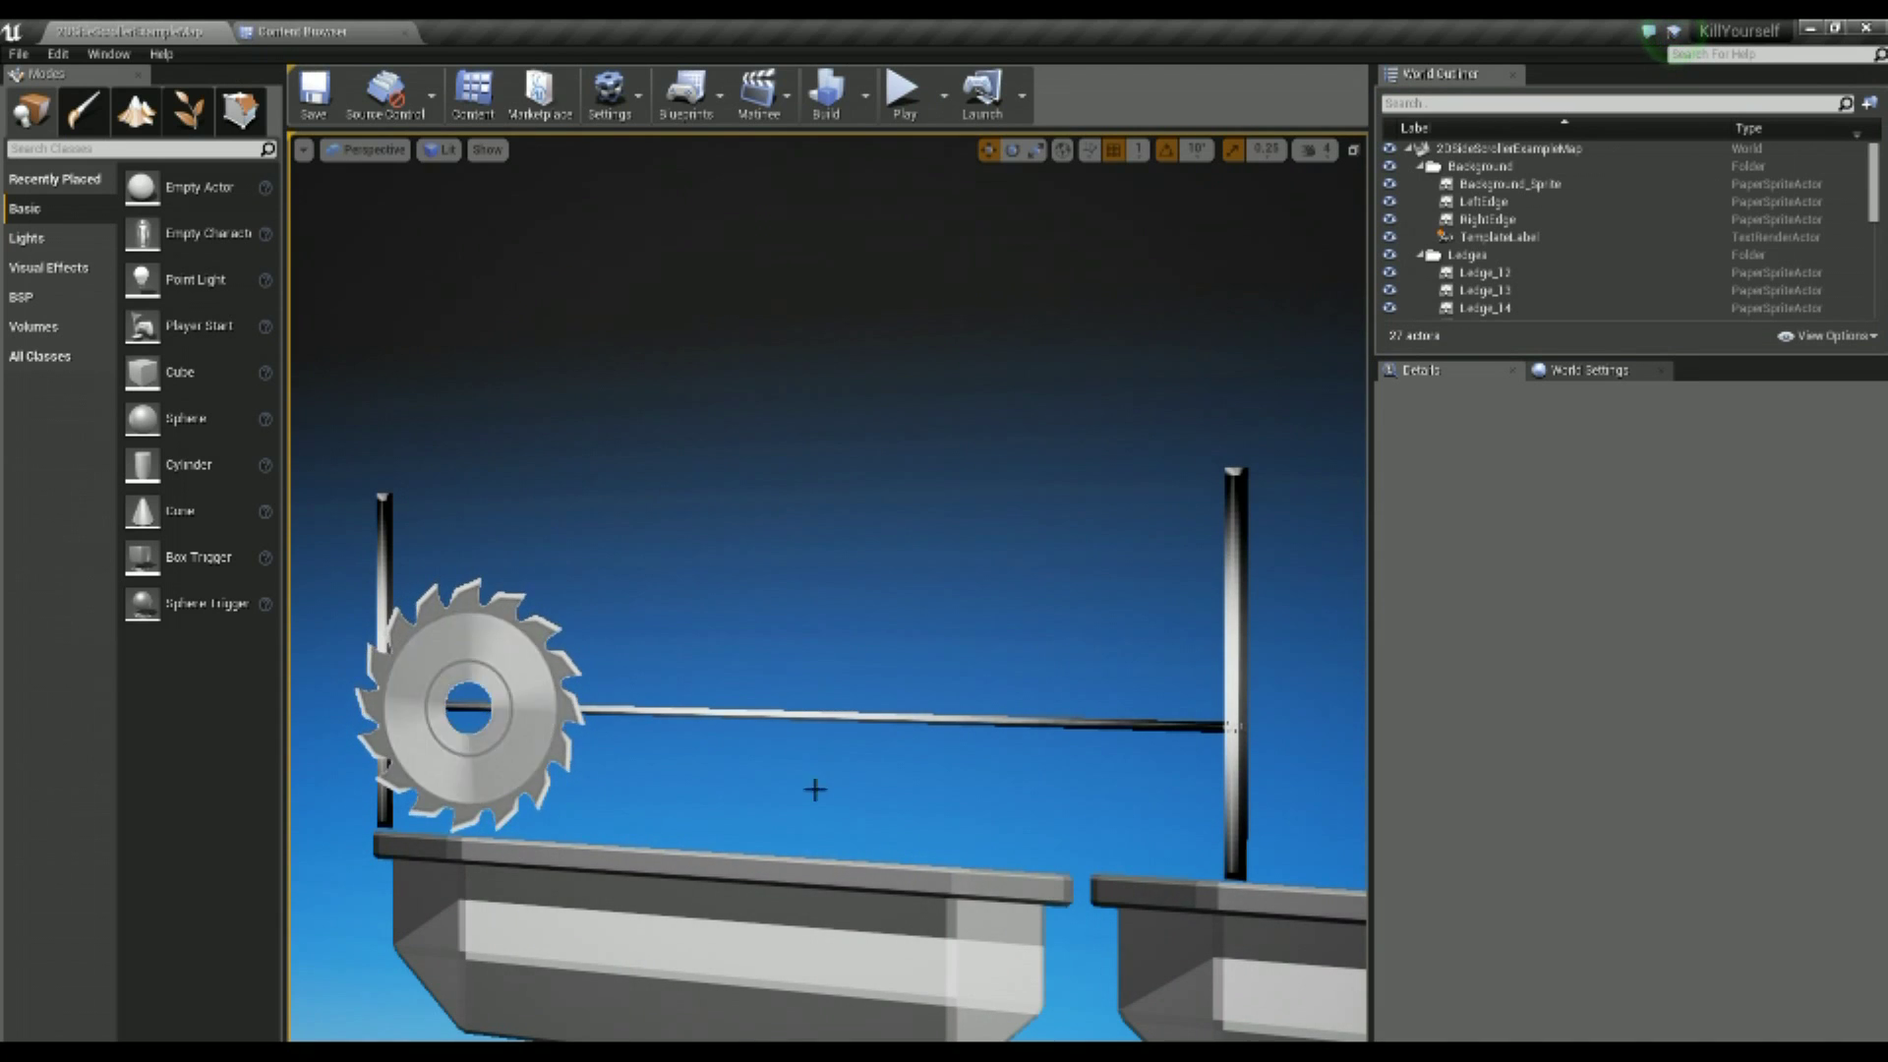
Return to the Content Browser, shrink its window to reach the desktop, and switch to Photoshop
{"action": "left_click", "coordinate": [285, 30]}
{"action": "key", "text": "super+Down"}
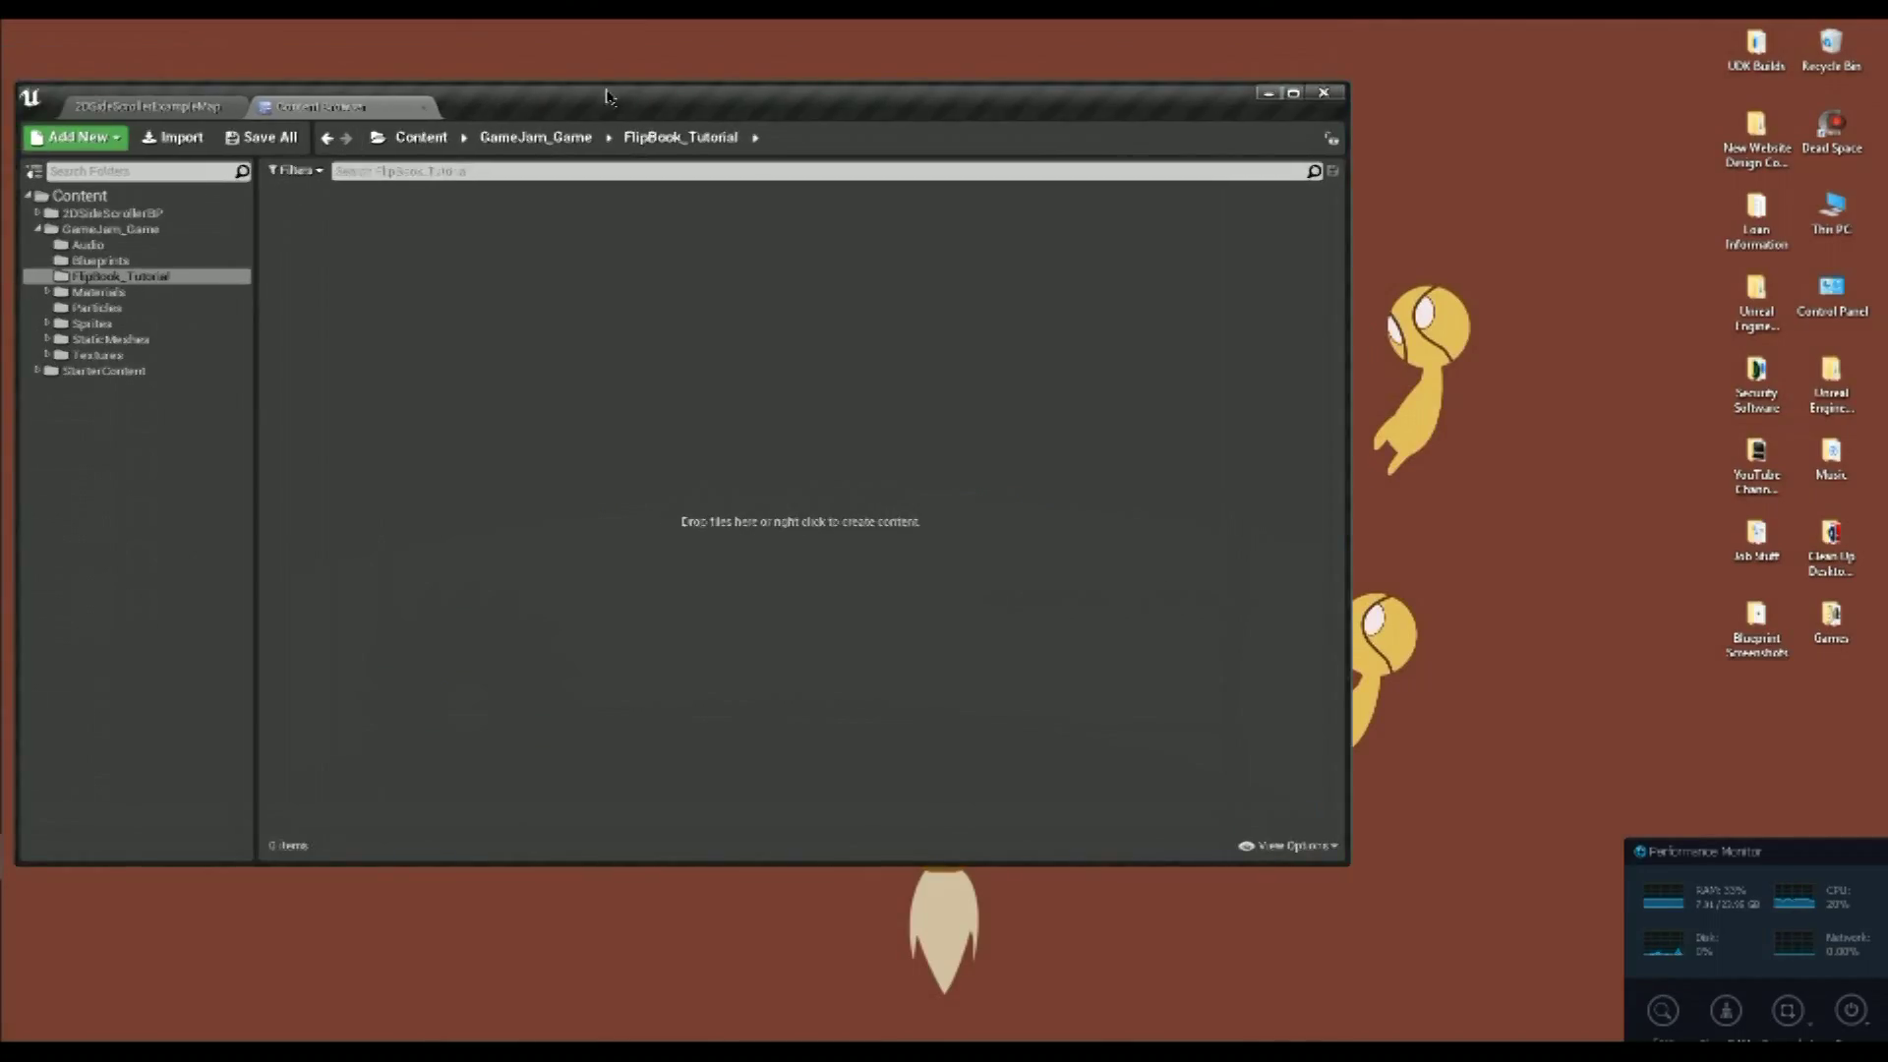
{"action": "mouse_move", "coordinate": [7, 534]}
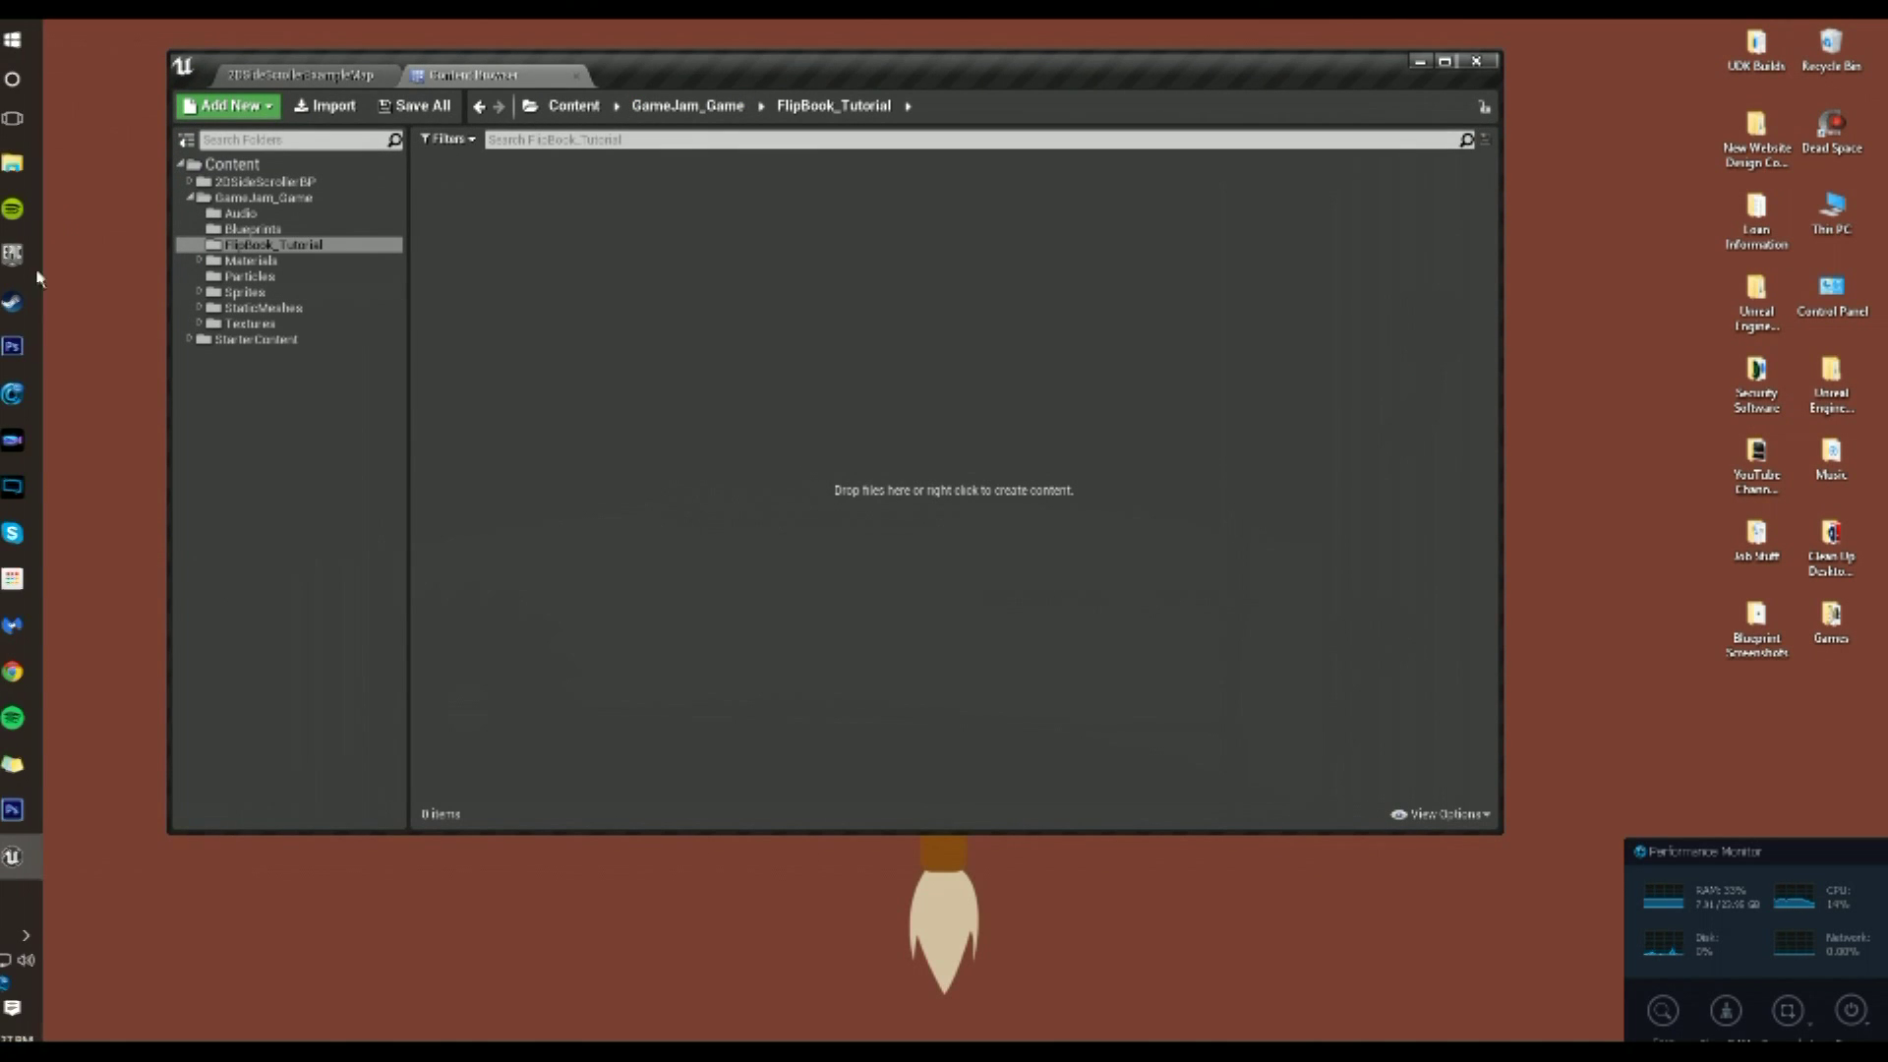
{"action": "left_click", "coordinate": [28, 812]}
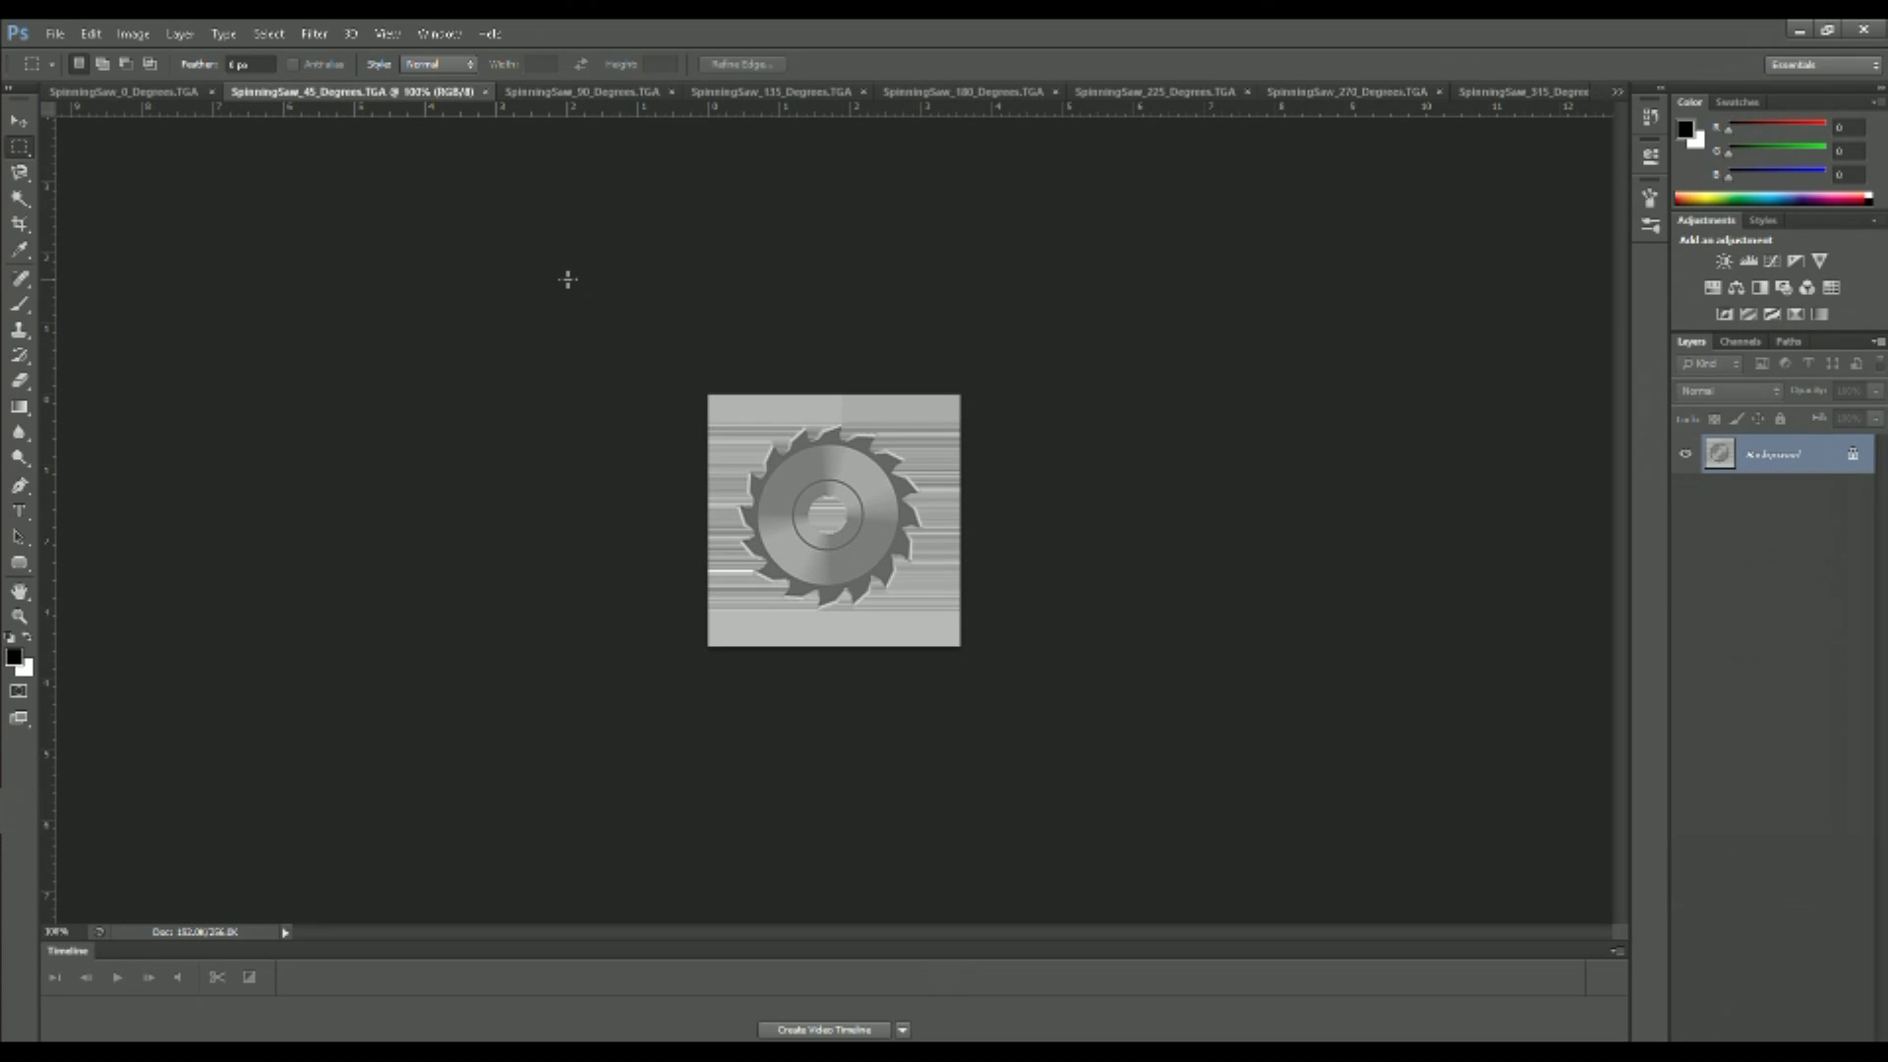
View the open SpinningSaw TGA images in ascending rotation order, up to the 315-degree one, and list the open documents
{"action": "left_click", "coordinate": [126, 92]}
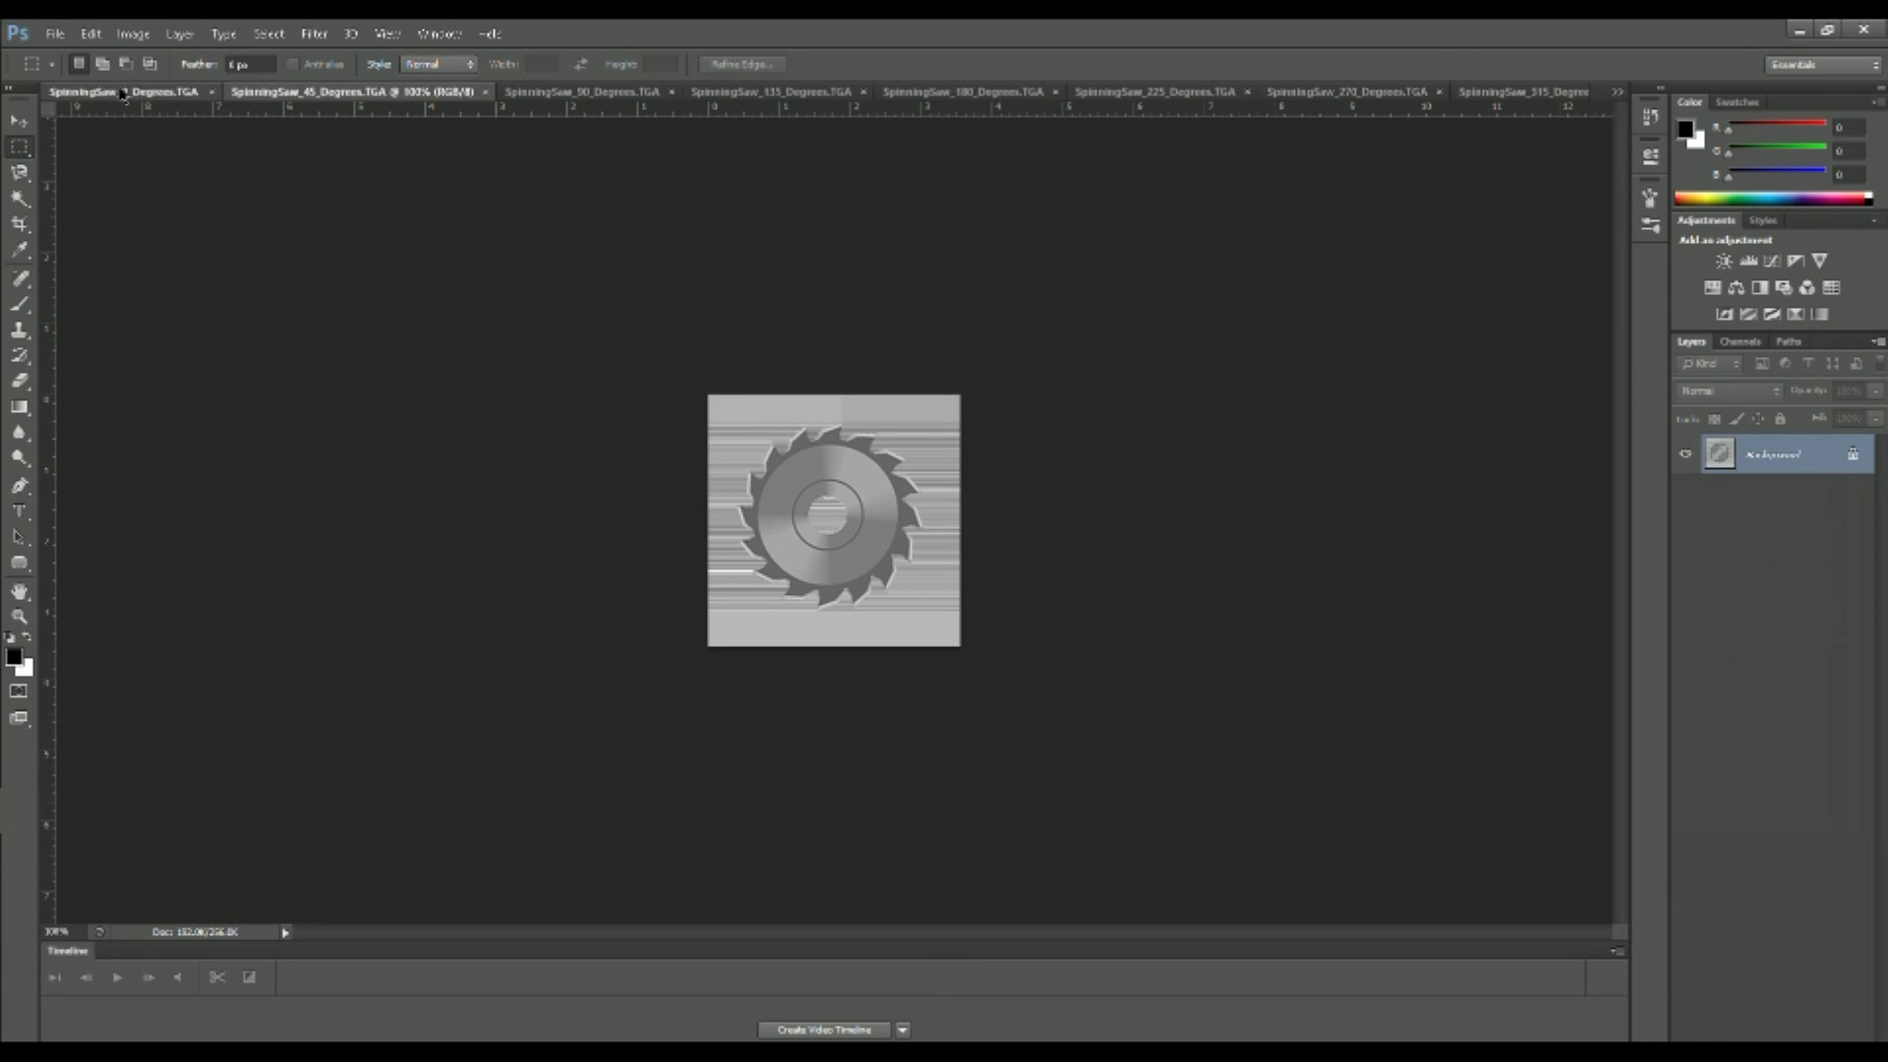
{"action": "left_click", "coordinate": [395, 92]}
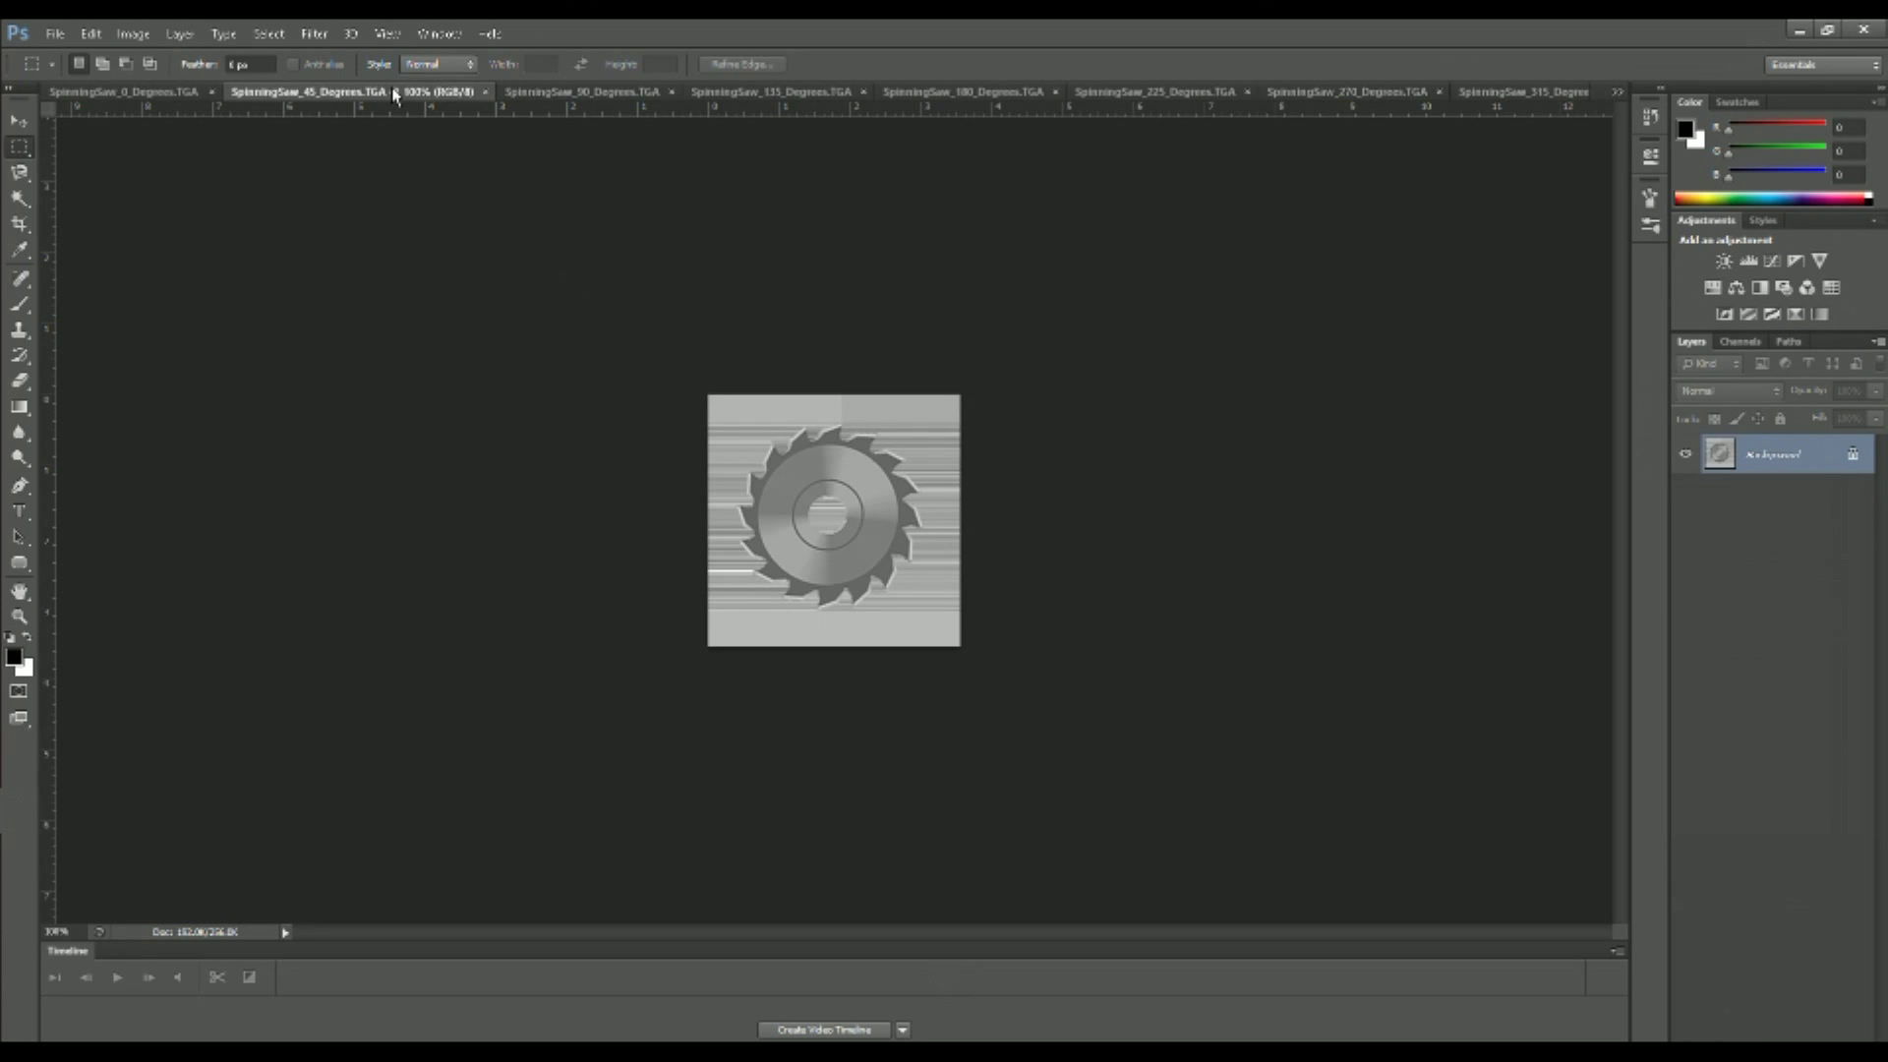
{"action": "left_click", "coordinate": [567, 93]}
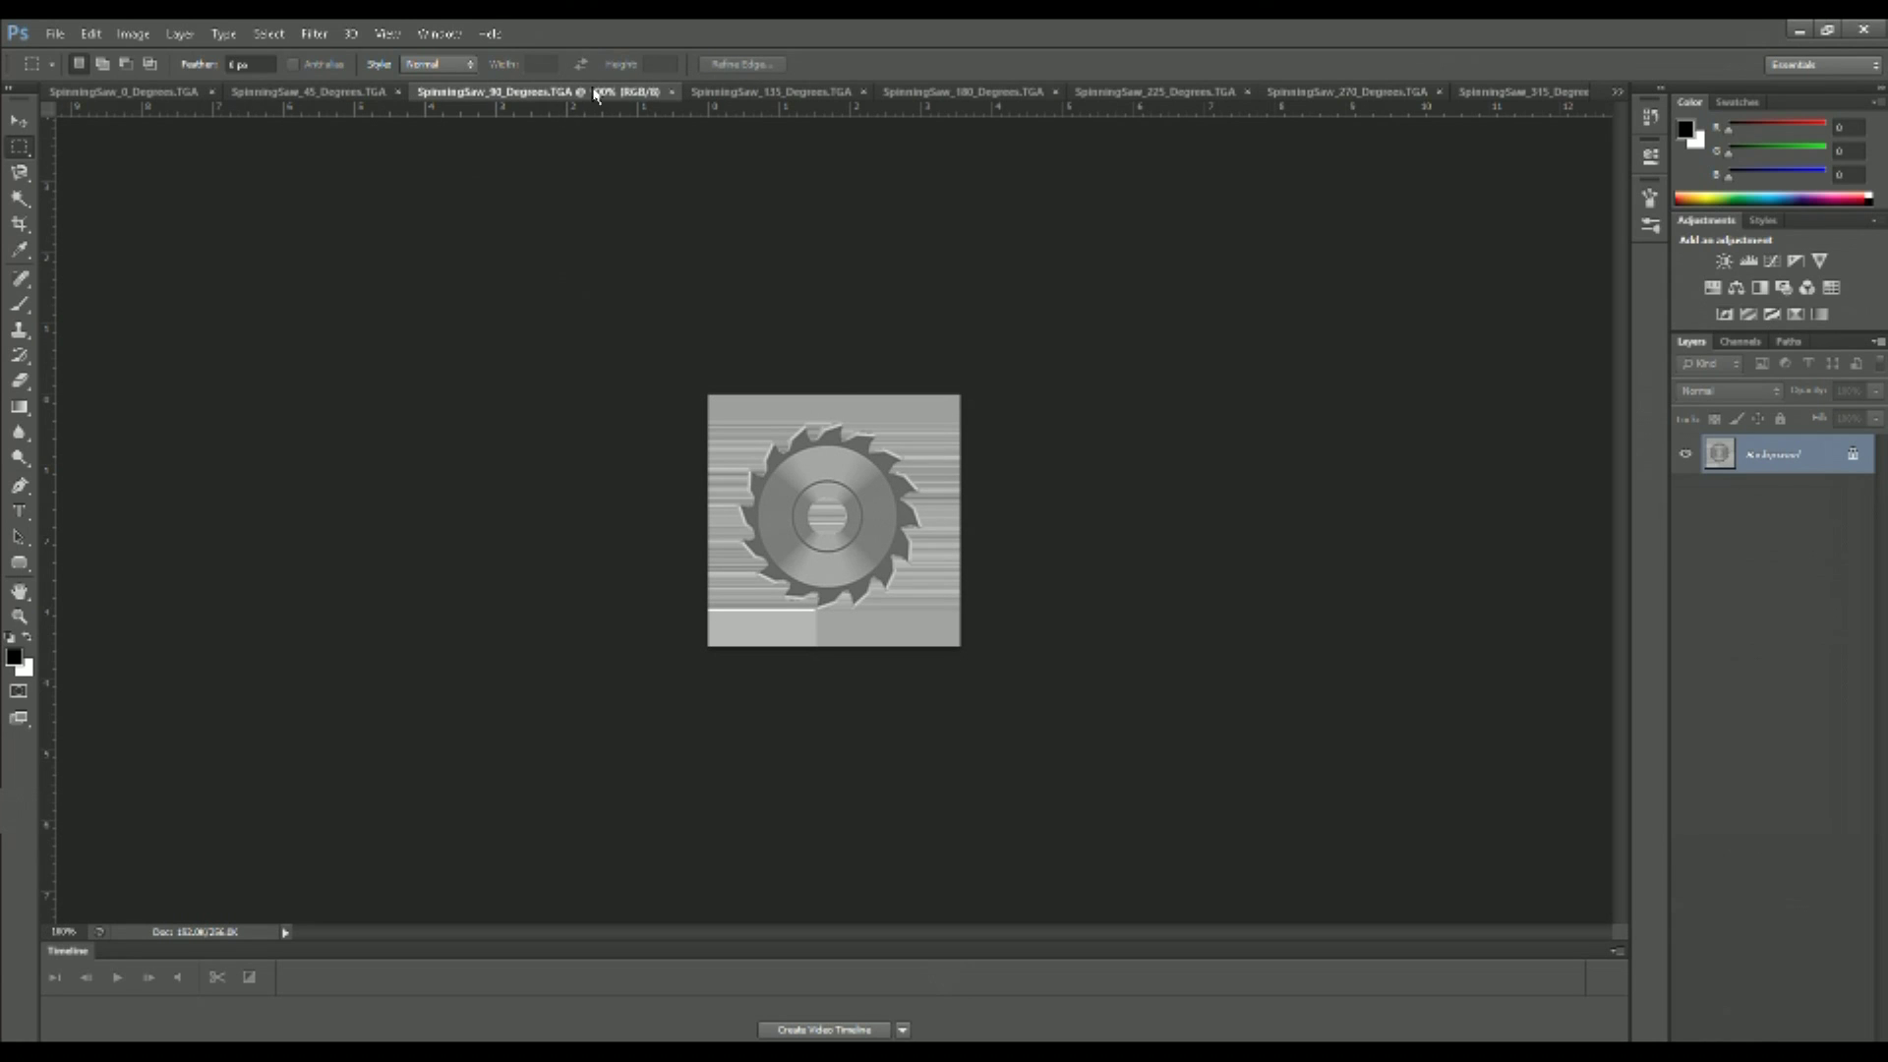
{"action": "left_click", "coordinate": [815, 96]}
{"action": "key", "text": "ctrl+Tab"}
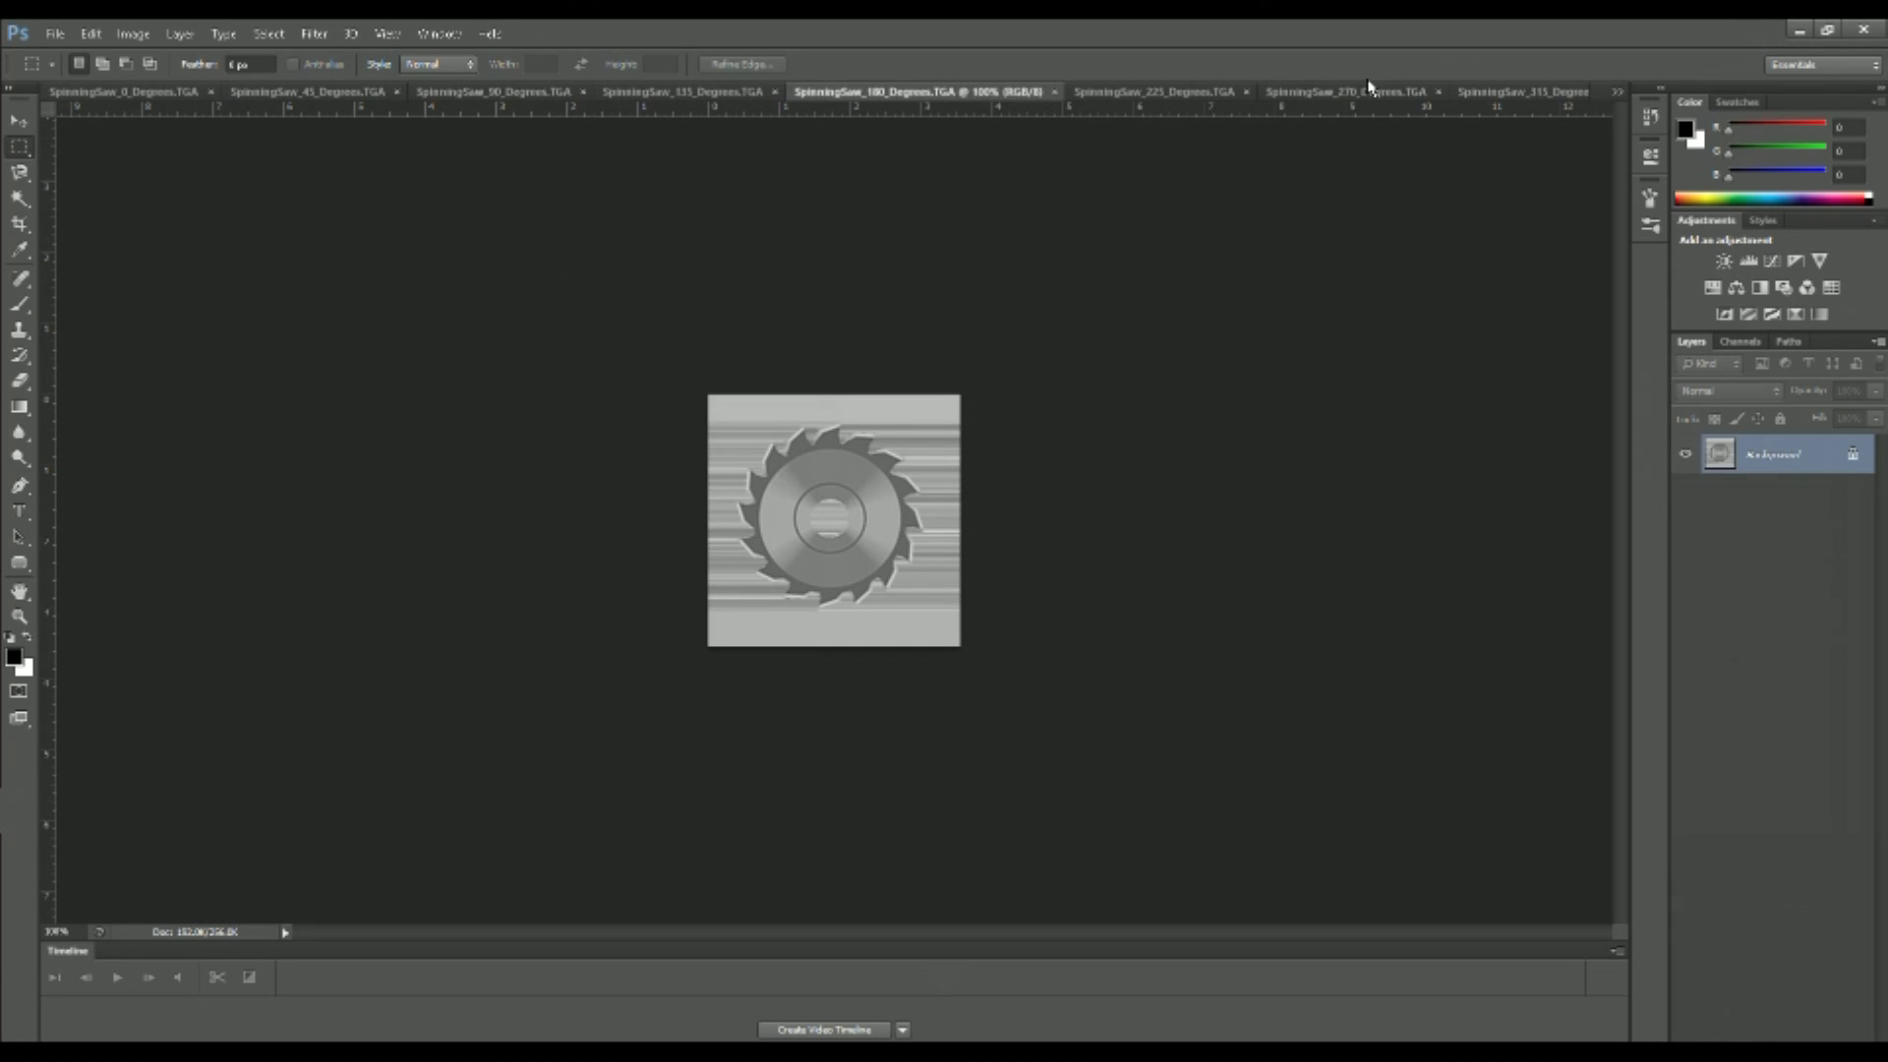
{"action": "left_click", "coordinate": [1455, 91]}
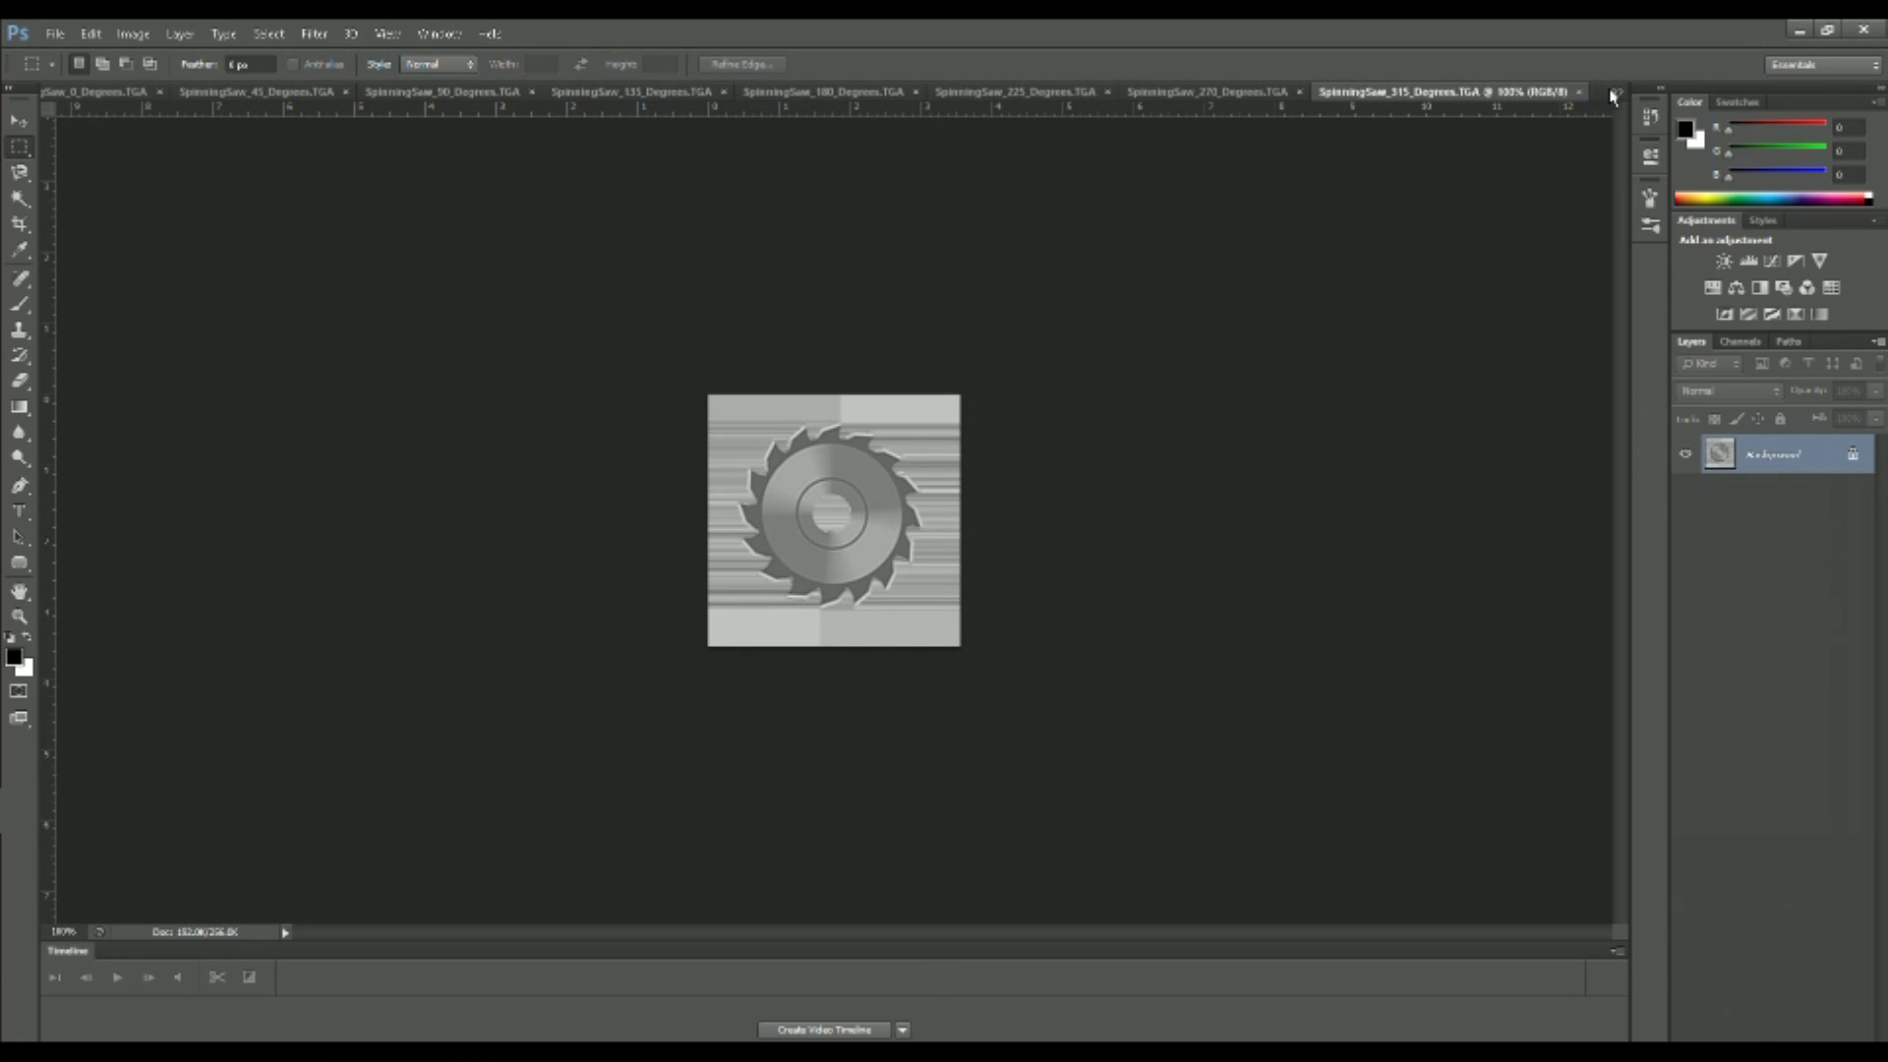
{"action": "left_click", "coordinate": [1615, 93]}
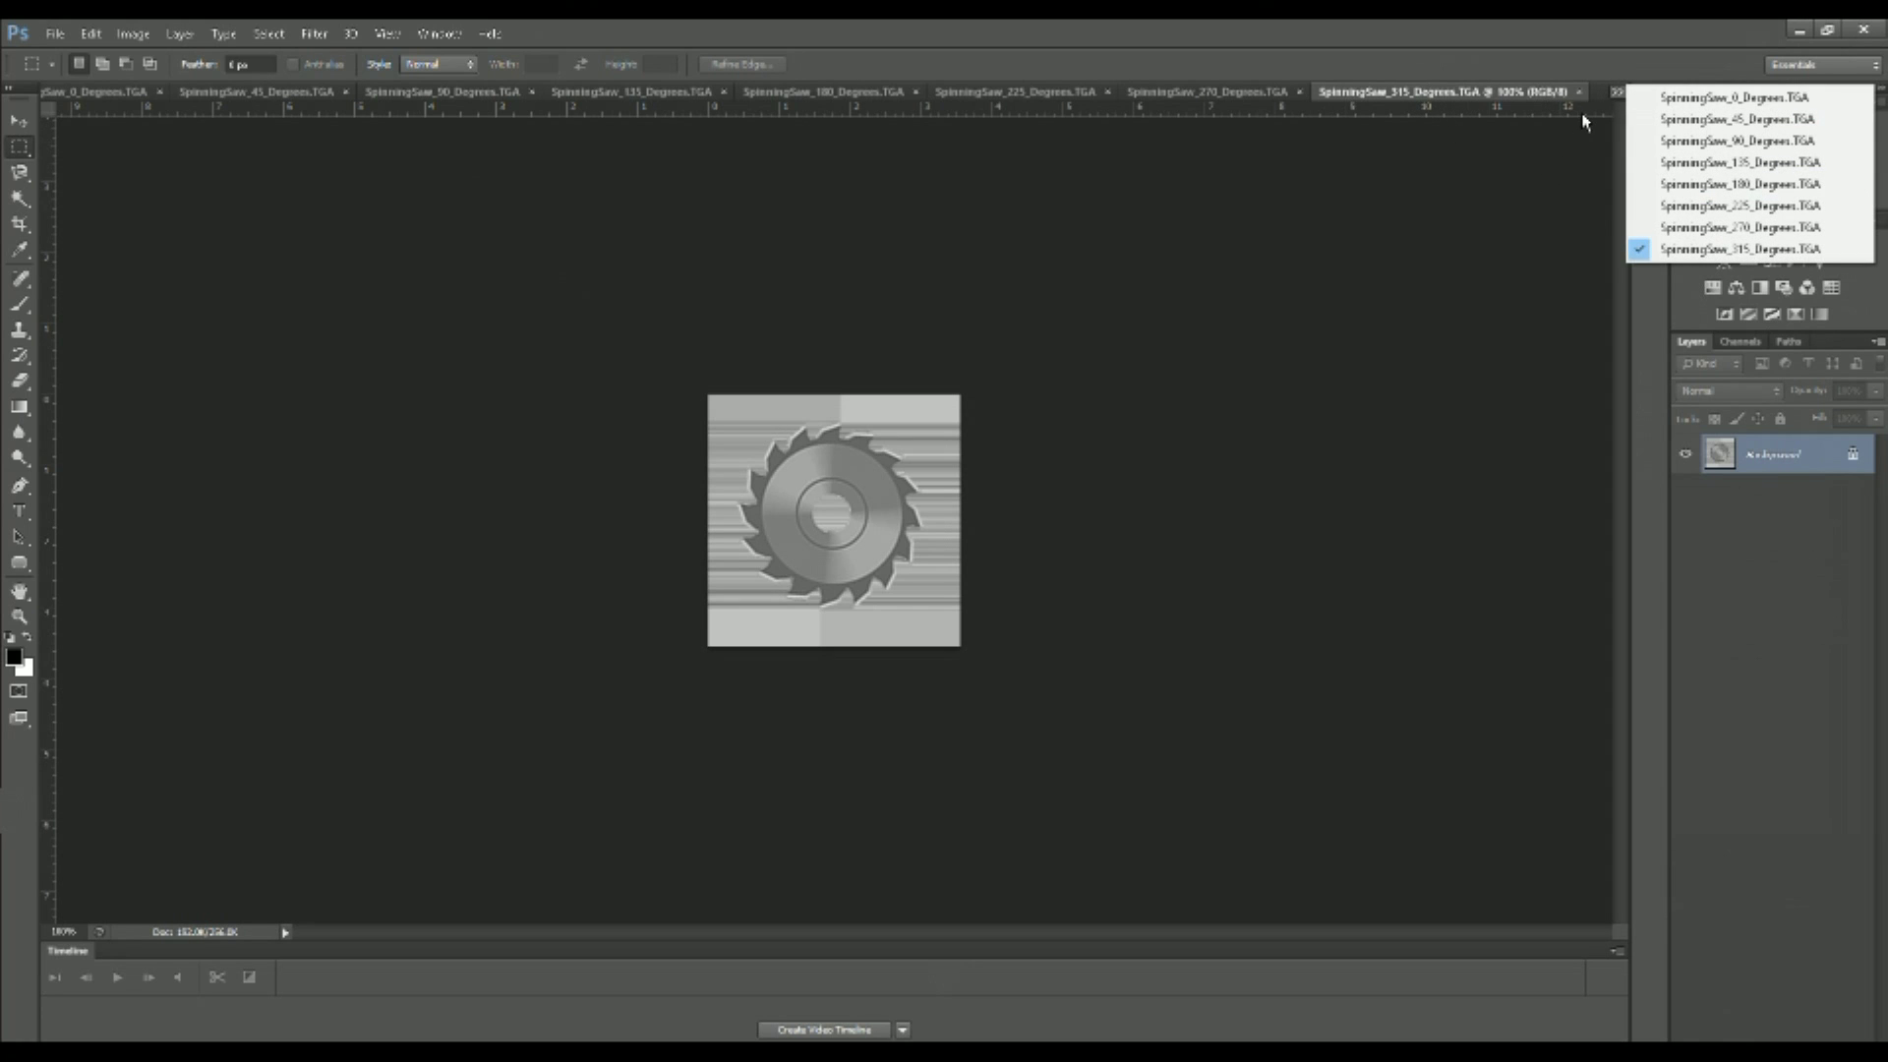
Step back through the SpinningSaw images in descending rotation order, from 270 degrees down to 0 degrees
{"action": "left_click", "coordinate": [1181, 91]}
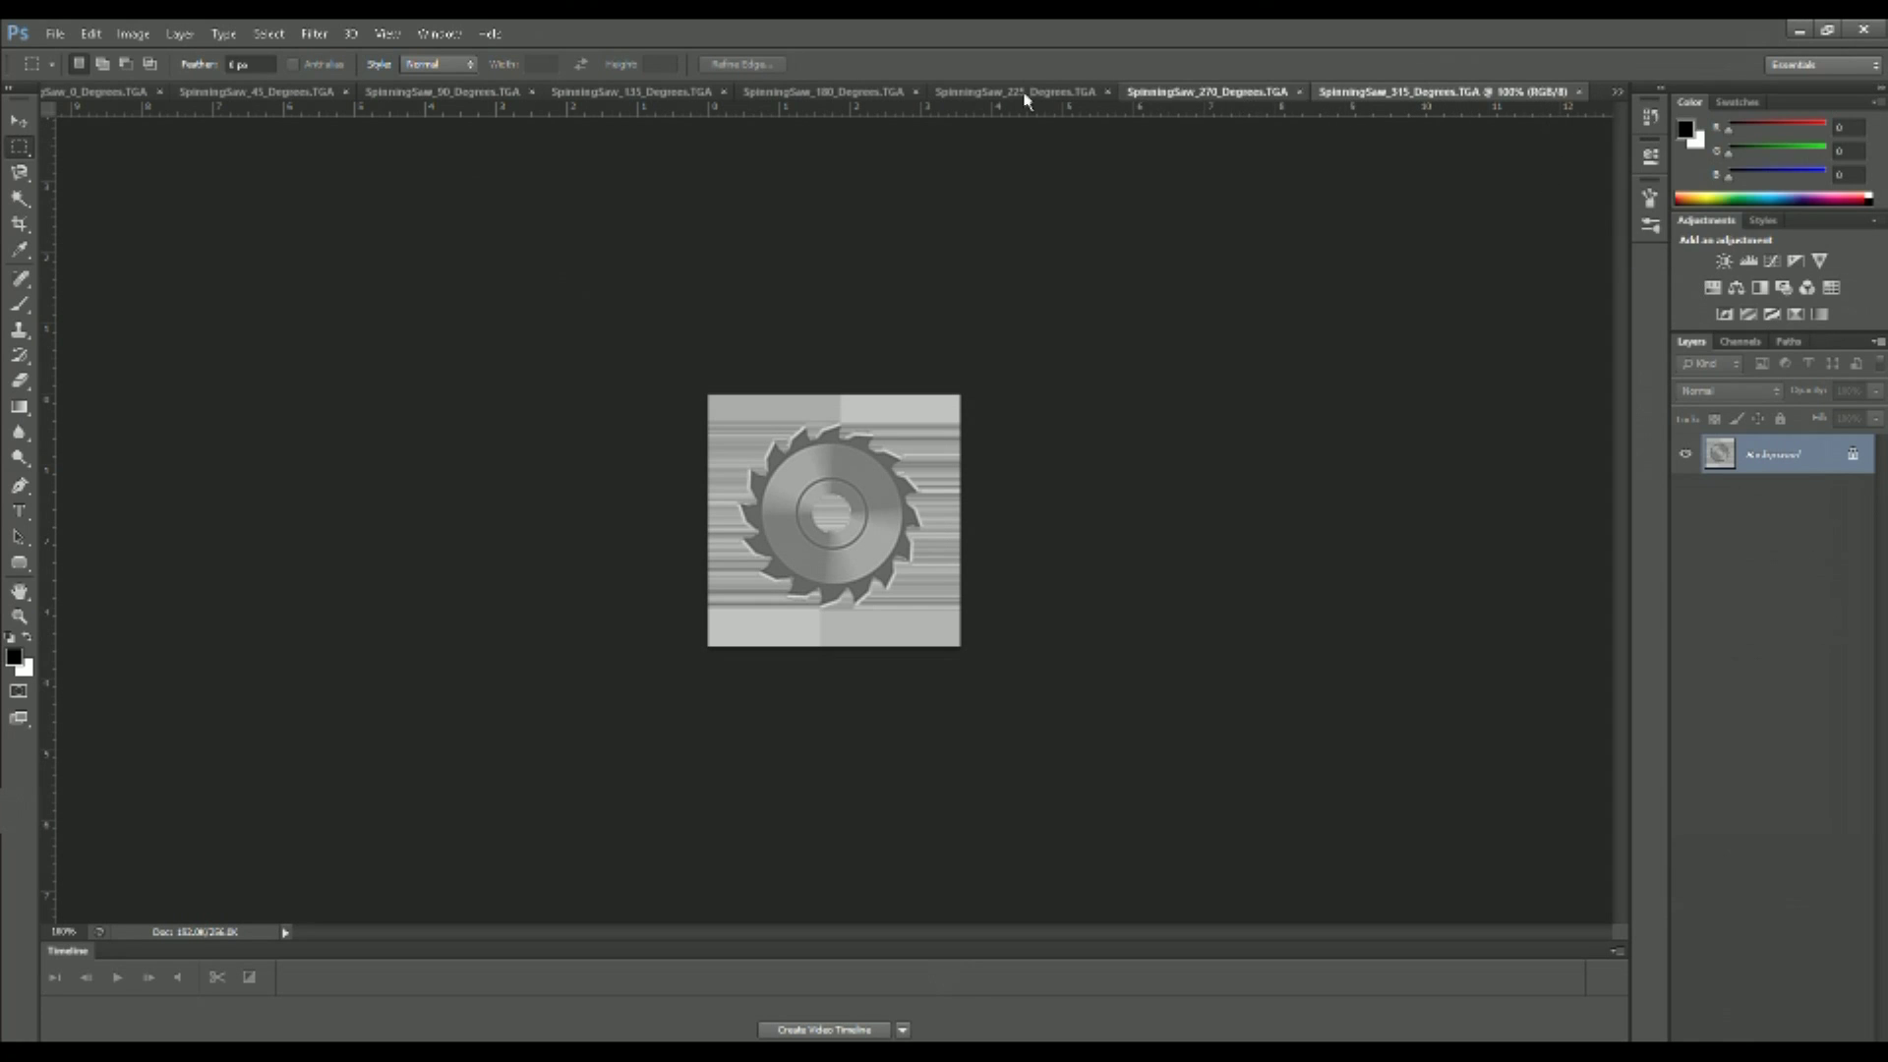
{"action": "left_click", "coordinate": [1013, 91]}
{"action": "left_click", "coordinate": [826, 94]}
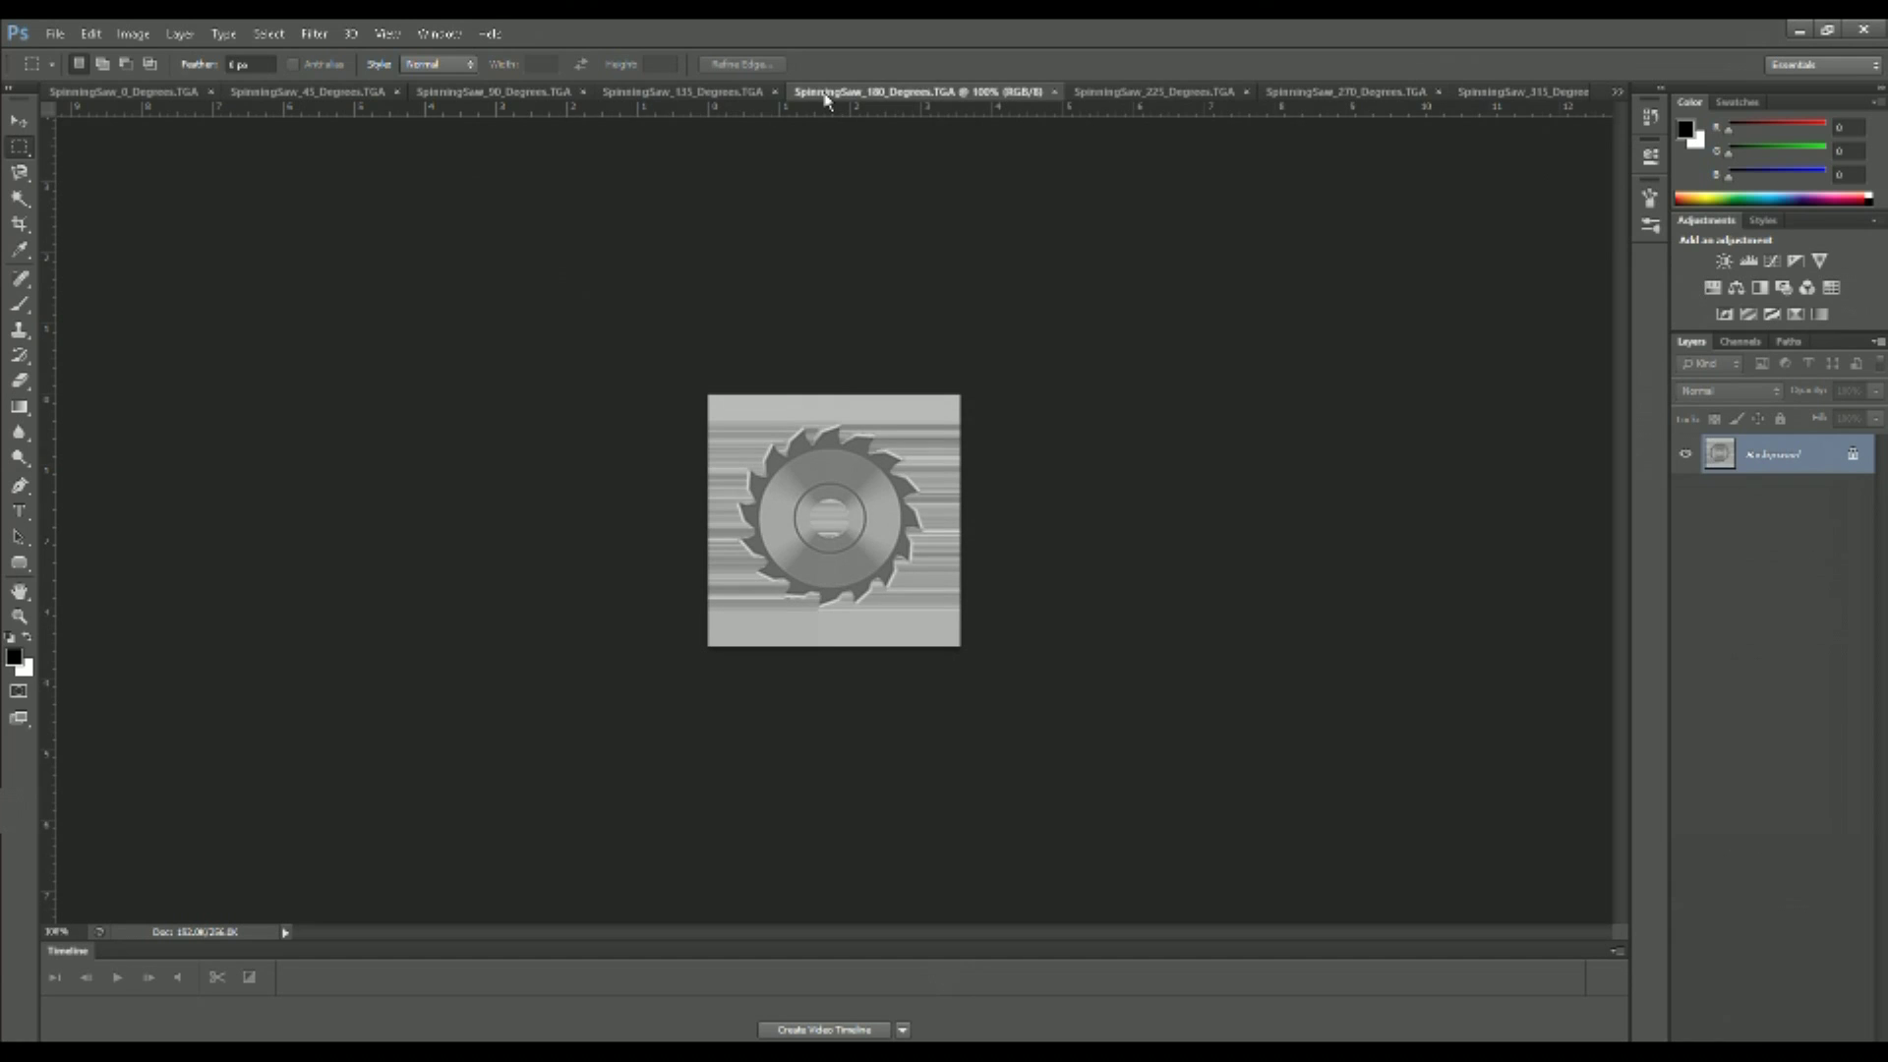
{"action": "left_click", "coordinate": [684, 92]}
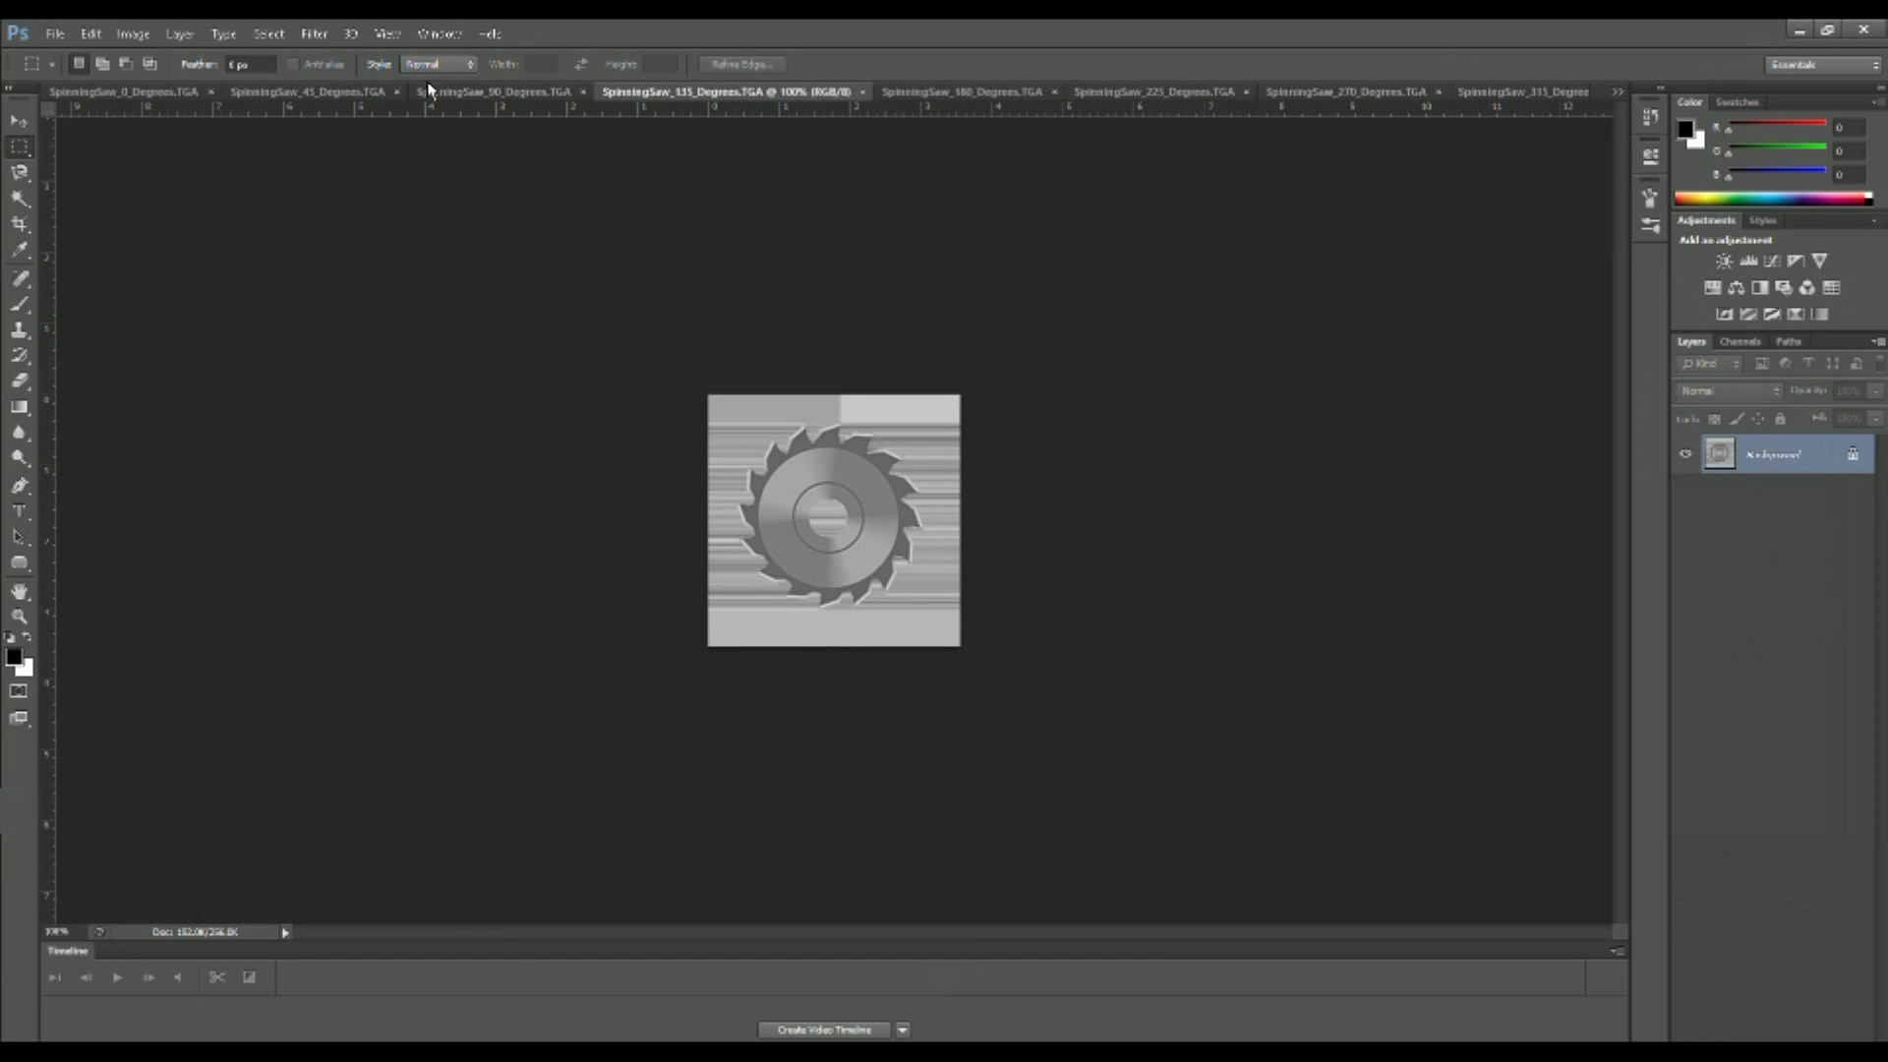
{"action": "left_click", "coordinate": [476, 92]}
{"action": "left_click", "coordinate": [335, 92]}
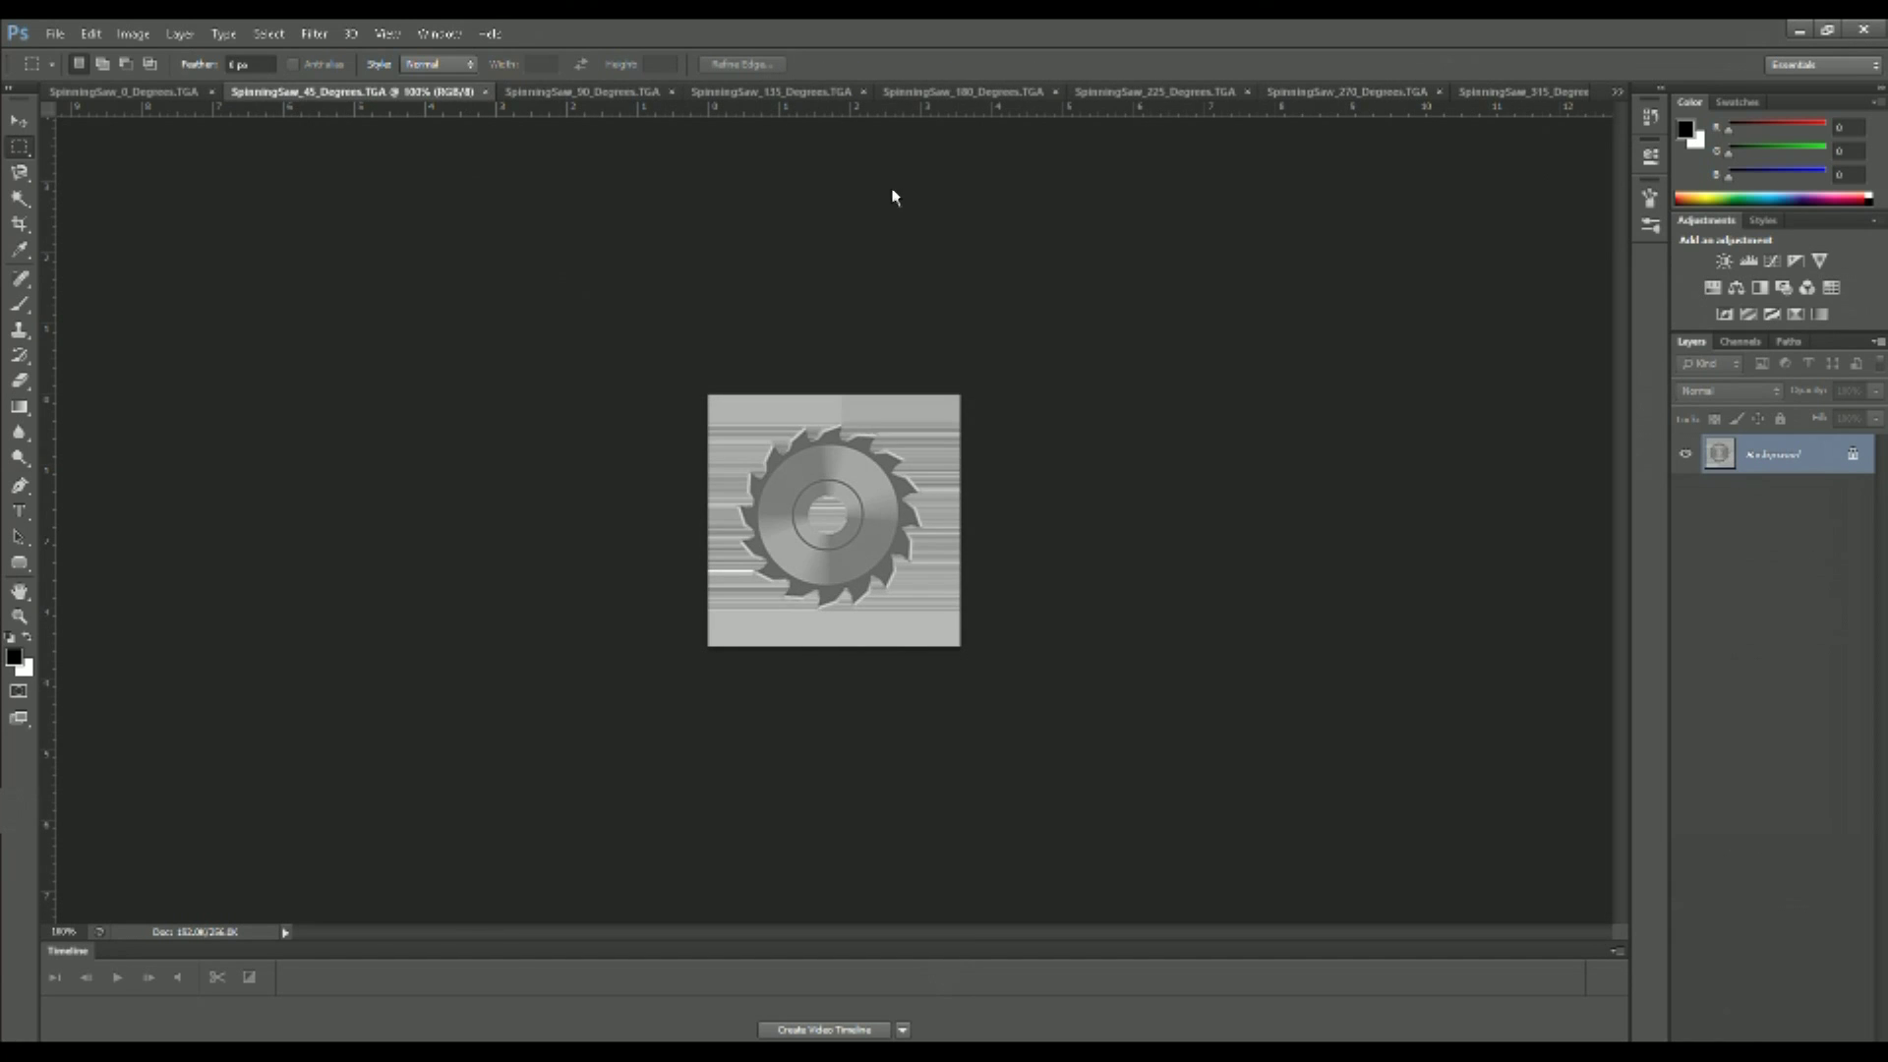
{"action": "left_click", "coordinate": [152, 95]}
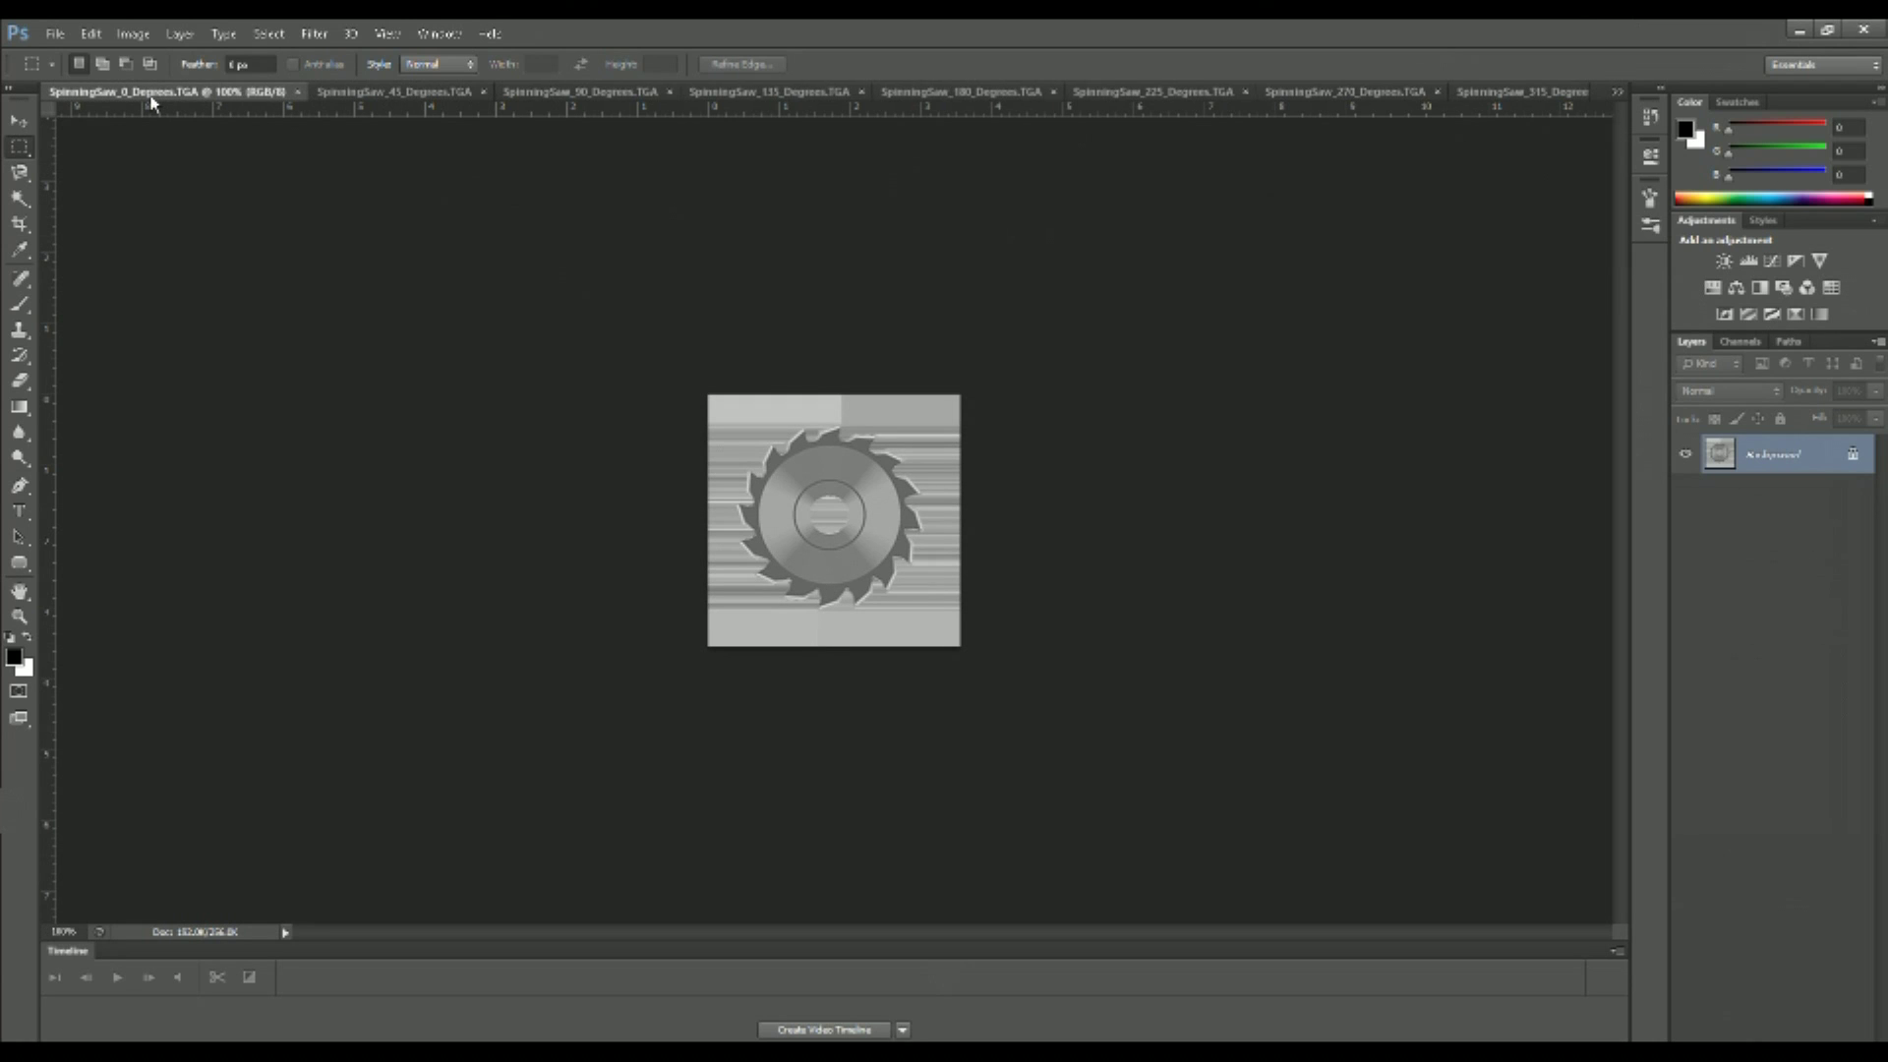
Compare the SpinningSaw images from 45 to 180 degrees, and switch back to the maximized Unreal Content Browser
{"action": "left_click", "coordinate": [335, 91]}
{"action": "left_click", "coordinate": [574, 93]}
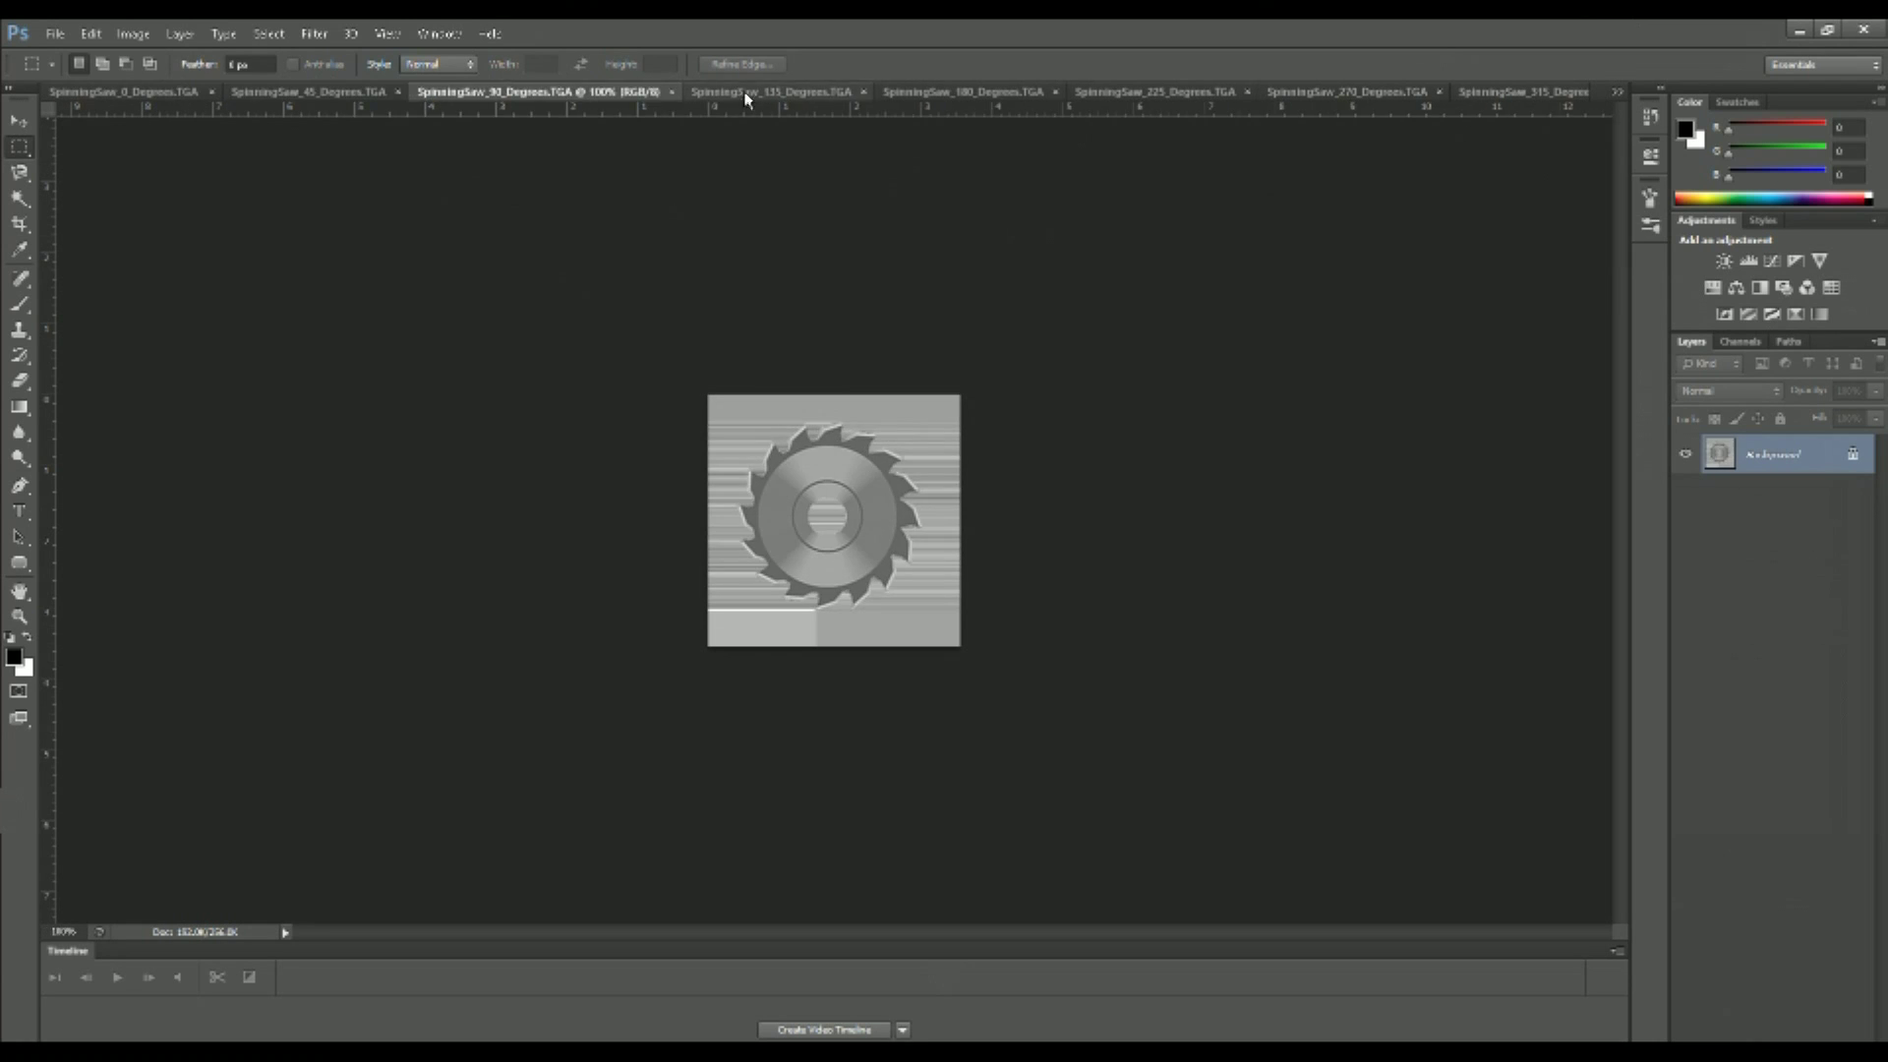
{"action": "left_click", "coordinate": [797, 93]}
{"action": "left_click", "coordinate": [944, 96]}
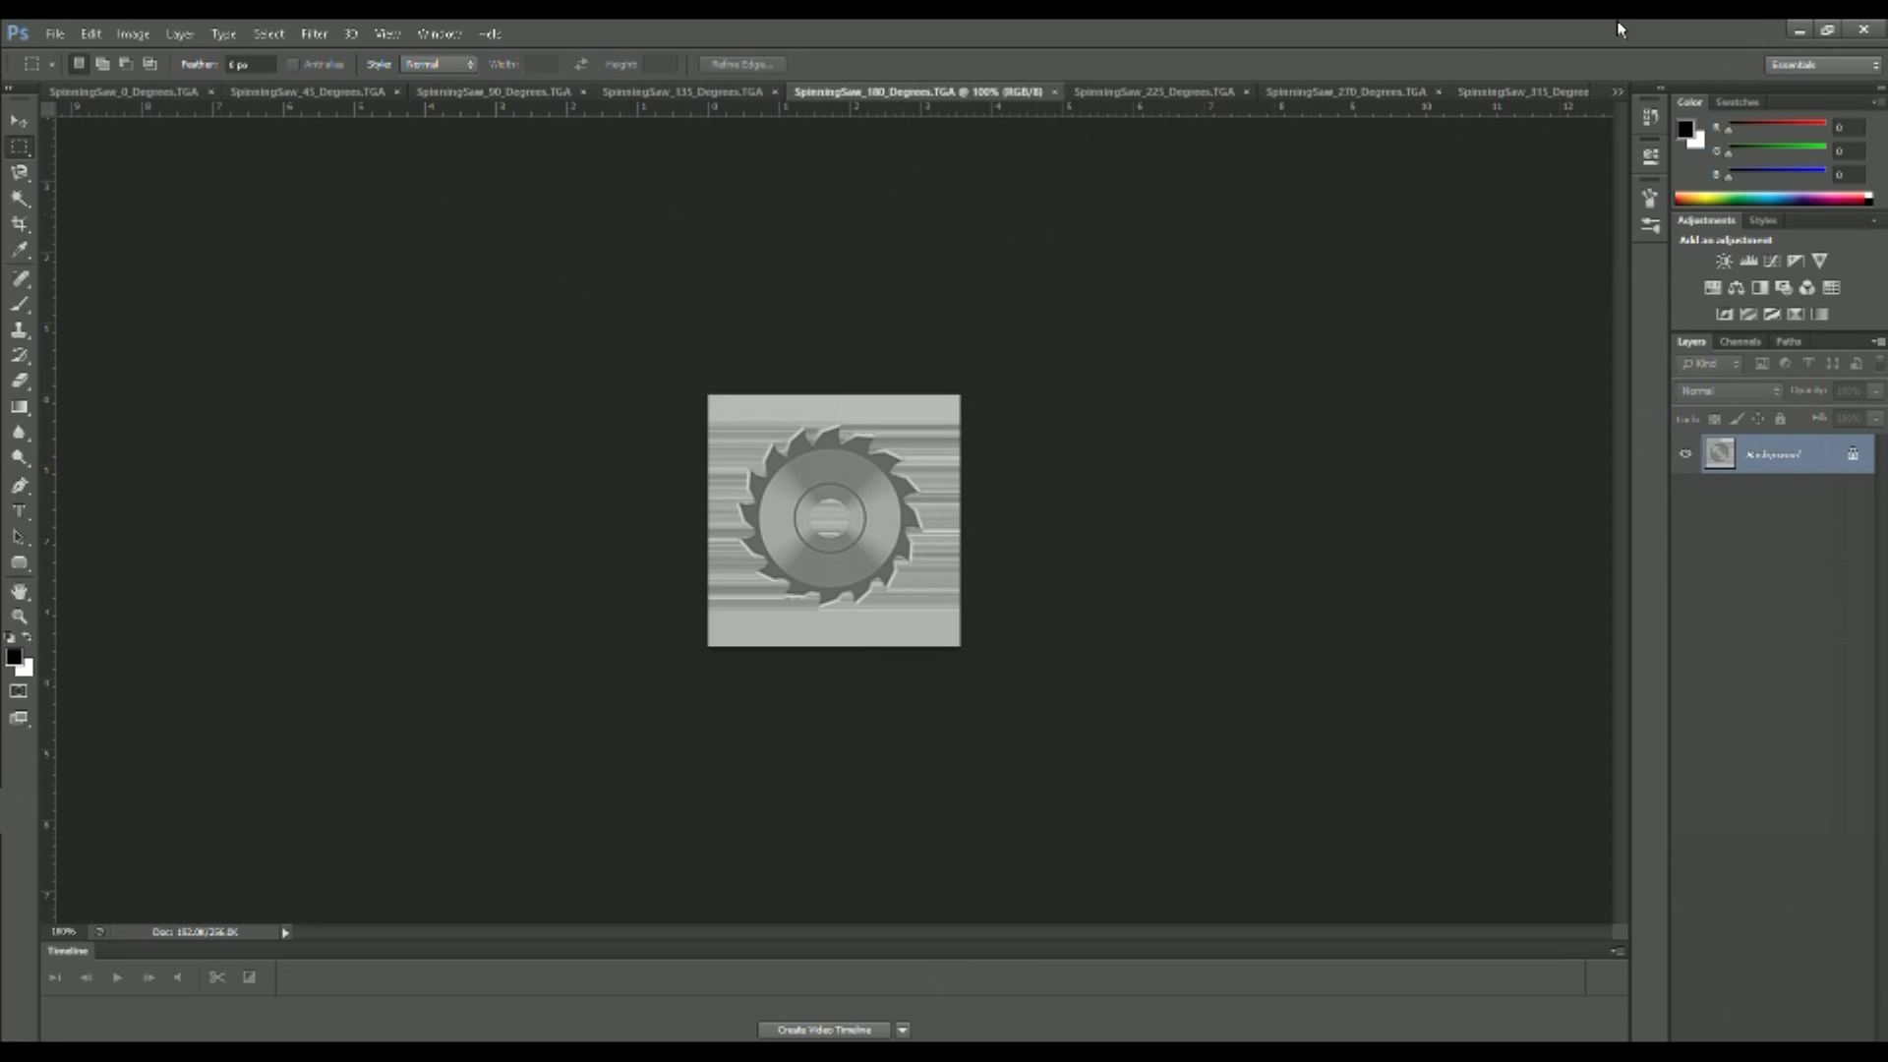
{"action": "left_click", "coordinate": [1792, 29]}
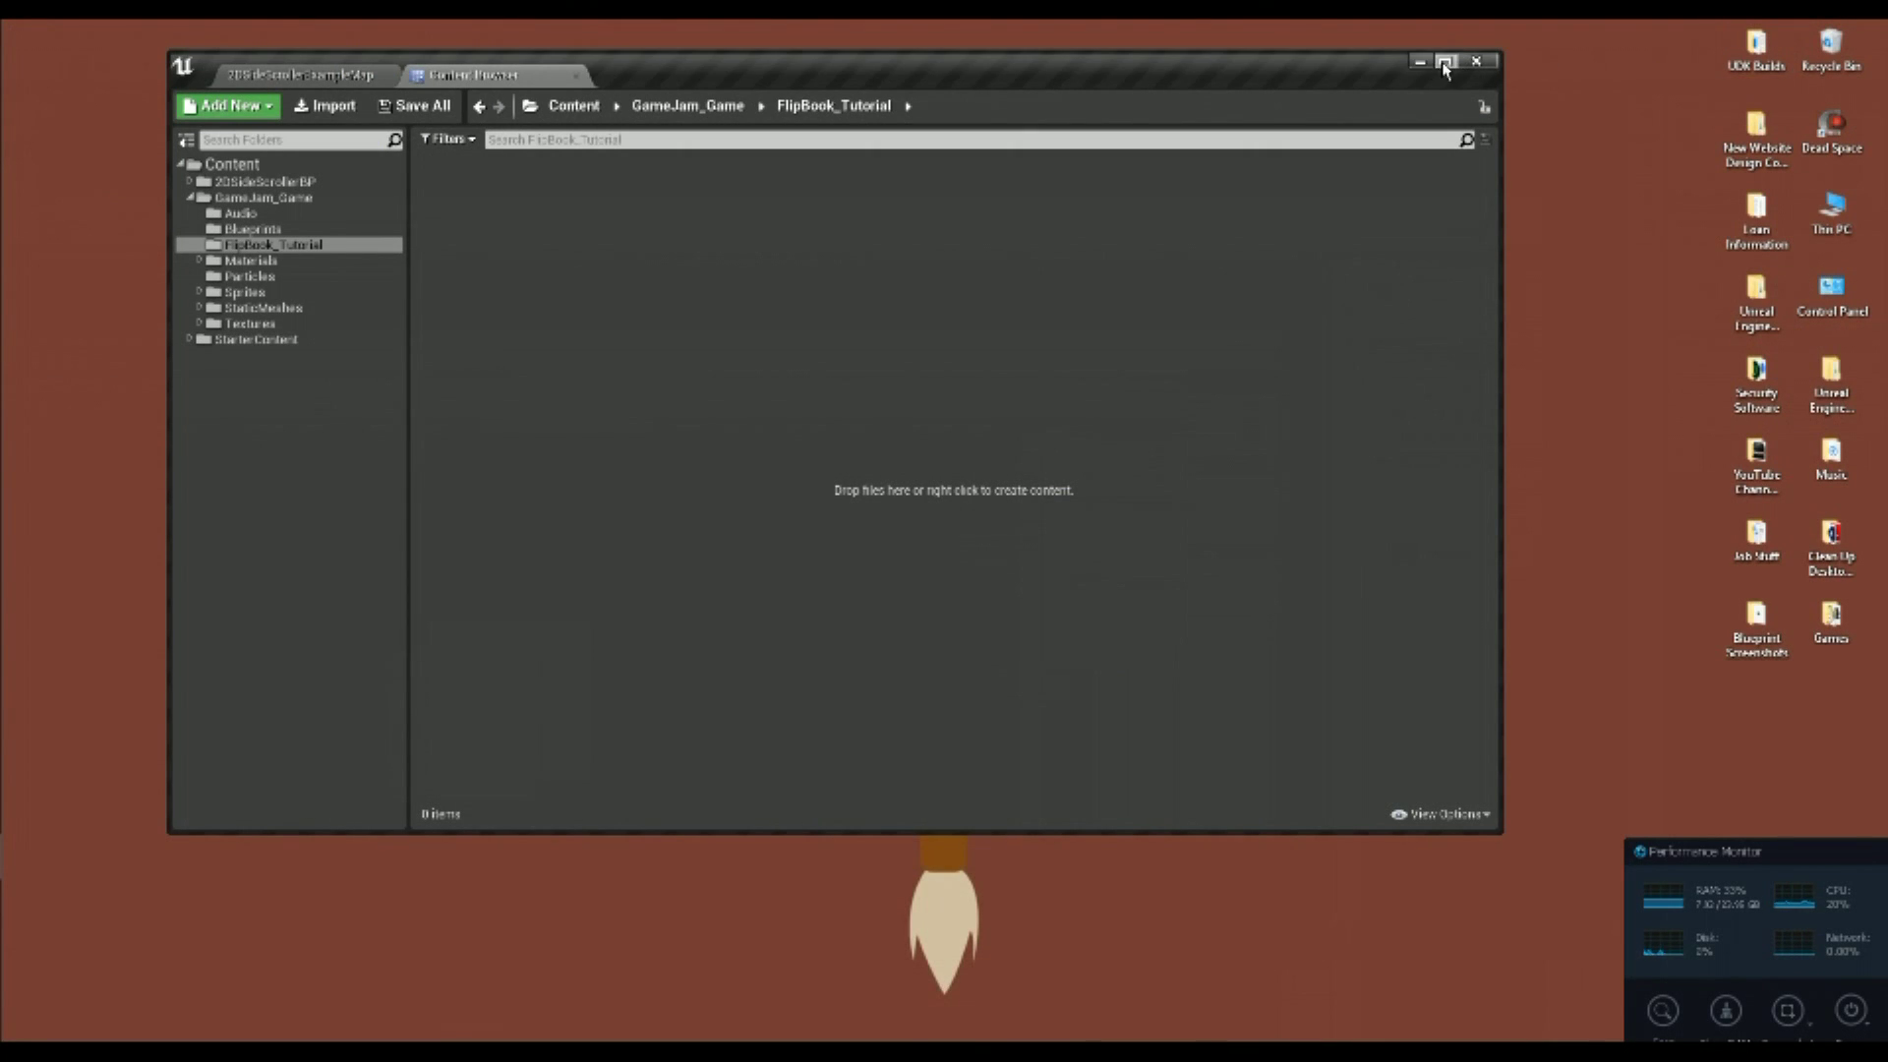
{"action": "left_click", "coordinate": [1444, 61]}
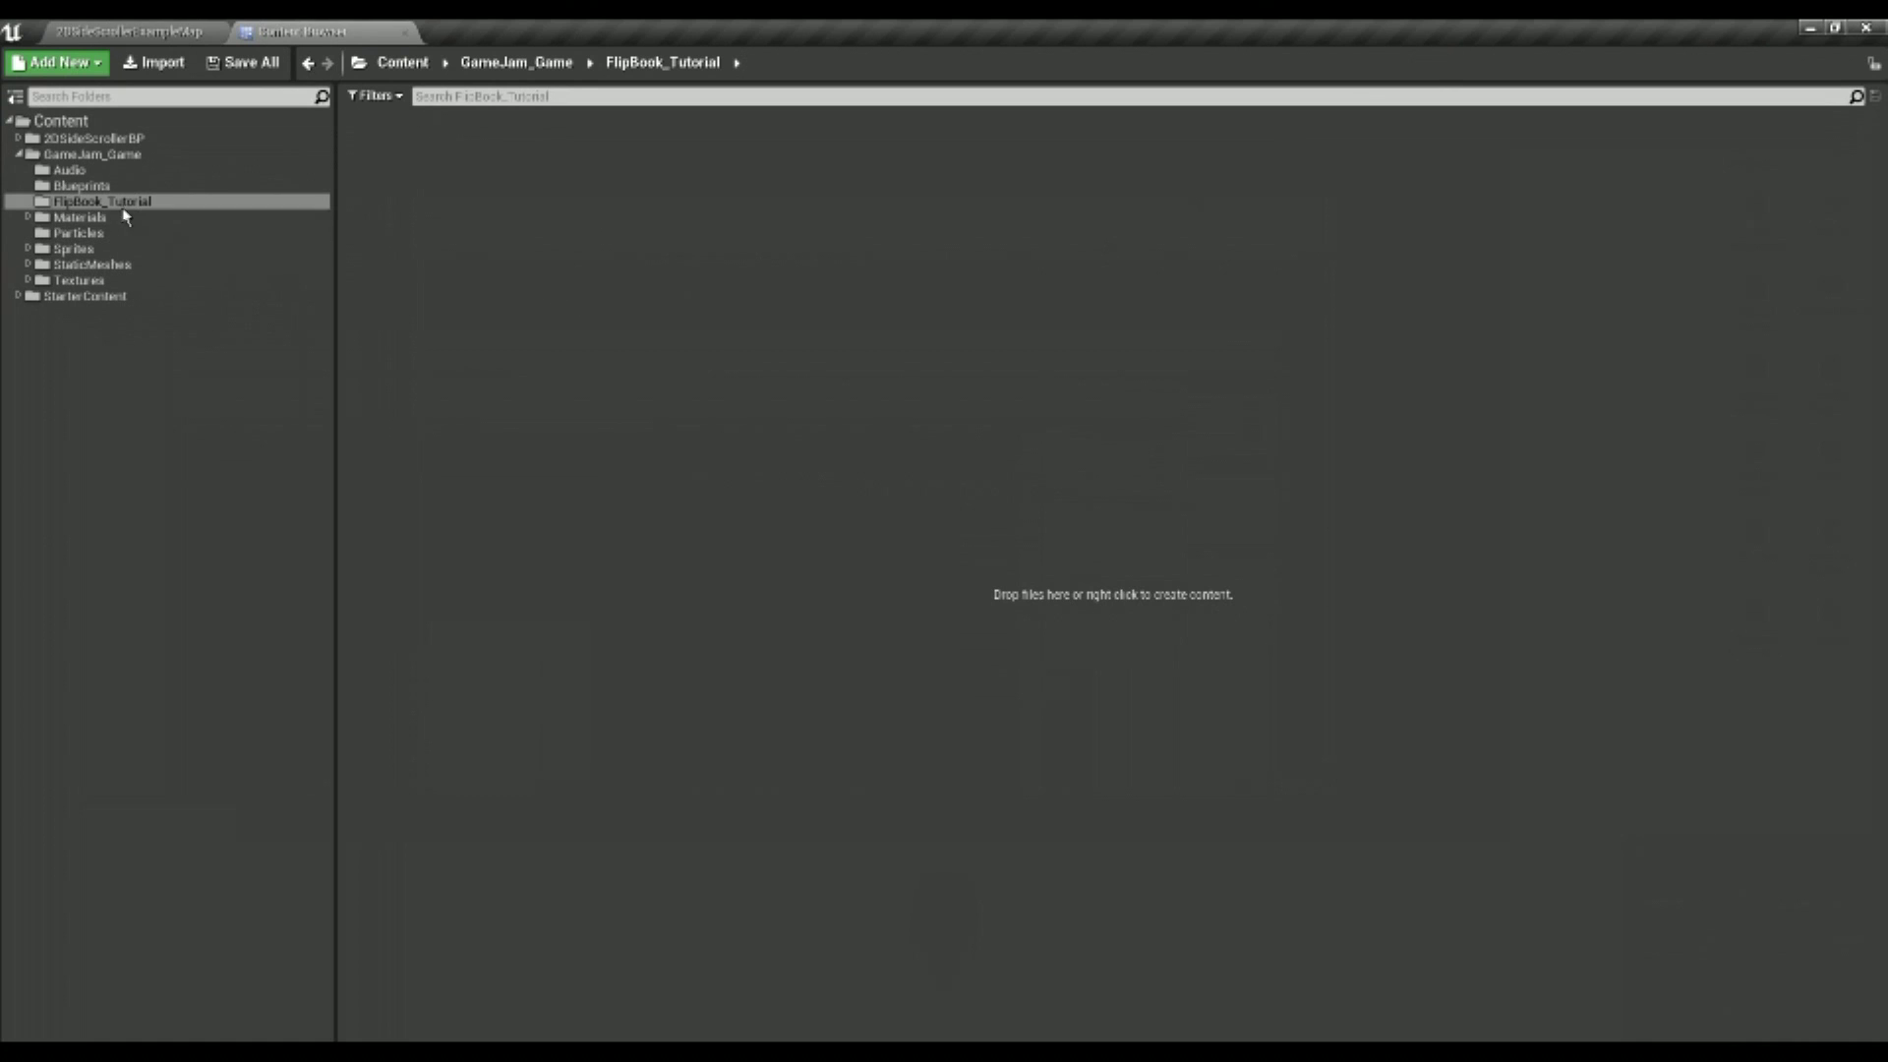
Create a subfolder named Textures inside the FlipBook_Tutorial folder
{"action": "left_click", "coordinate": [74, 233]}
{"action": "left_click", "coordinate": [74, 217]}
{"action": "left_click", "coordinate": [84, 201]}
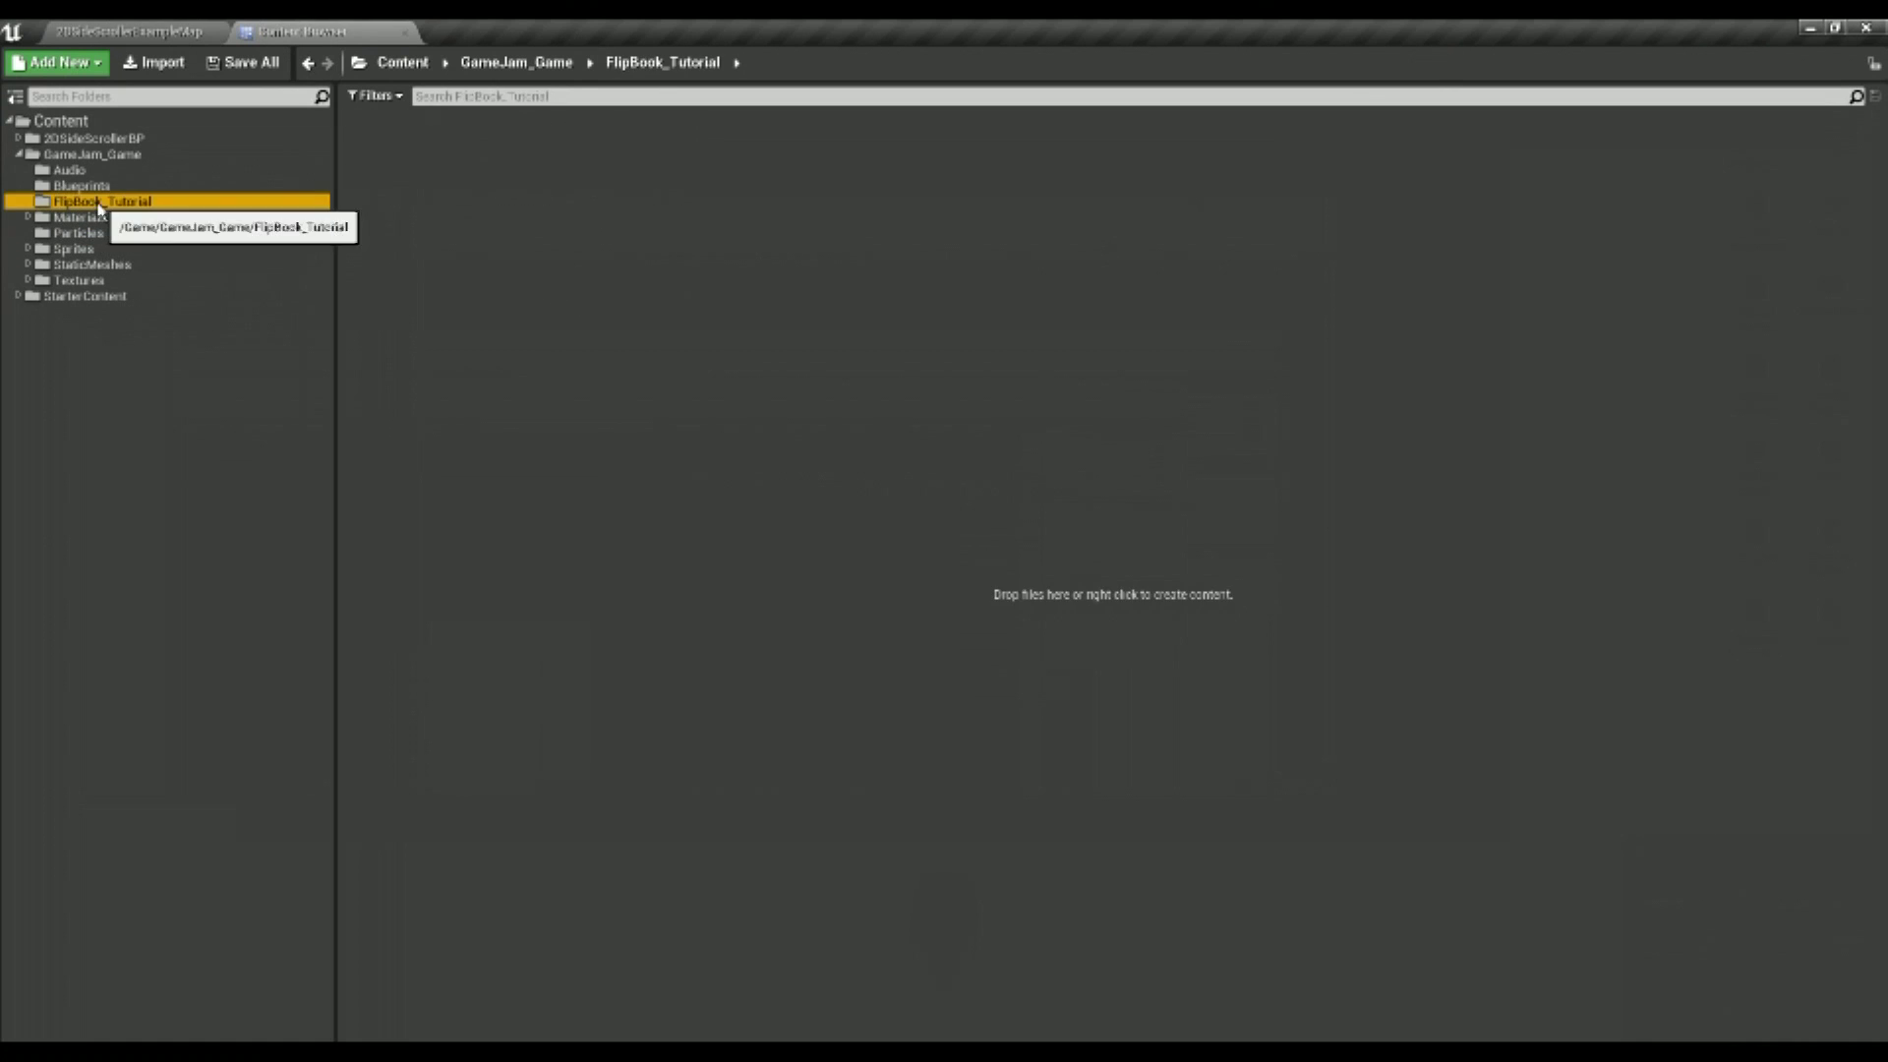
{"action": "right_click", "coordinate": [102, 204]}
{"action": "left_click", "coordinate": [146, 213]}
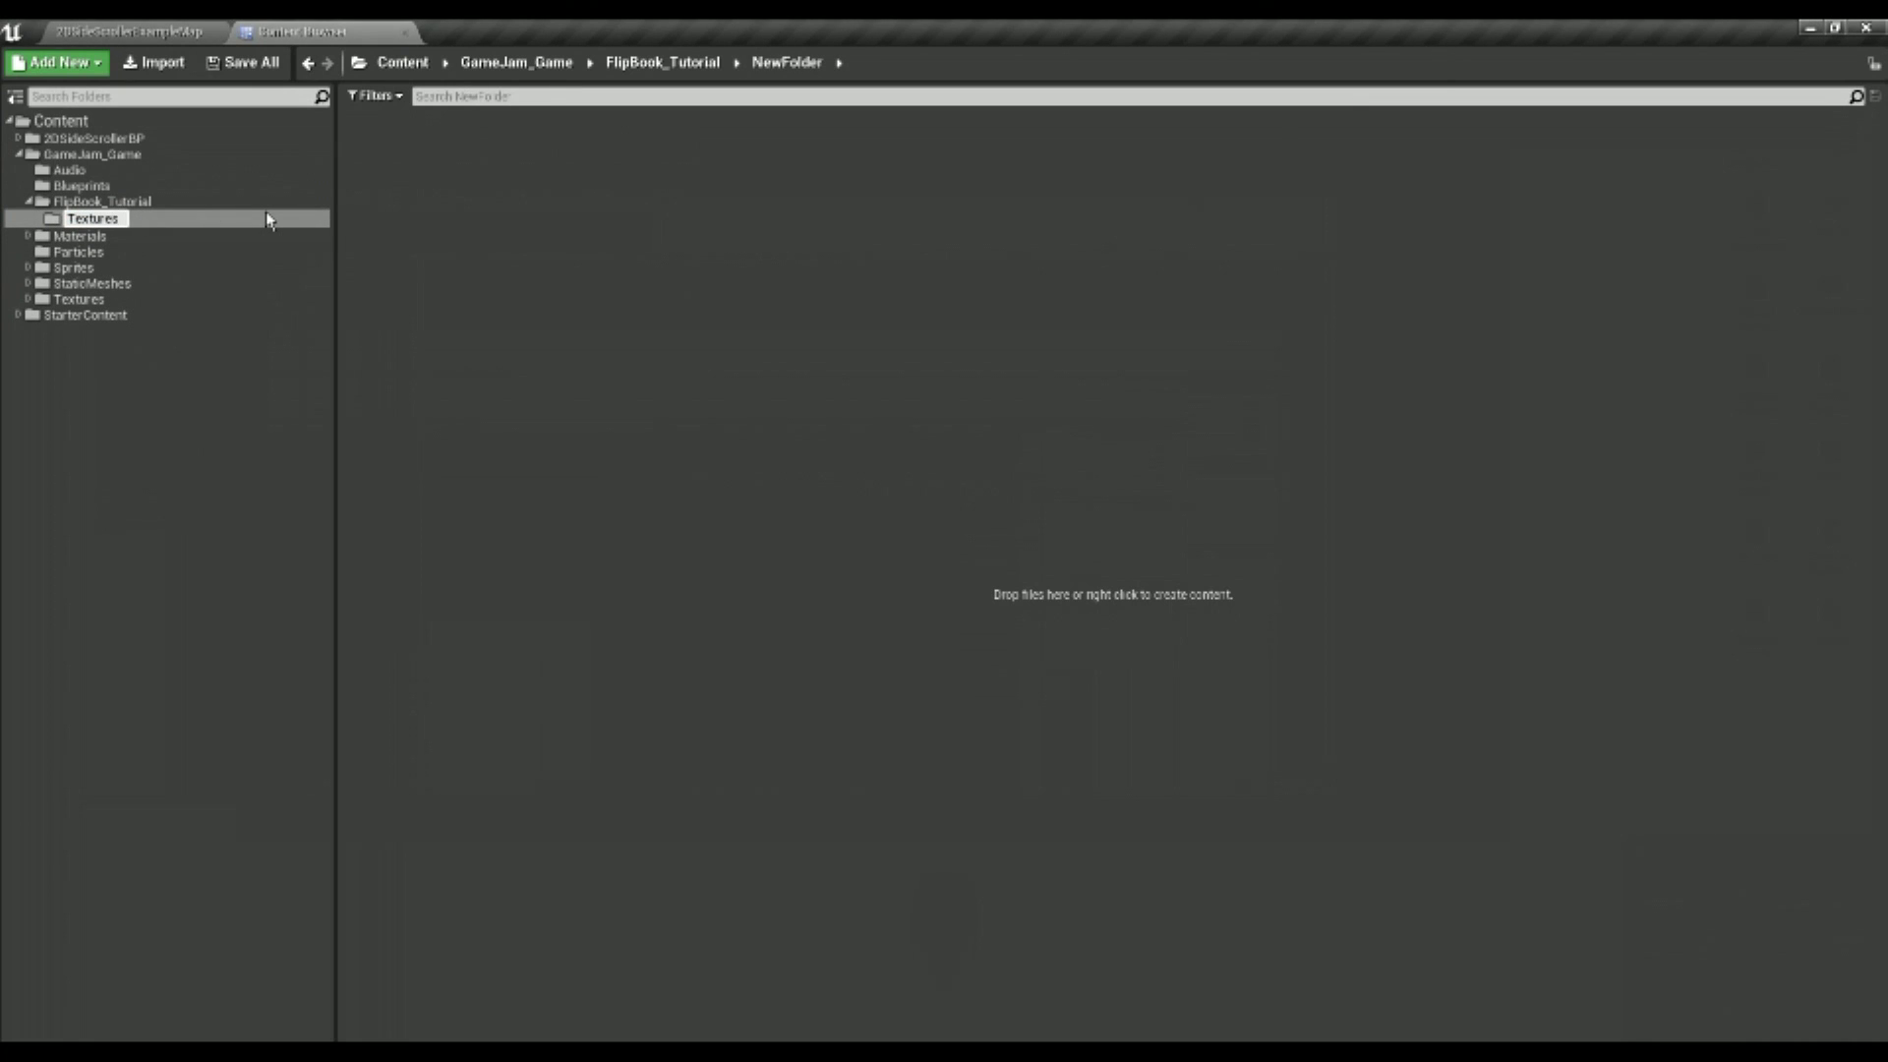
{"action": "type", "text": "Textures"}
{"action": "key", "text": "Return"}
Import all the SpinningSaw TGA files, from 0 to 315 degrees, into FlipBook_Tutorial's Textures folder
{"action": "left_click", "coordinate": [383, 224]}
{"action": "right_click", "coordinate": [461, 224]}
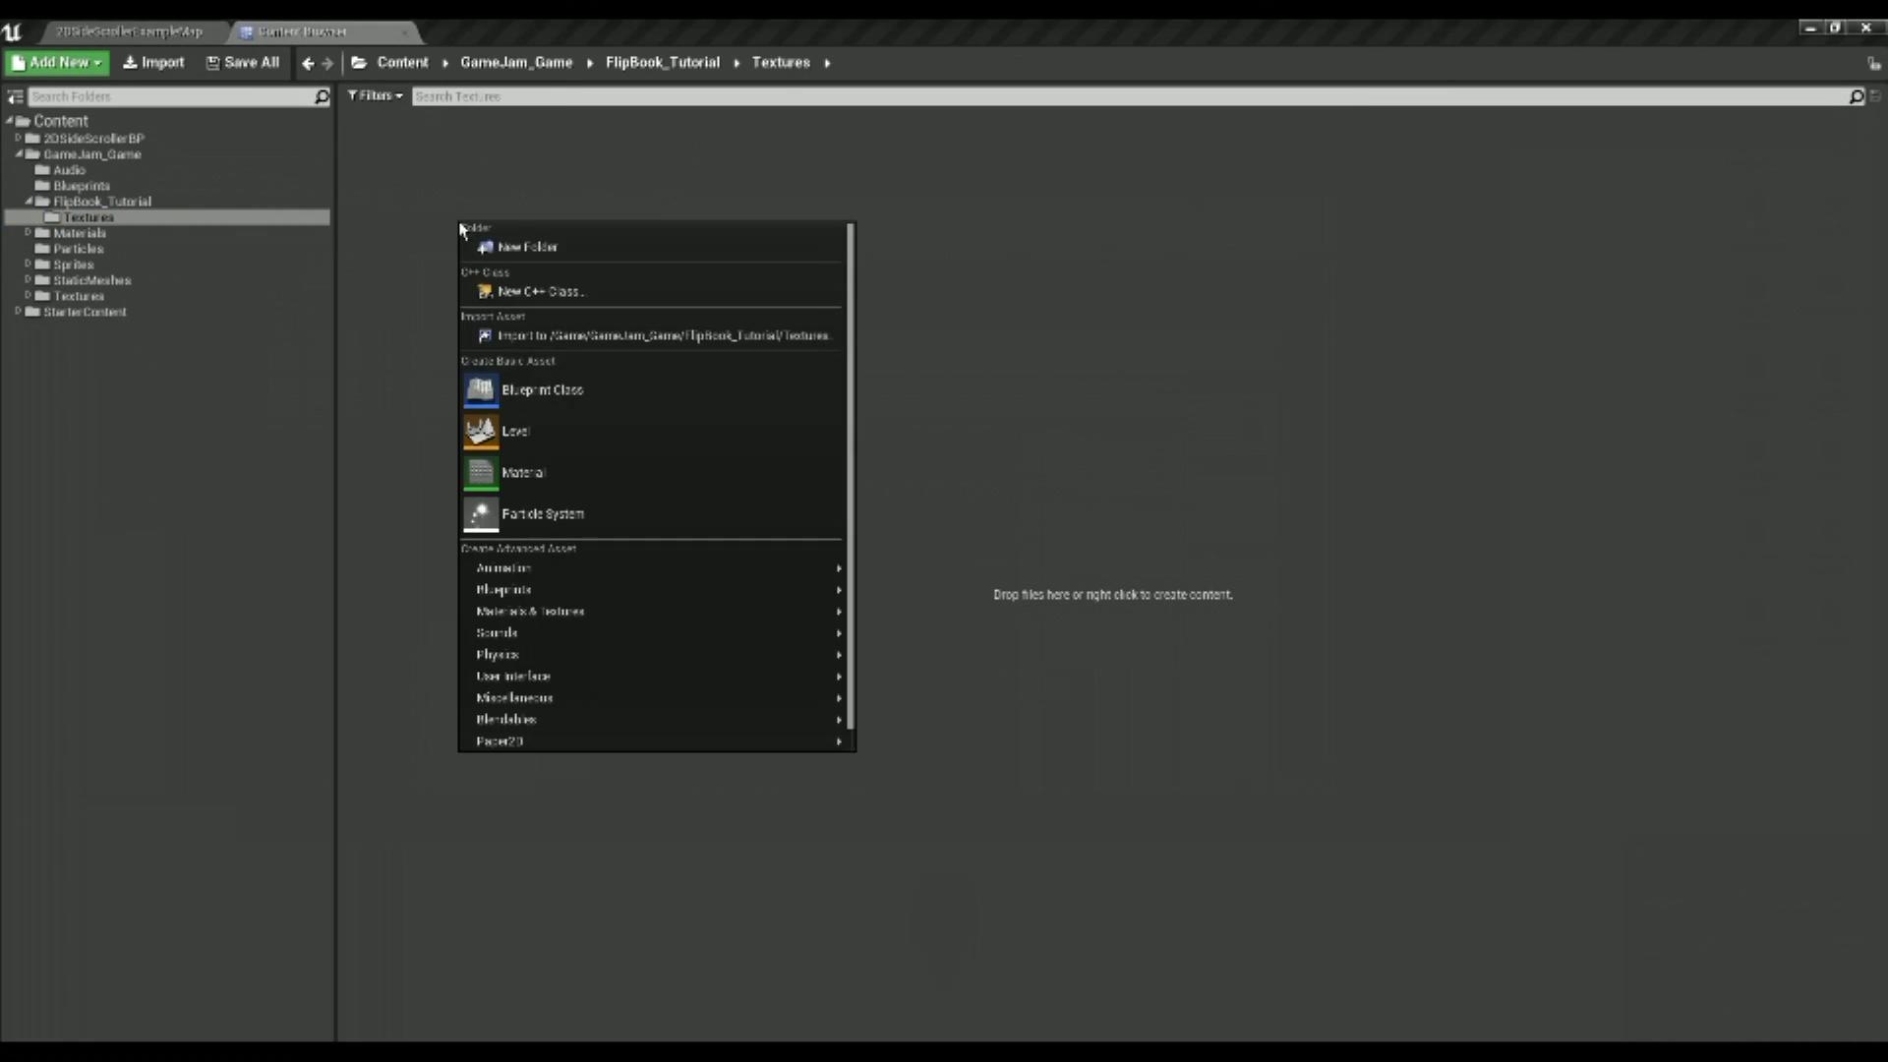
{"action": "left_click", "coordinate": [491, 335]}
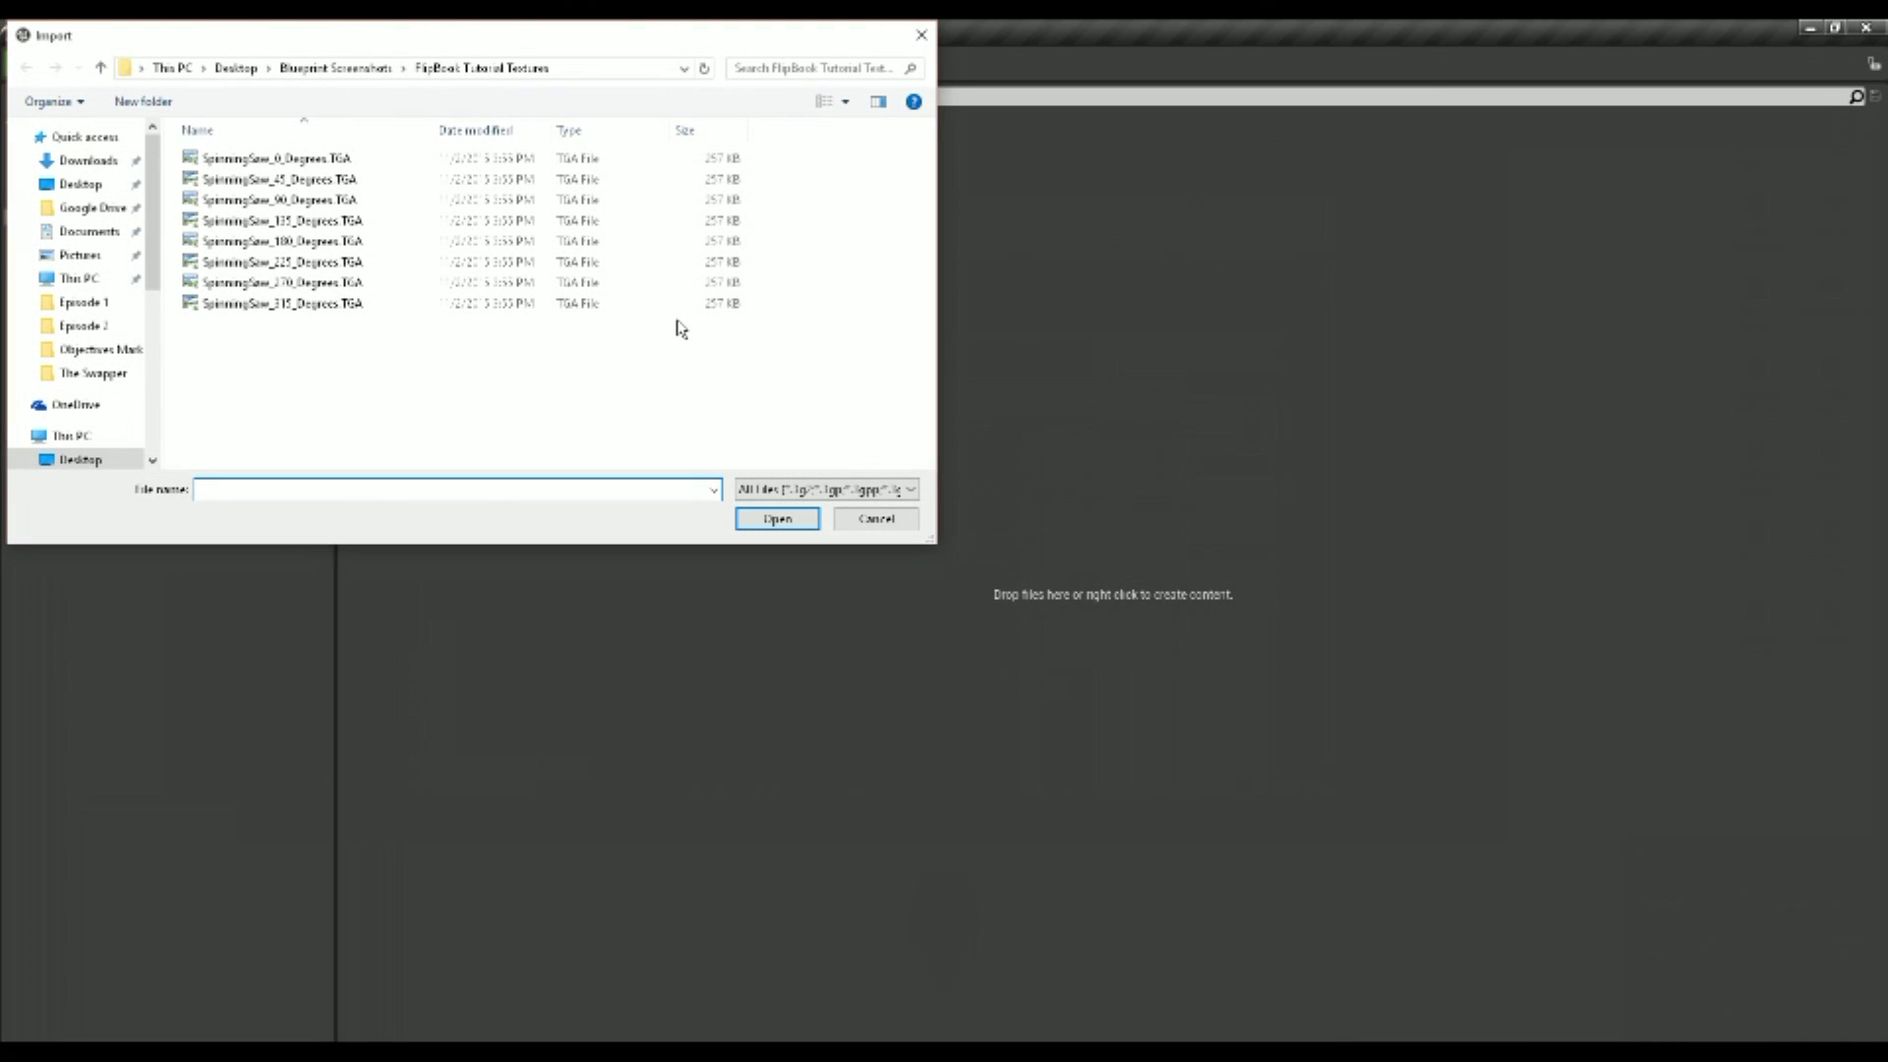
{"action": "left_click", "coordinate": [376, 160]}
{"action": "left_click", "coordinate": [346, 303], "text": "shift"}
{"action": "left_click", "coordinate": [769, 518]}
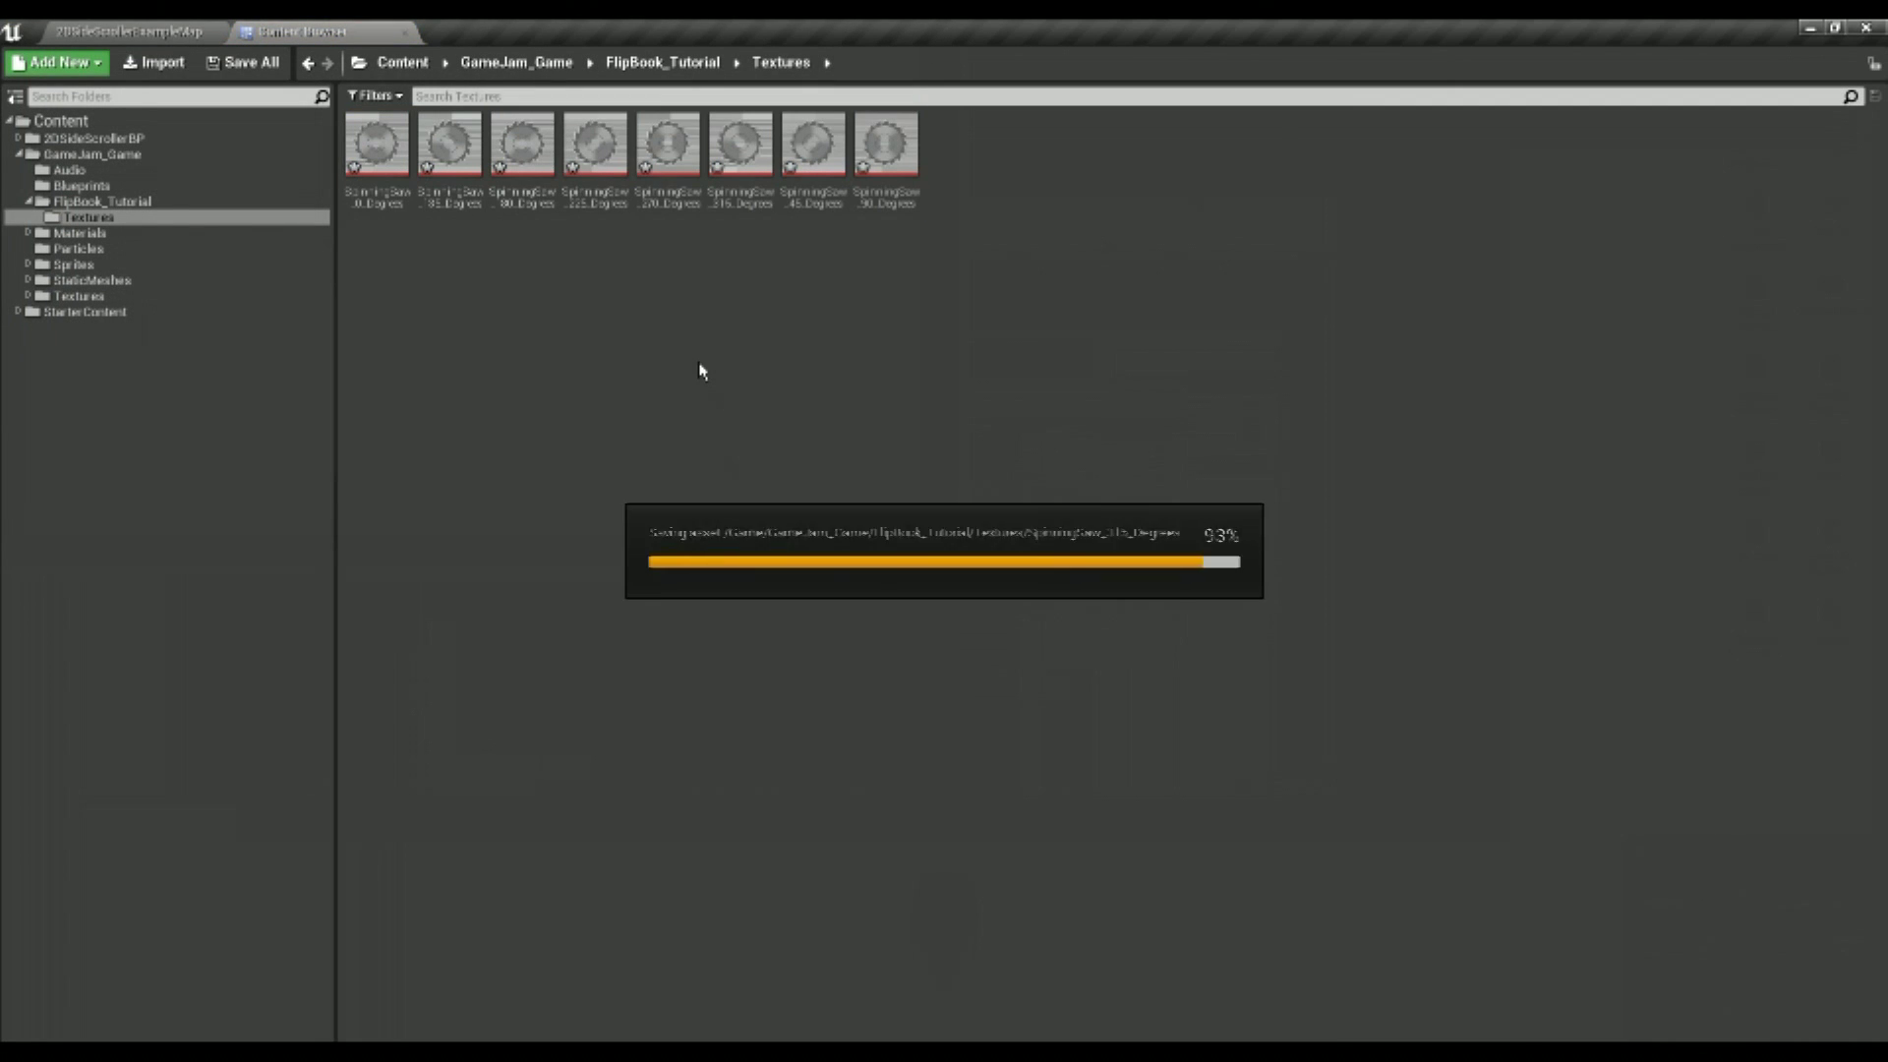
Inspect the imported SpinningSaw_0_Degrees texture and its transparency at different zoom levels, and close its editor
{"action": "double_click", "coordinate": [381, 163]}
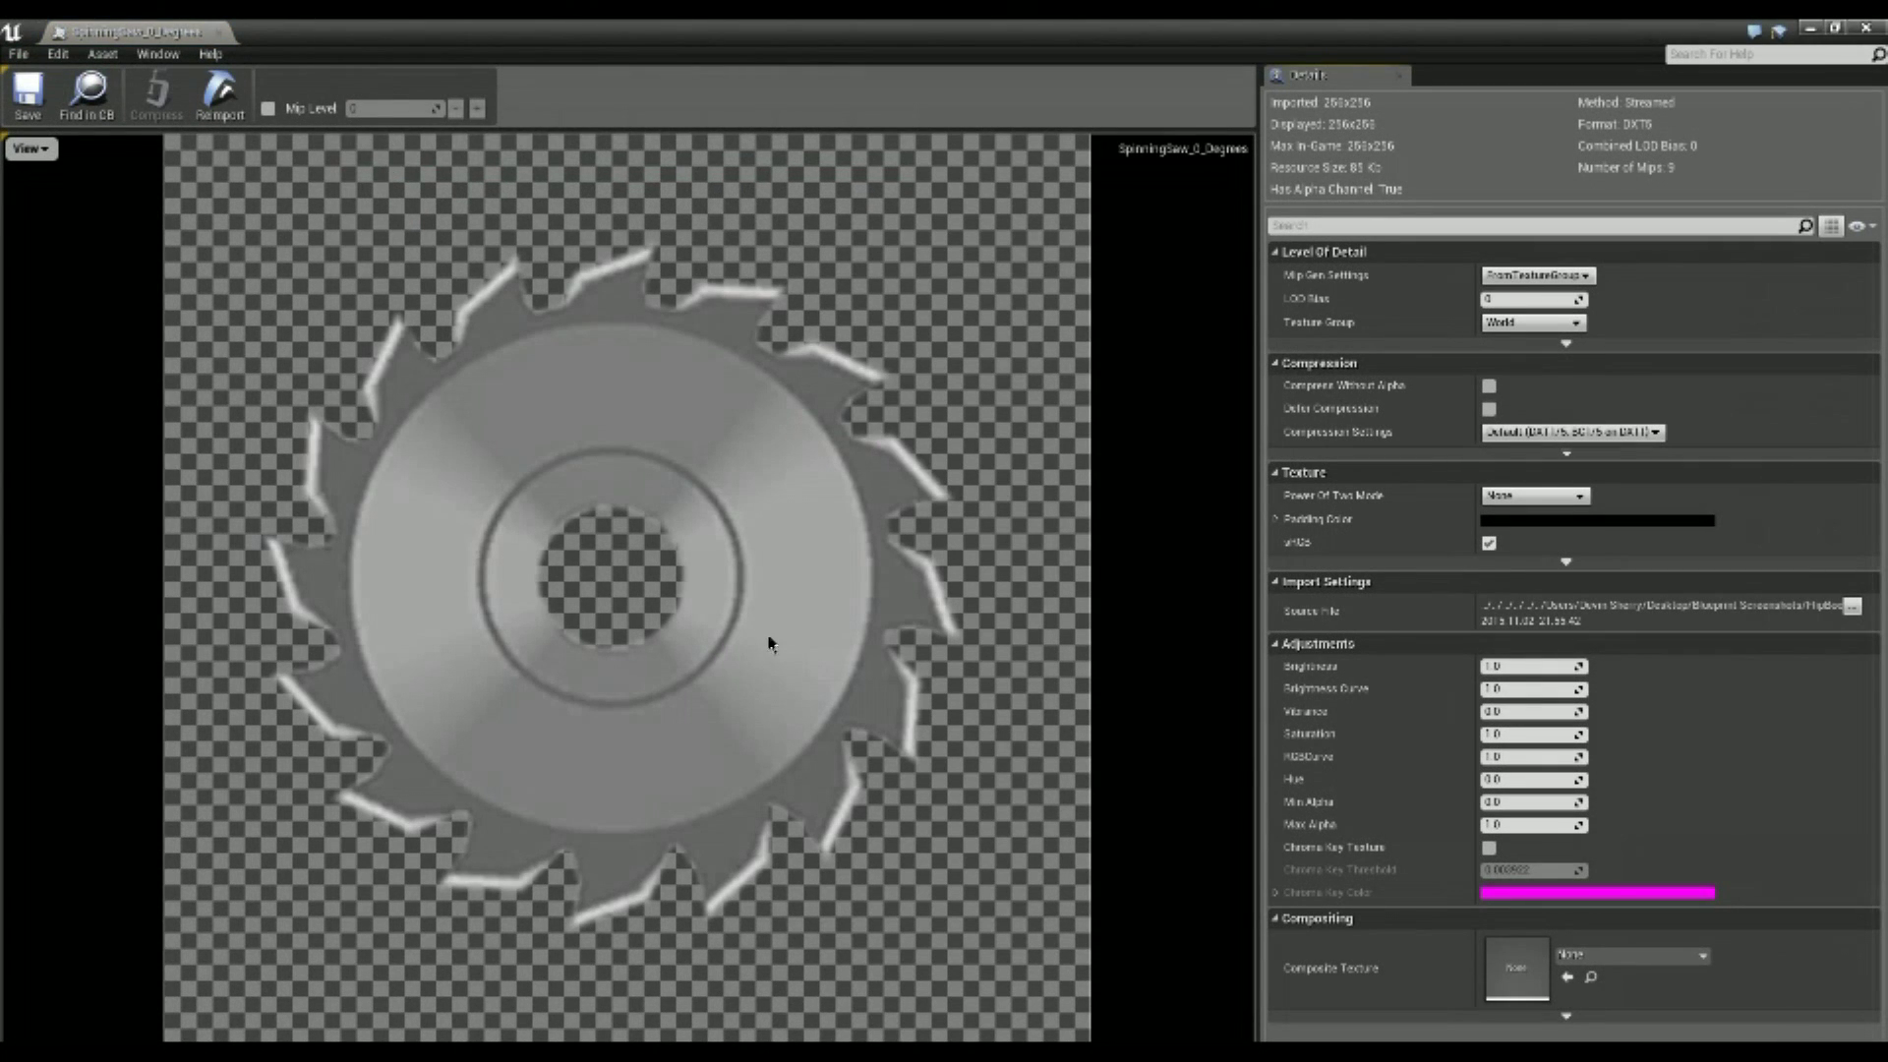
{"action": "scroll", "coordinate": [767, 649], "scroll_direction": "down", "scroll_amount": 2}
{"action": "scroll", "coordinate": [626, 644], "scroll_direction": "down", "scroll_amount": 2}
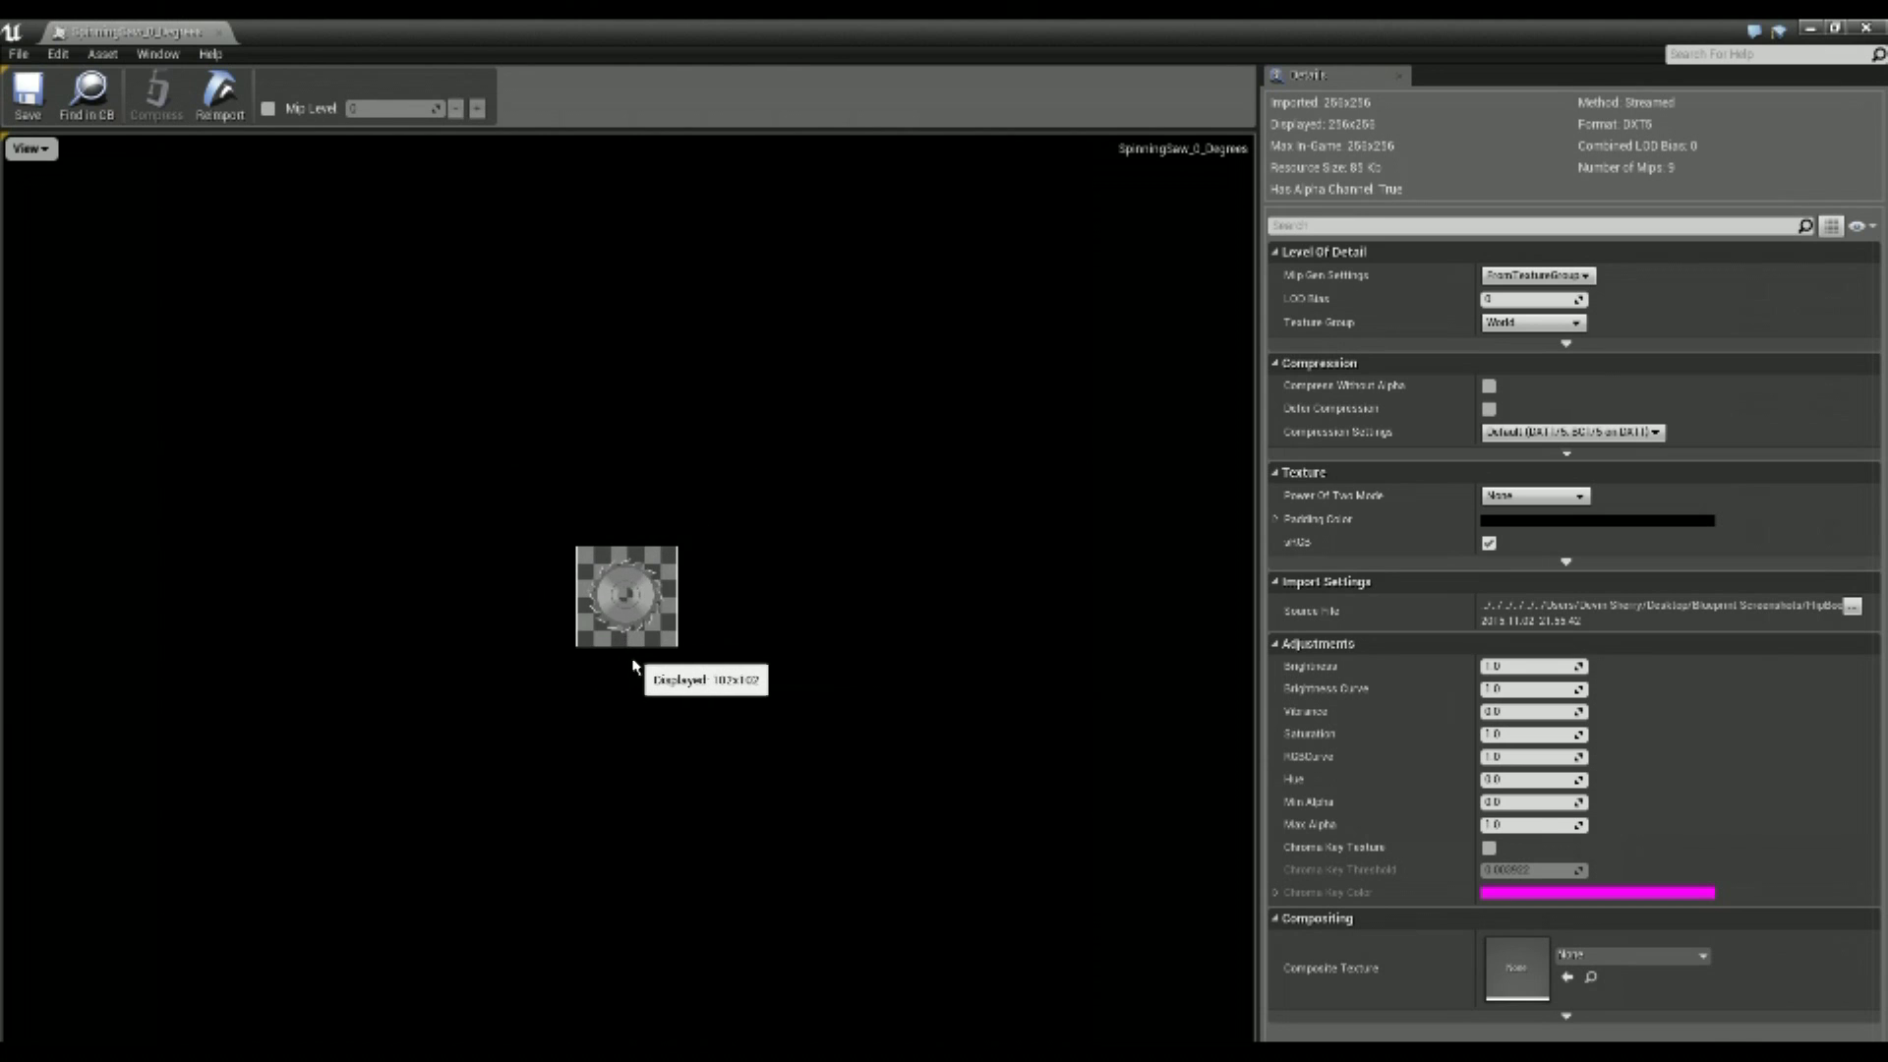
{"action": "scroll", "coordinate": [629, 661], "scroll_direction": "up", "scroll_amount": 4}
{"action": "scroll", "coordinate": [630, 661], "scroll_direction": "down", "scroll_amount": 2}
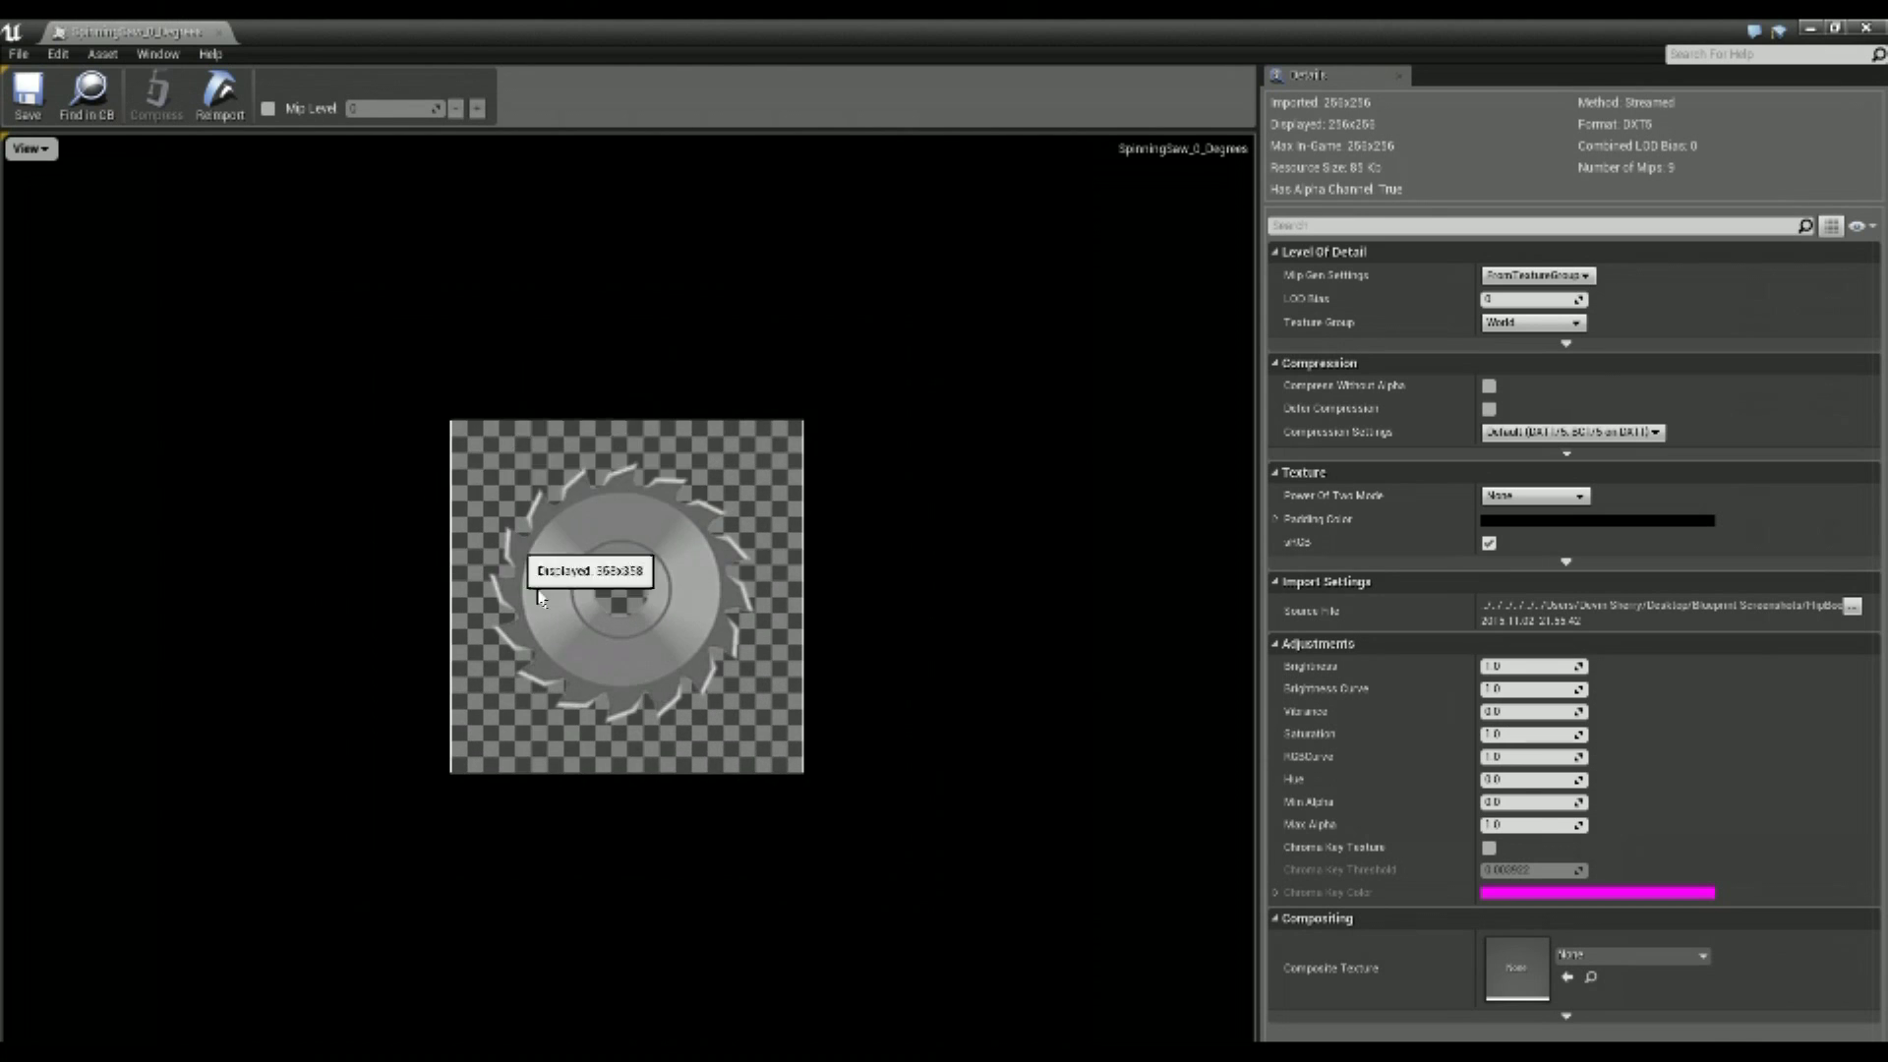
{"action": "scroll", "coordinate": [630, 590], "scroll_direction": "down", "scroll_amount": 2}
{"action": "left_click", "coordinate": [220, 34]}
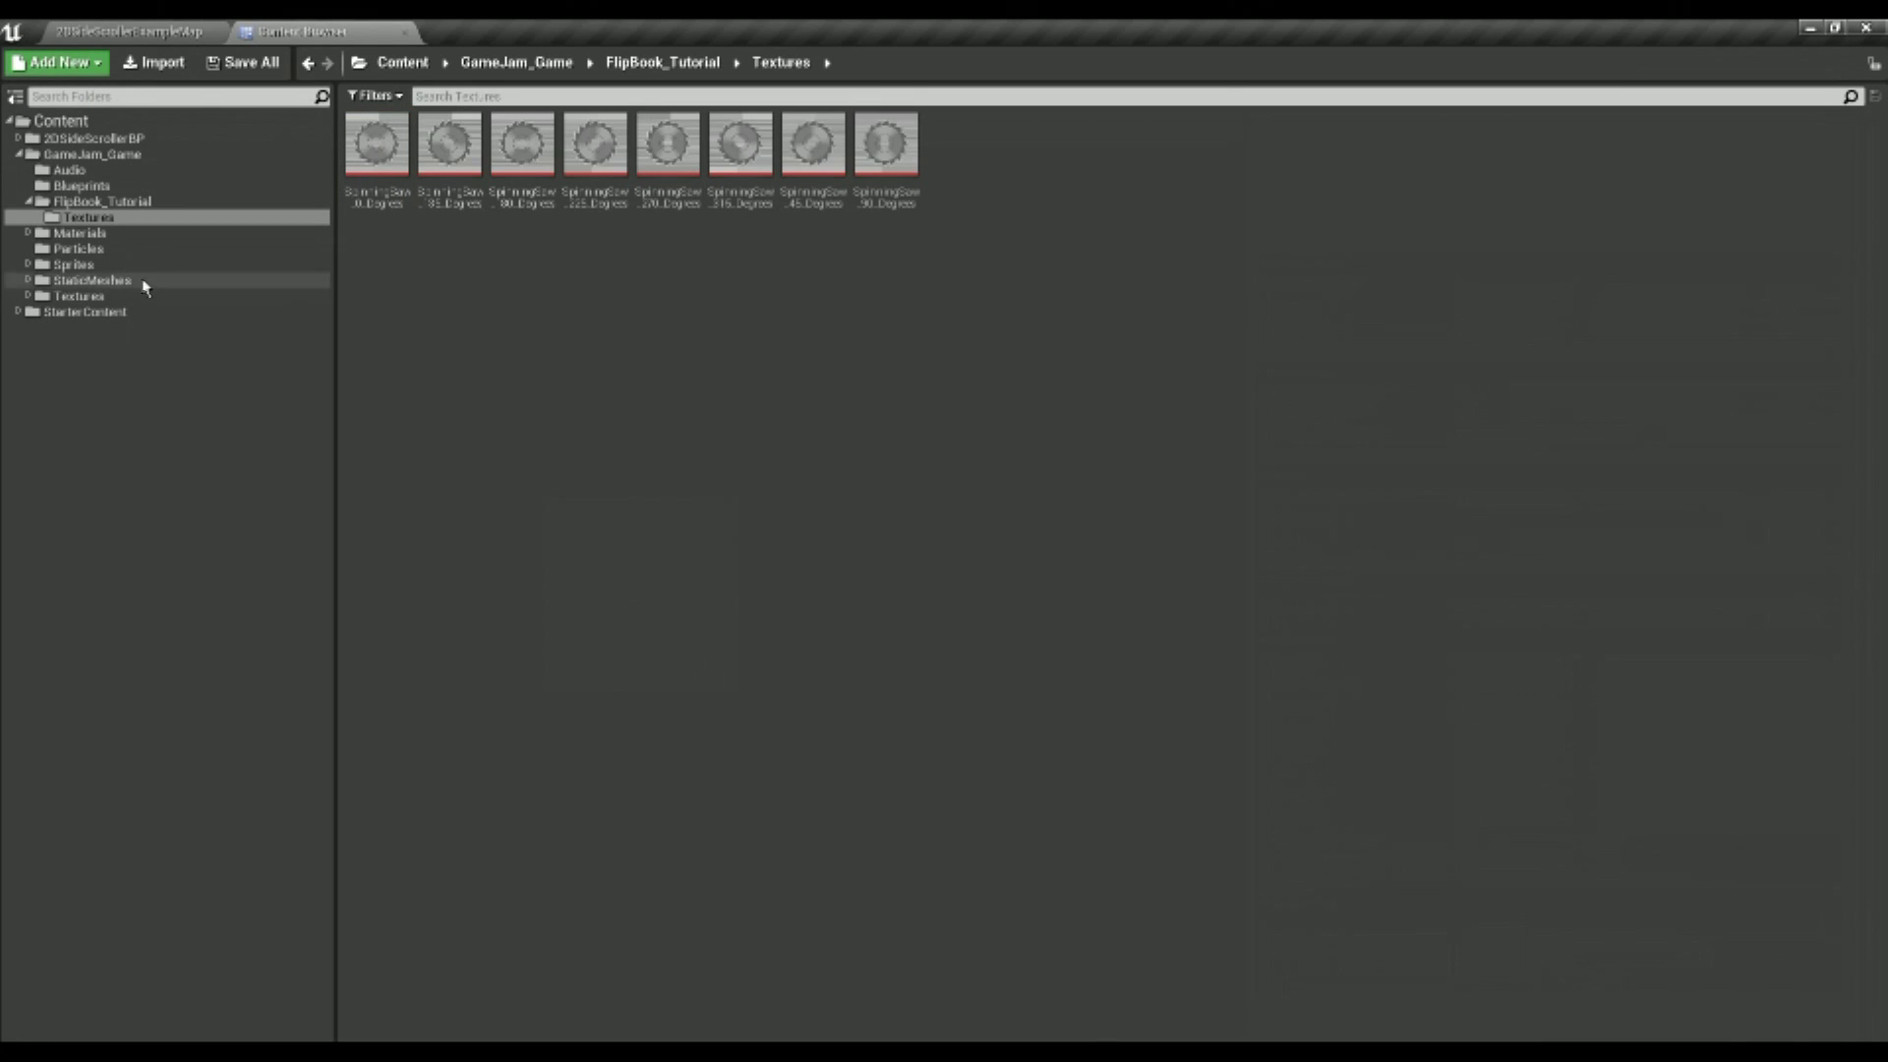
Create a subfolder named Sprites inside the FlipBook_Tutorial folder
{"action": "left_click", "coordinate": [108, 202]}
{"action": "right_click", "coordinate": [117, 203]}
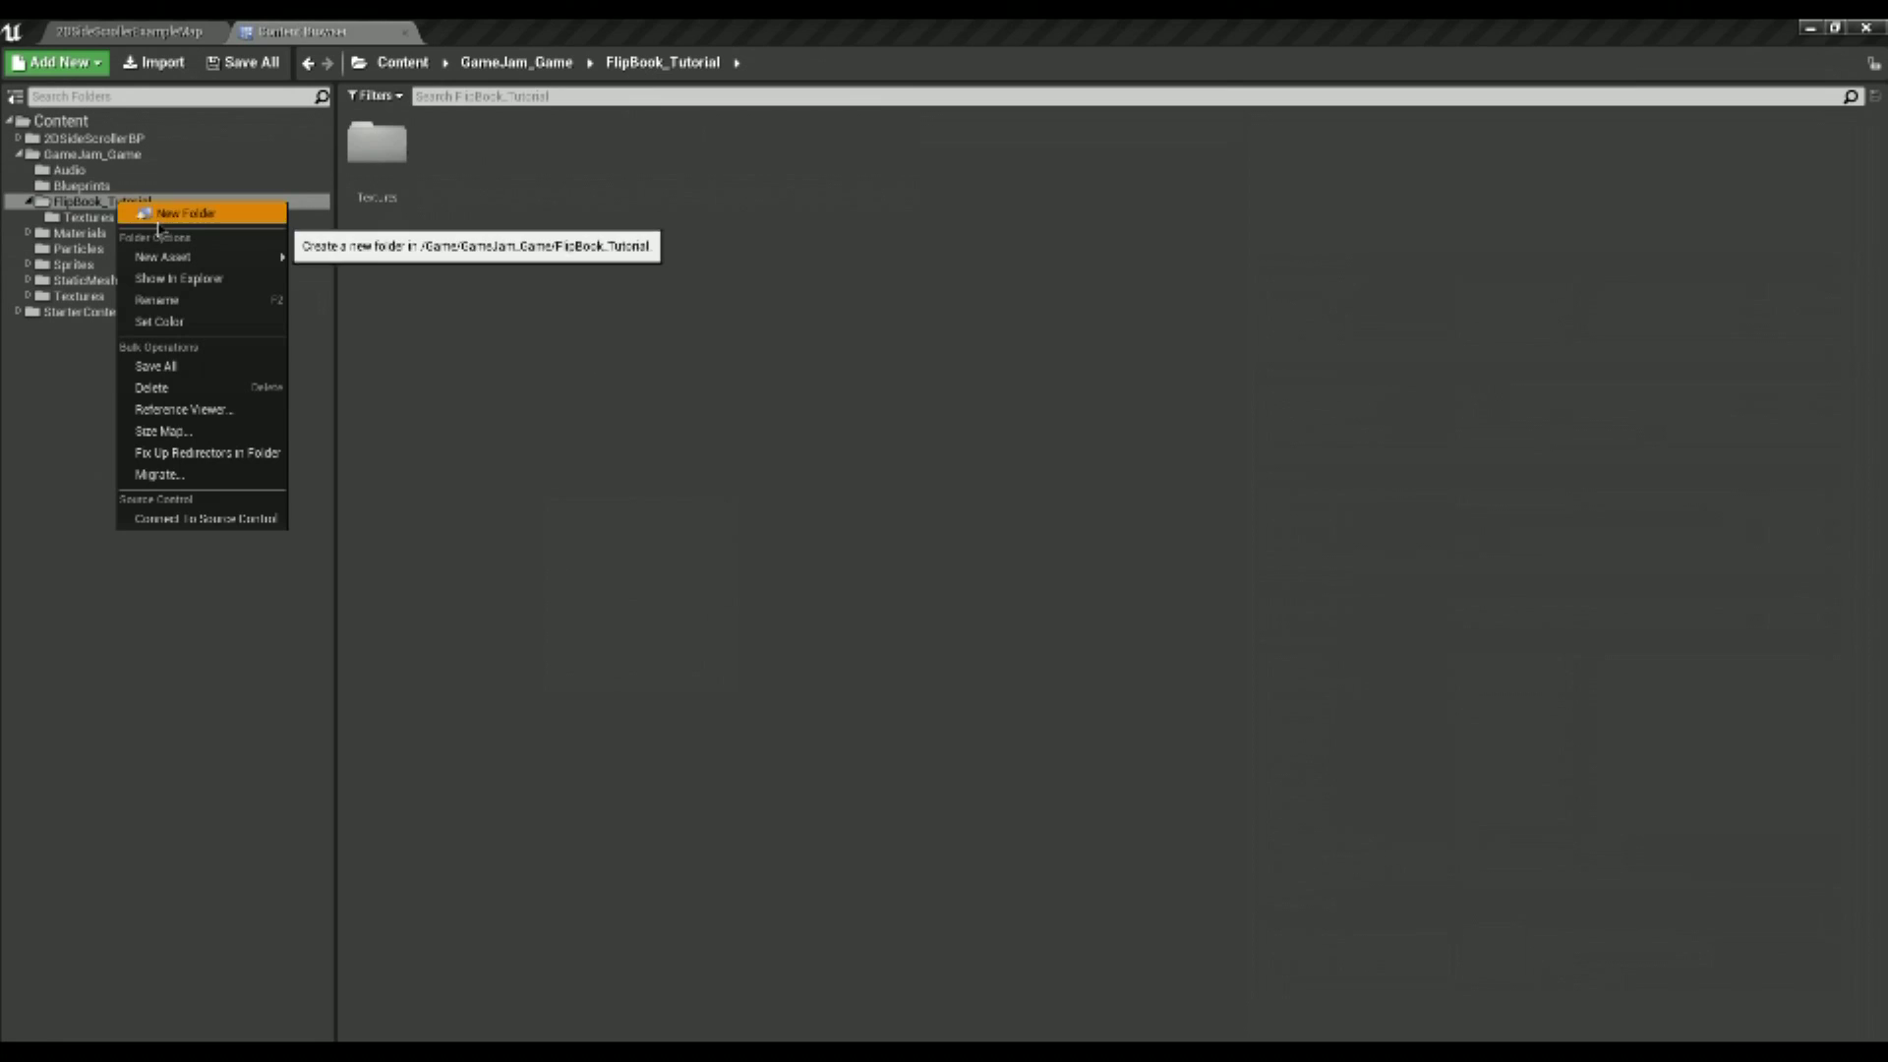
{"action": "left_click", "coordinate": [155, 216]}
{"action": "type", "text": "Sprites"}
{"action": "key", "text": "Return"}
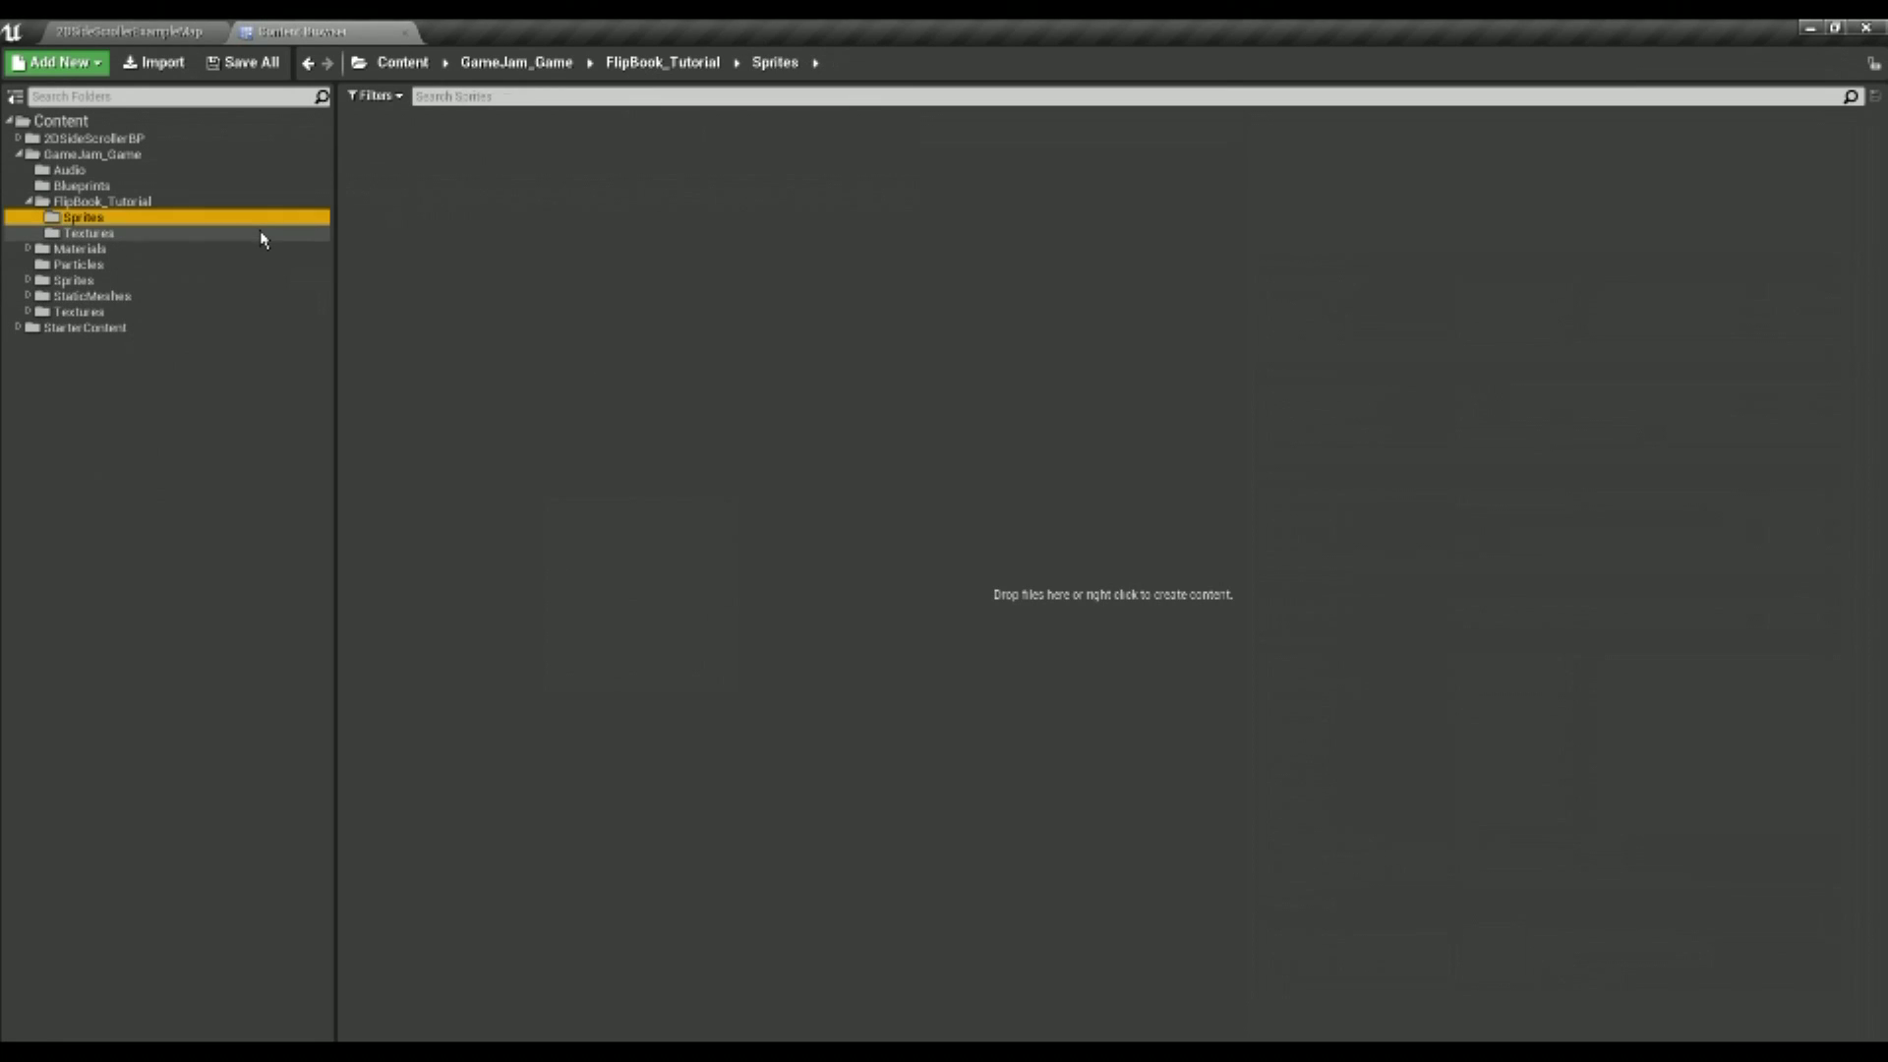
Create a Paper2D sprite named Sprite_Saw_01 in FlipBook_Tutorial's Sprites folder
{"action": "left_click", "coordinate": [508, 216]}
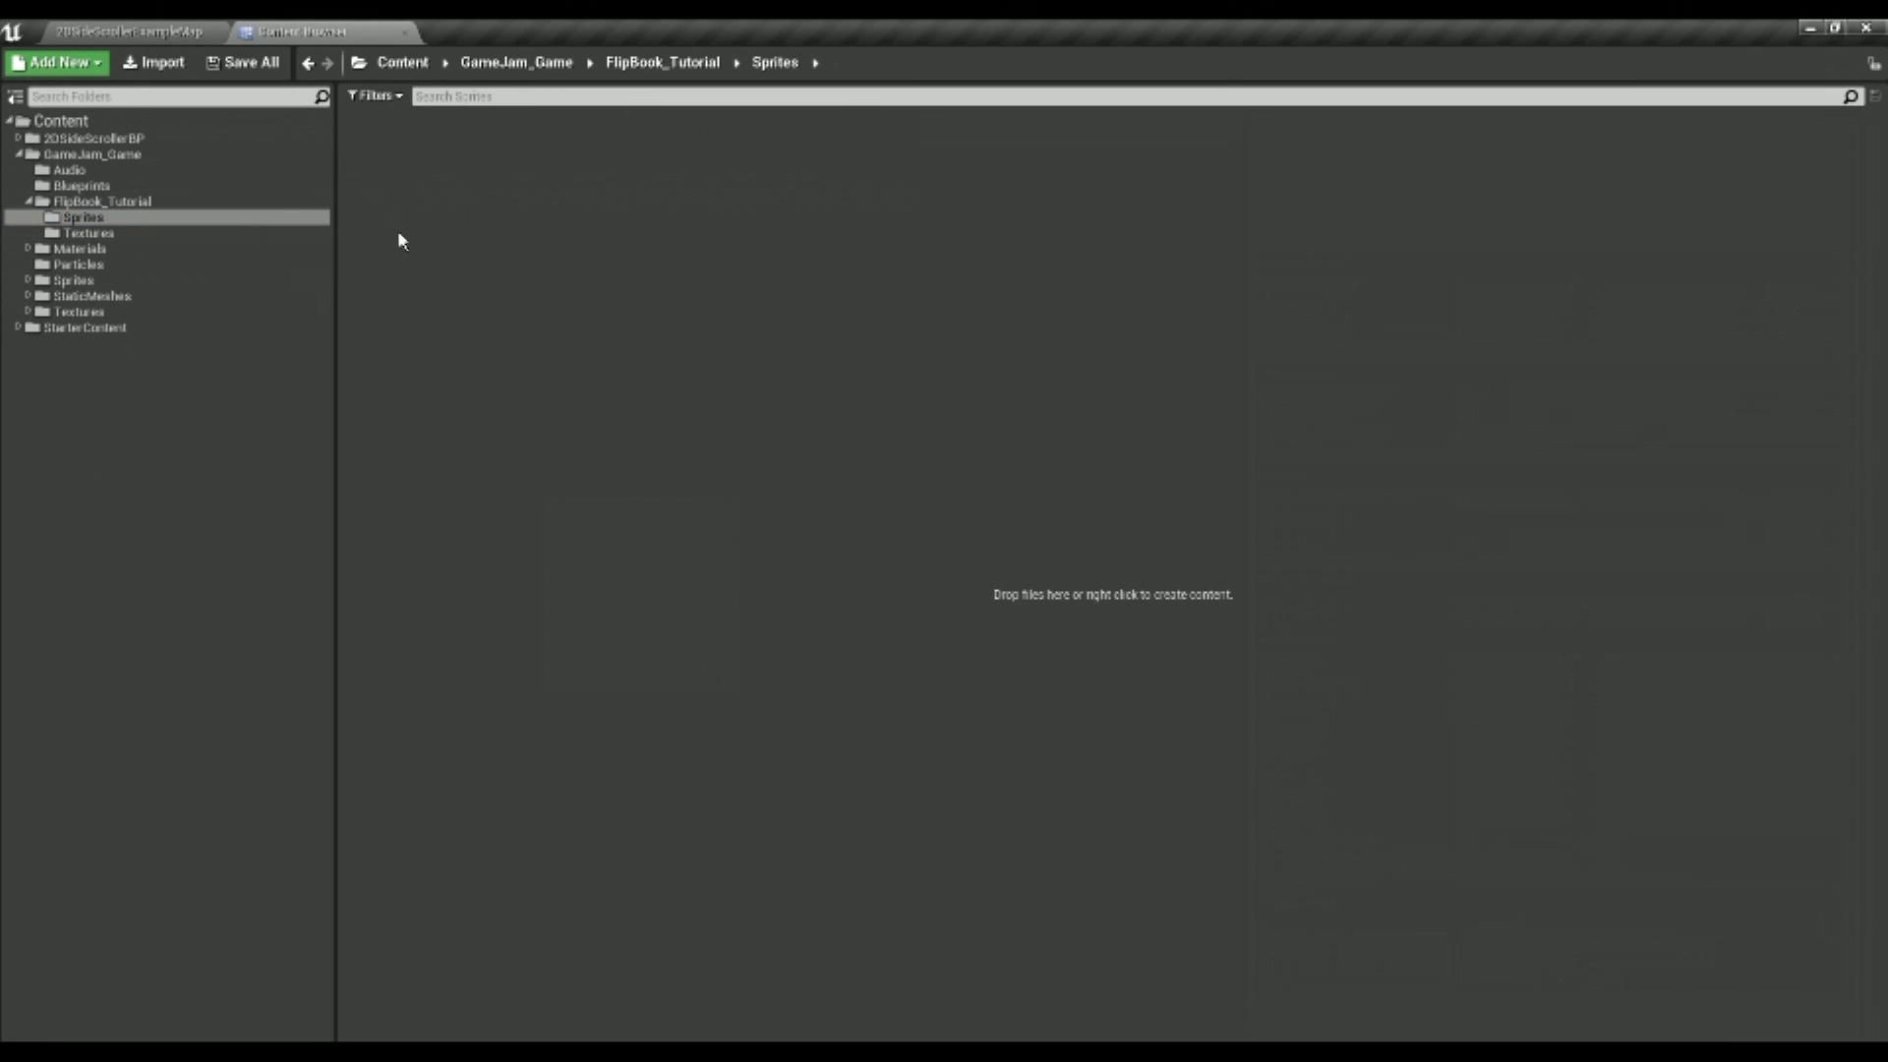
{"action": "right_click", "coordinate": [465, 219]}
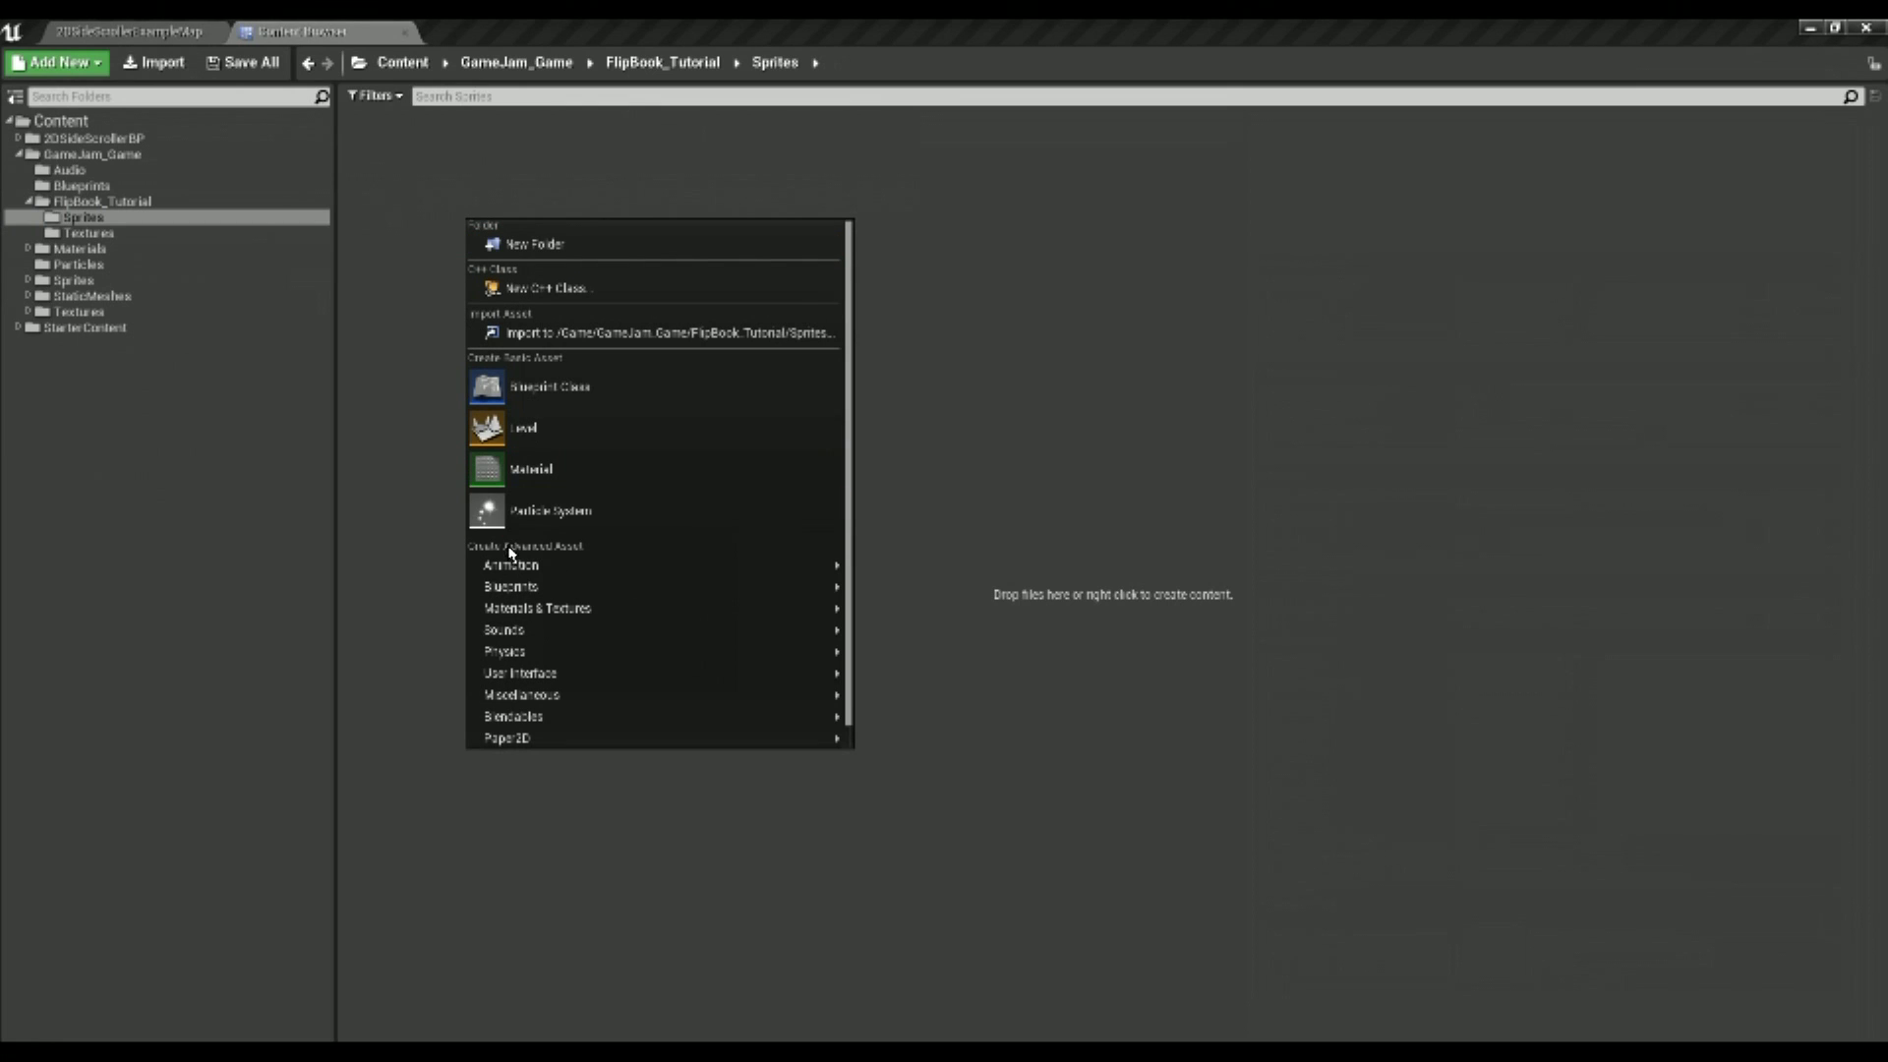
{"action": "mouse_move", "coordinate": [513, 566]}
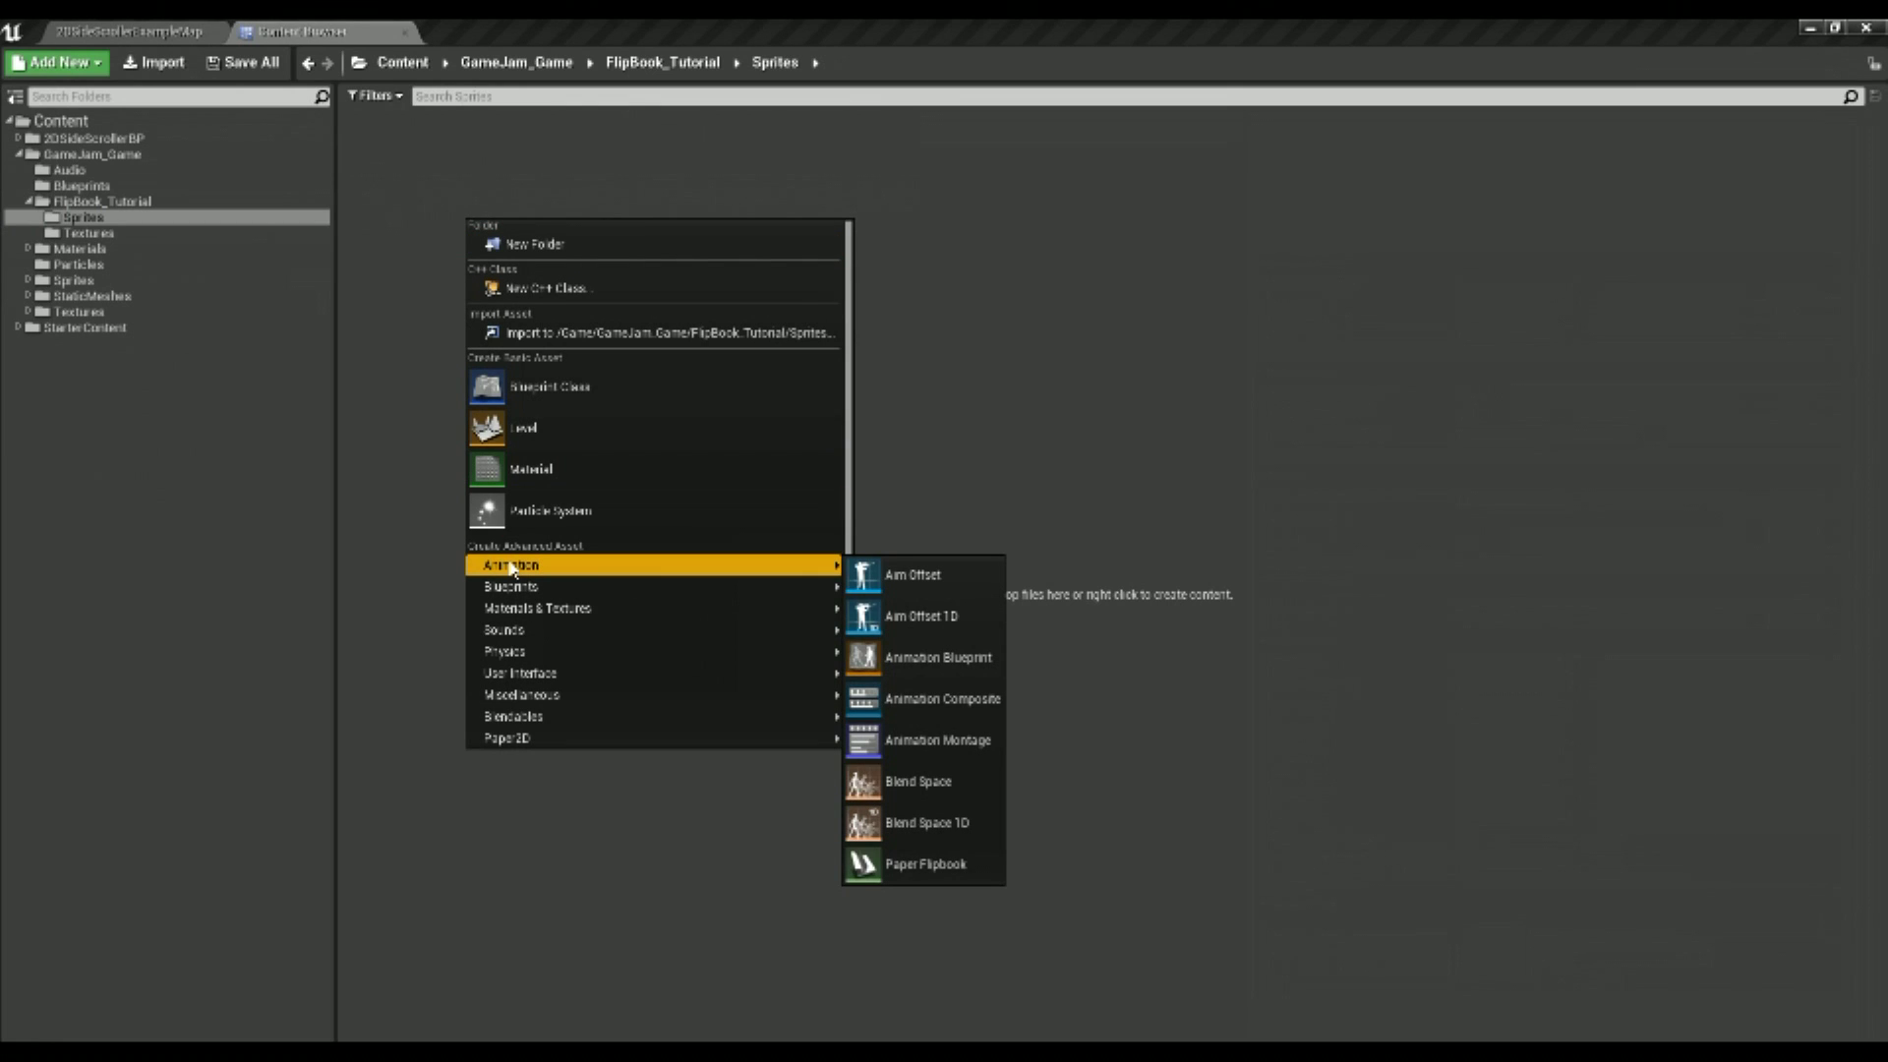
{"action": "mouse_move", "coordinate": [507, 748]}
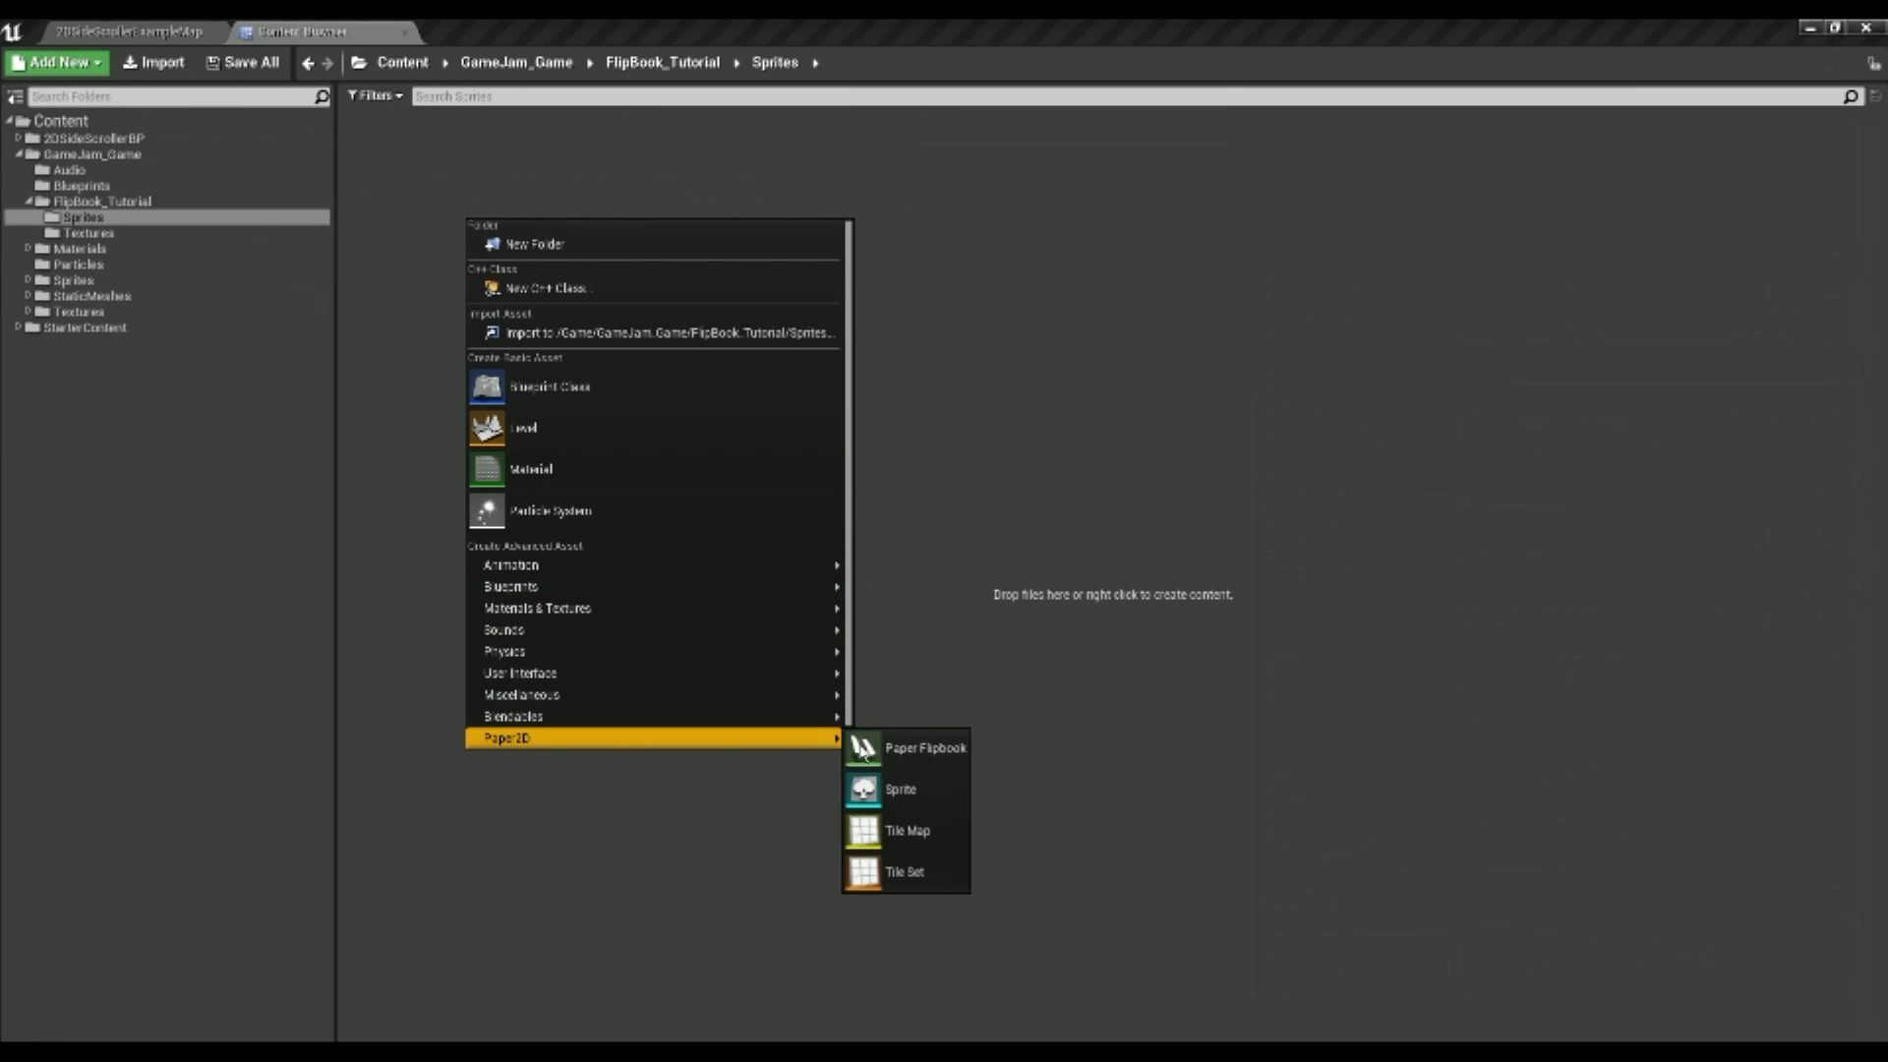
{"action": "left_click", "coordinate": [905, 789]}
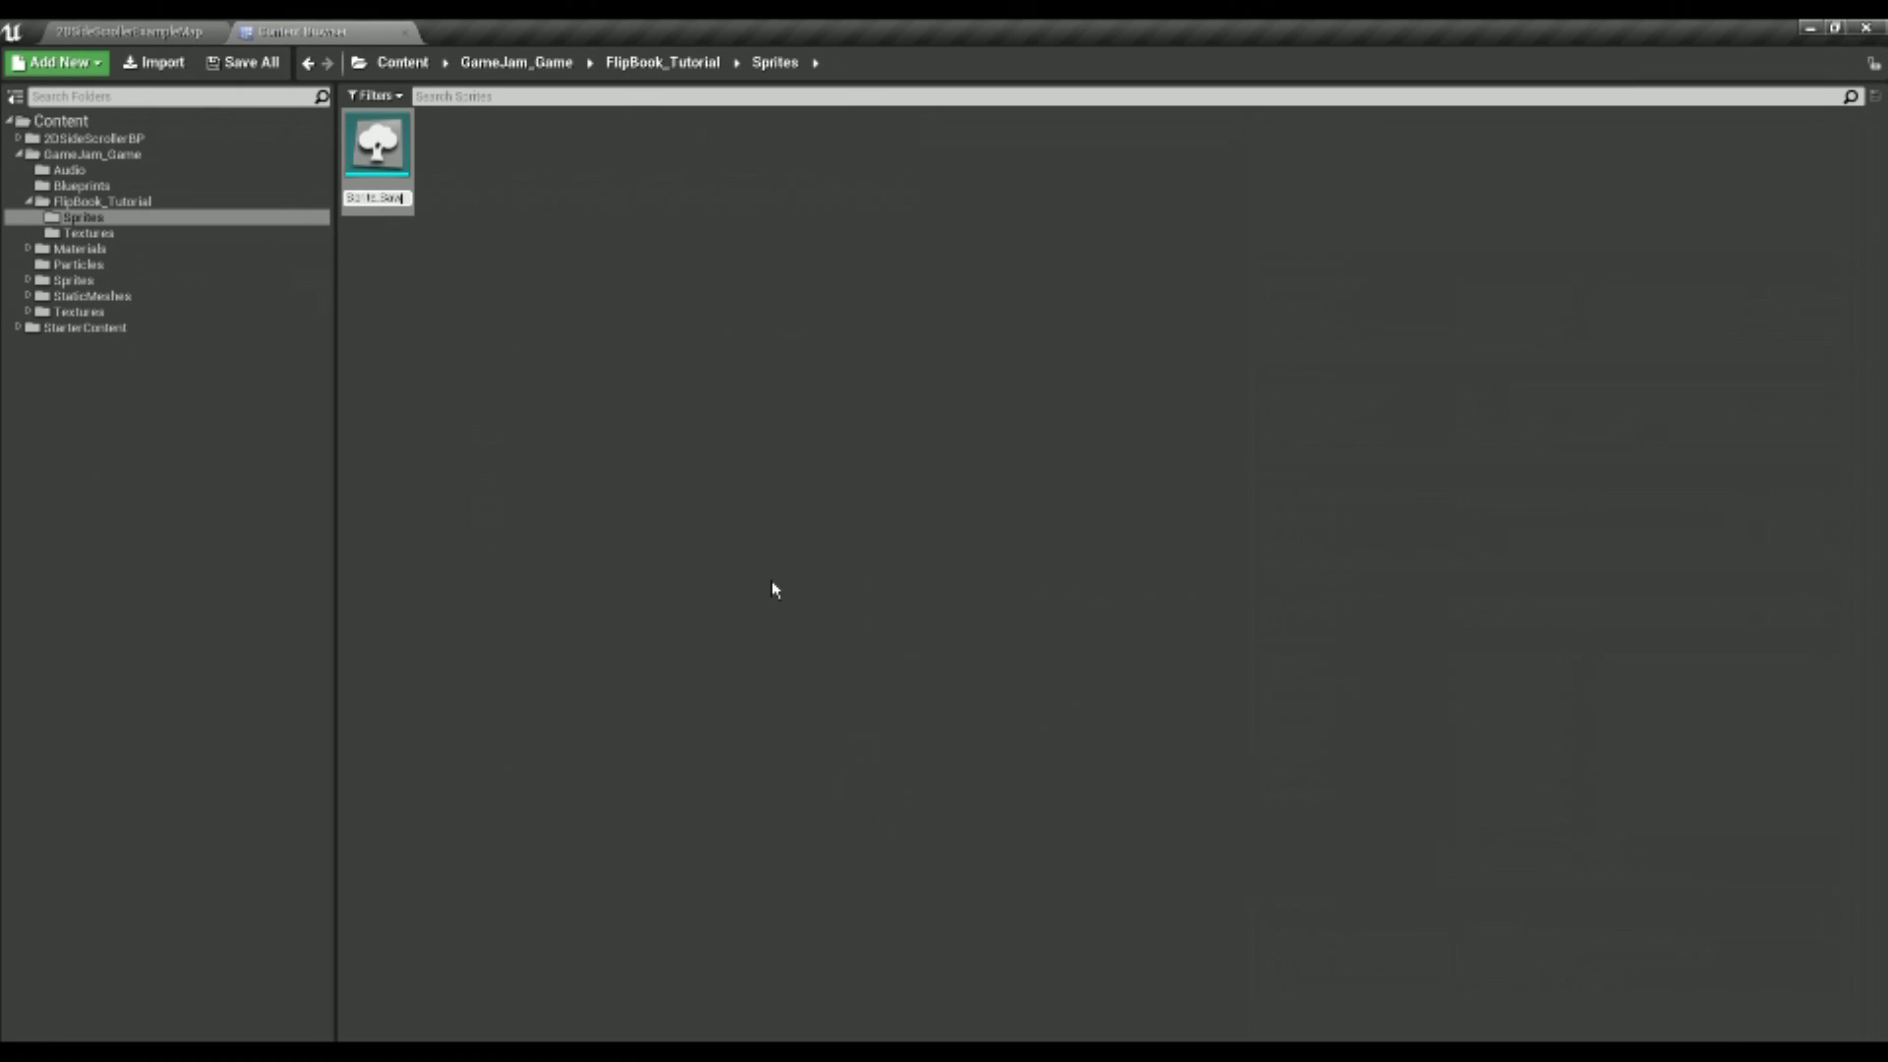
{"action": "key", "text": "Return"}
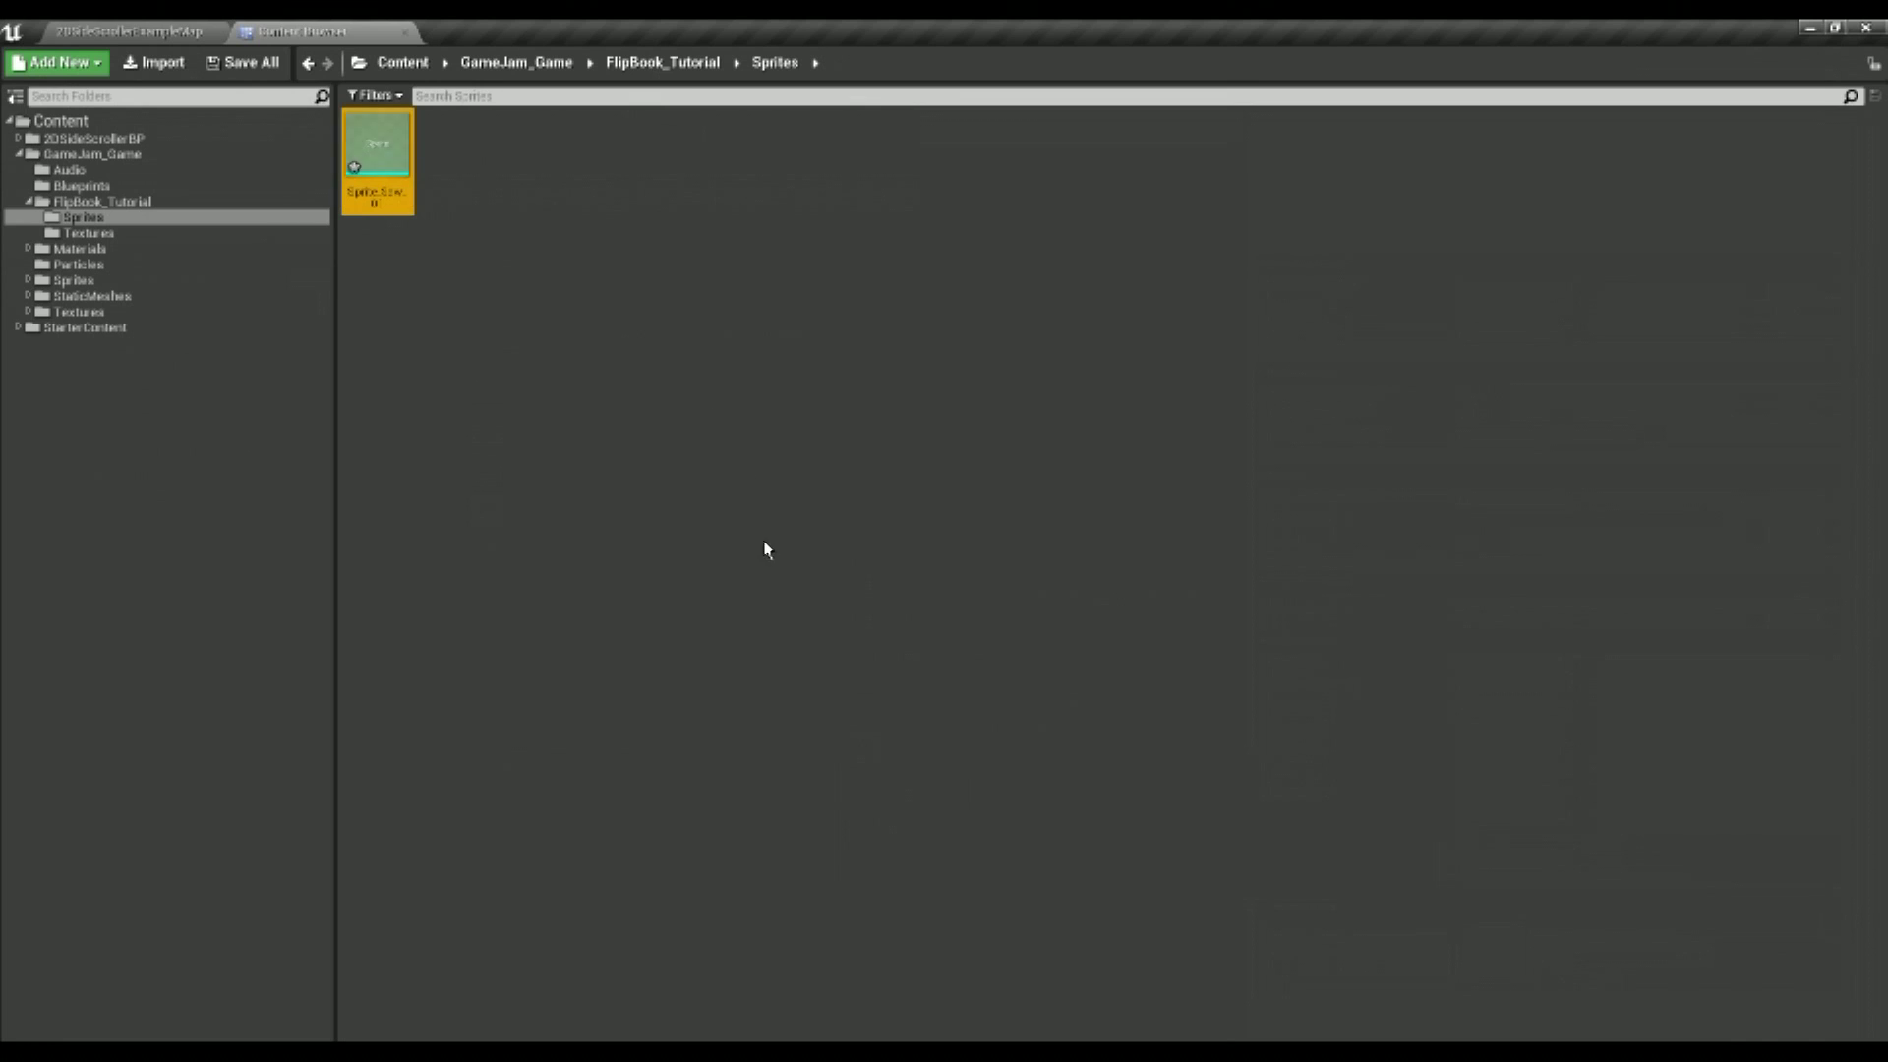
Assign the SpinningSaw_0_Degrees texture as the source texture of Sprite_Saw_01, and close its editor
{"action": "double_click", "coordinate": [388, 151]}
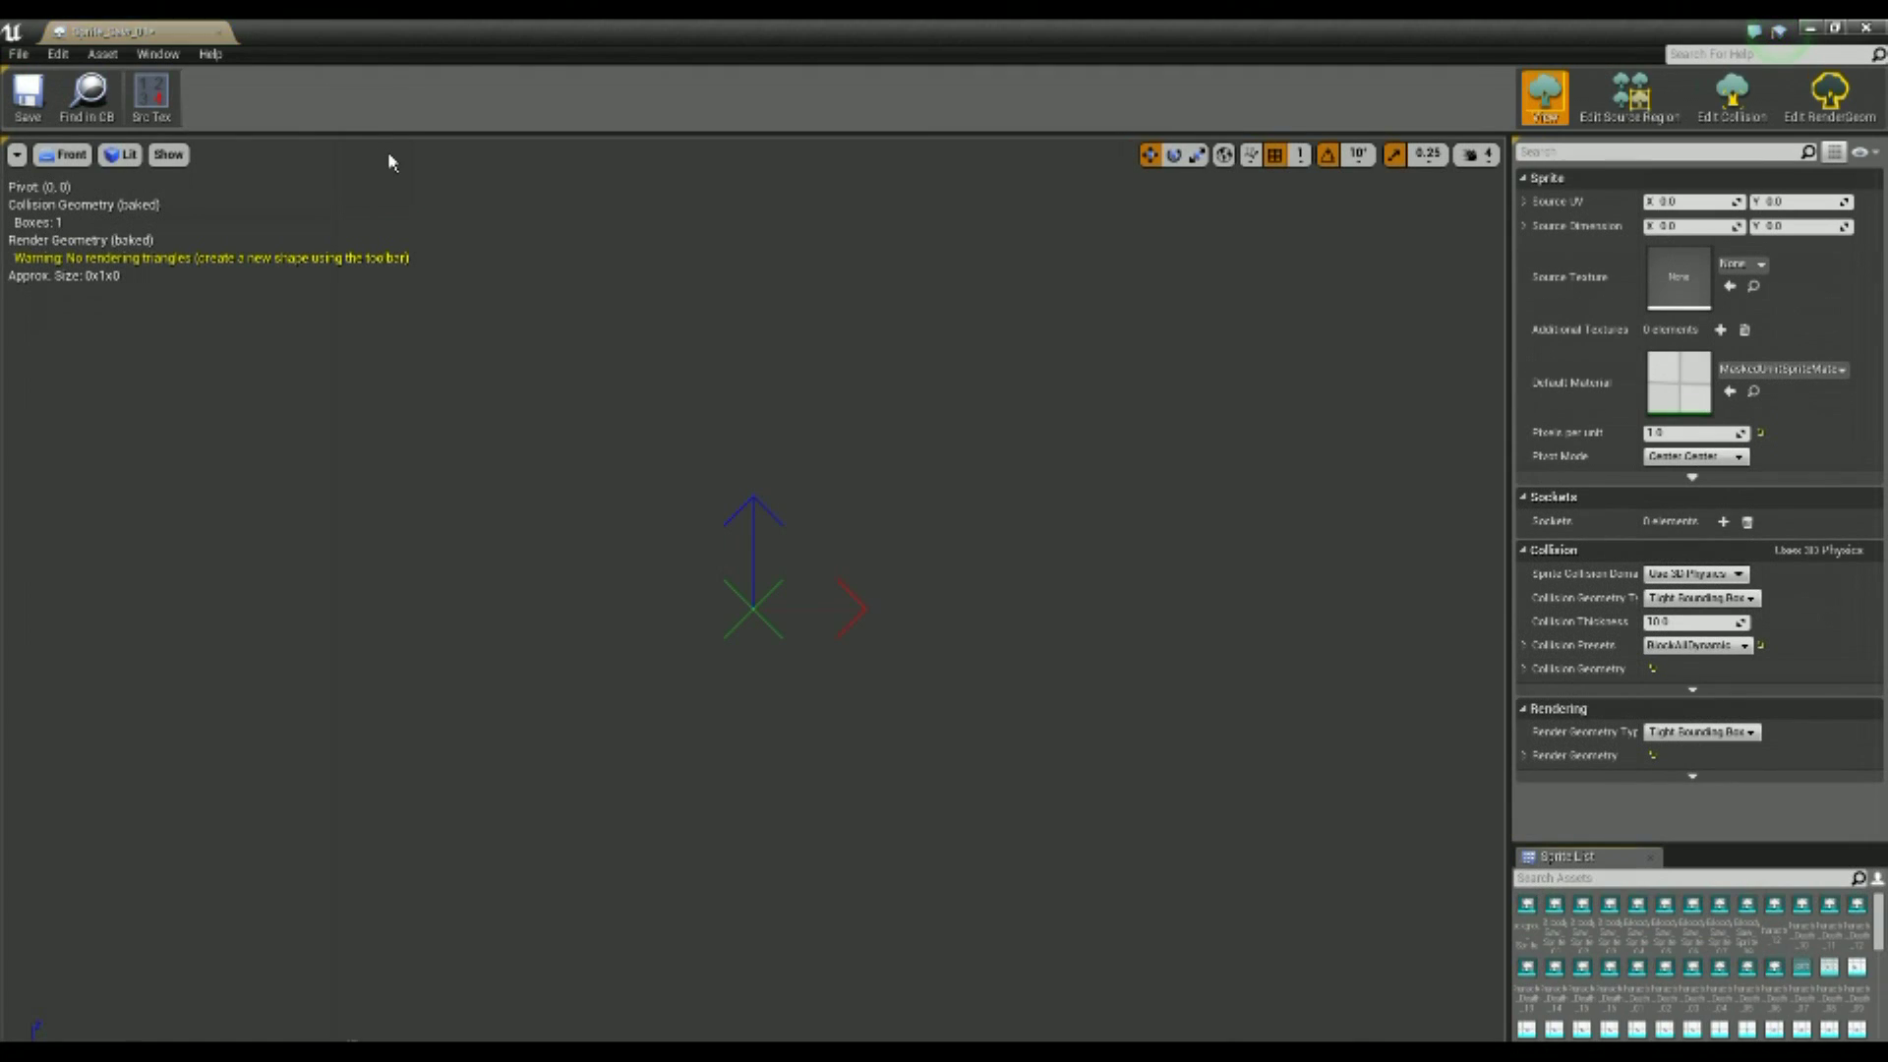
{"action": "left_click_drag", "start_coordinate": [227, 31], "coordinate": [344, 29]}
{"action": "left_click", "coordinate": [344, 29]}
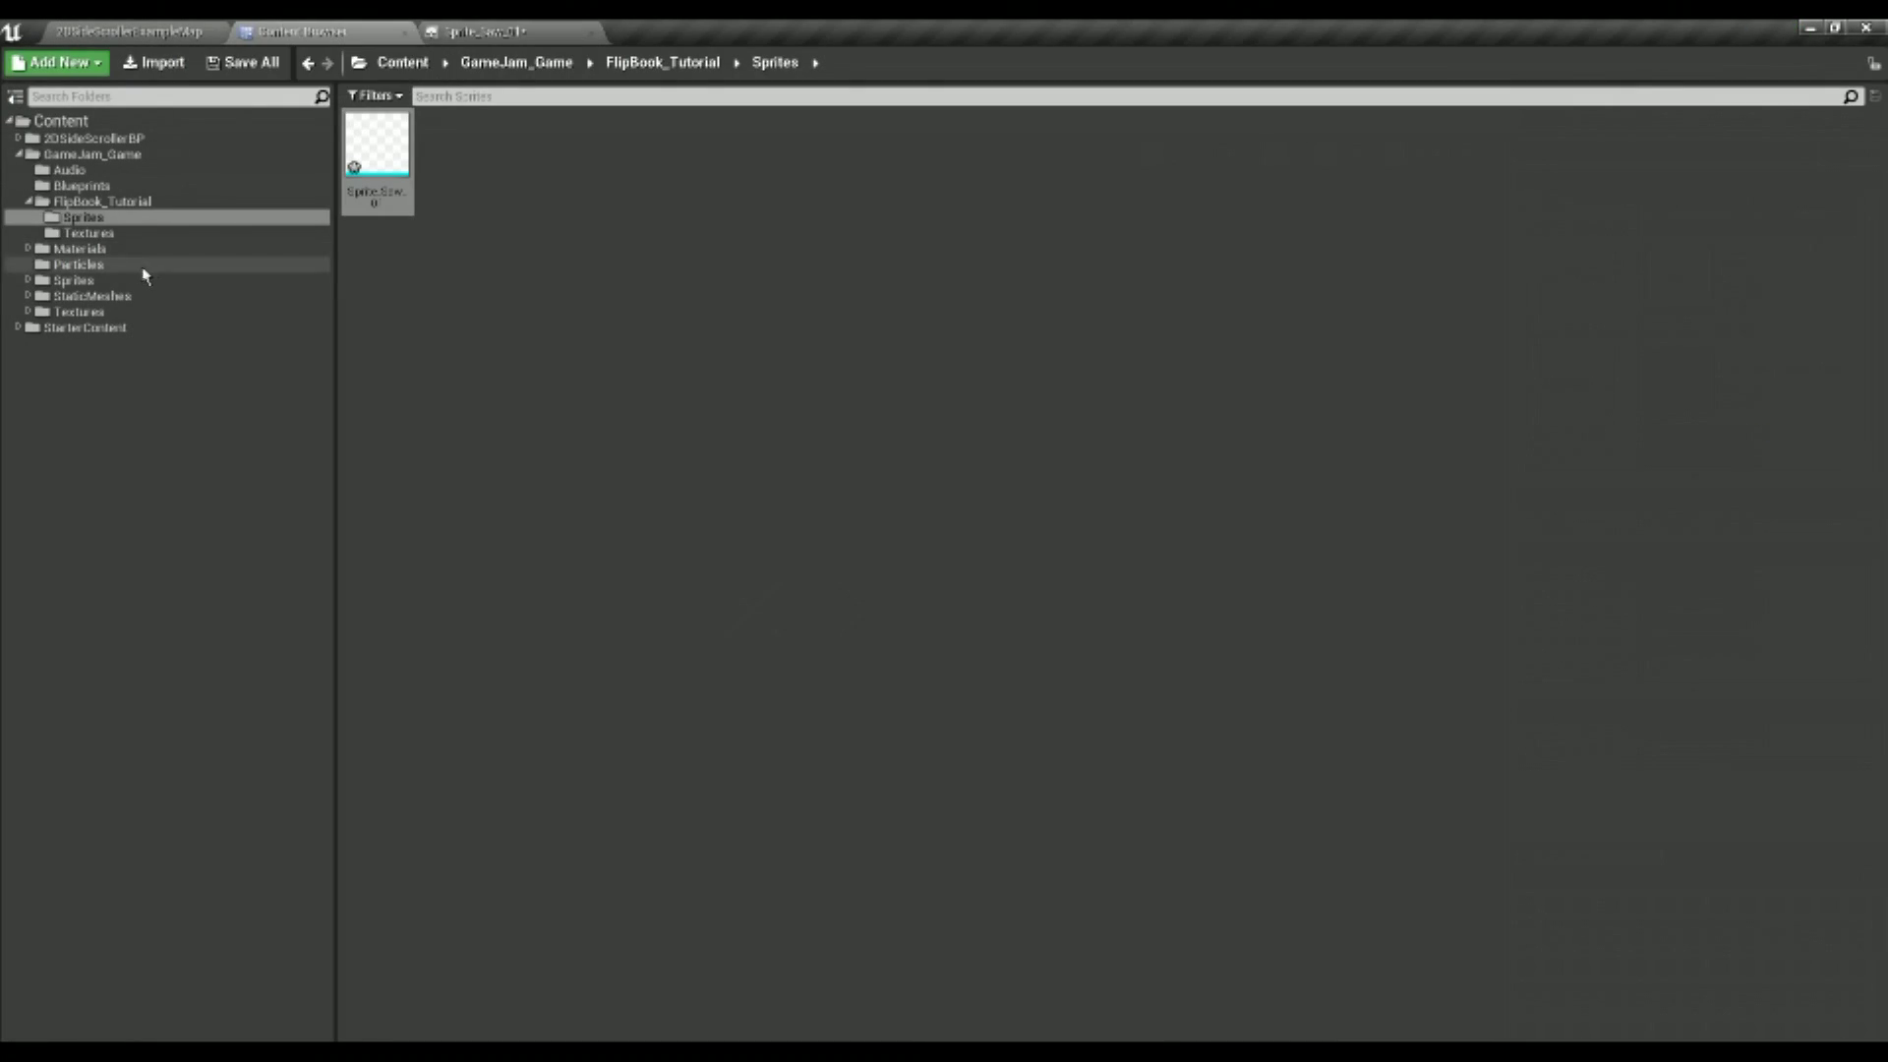
{"action": "left_click", "coordinate": [99, 233]}
{"action": "left_click", "coordinate": [398, 196]}
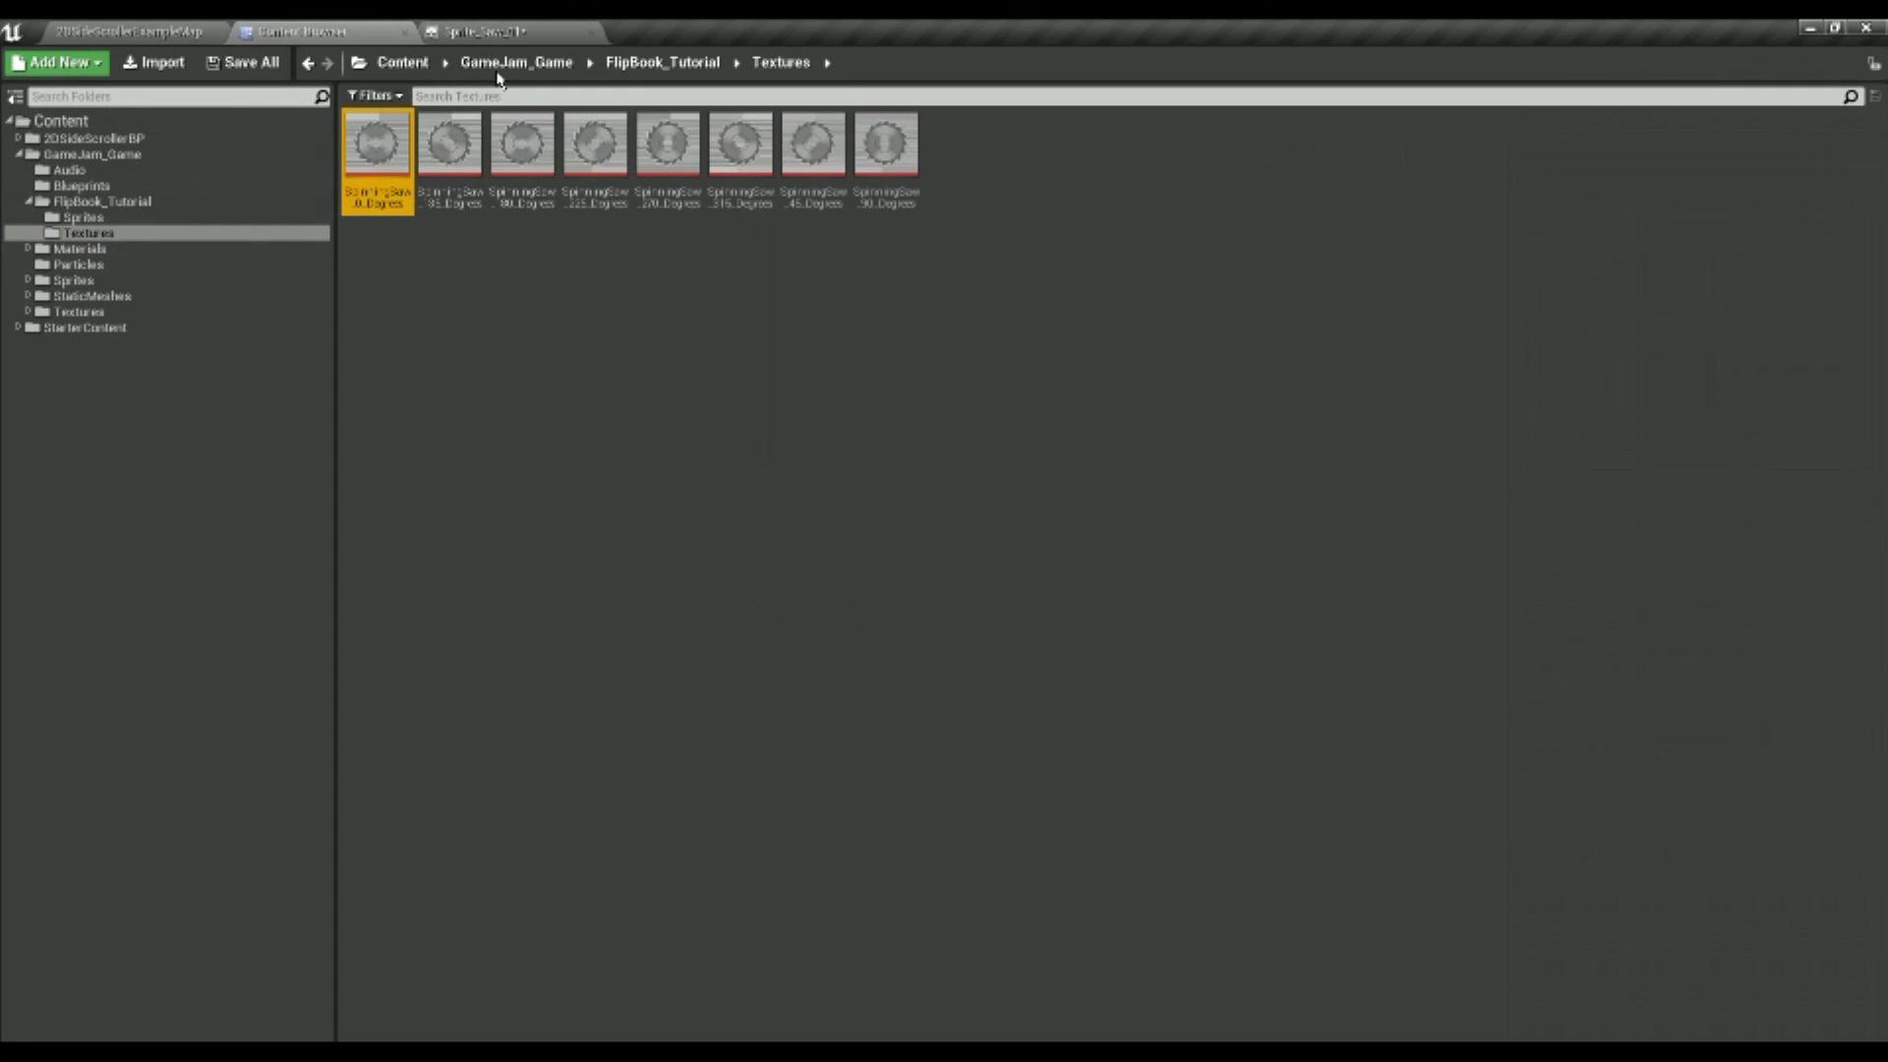
{"action": "left_click", "coordinate": [506, 32]}
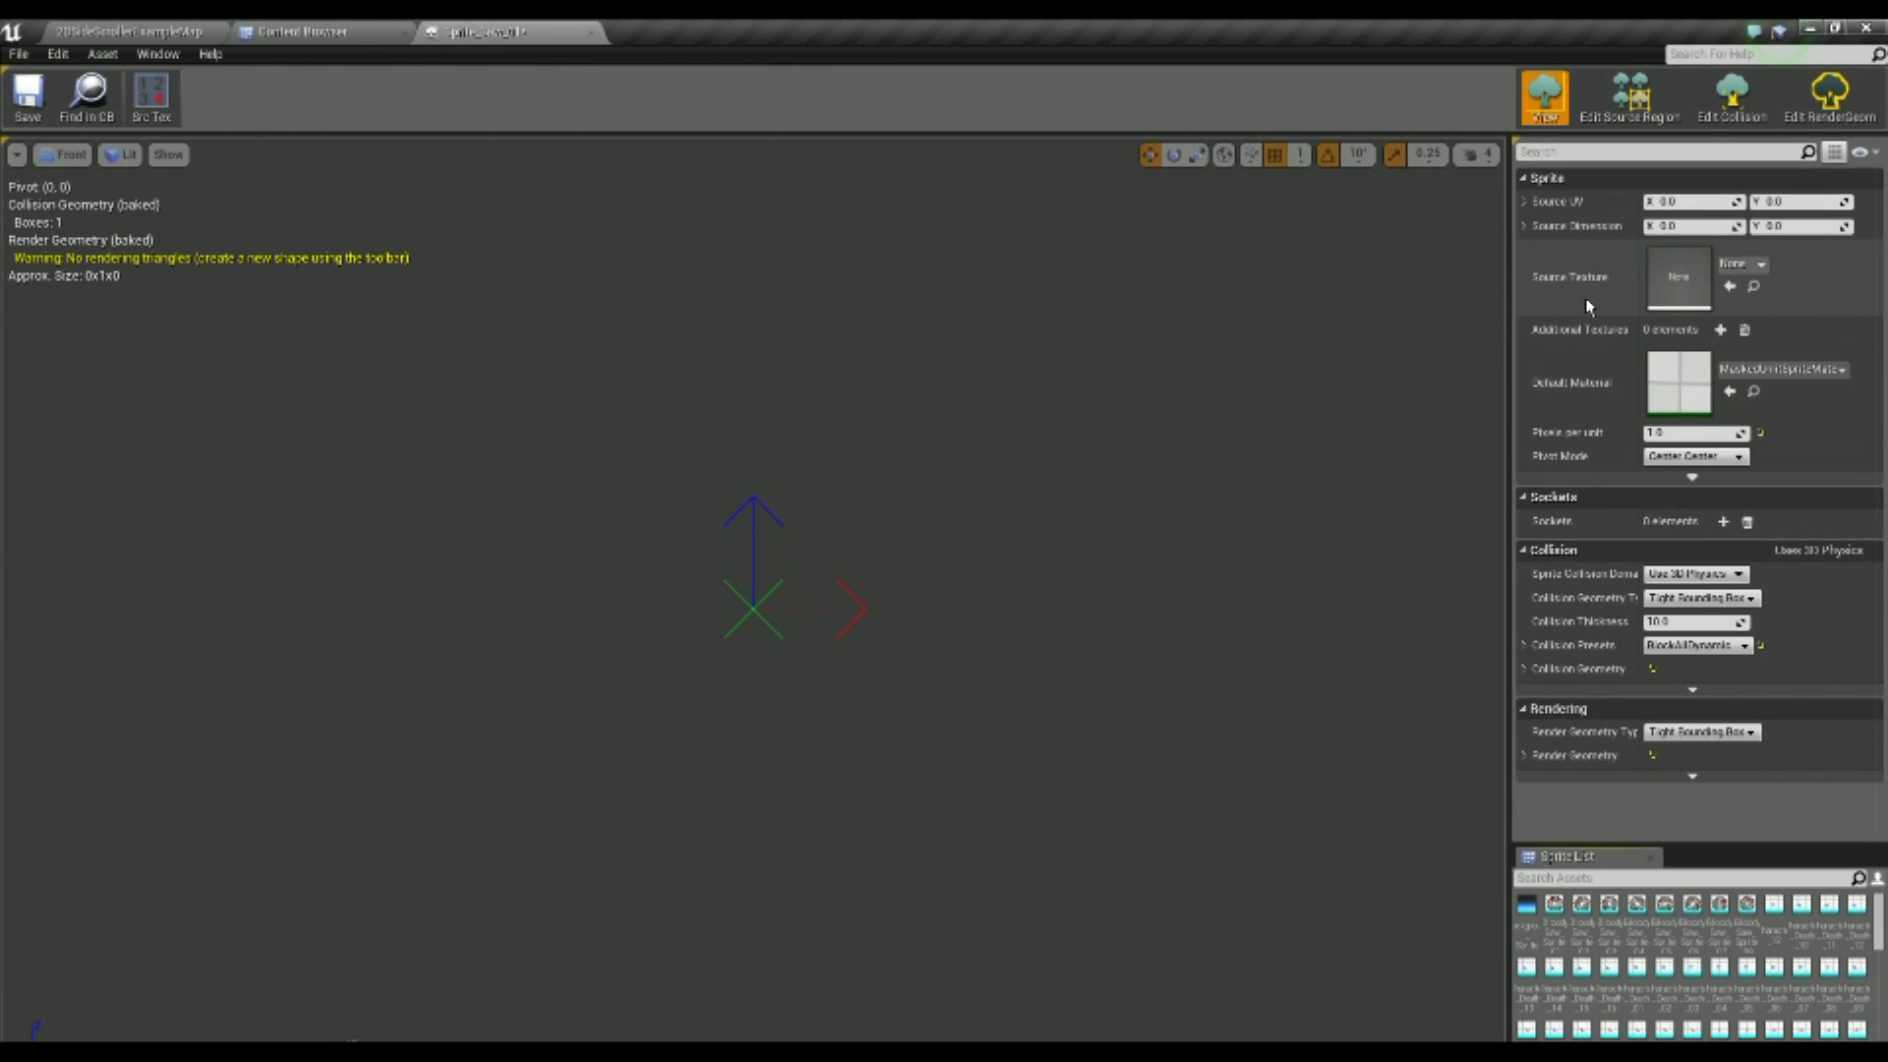
{"action": "left_click", "coordinate": [1730, 286]}
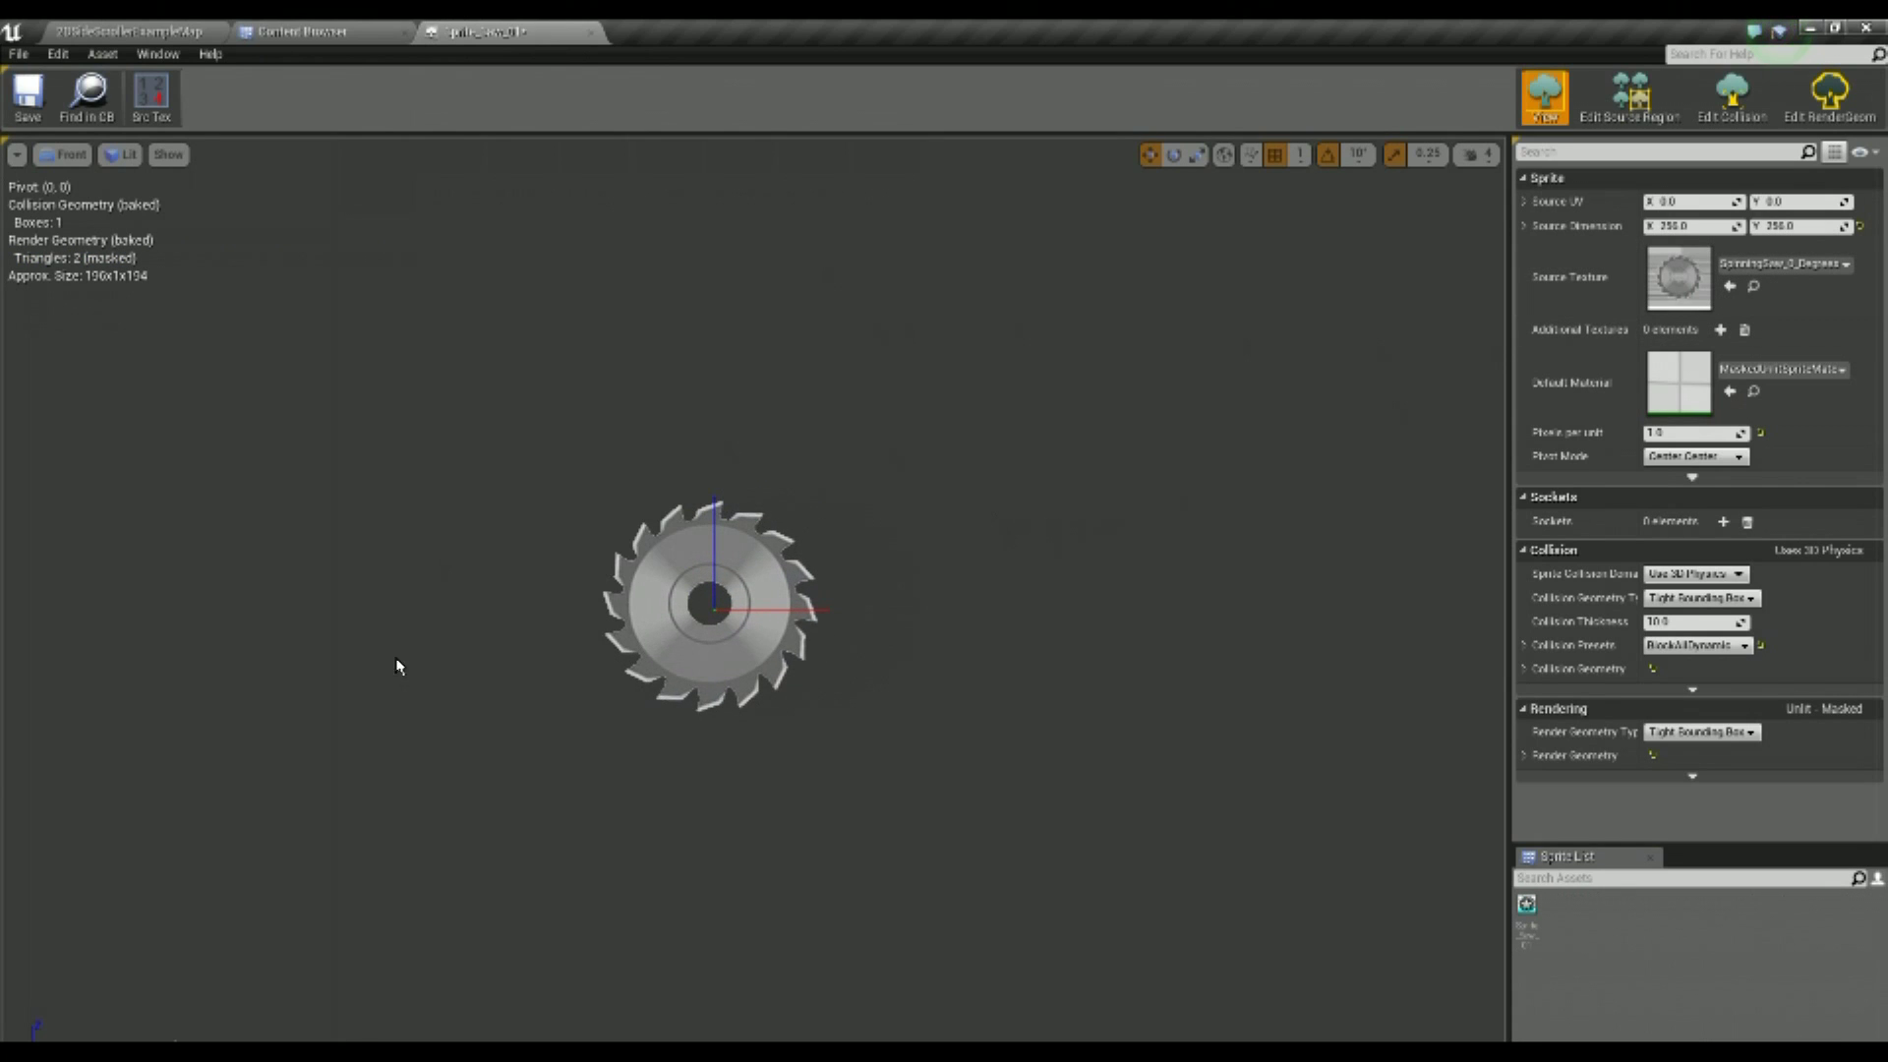
{"action": "left_click", "coordinate": [591, 33]}
Duplicate Sprite_Saw_01 in the Sprites folder as Sprite_Saw_02 and open the copy for editing
{"action": "left_click", "coordinate": [155, 218]}
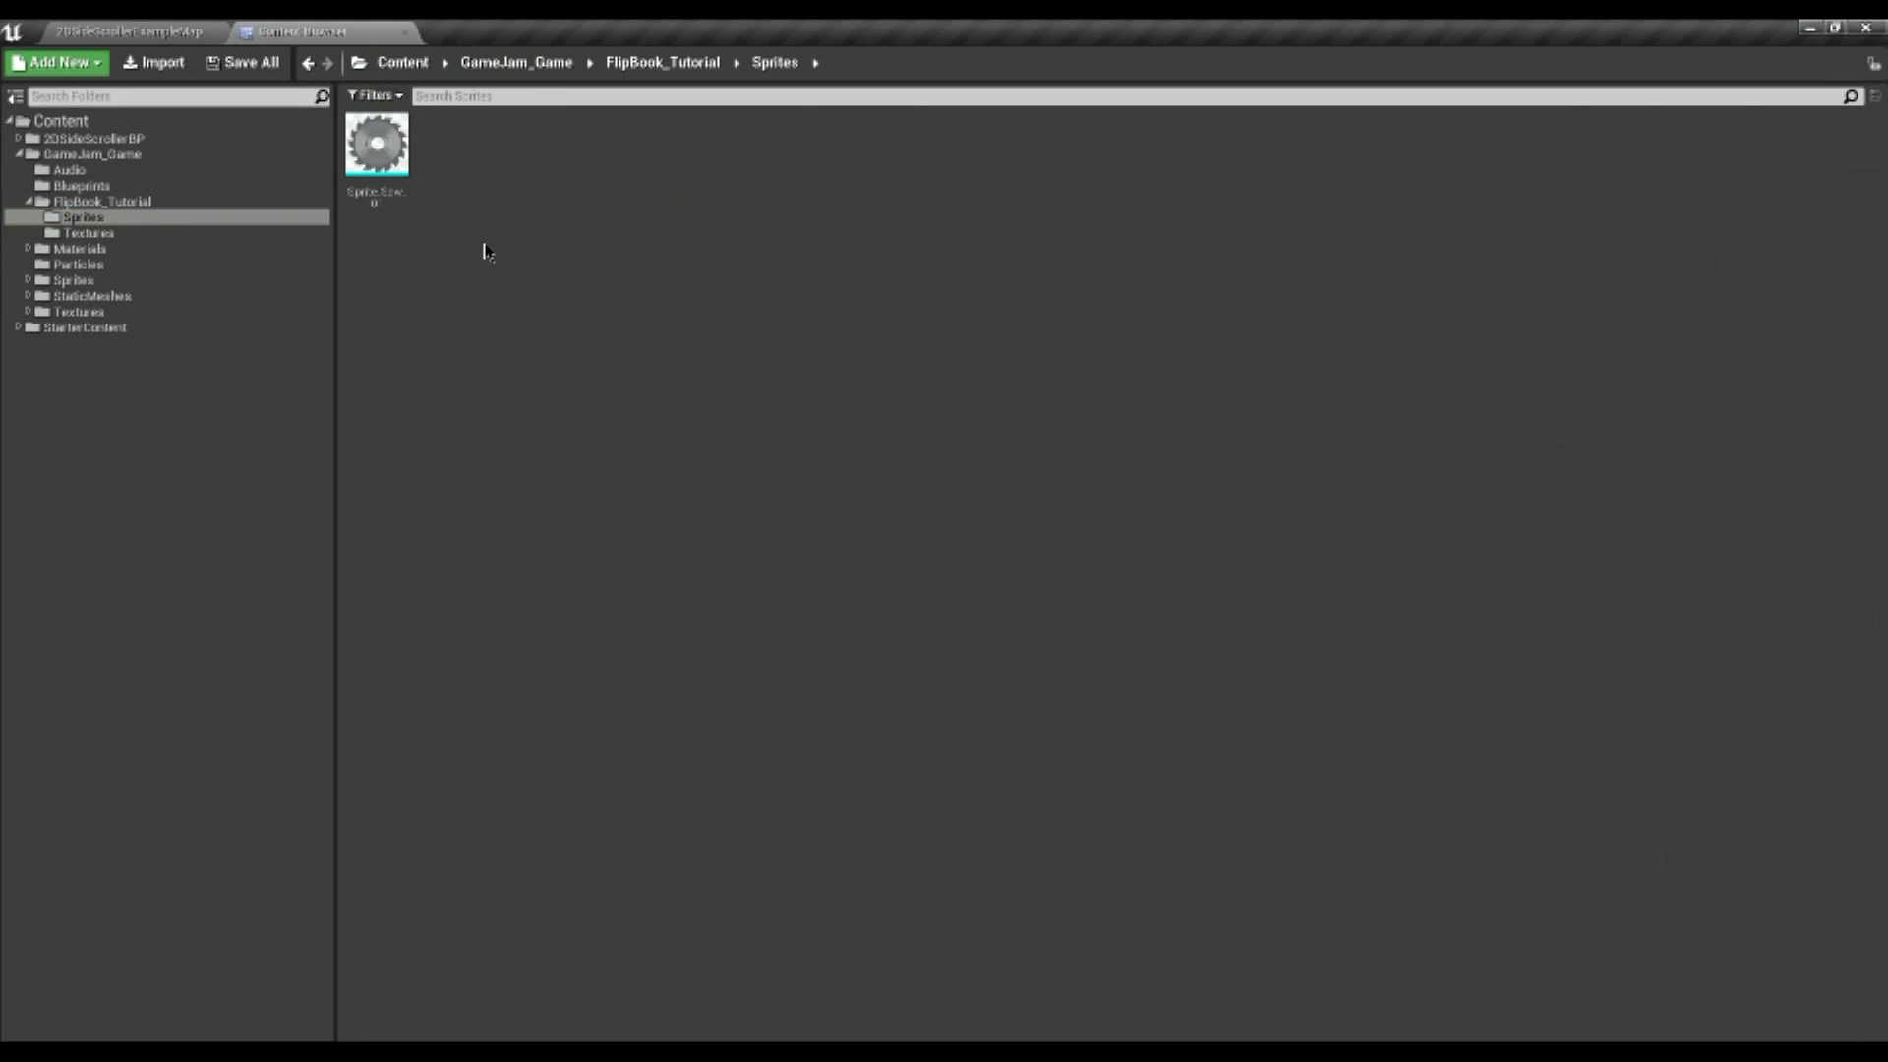
{"action": "key", "text": "ctrl+w"}
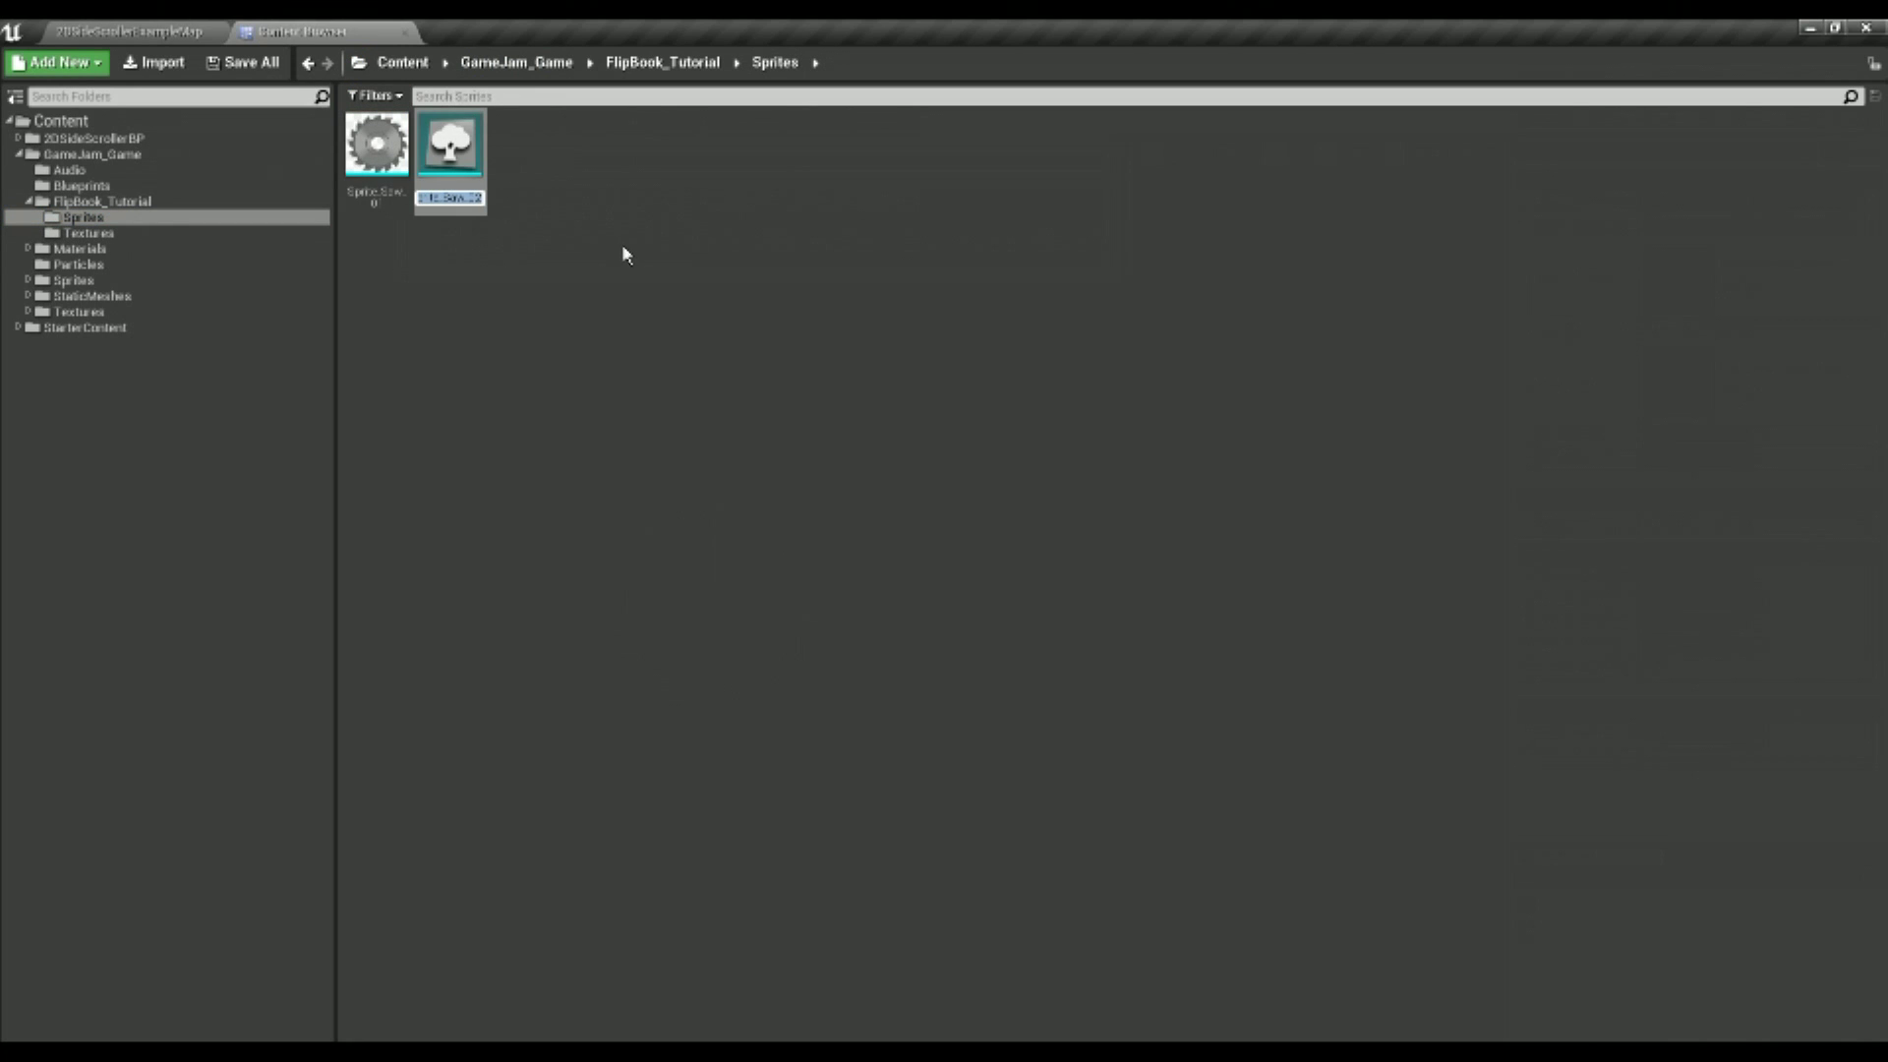
{"action": "double_click", "coordinate": [417, 120]}
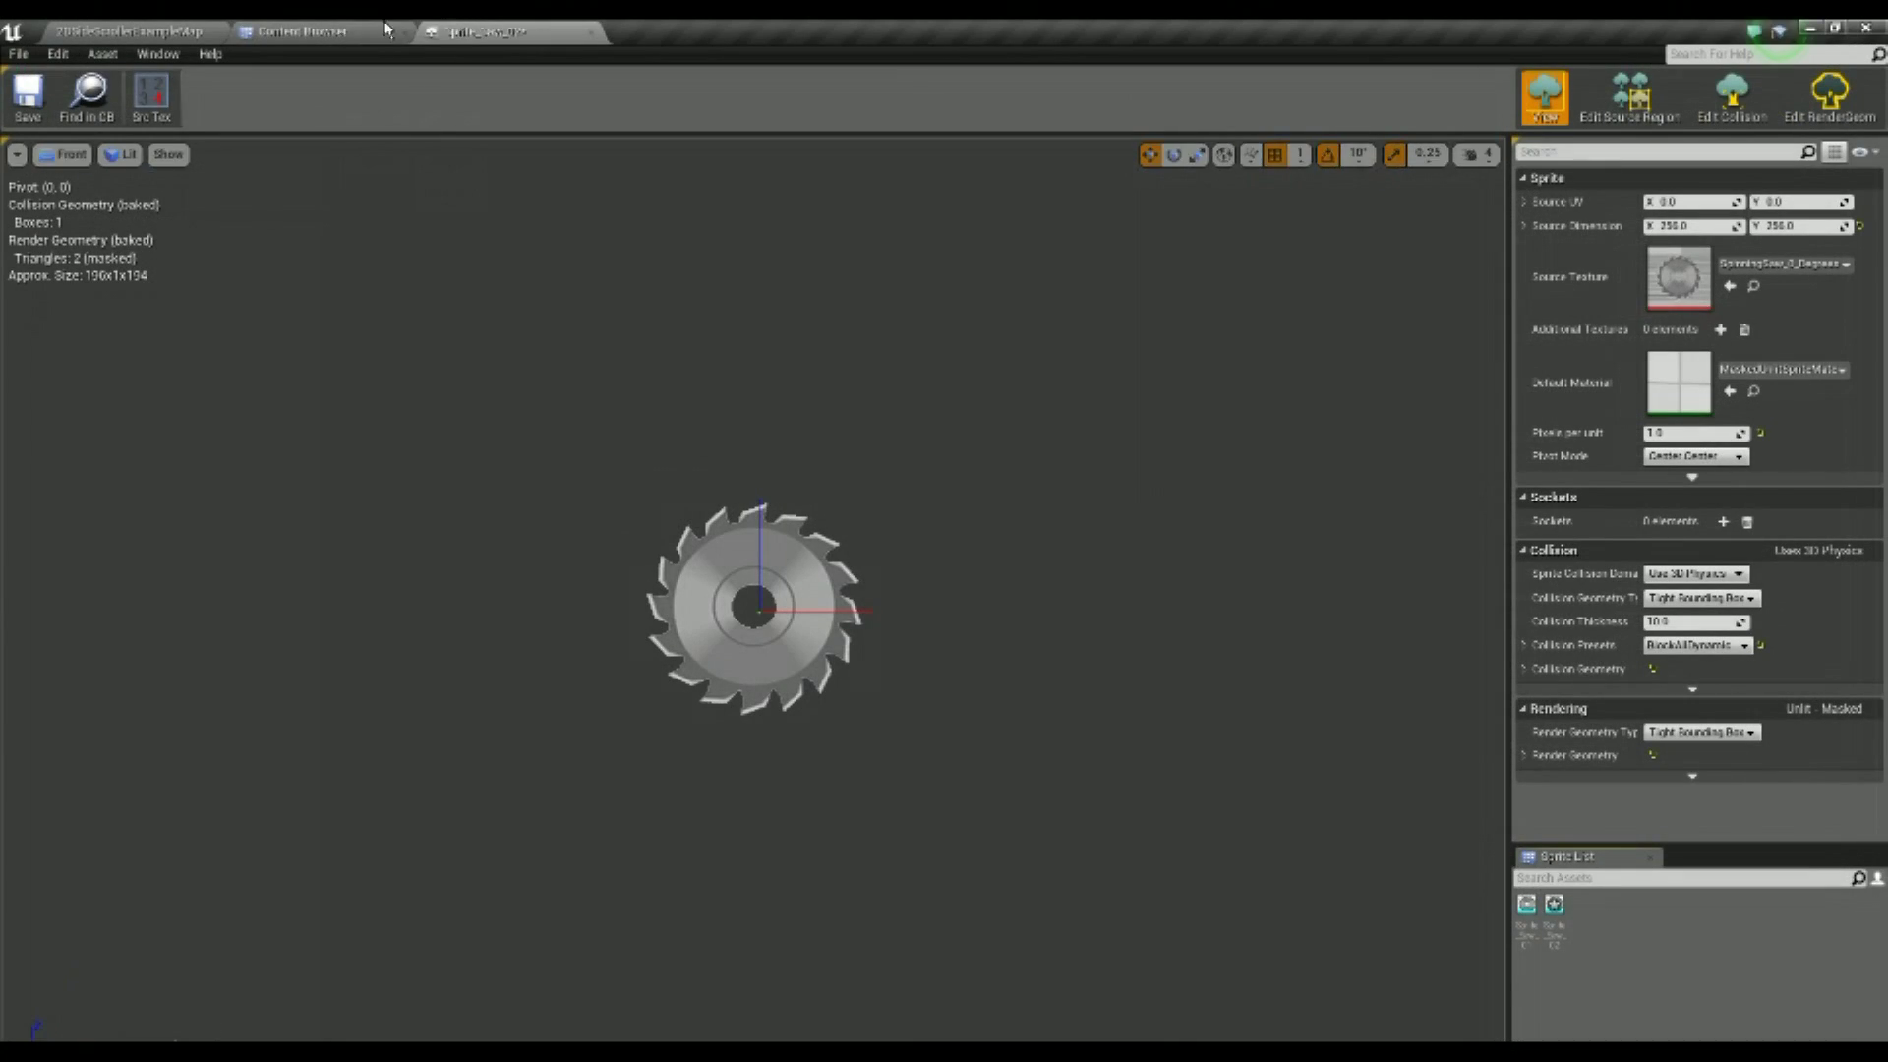
Change the source texture of Sprite_Saw_02 to SpinningSaw_45_Degrees, and close its editor
{"action": "left_click", "coordinate": [295, 32]}
{"action": "left_click", "coordinate": [86, 233]}
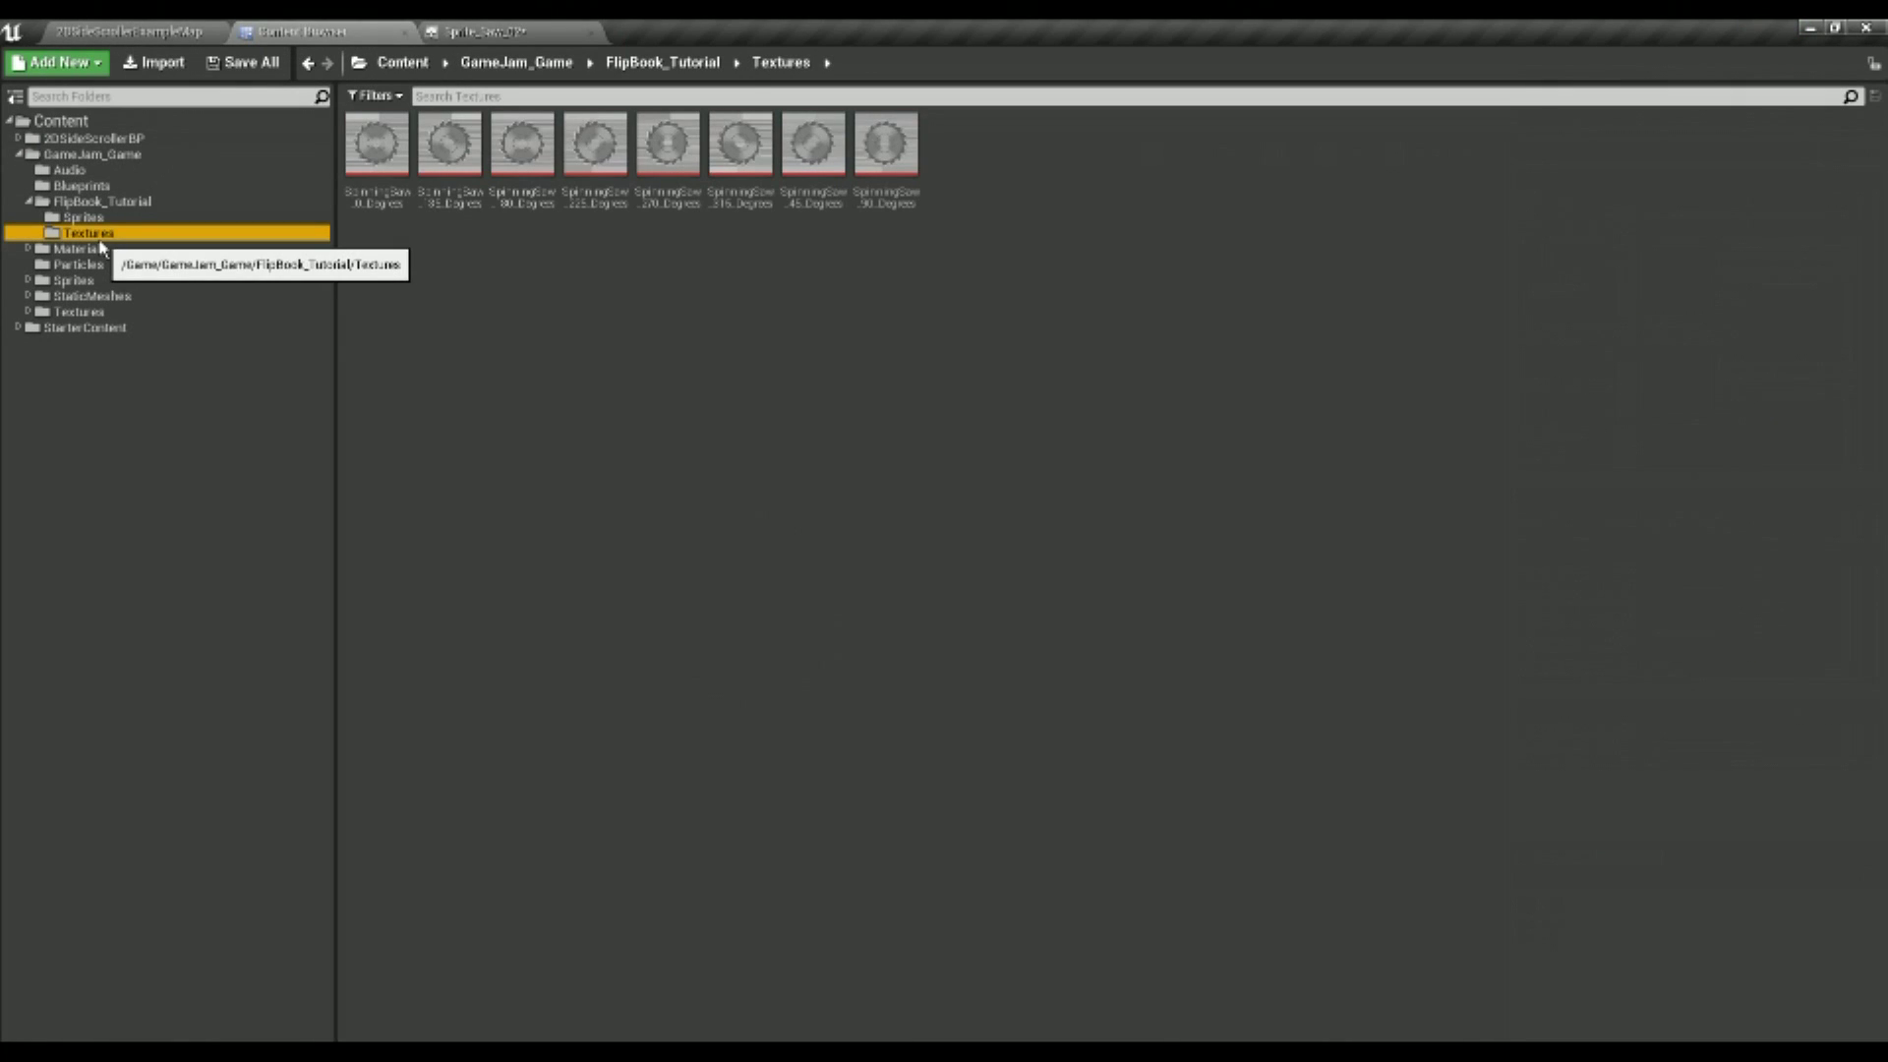
{"action": "left_click", "coordinate": [450, 145]}
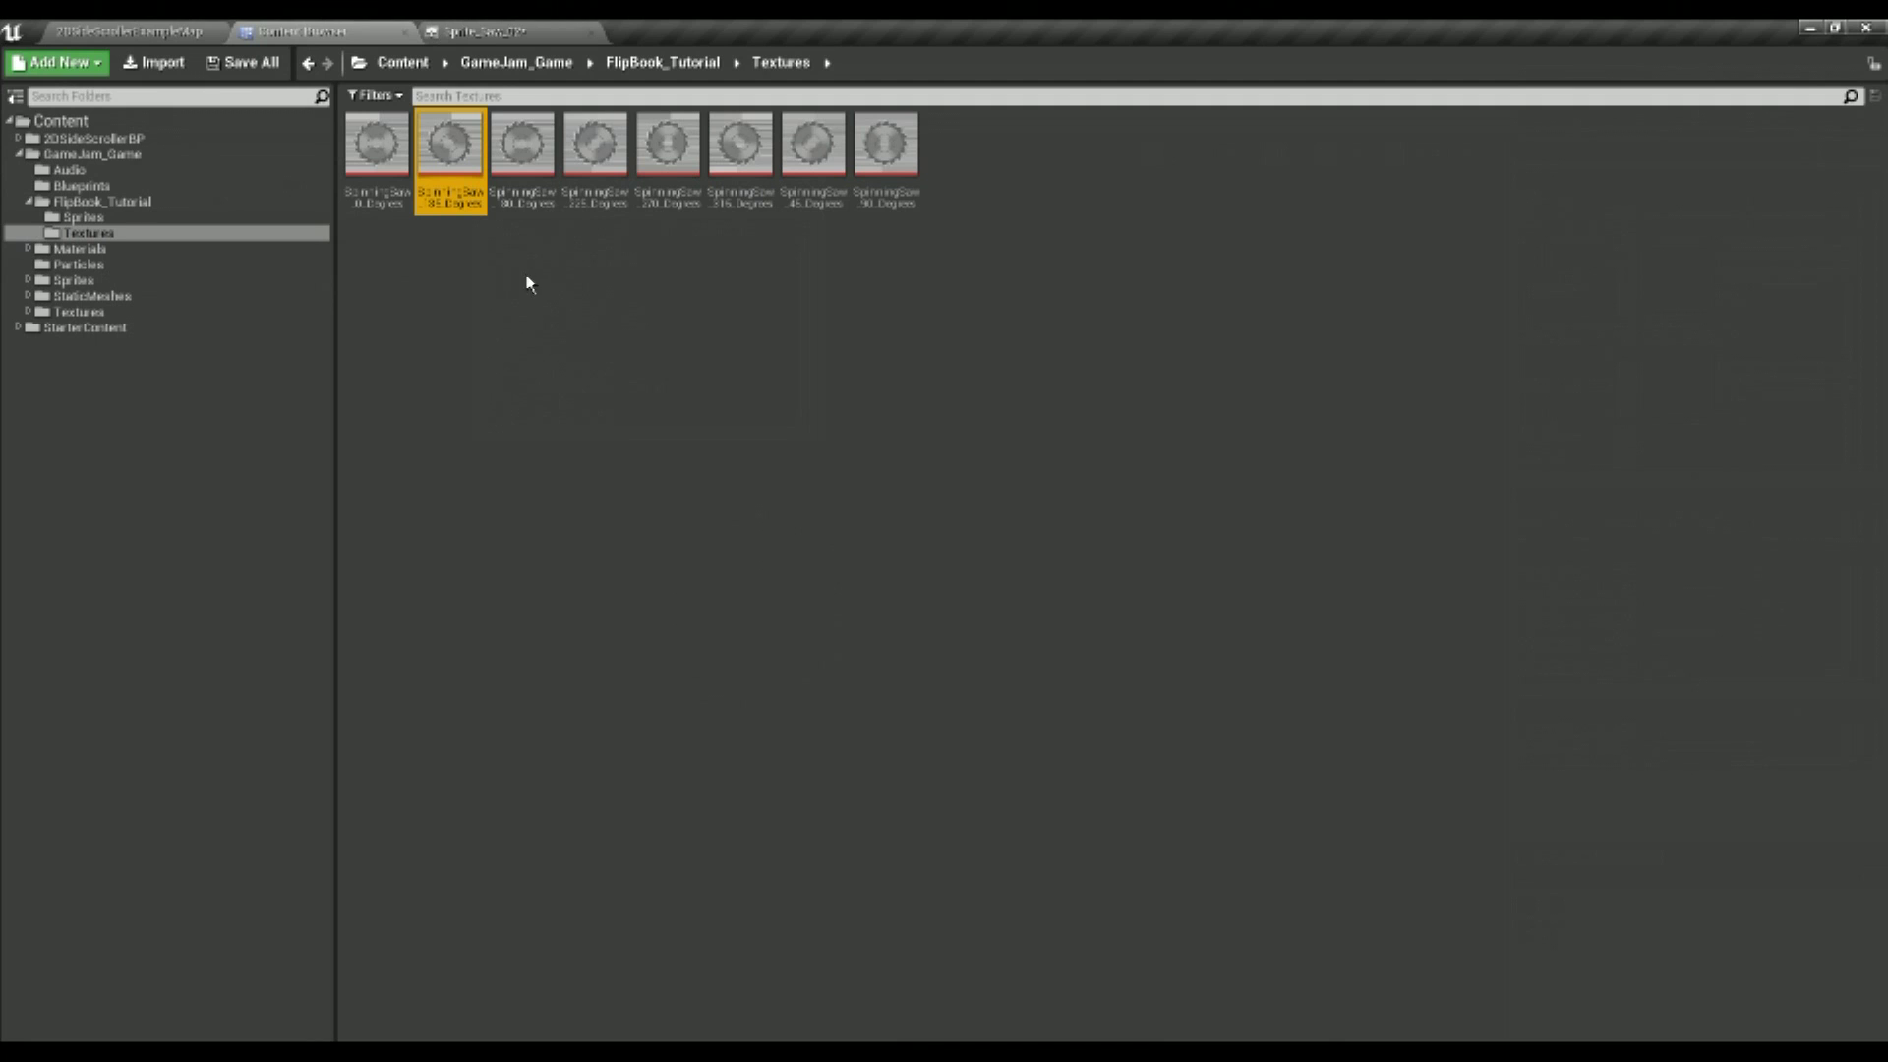
{"action": "left_click", "coordinate": [813, 145]}
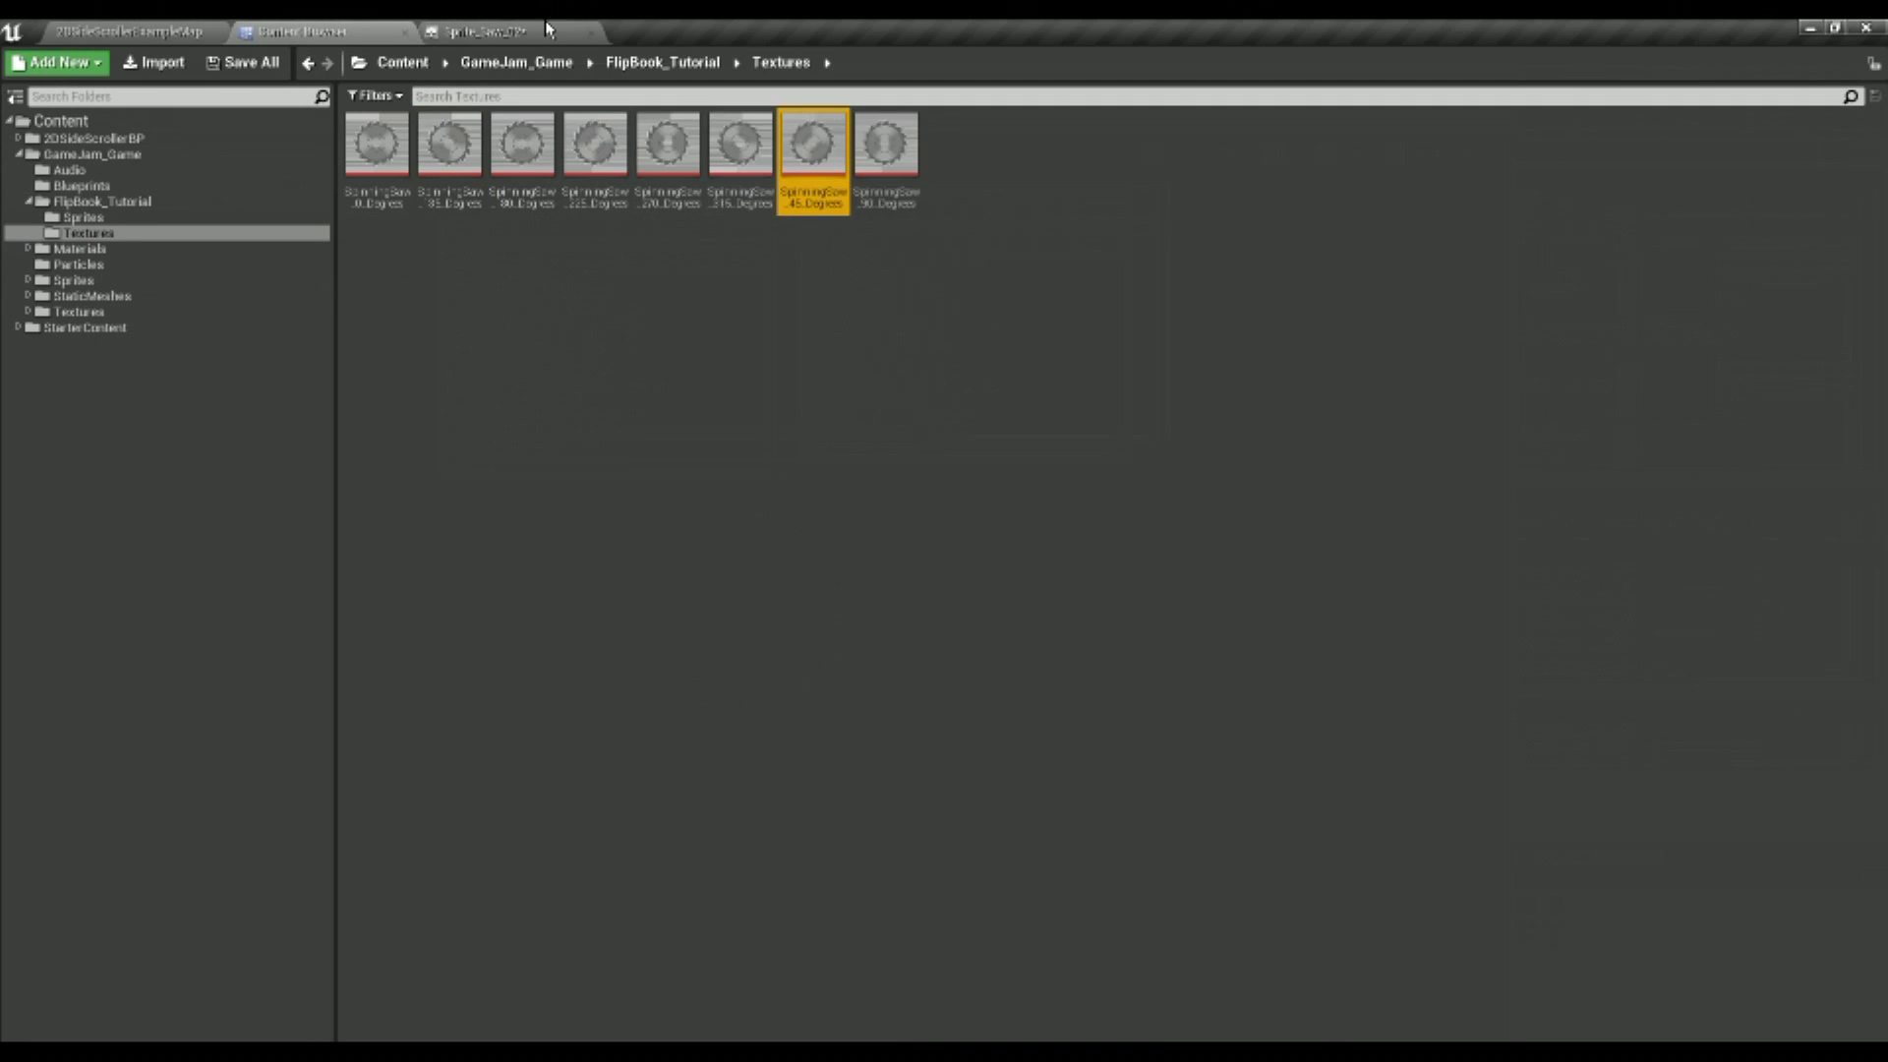
{"action": "left_click", "coordinate": [487, 31]}
{"action": "left_click", "coordinate": [1730, 285]}
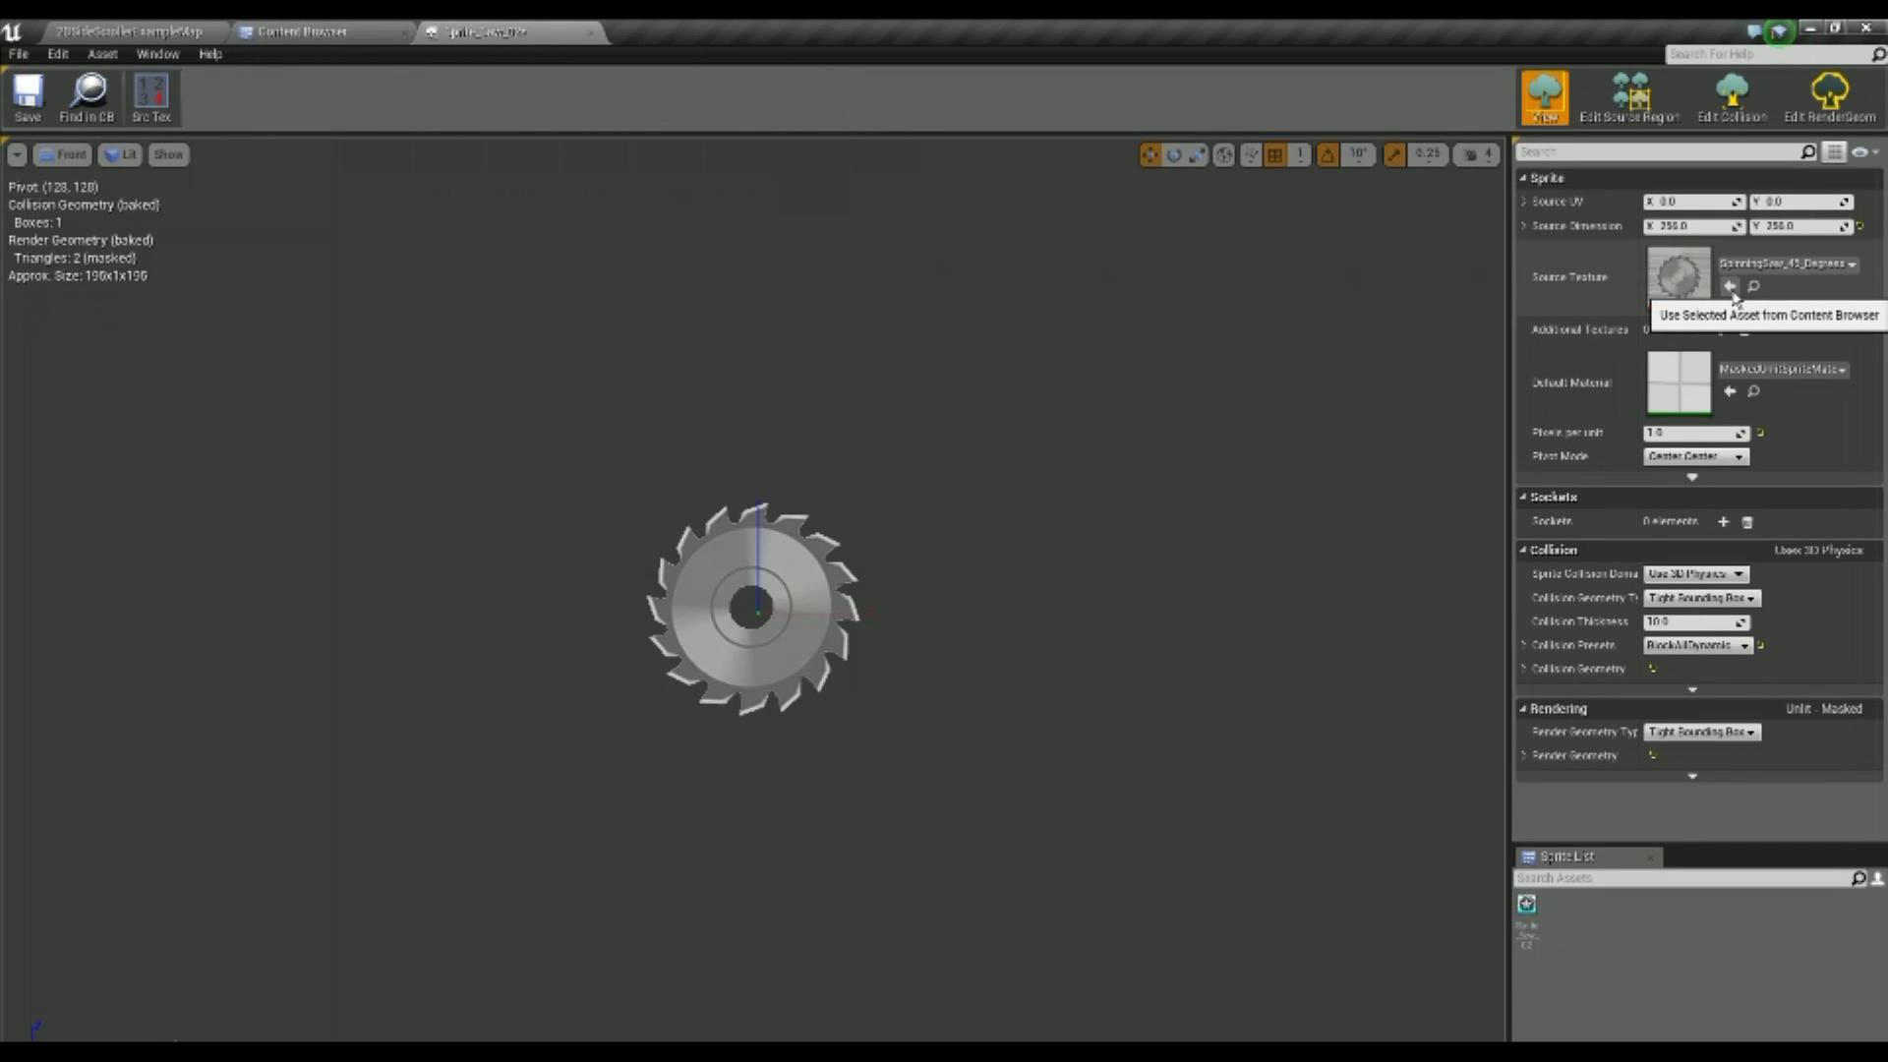
{"action": "left_click", "coordinate": [591, 31]}
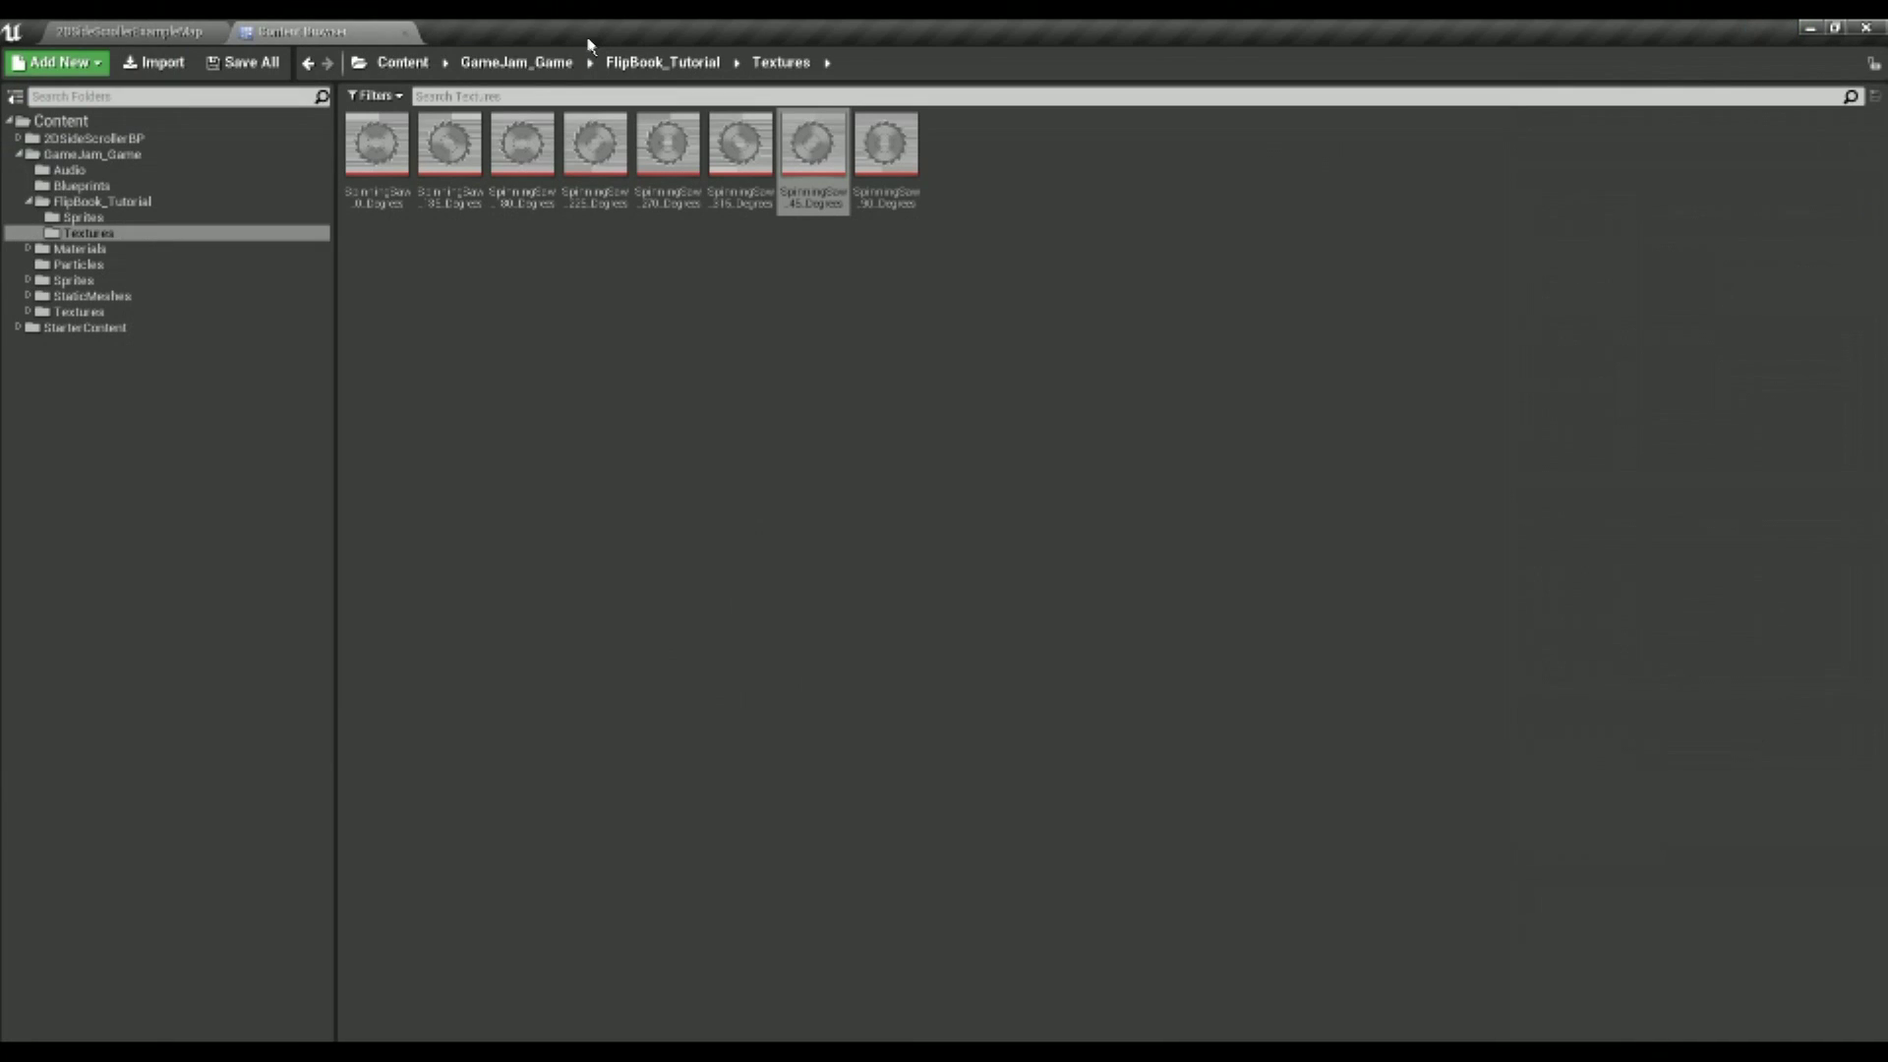
Duplicate Sprite_Saw_02 as Sprite_Saw_03 and open the copy, docking its editor beside the Content Browser
{"action": "left_click", "coordinate": [179, 218]}
{"action": "left_click", "coordinate": [449, 146]}
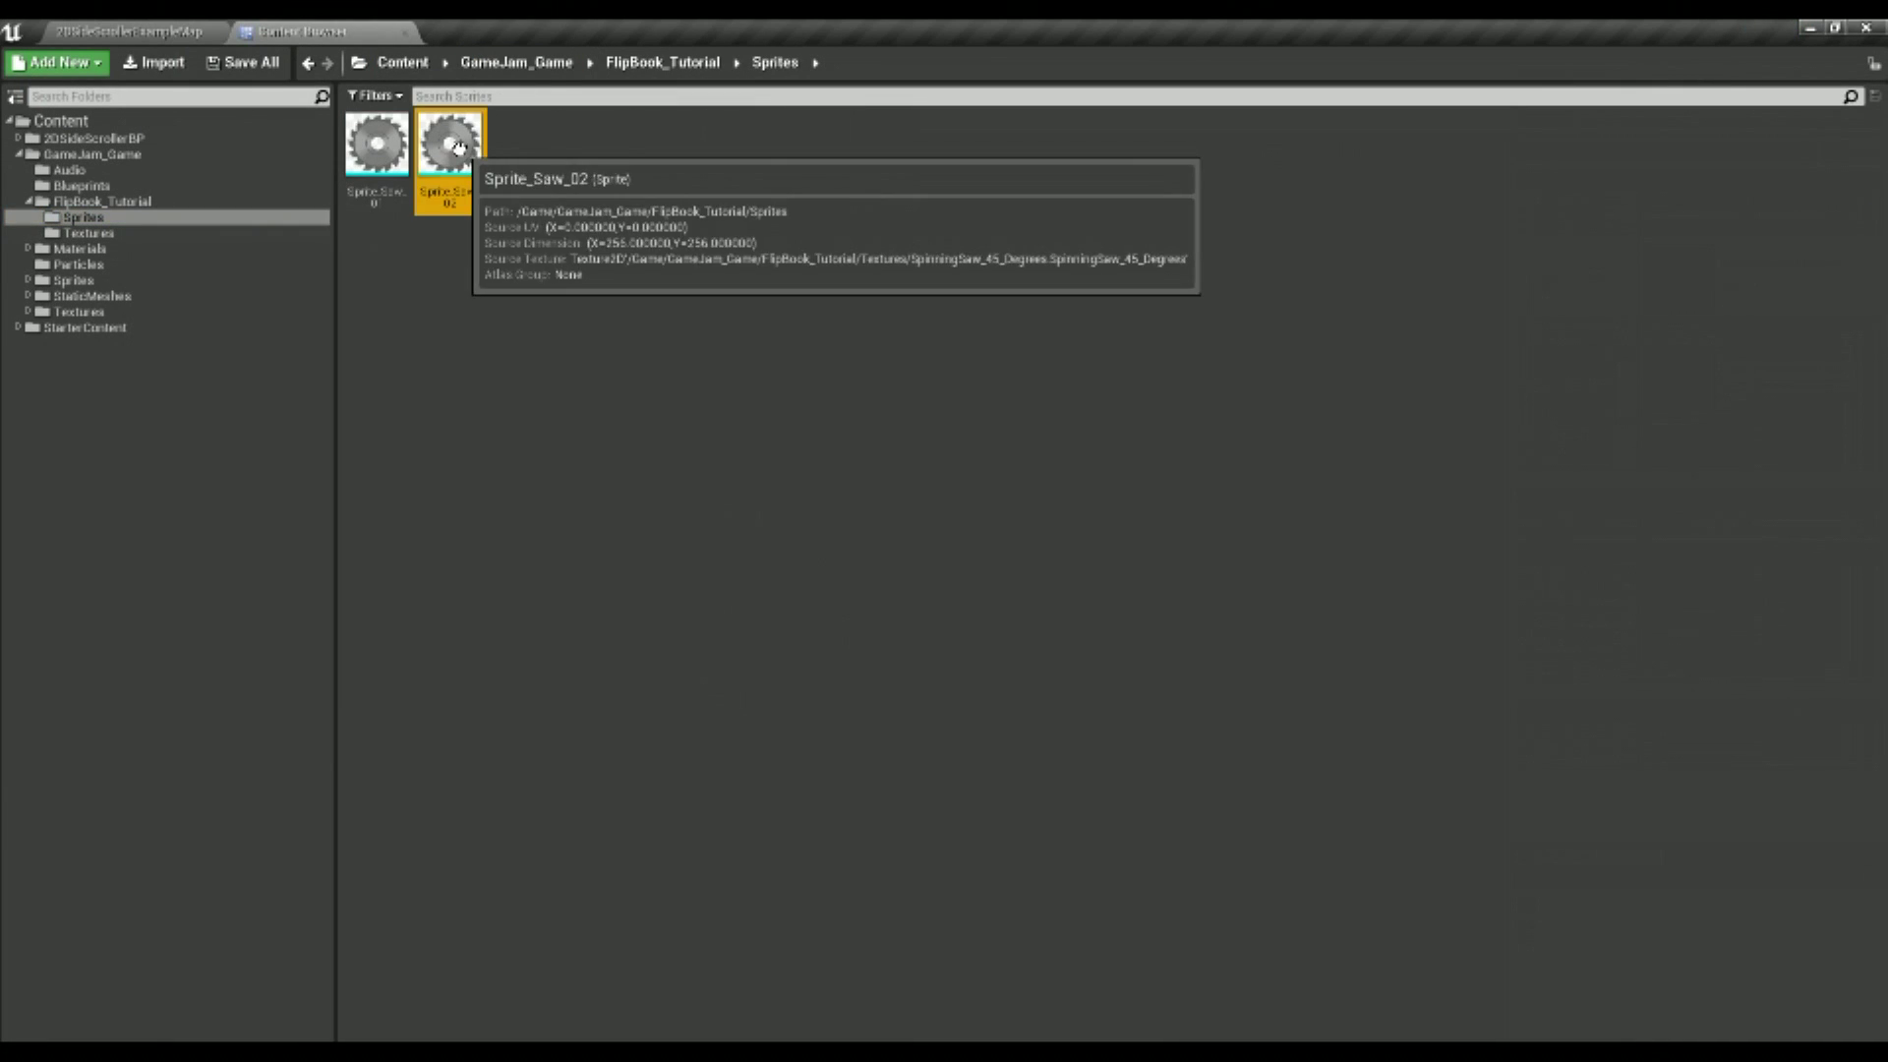
{"action": "key", "text": "ctrl+w"}
{"action": "key", "text": "Return"}
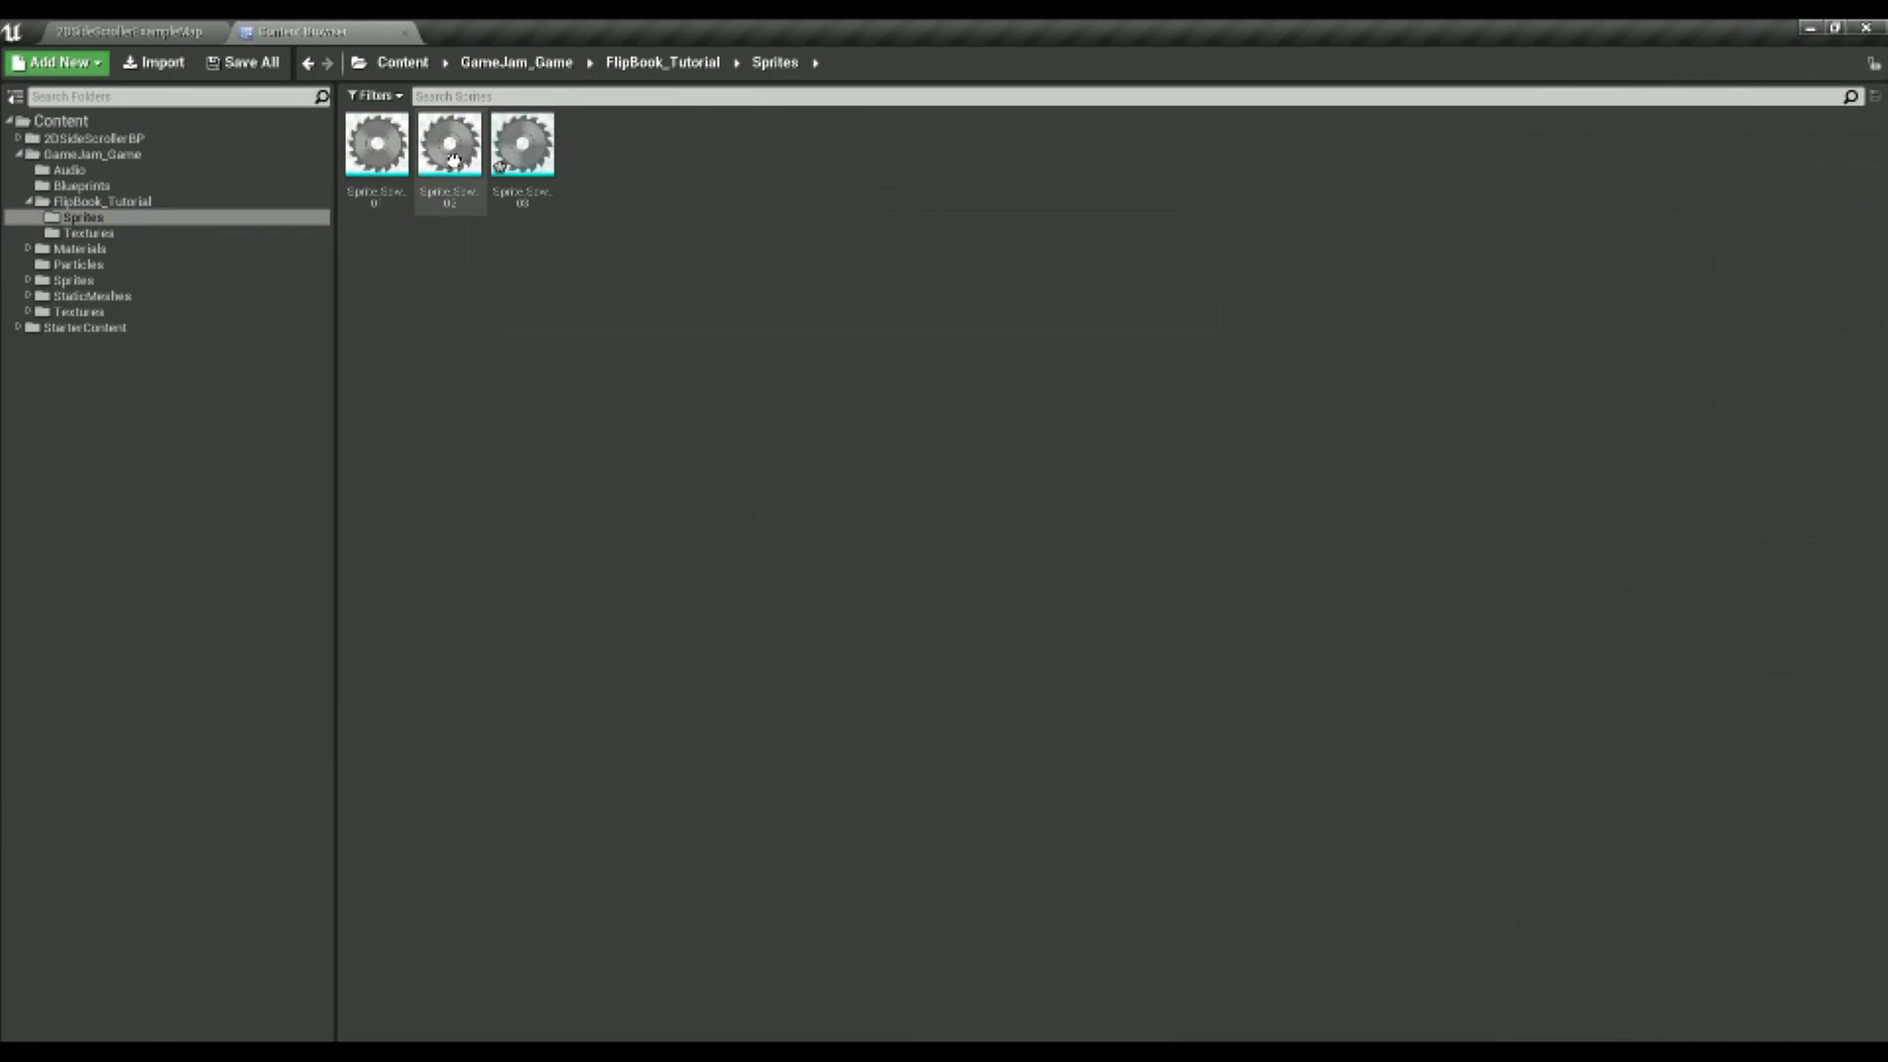
{"action": "double_click", "coordinate": [515, 153]}
{"action": "left_click_drag", "start_coordinate": [127, 32], "coordinate": [472, 32]}
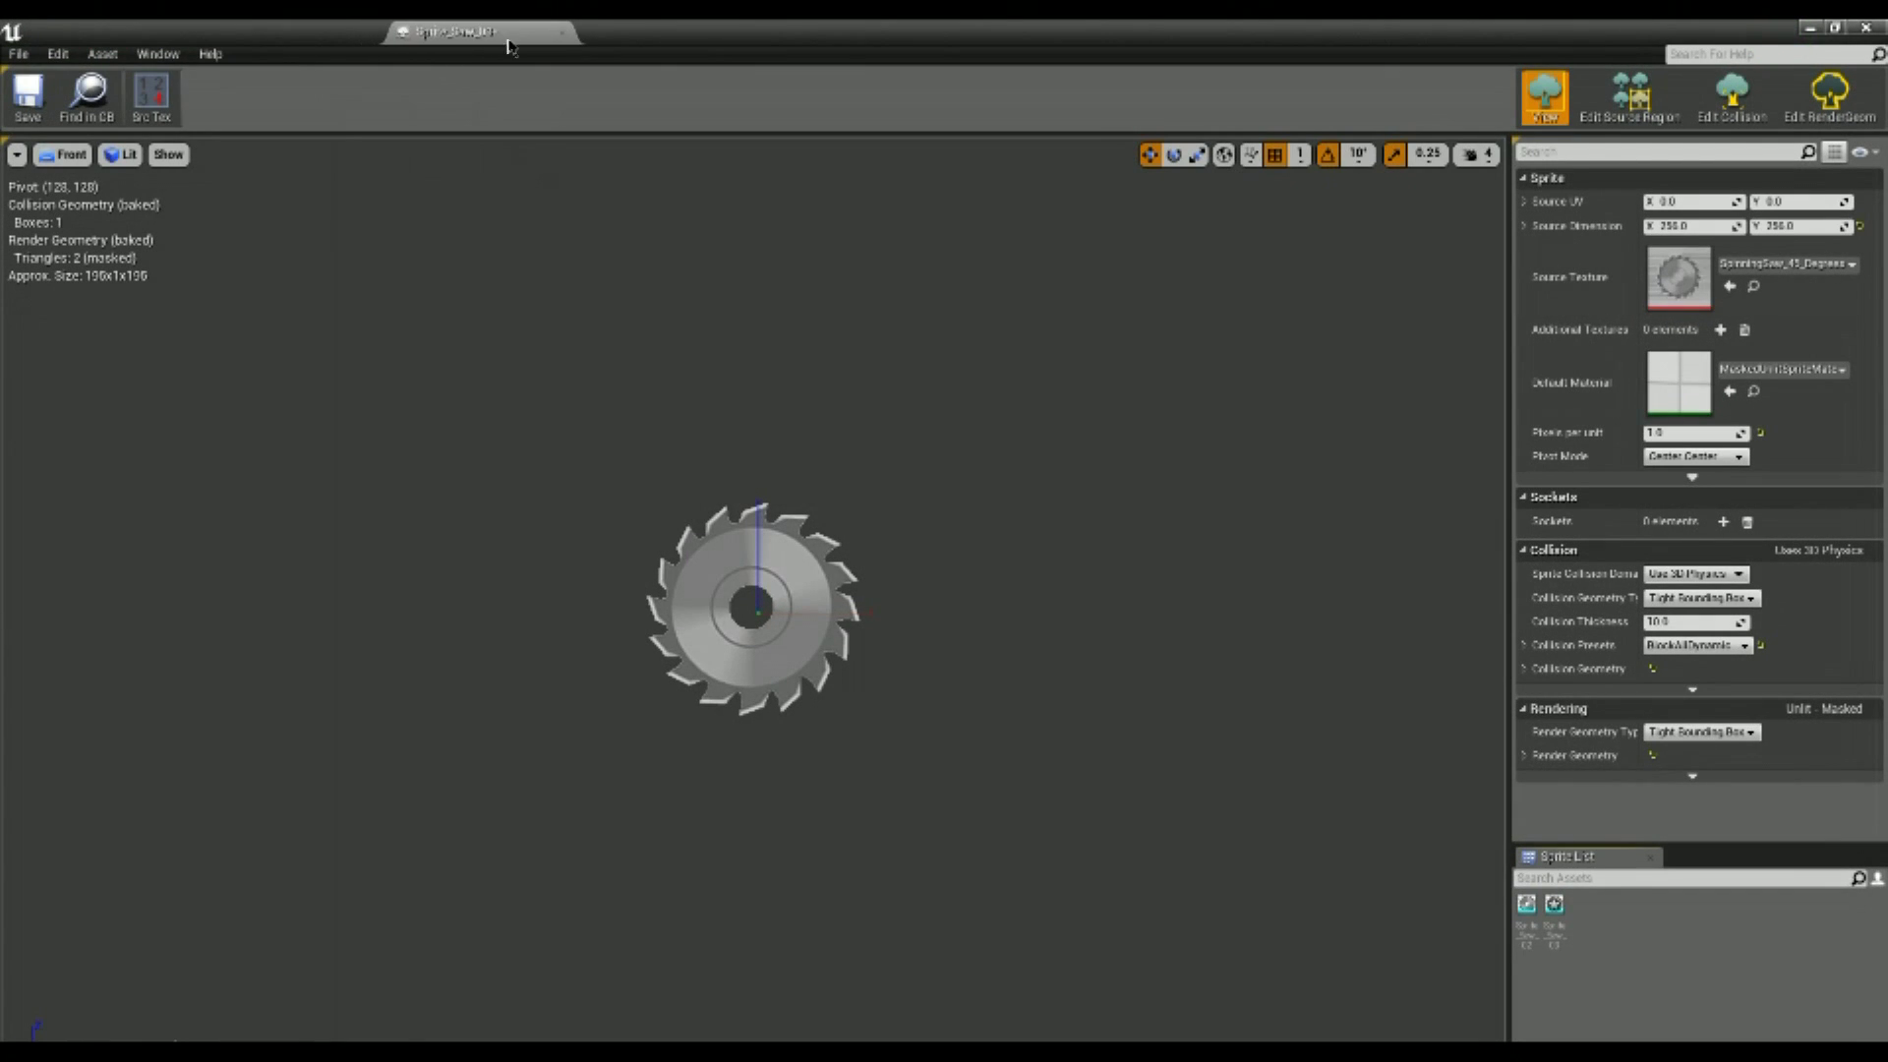
Change the source texture of Sprite_Saw_03 to SpinningSaw_90_Degrees, and close its editor
{"action": "left_click", "coordinate": [325, 30]}
{"action": "left_click", "coordinate": [93, 233]}
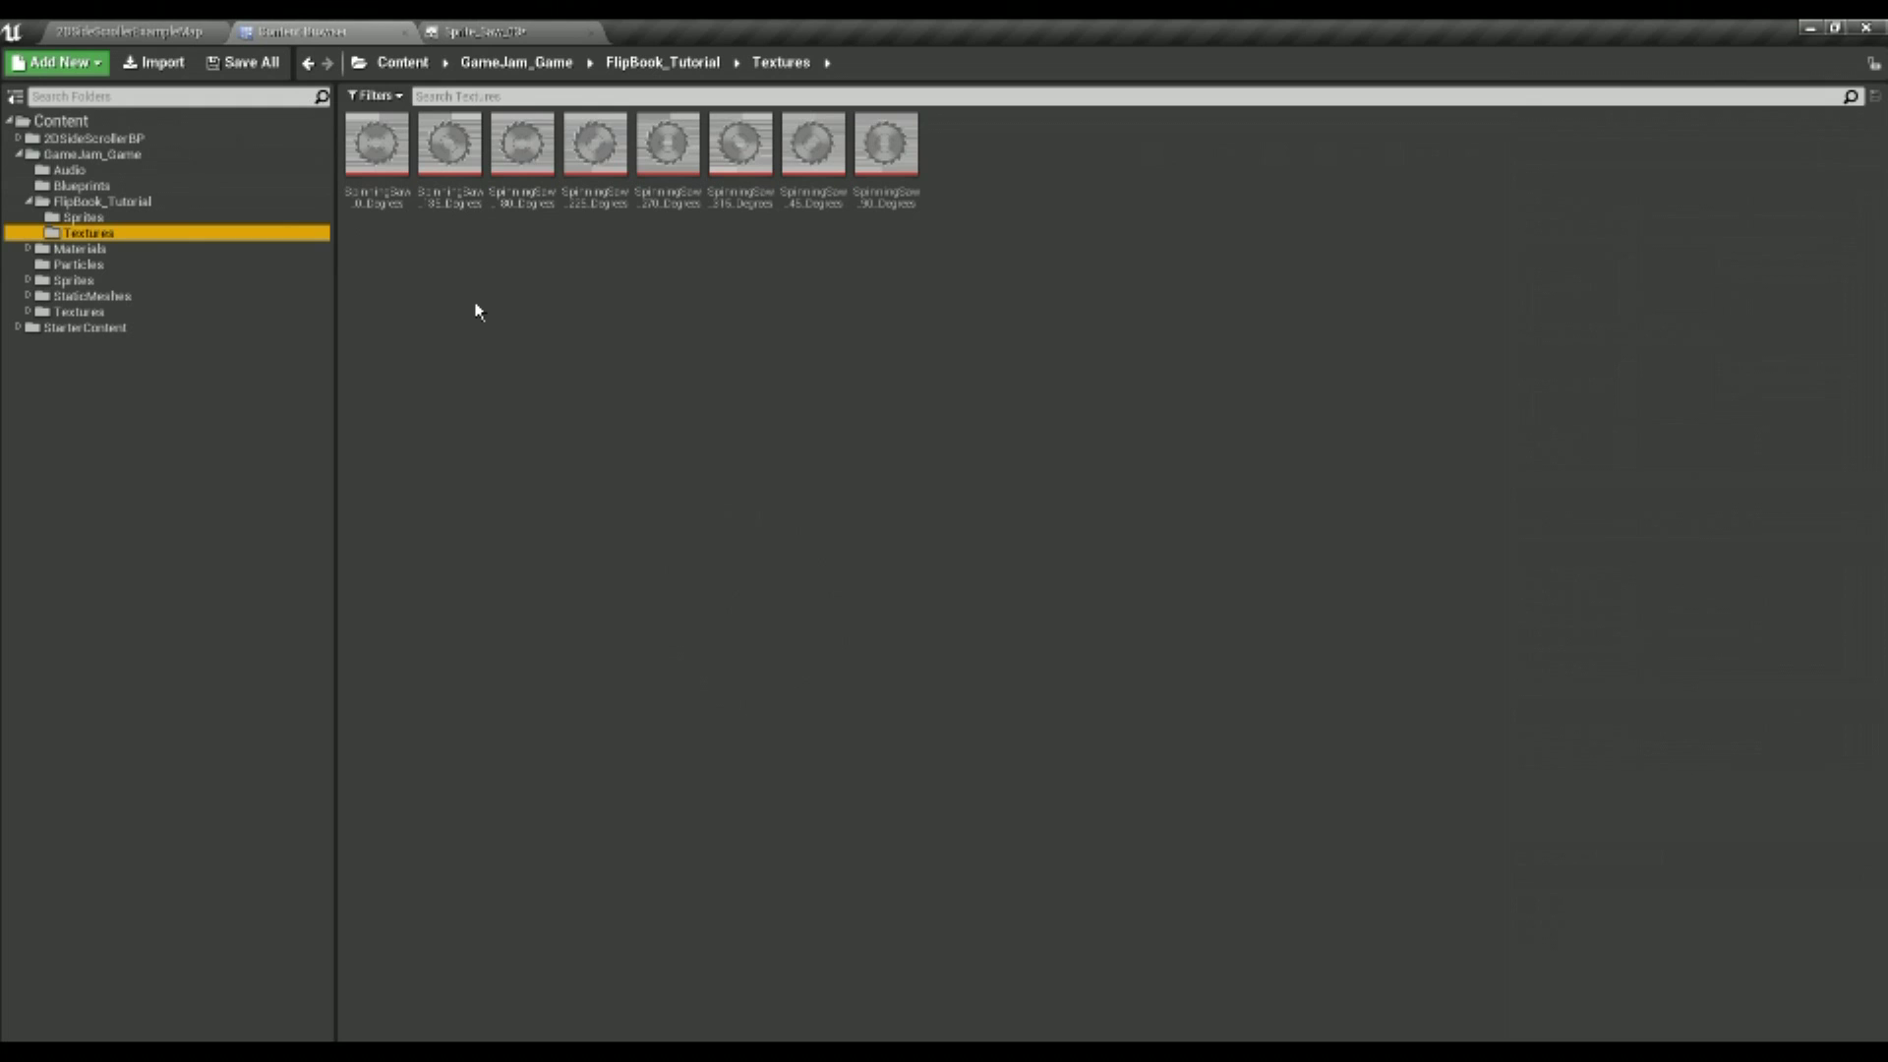
{"action": "left_click", "coordinate": [885, 143]}
{"action": "left_click", "coordinate": [497, 31]}
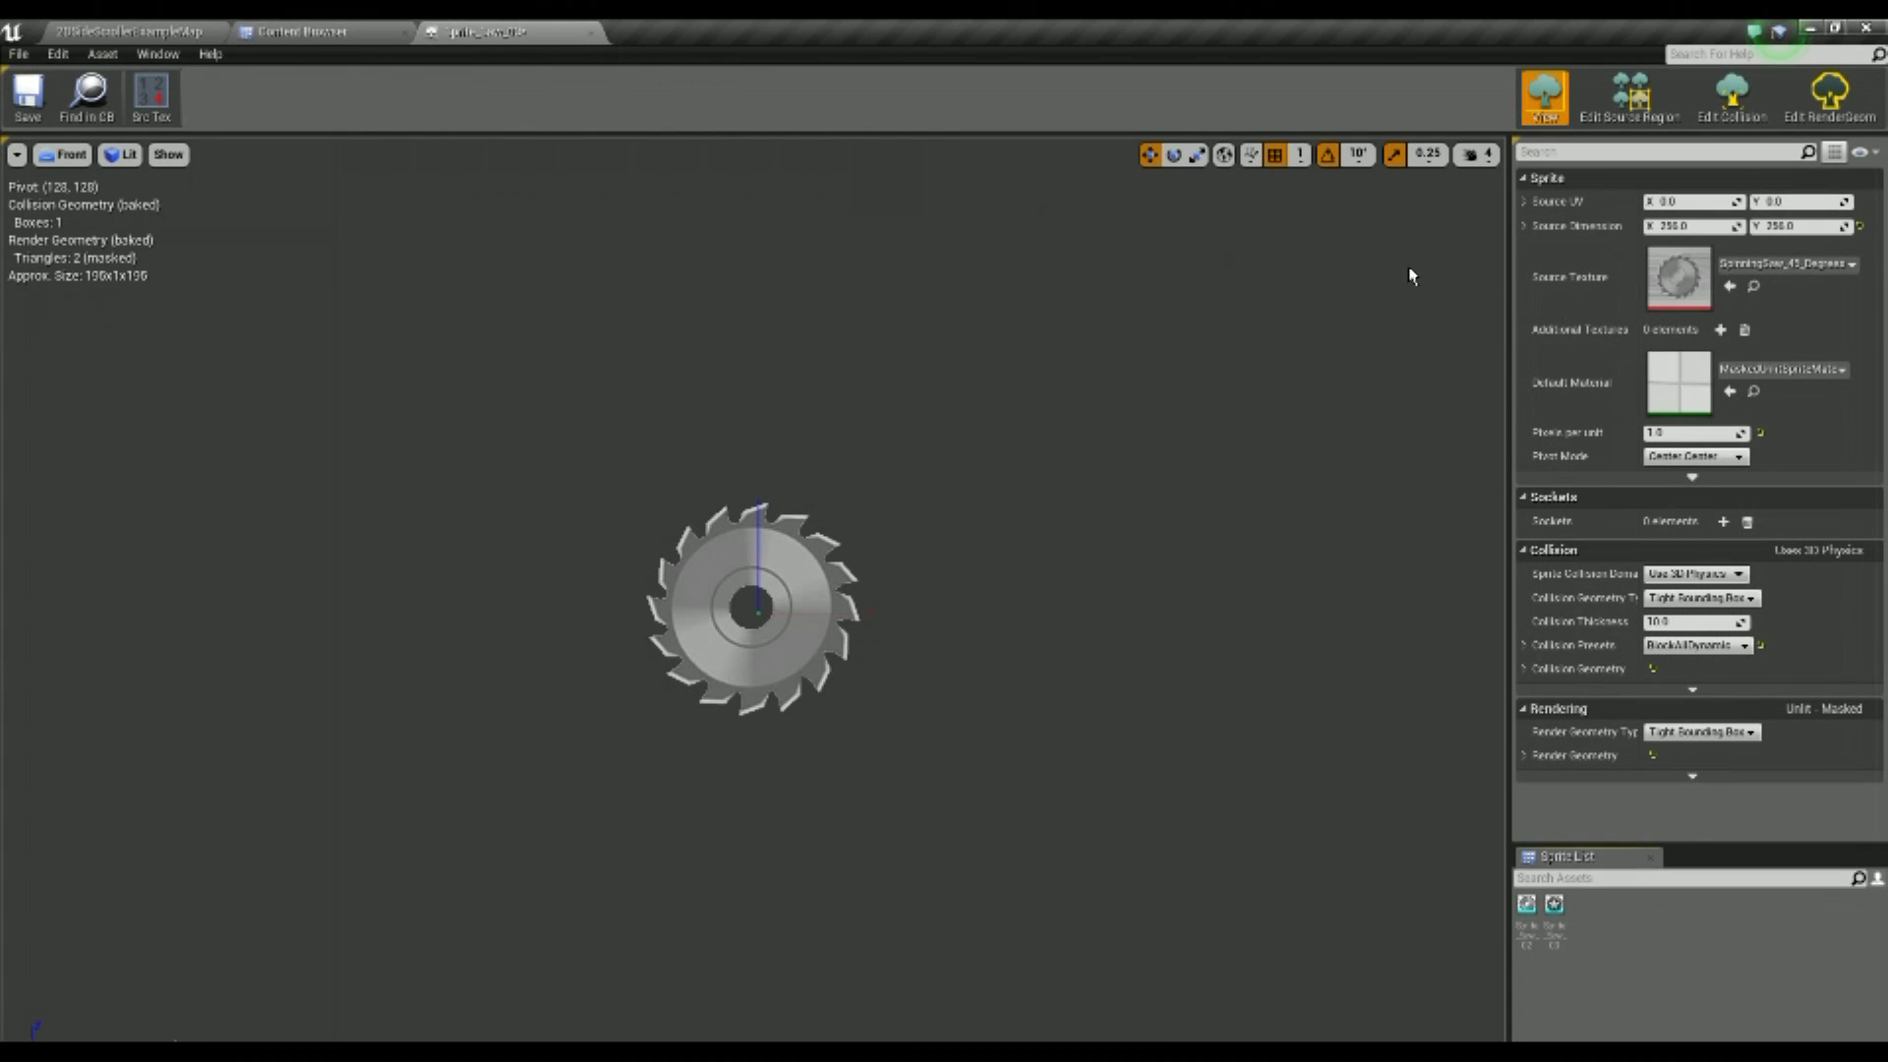
{"action": "left_click", "coordinate": [1728, 287]}
{"action": "left_click", "coordinate": [1730, 286]}
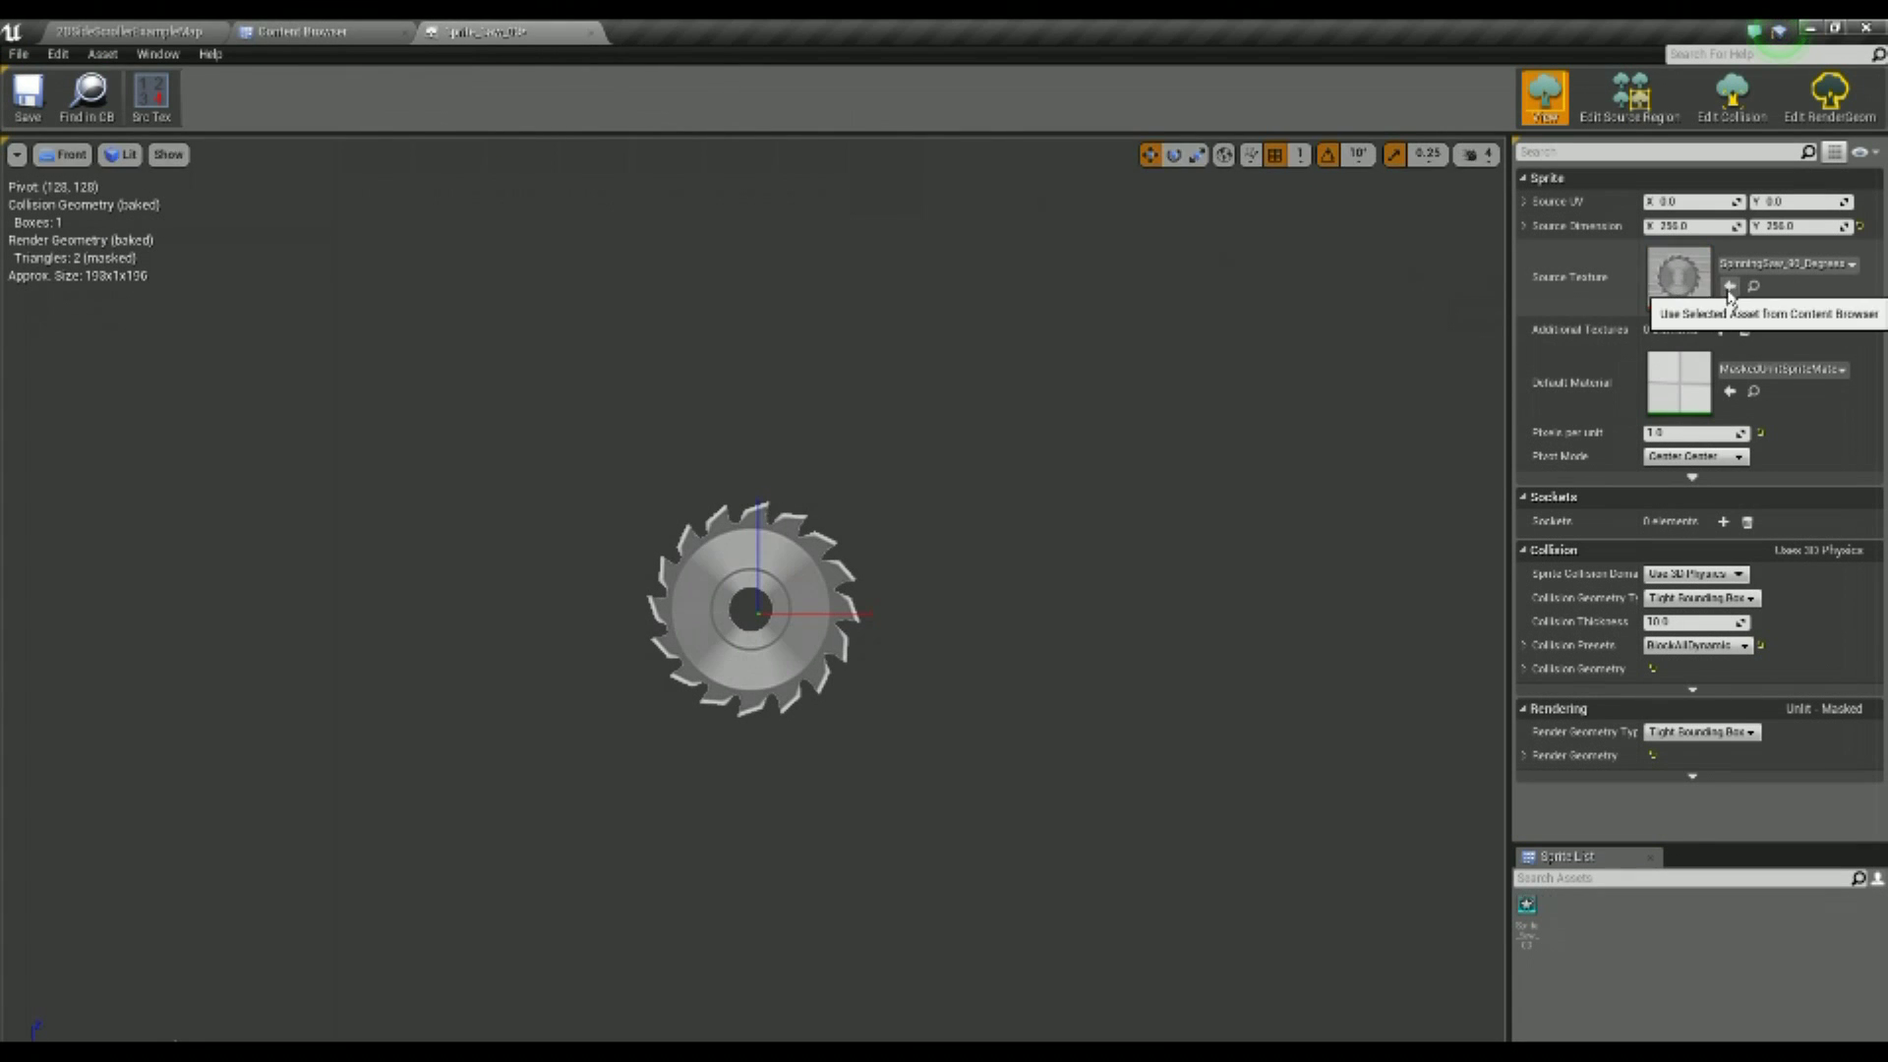
{"action": "left_click", "coordinate": [591, 33]}
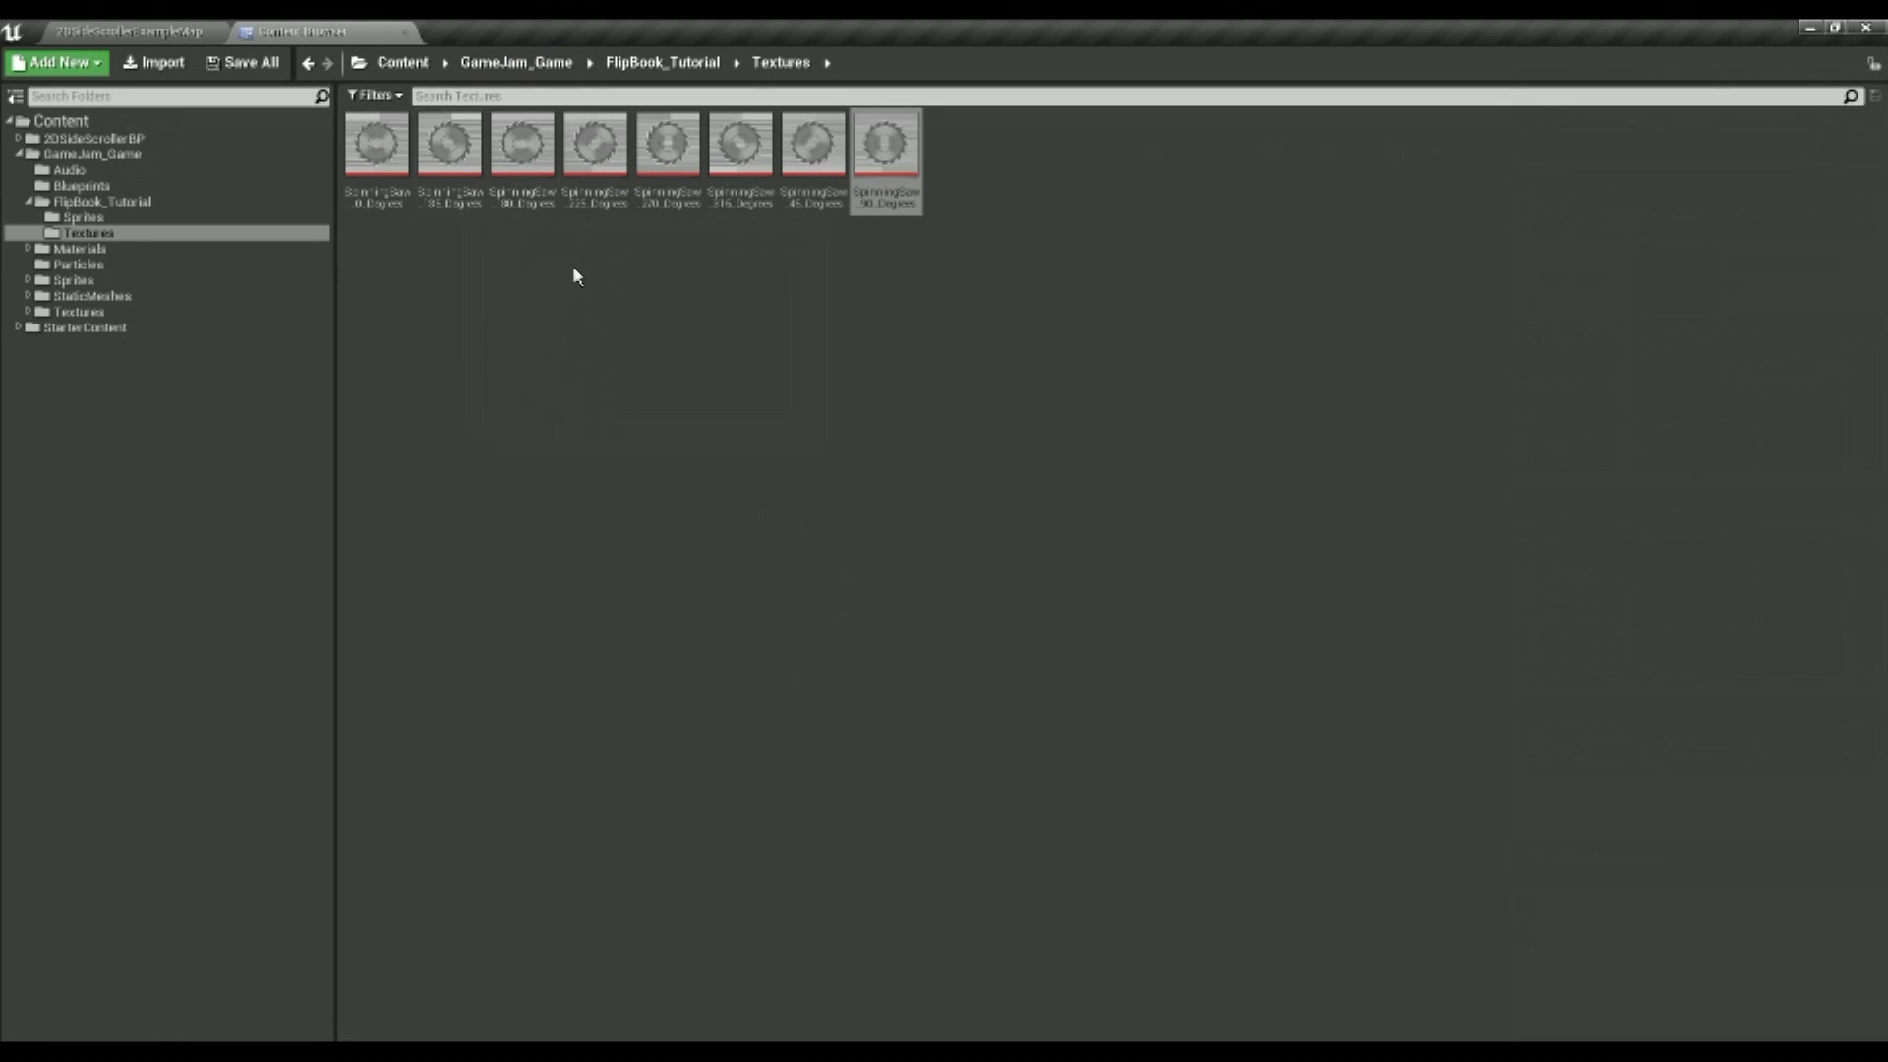
Duplicate Sprite_Saw_03 as Sprite_Saw_04 and open the copy, docking its editor beside the Content Browser
{"action": "left_click", "coordinate": [246, 218]}
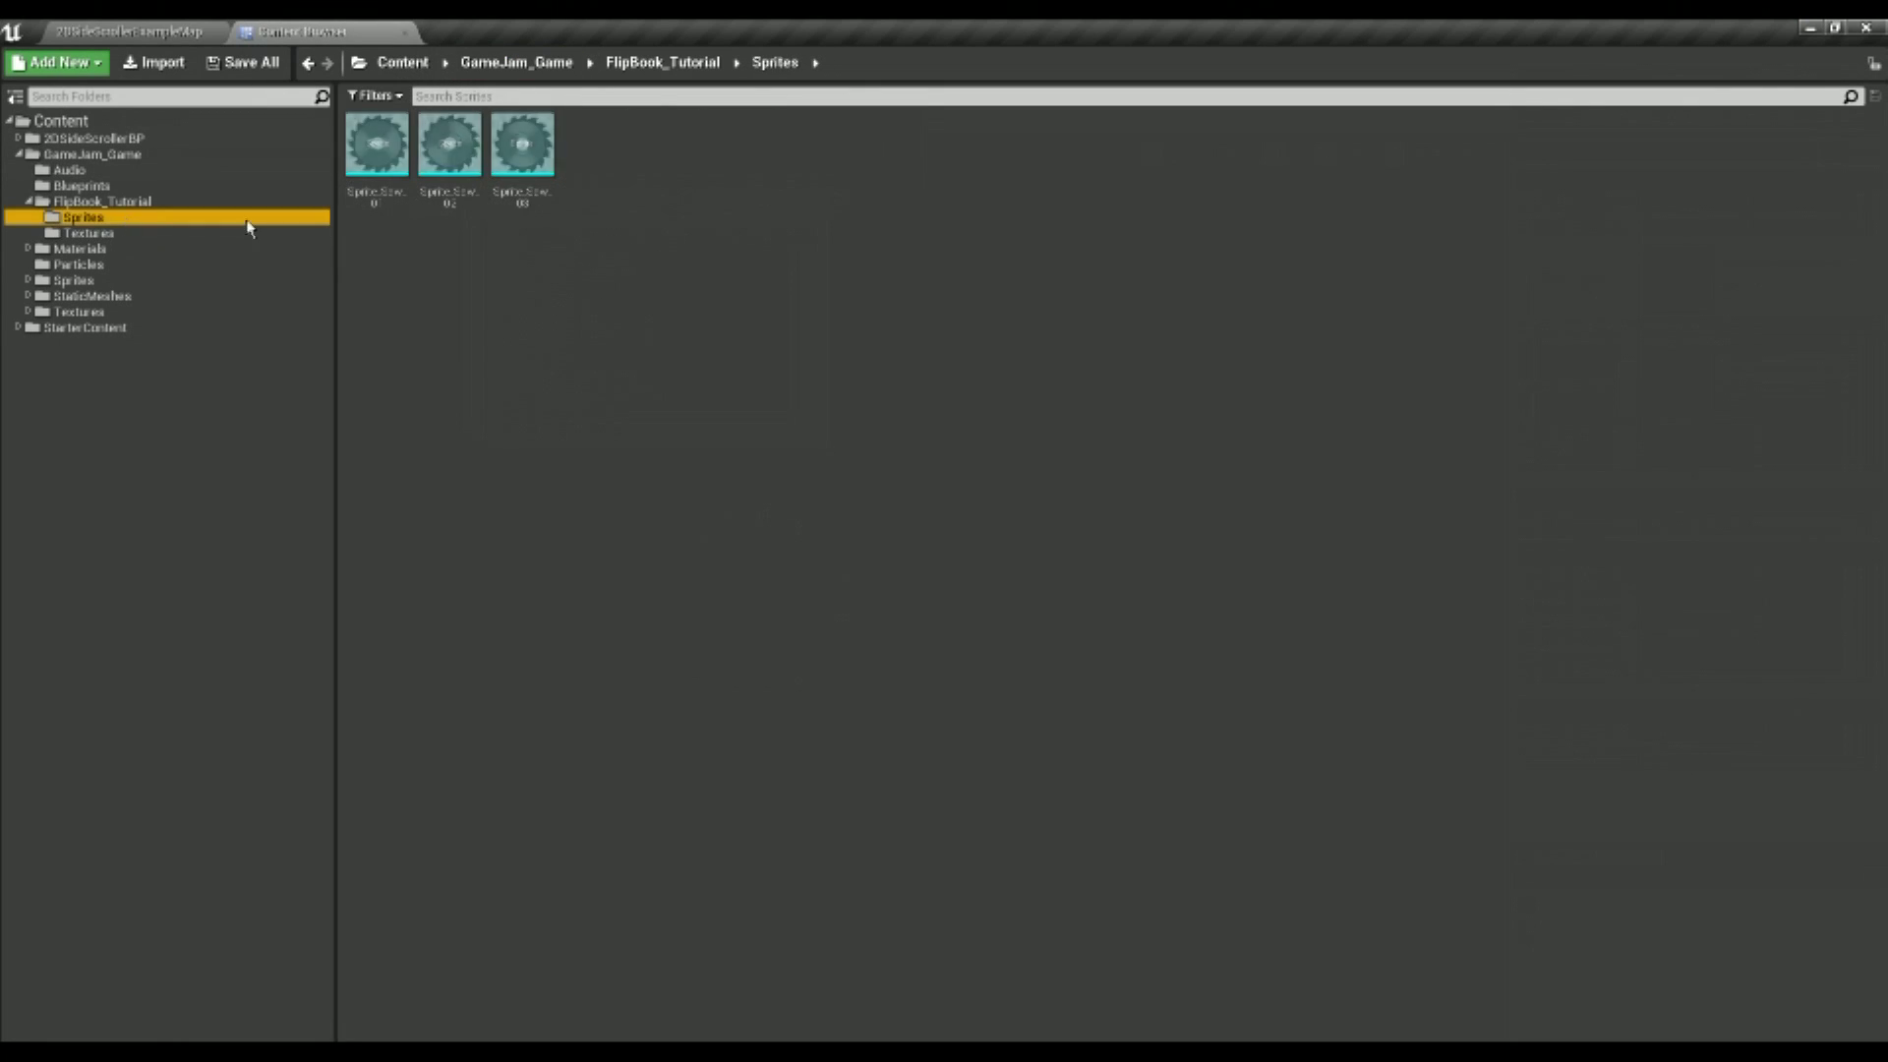
{"action": "key", "text": "ctrl+w"}
{"action": "key", "text": "Return"}
{"action": "double_click", "coordinate": [594, 143]}
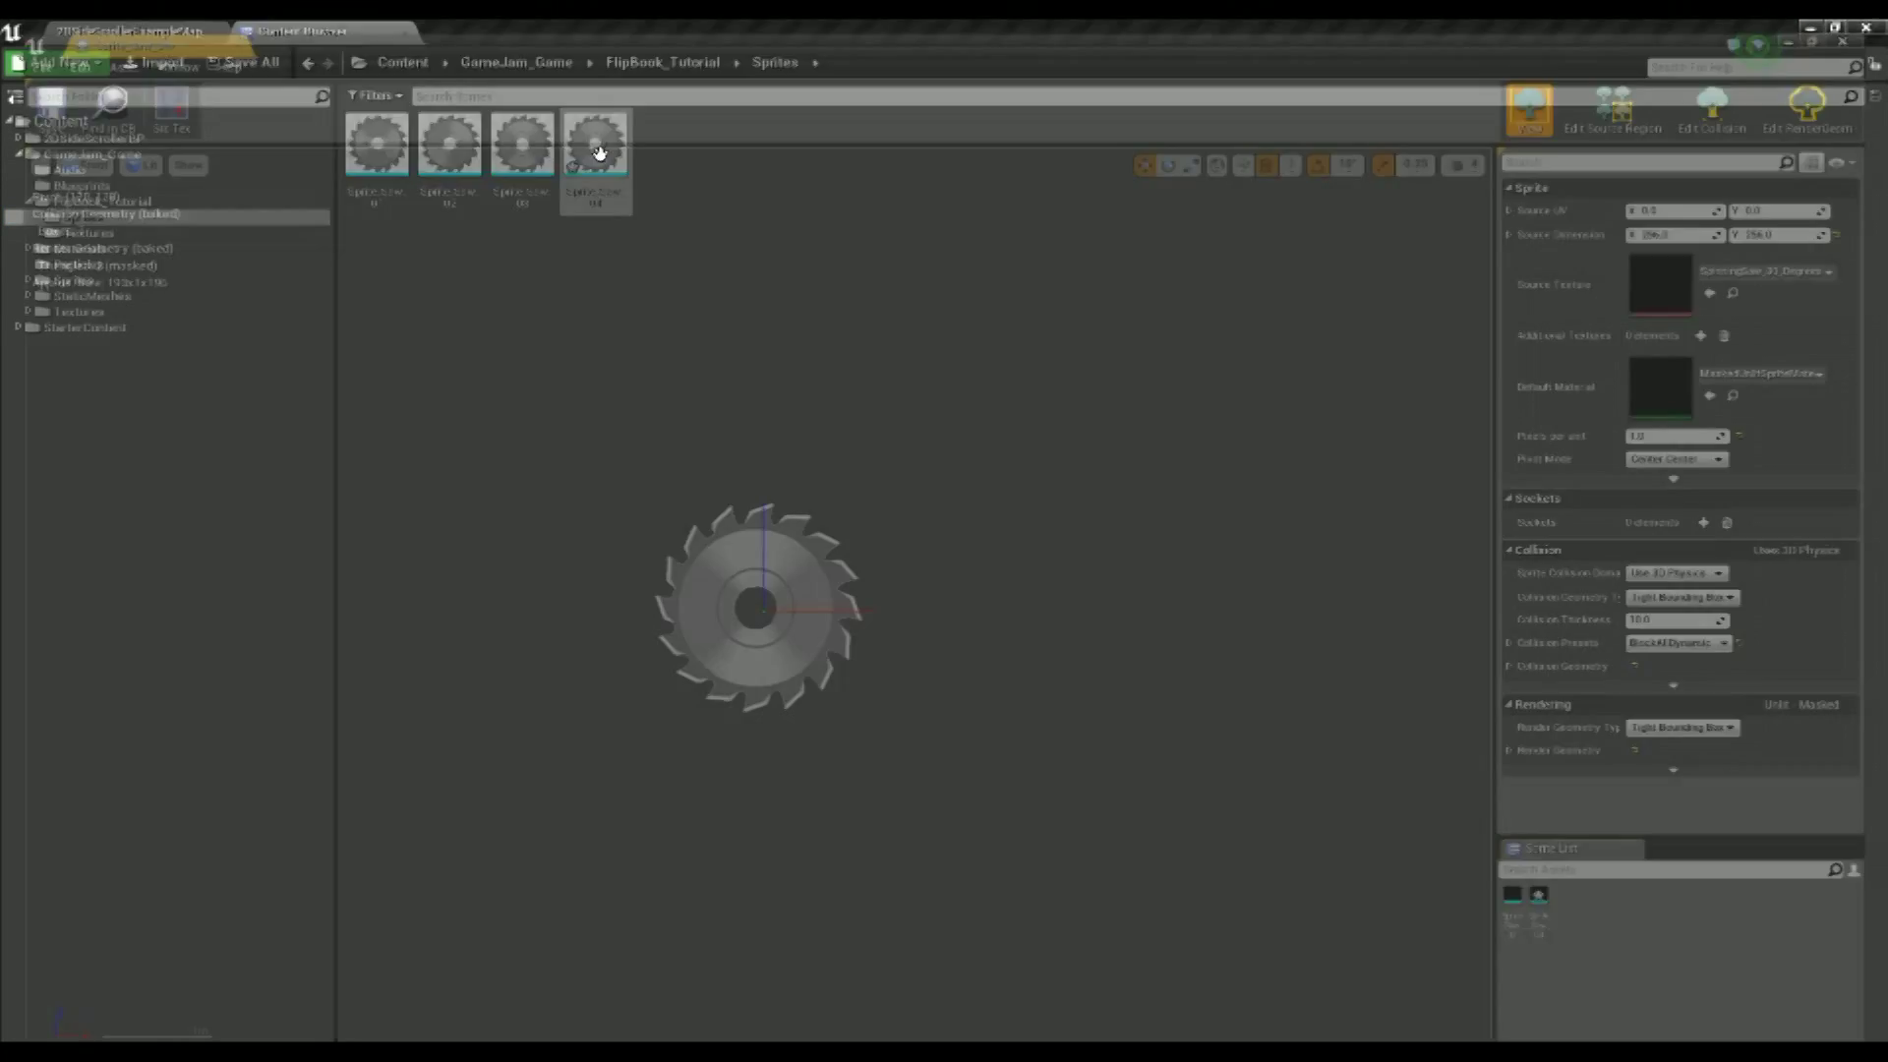
{"action": "left_click_drag", "start_coordinate": [101, 27], "coordinate": [491, 31]}
Change the source texture of Sprite_Saw_04 to SpinningSaw_135_Degrees, close its editor, and return to the Sprites folder
{"action": "left_click", "coordinate": [295, 32]}
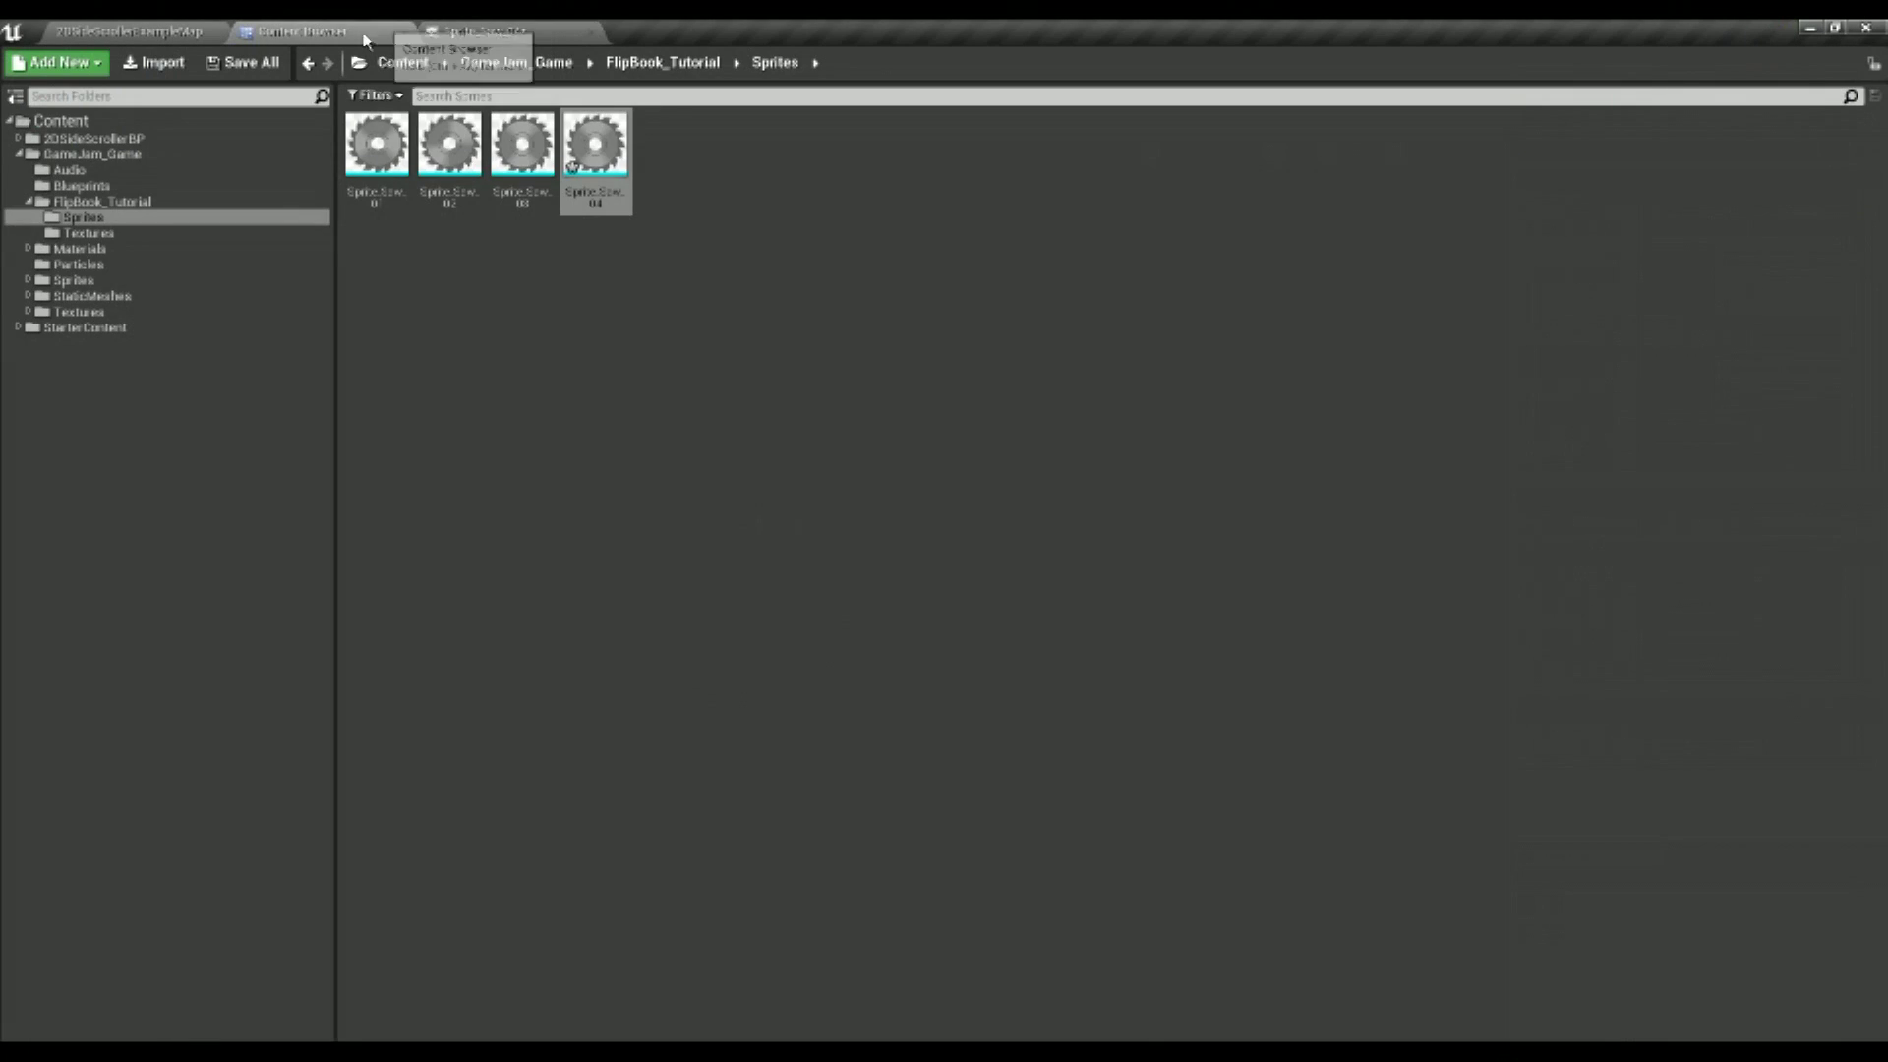
{"action": "left_click", "coordinate": [87, 233]}
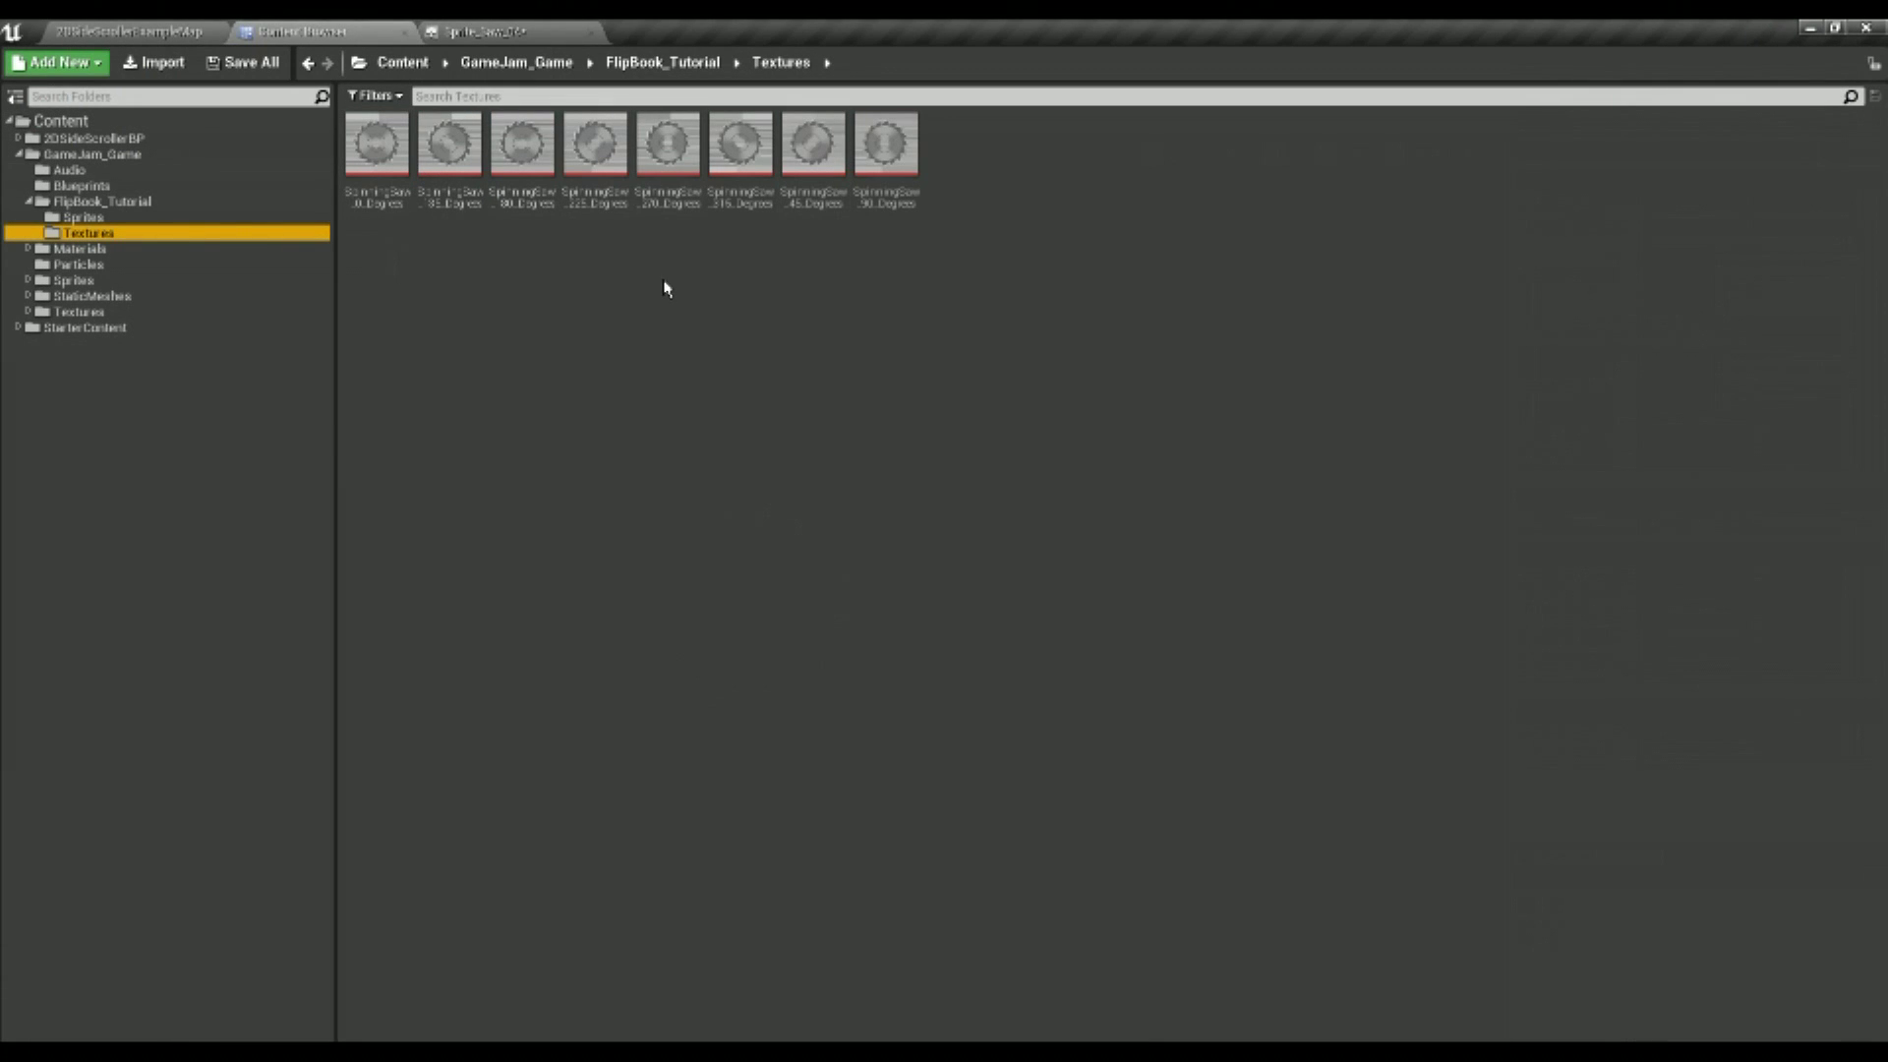
{"action": "left_click_drag", "start_coordinate": [450, 143], "coordinate": [1760, 278]}
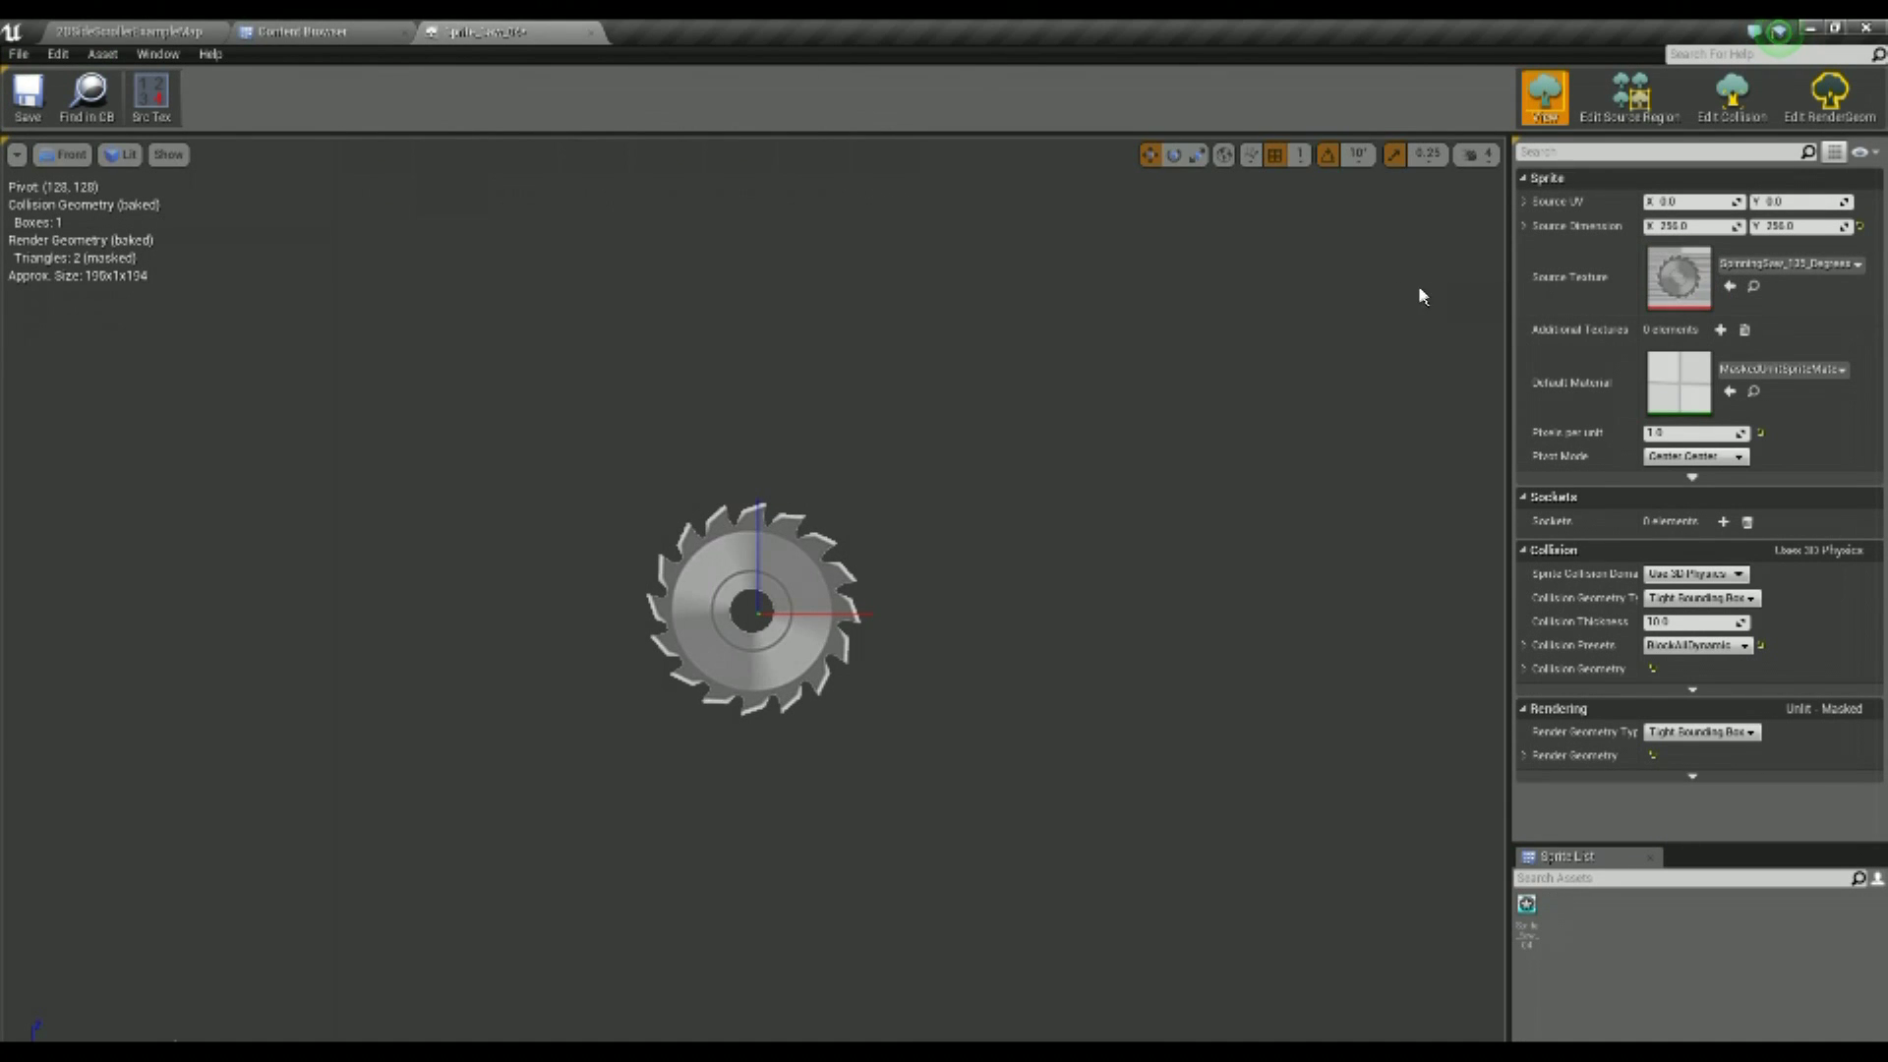
{"action": "left_click", "coordinate": [591, 33]}
{"action": "left_click", "coordinate": [226, 217]}
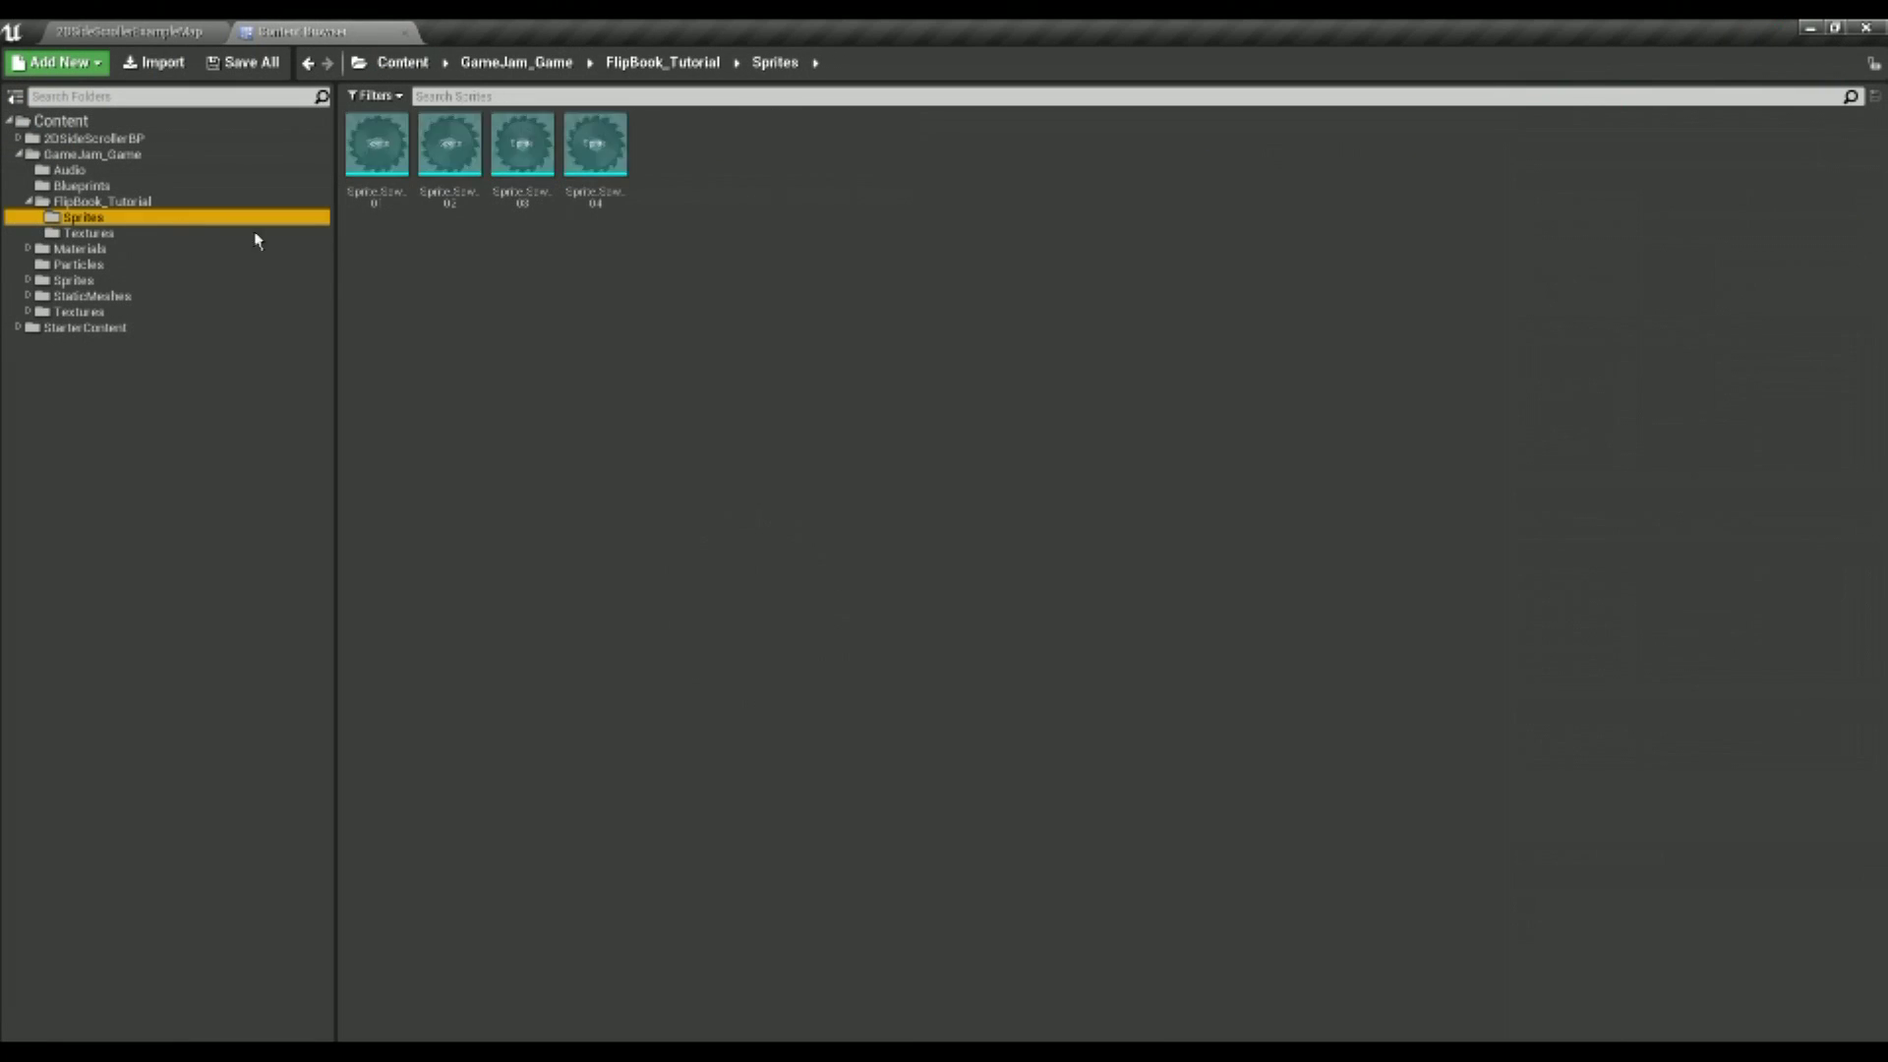
{"action": "key", "text": "Escape"}
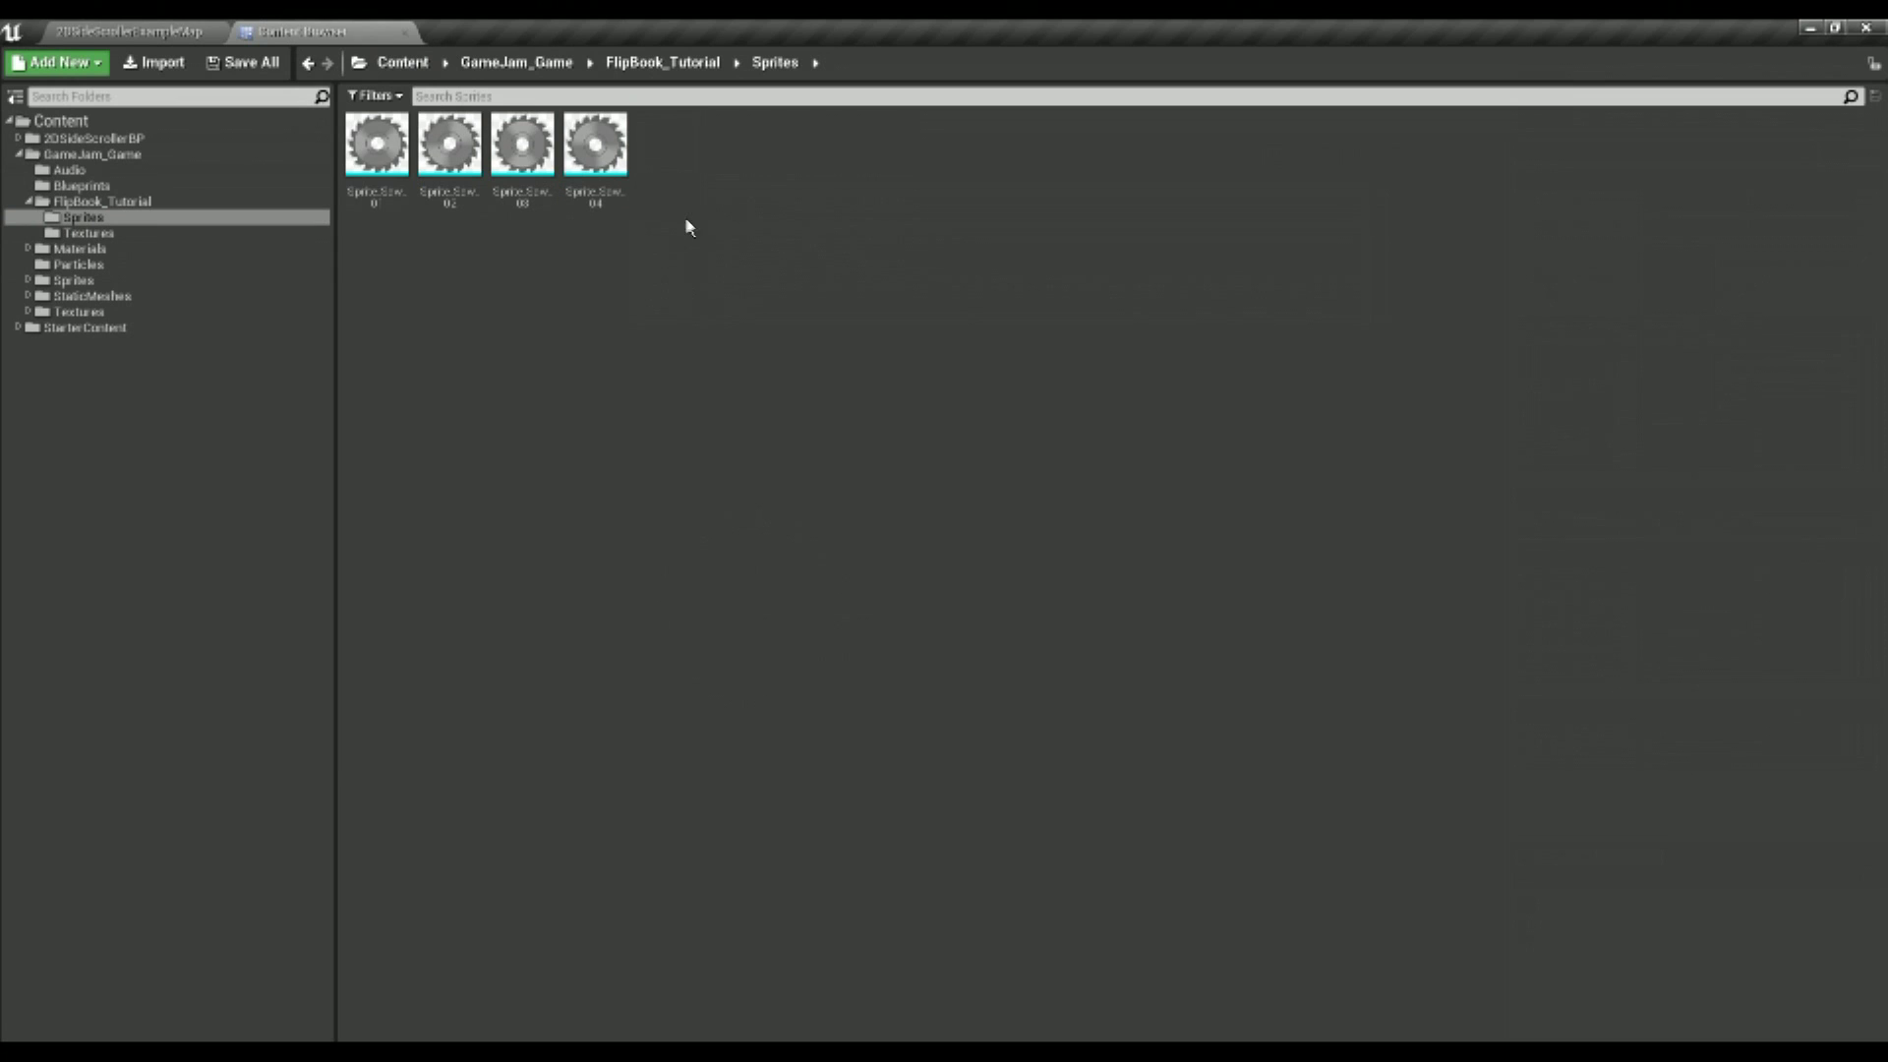
Duplicate Sprite_Saw_04 as Sprite_Saw_05, change the copy's source texture to SpinningSaw_180_Degrees, and close its editor
{"action": "double_click", "coordinate": [655, 200]}
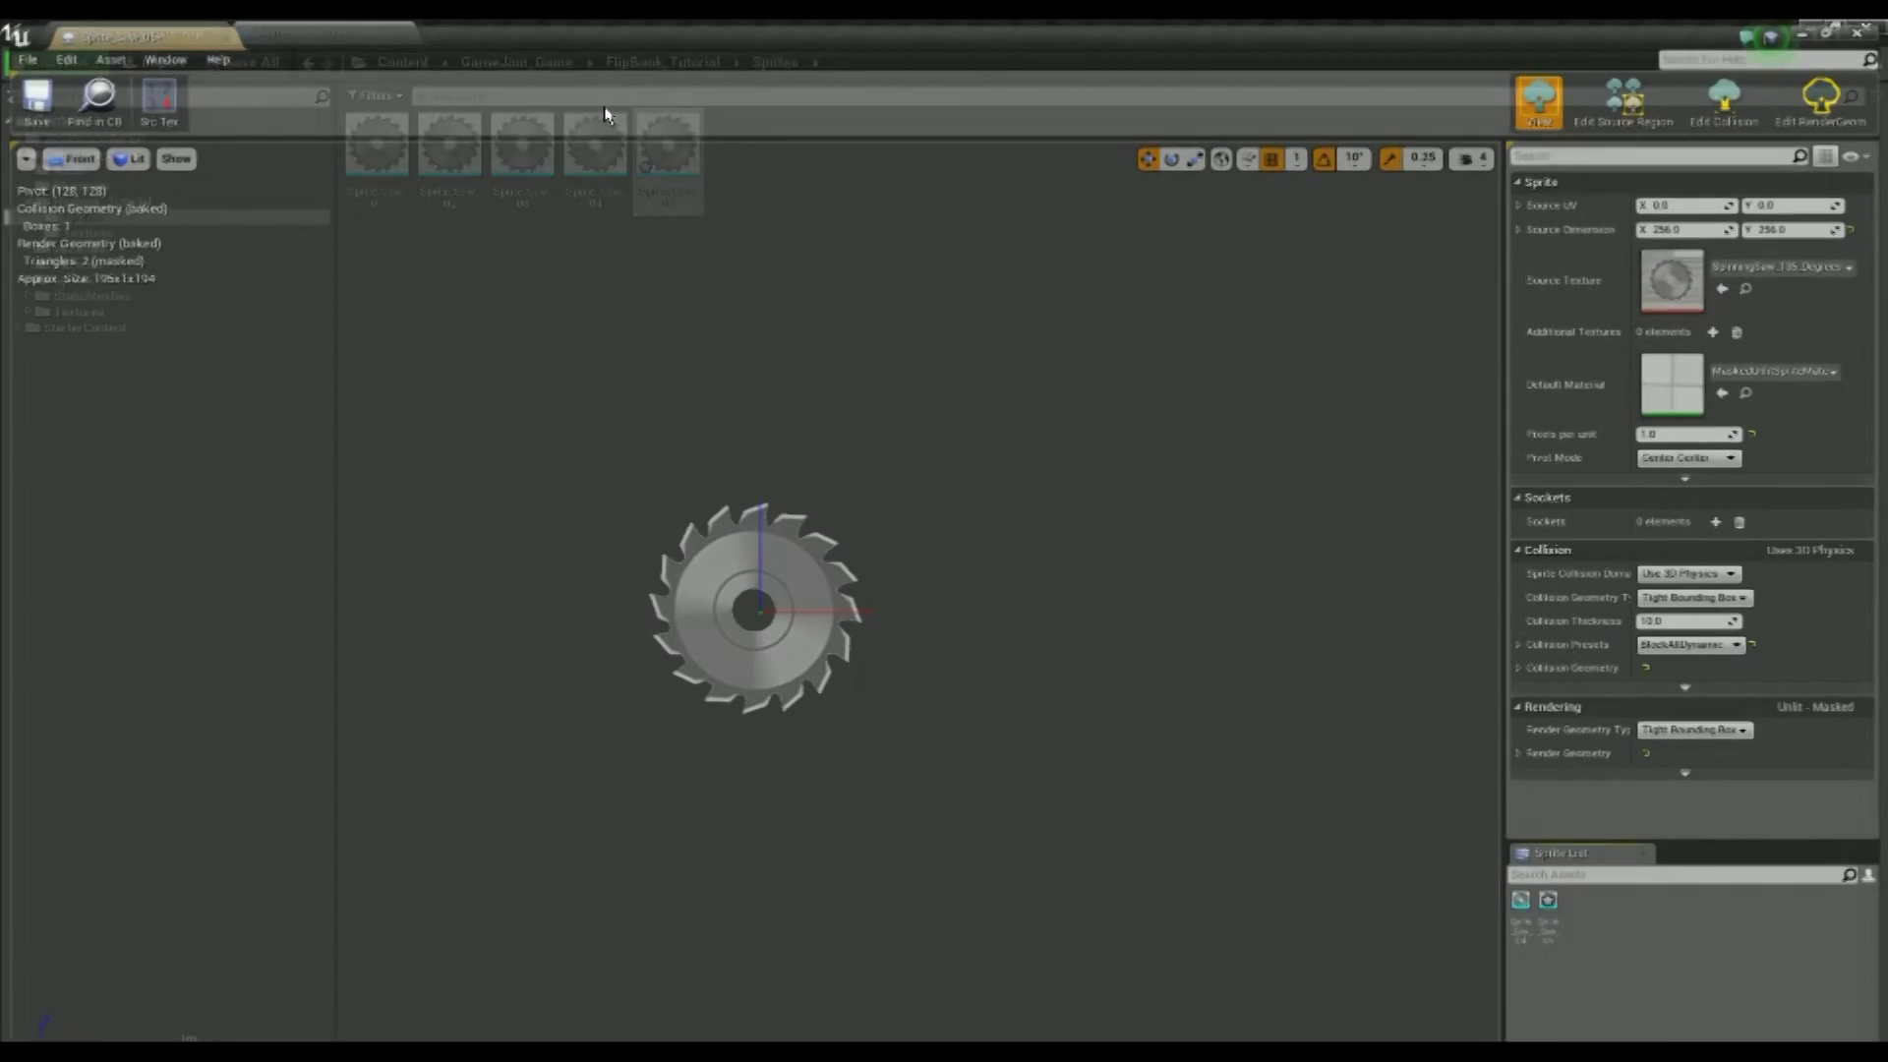
{"action": "left_click", "coordinate": [295, 32]}
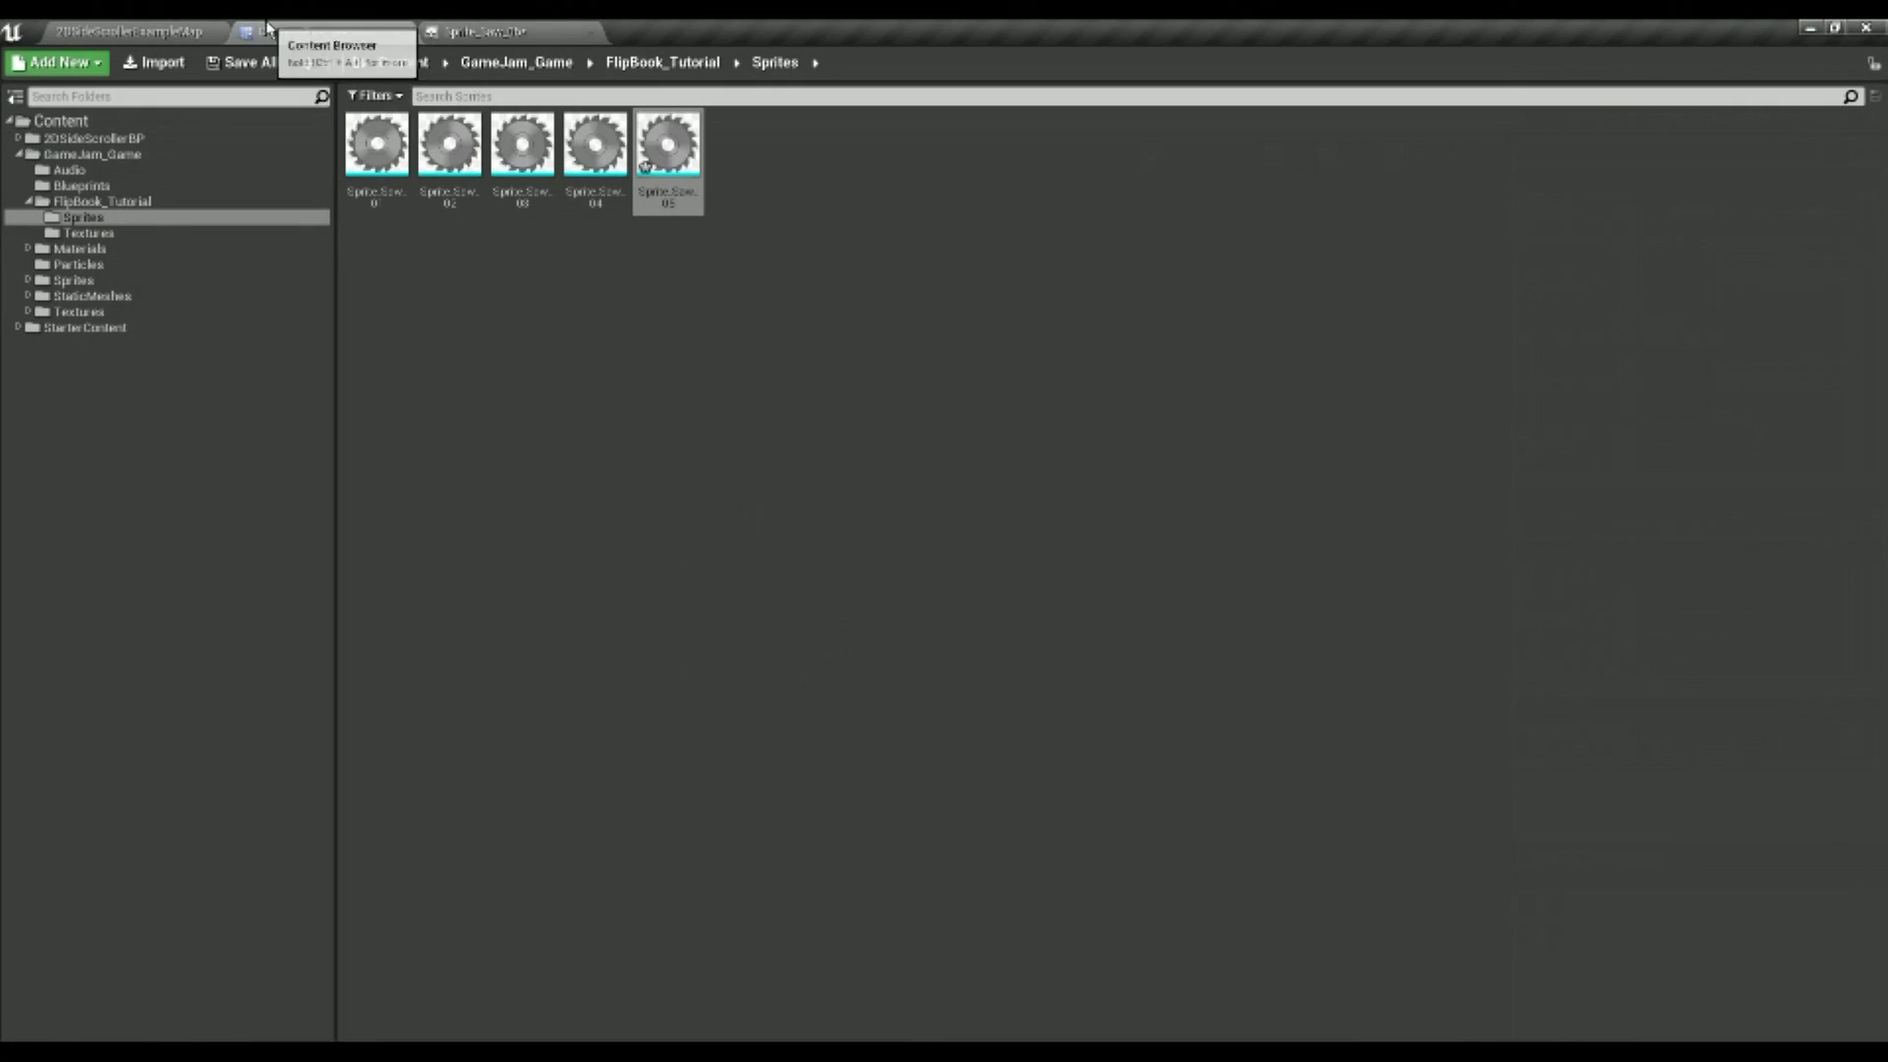
{"action": "left_click", "coordinate": [147, 233]}
{"action": "left_click", "coordinate": [482, 31]}
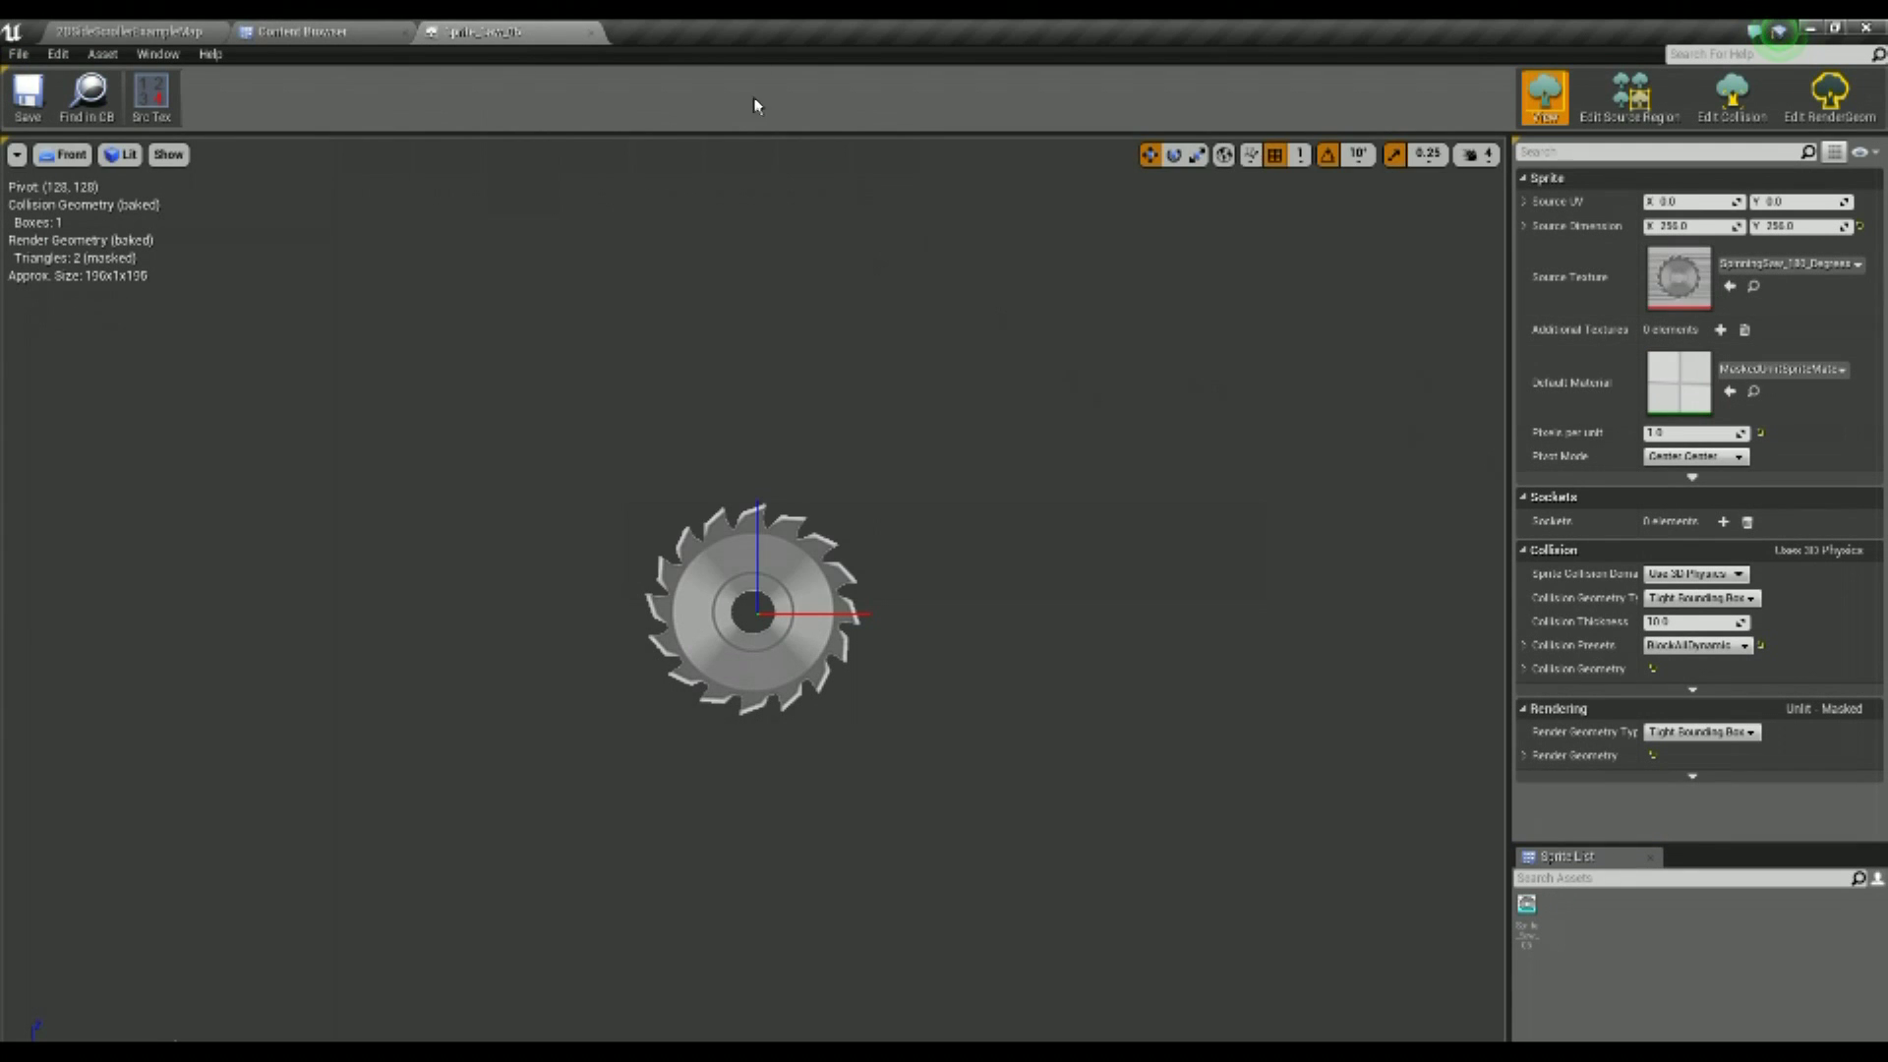
{"action": "left_click", "coordinate": [590, 32]}
{"action": "left_click", "coordinate": [94, 218]}
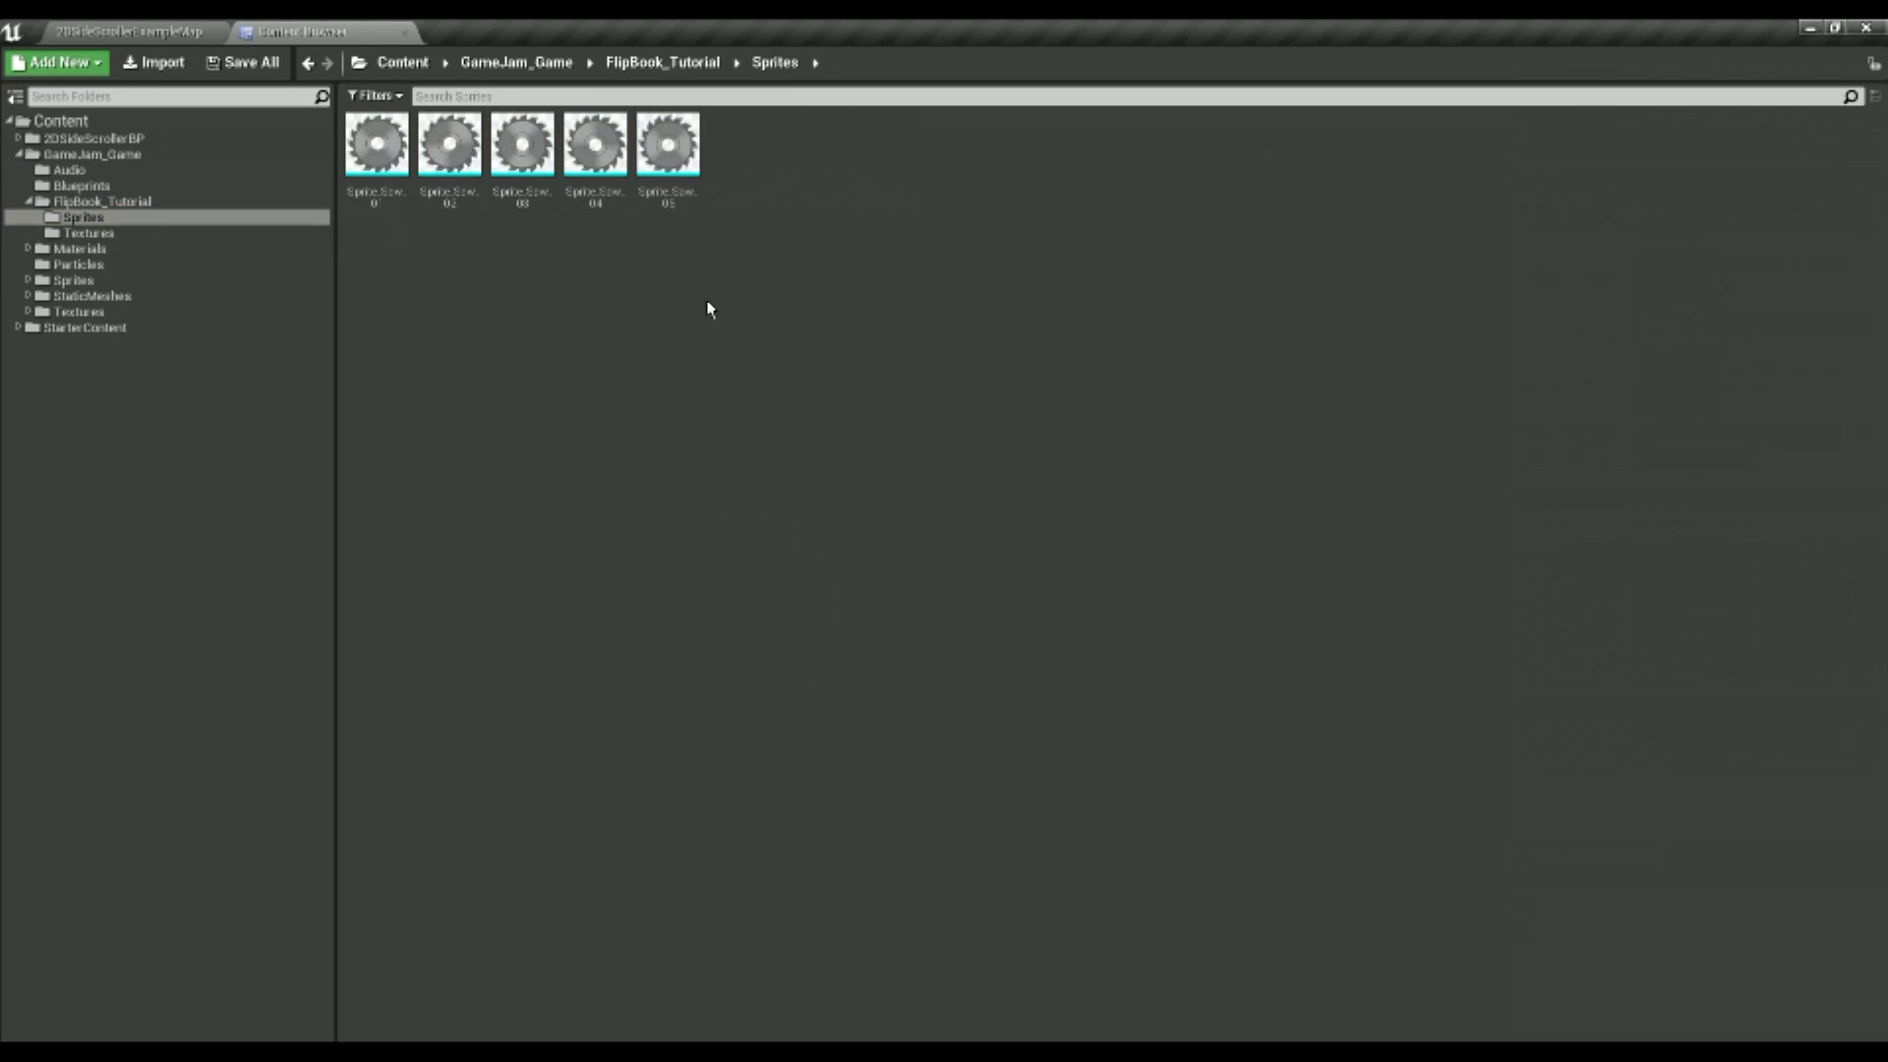
Duplicate Sprite_Saw_05 as Sprite_Saw_06 in the Sprites folder and open the copy, docking its editor beside the Content Browser
{"action": "key", "text": "ctrl+w"}
{"action": "key", "text": "Escape"}
{"action": "double_click", "coordinate": [741, 144]}
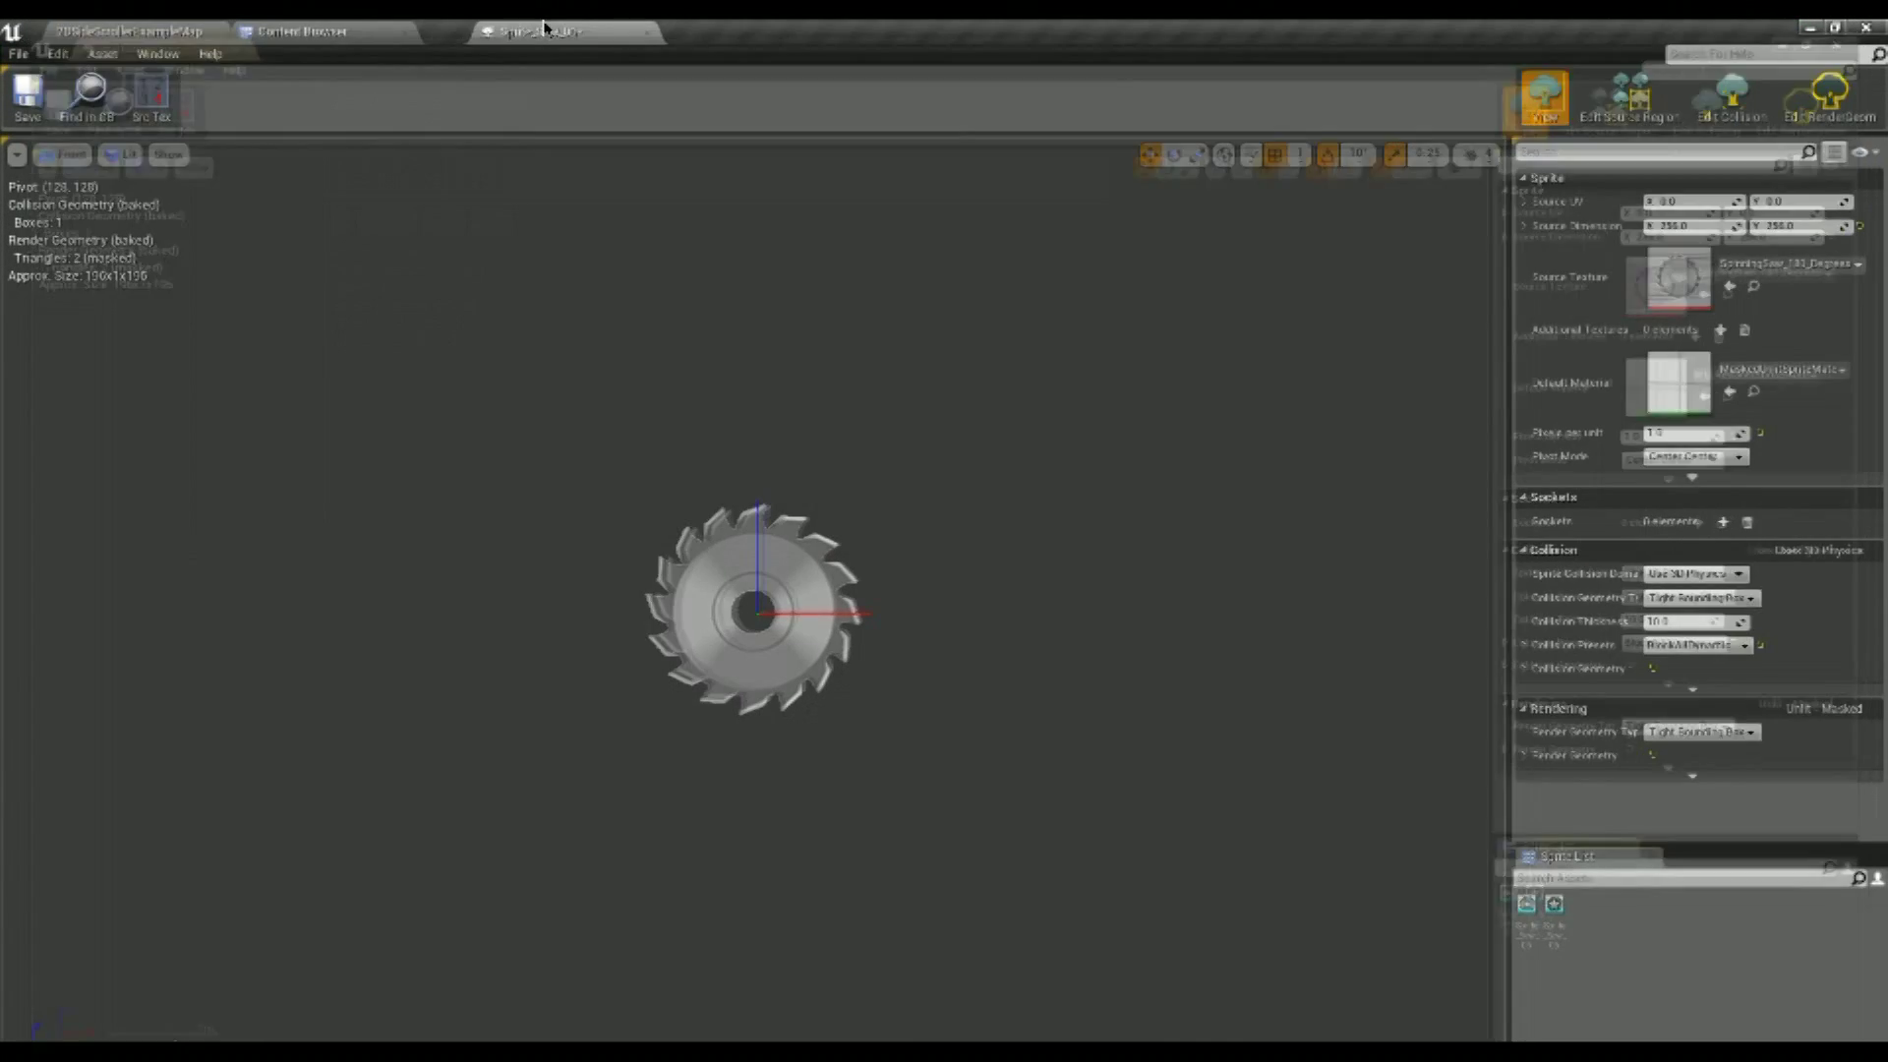
{"action": "left_click", "coordinate": [297, 30]}
Check which source texture Sprite_Saw_05 uses, close its editor, and return to the Content Browser
{"action": "left_click", "coordinate": [86, 233]}
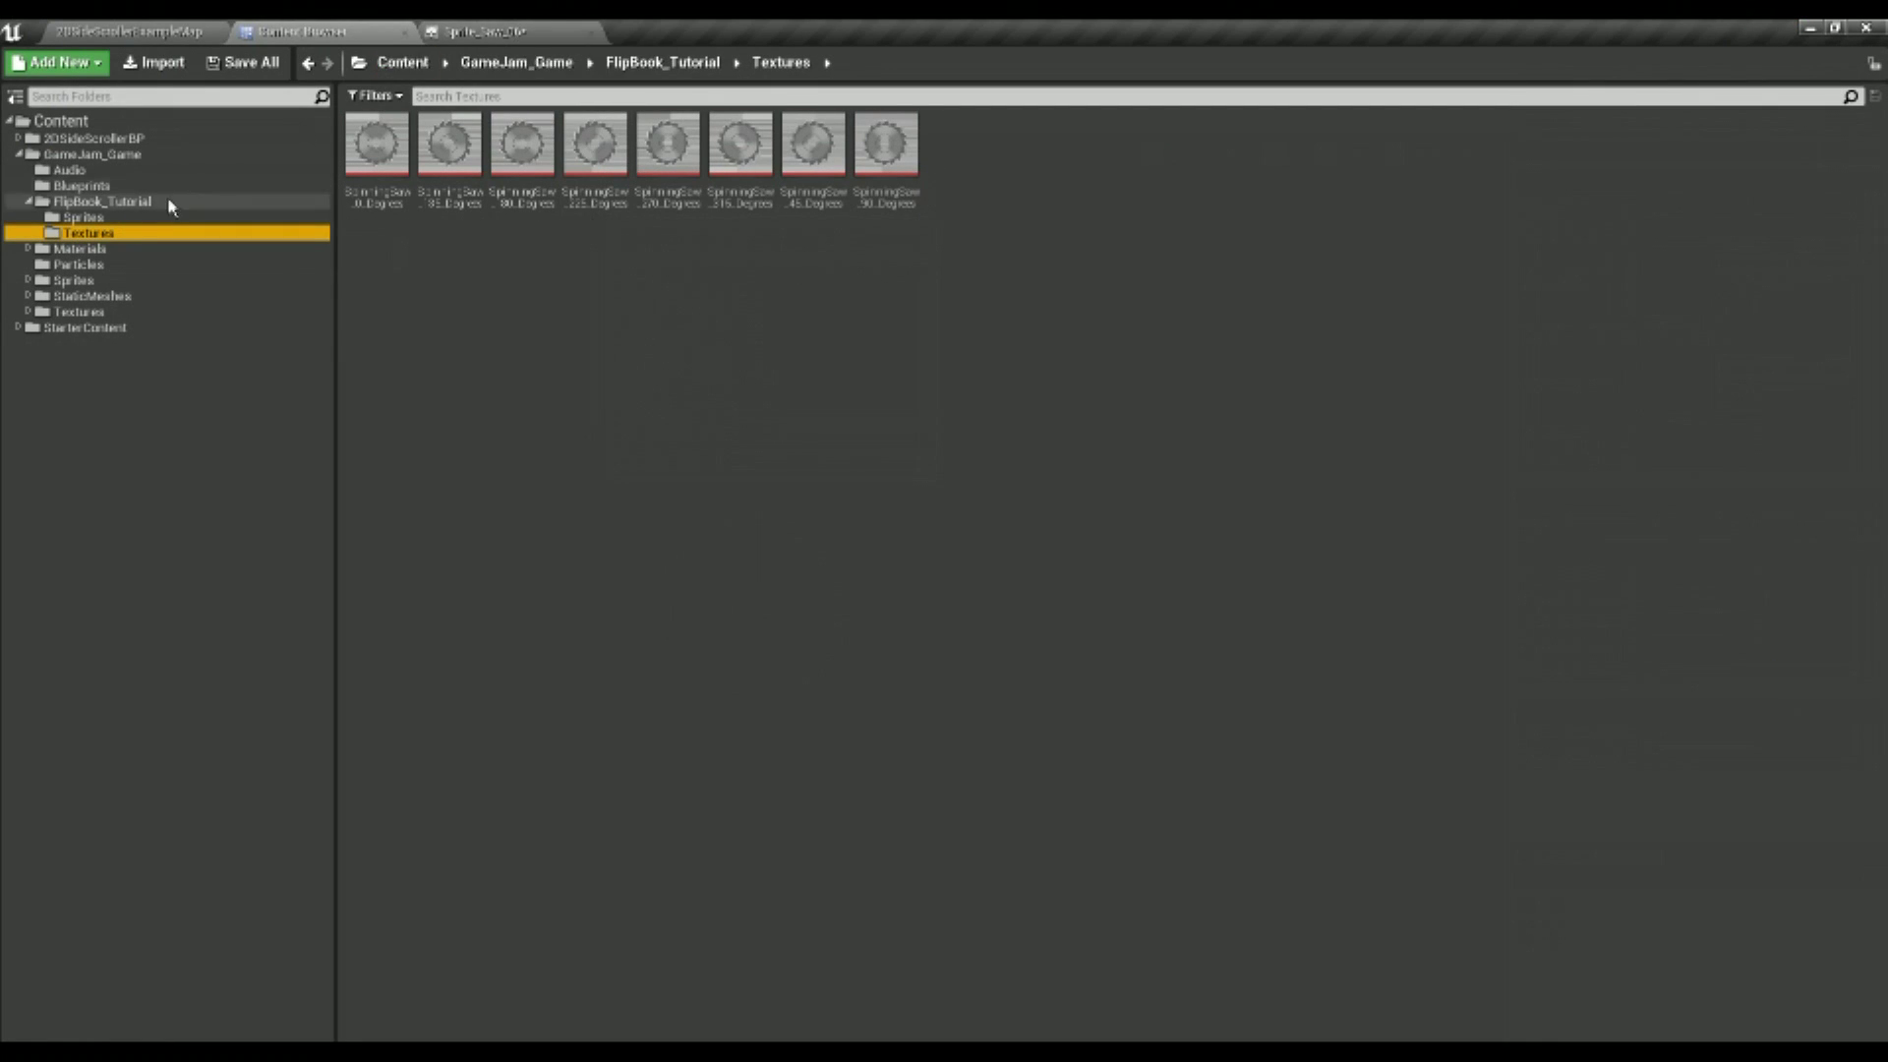
{"action": "left_click", "coordinate": [99, 218]}
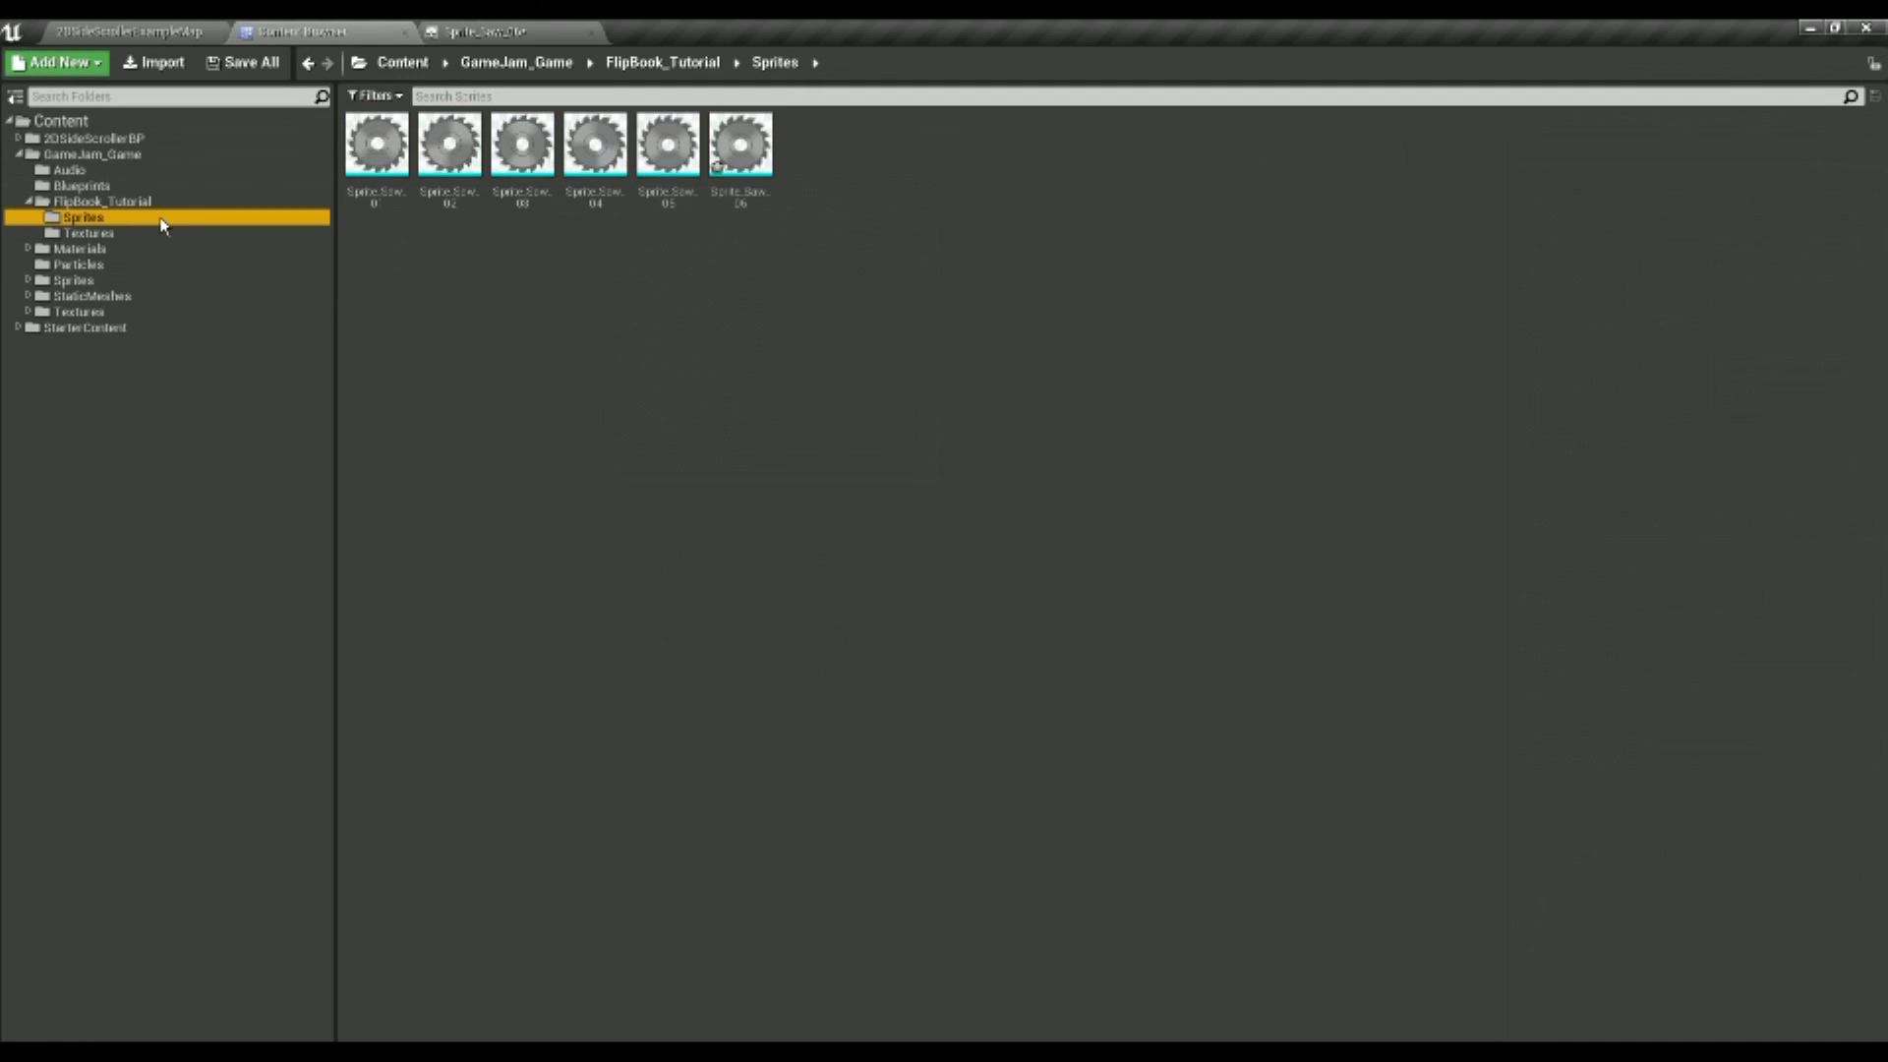
{"action": "double_click", "coordinate": [667, 148]}
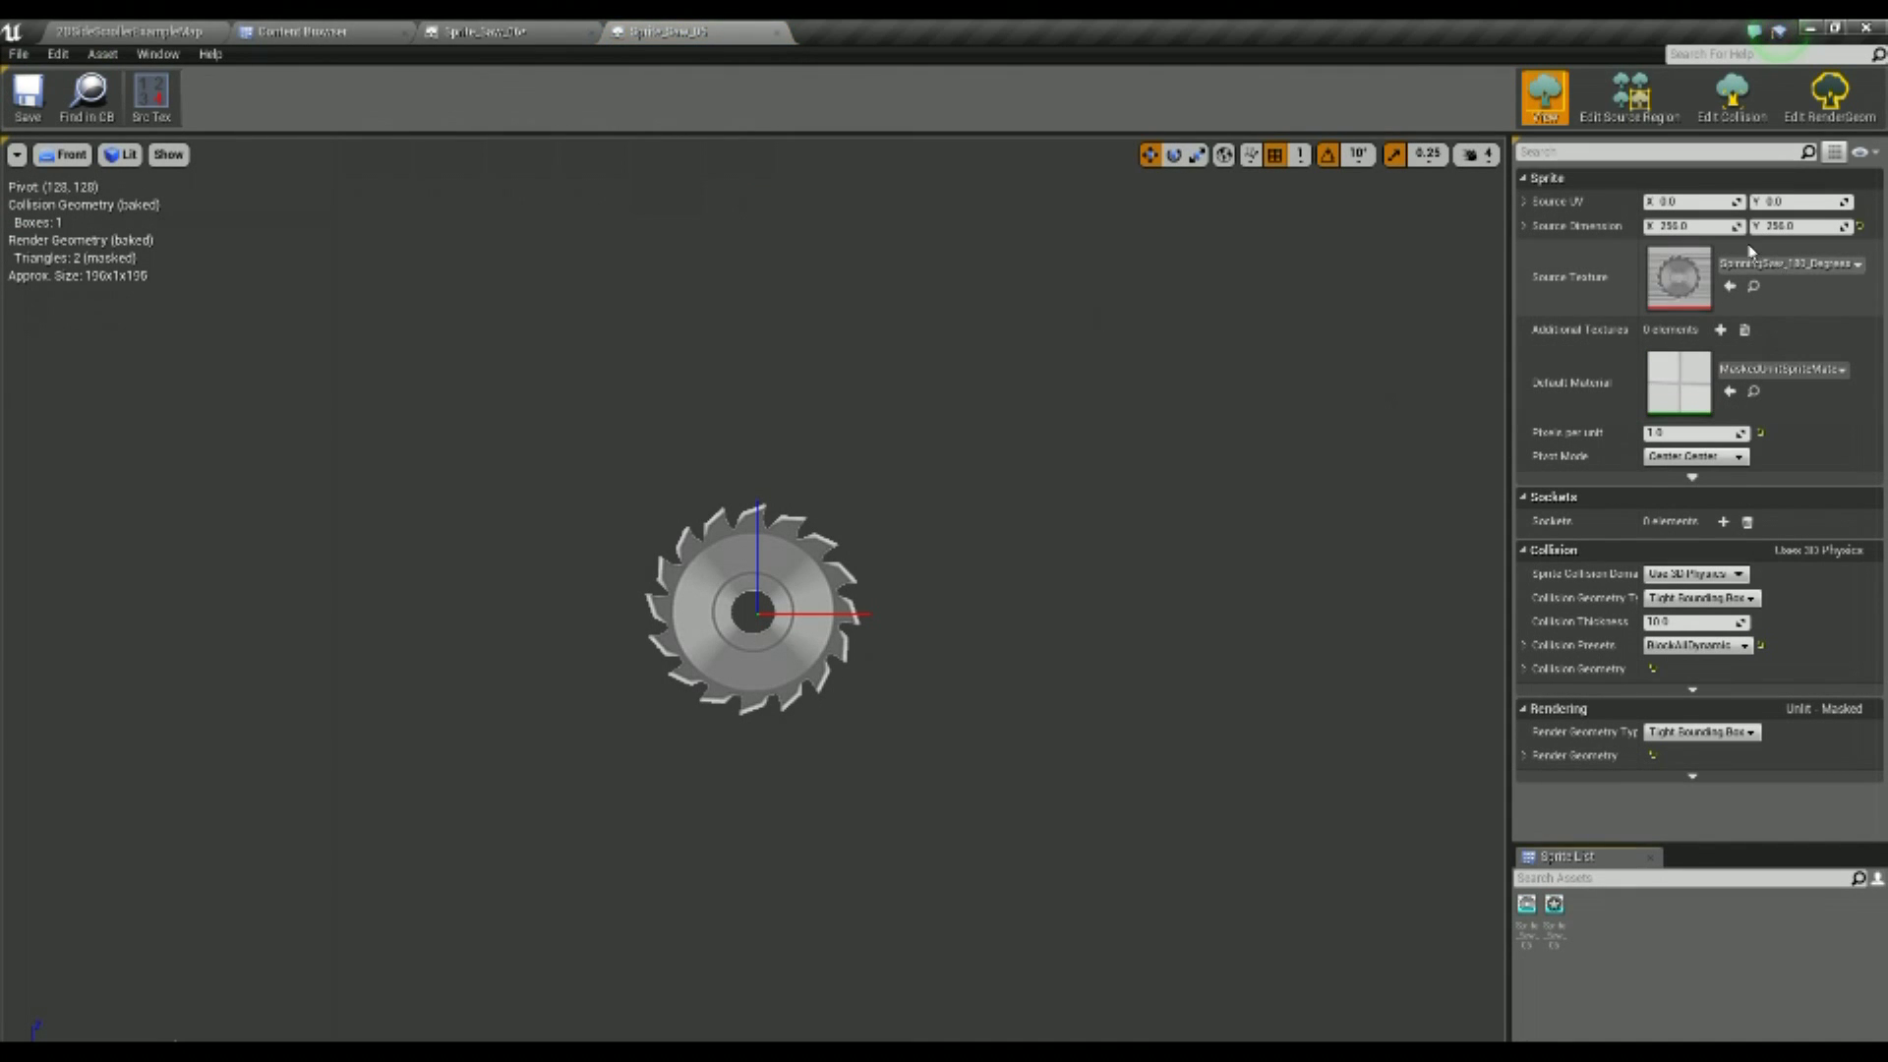
{"action": "left_click", "coordinate": [777, 32]}
{"action": "left_click", "coordinate": [317, 27]}
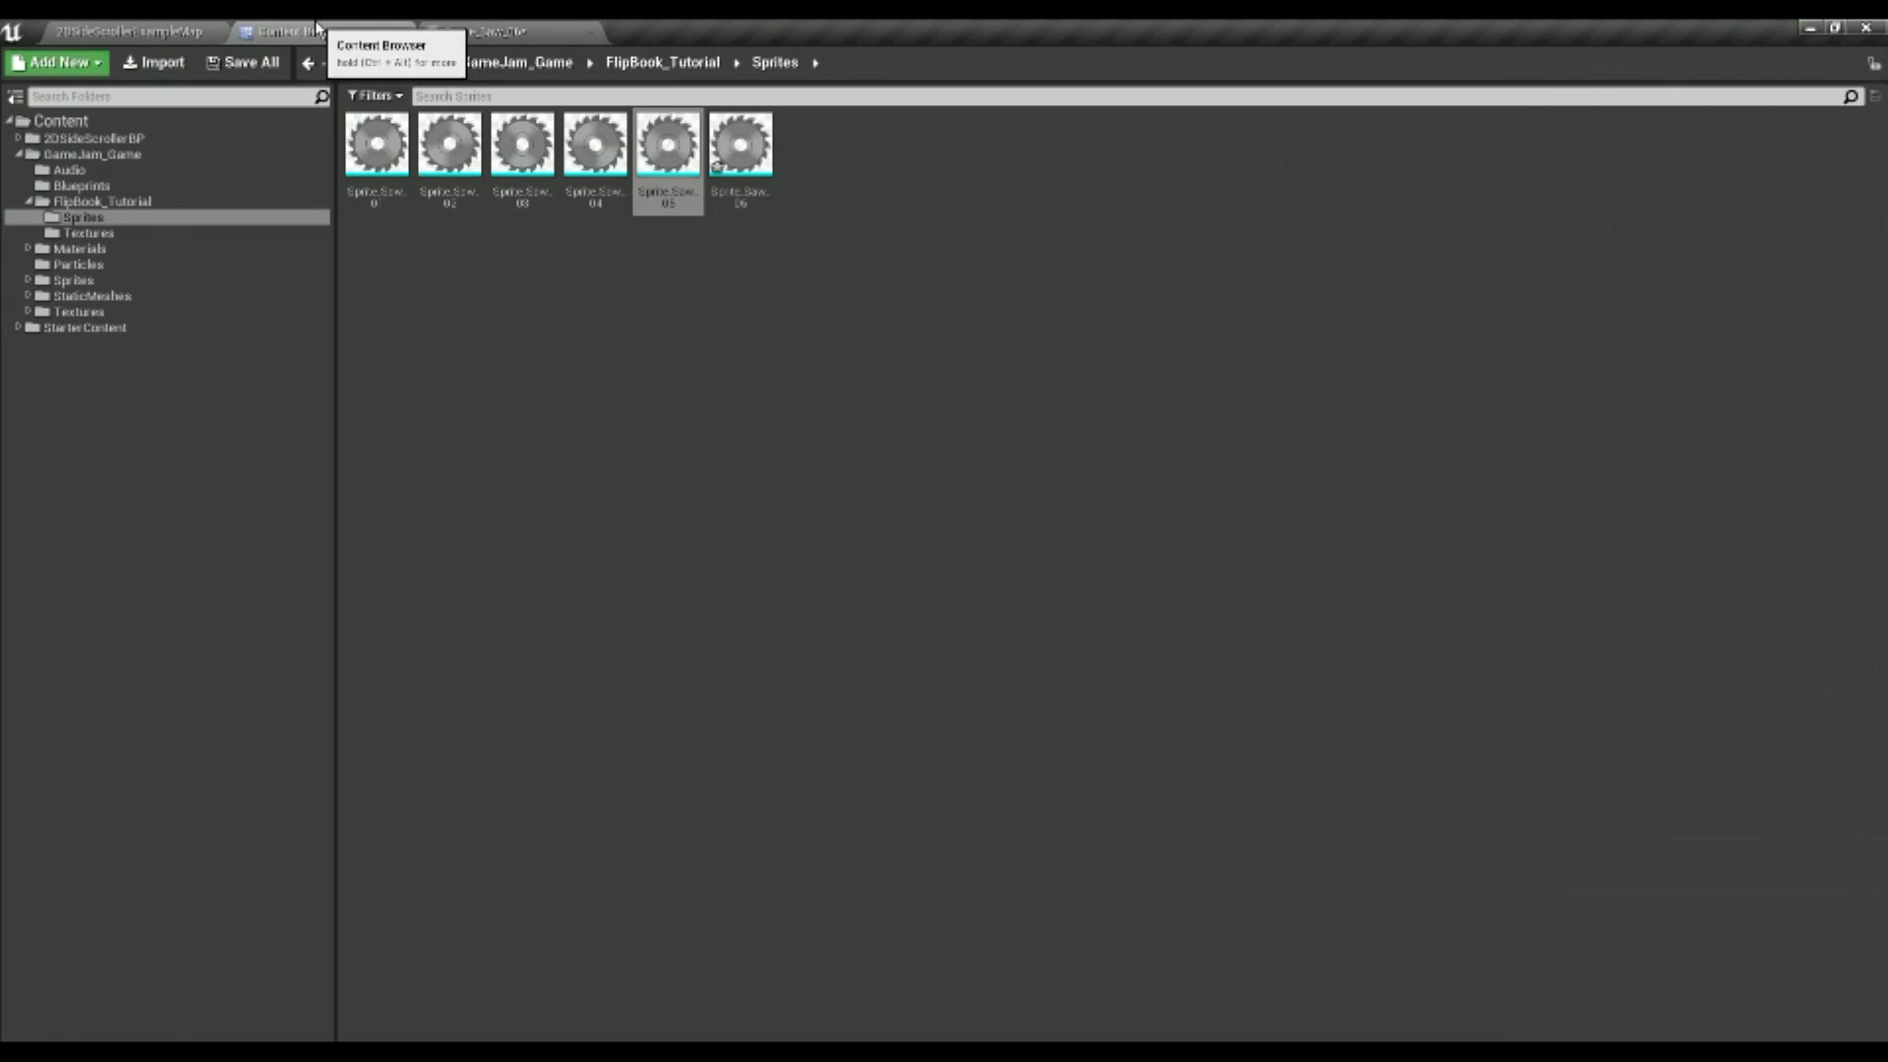
Change the source texture of Sprite_Saw_06 to SpinningSaw_225_Degrees, and close its editor
{"action": "left_click", "coordinate": [88, 233]}
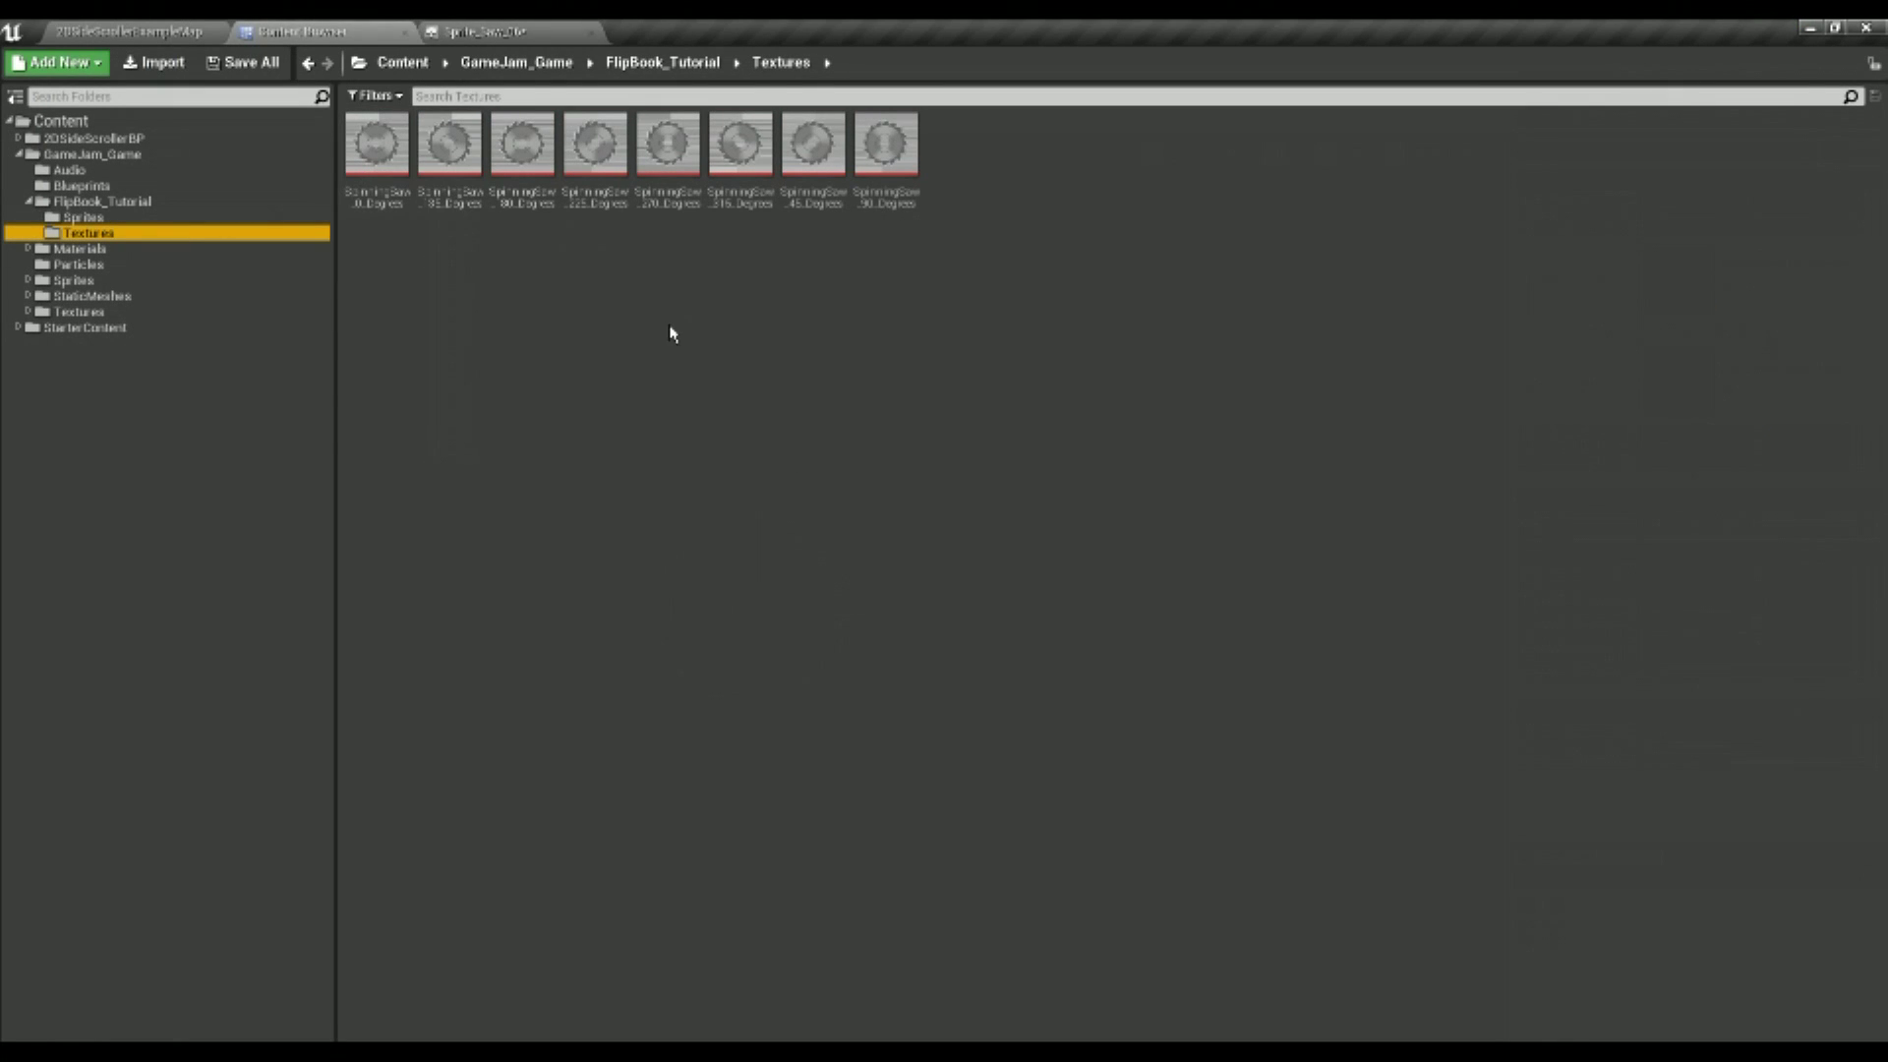
{"action": "right_click", "coordinate": [588, 148]}
{"action": "left_click", "coordinate": [487, 32]}
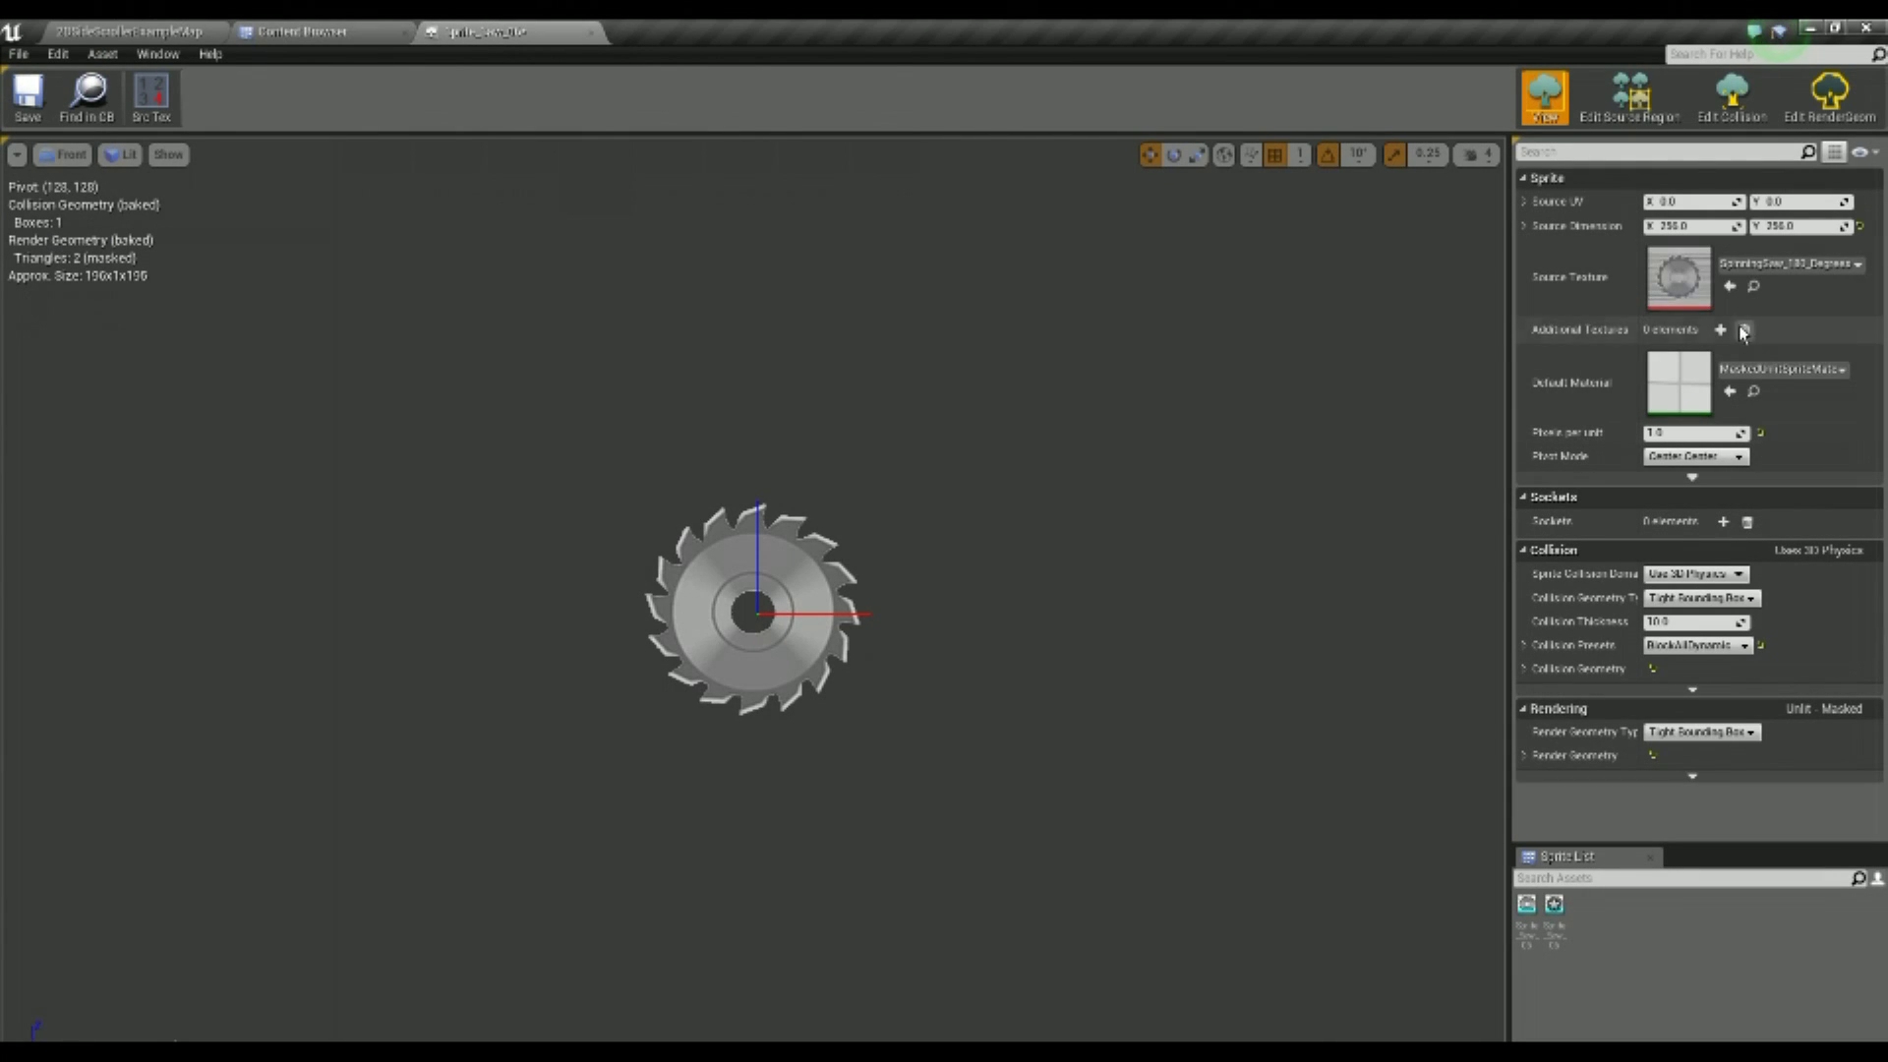
{"action": "left_click", "coordinate": [1728, 293]}
{"action": "left_click", "coordinate": [593, 33]}
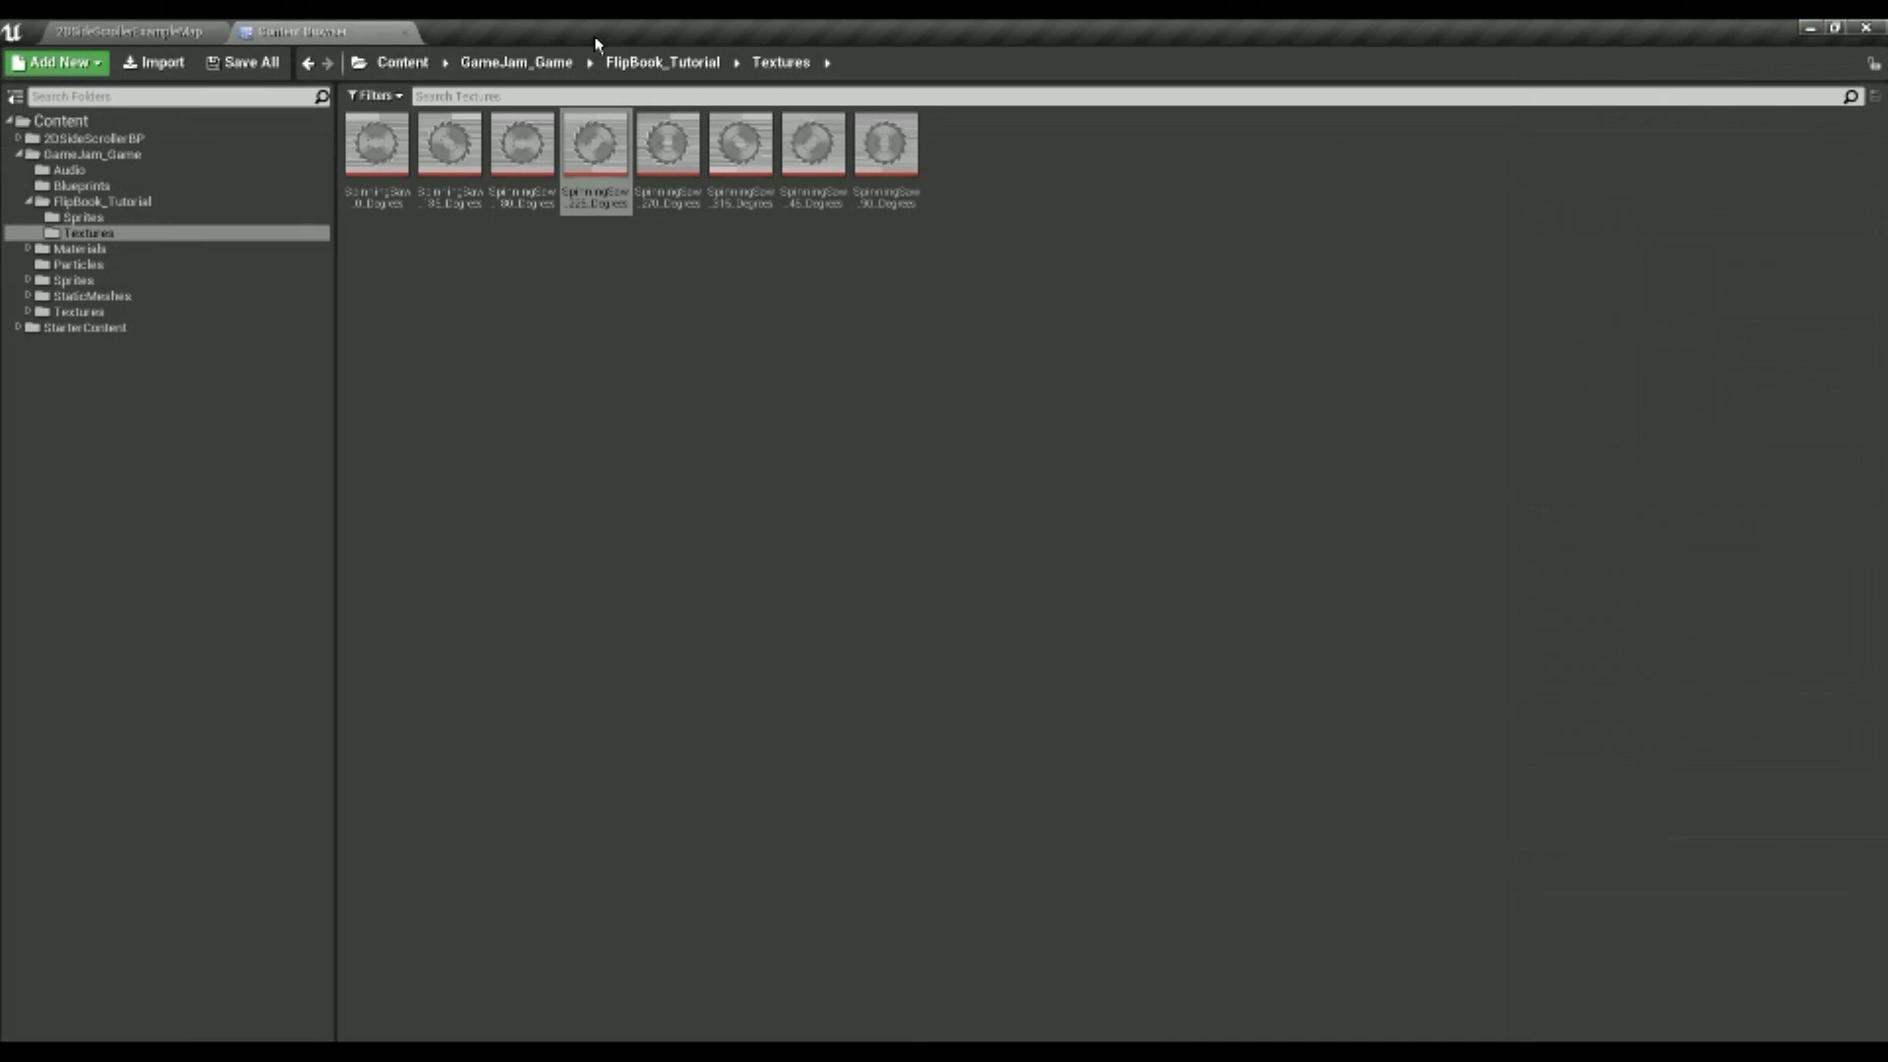
Duplicate Sprite_Saw_06 as Sprite_Saw_07, change the copy's source texture to SpinningSaw_270_Degrees, and close its editor
{"action": "left_click", "coordinate": [83, 217]}
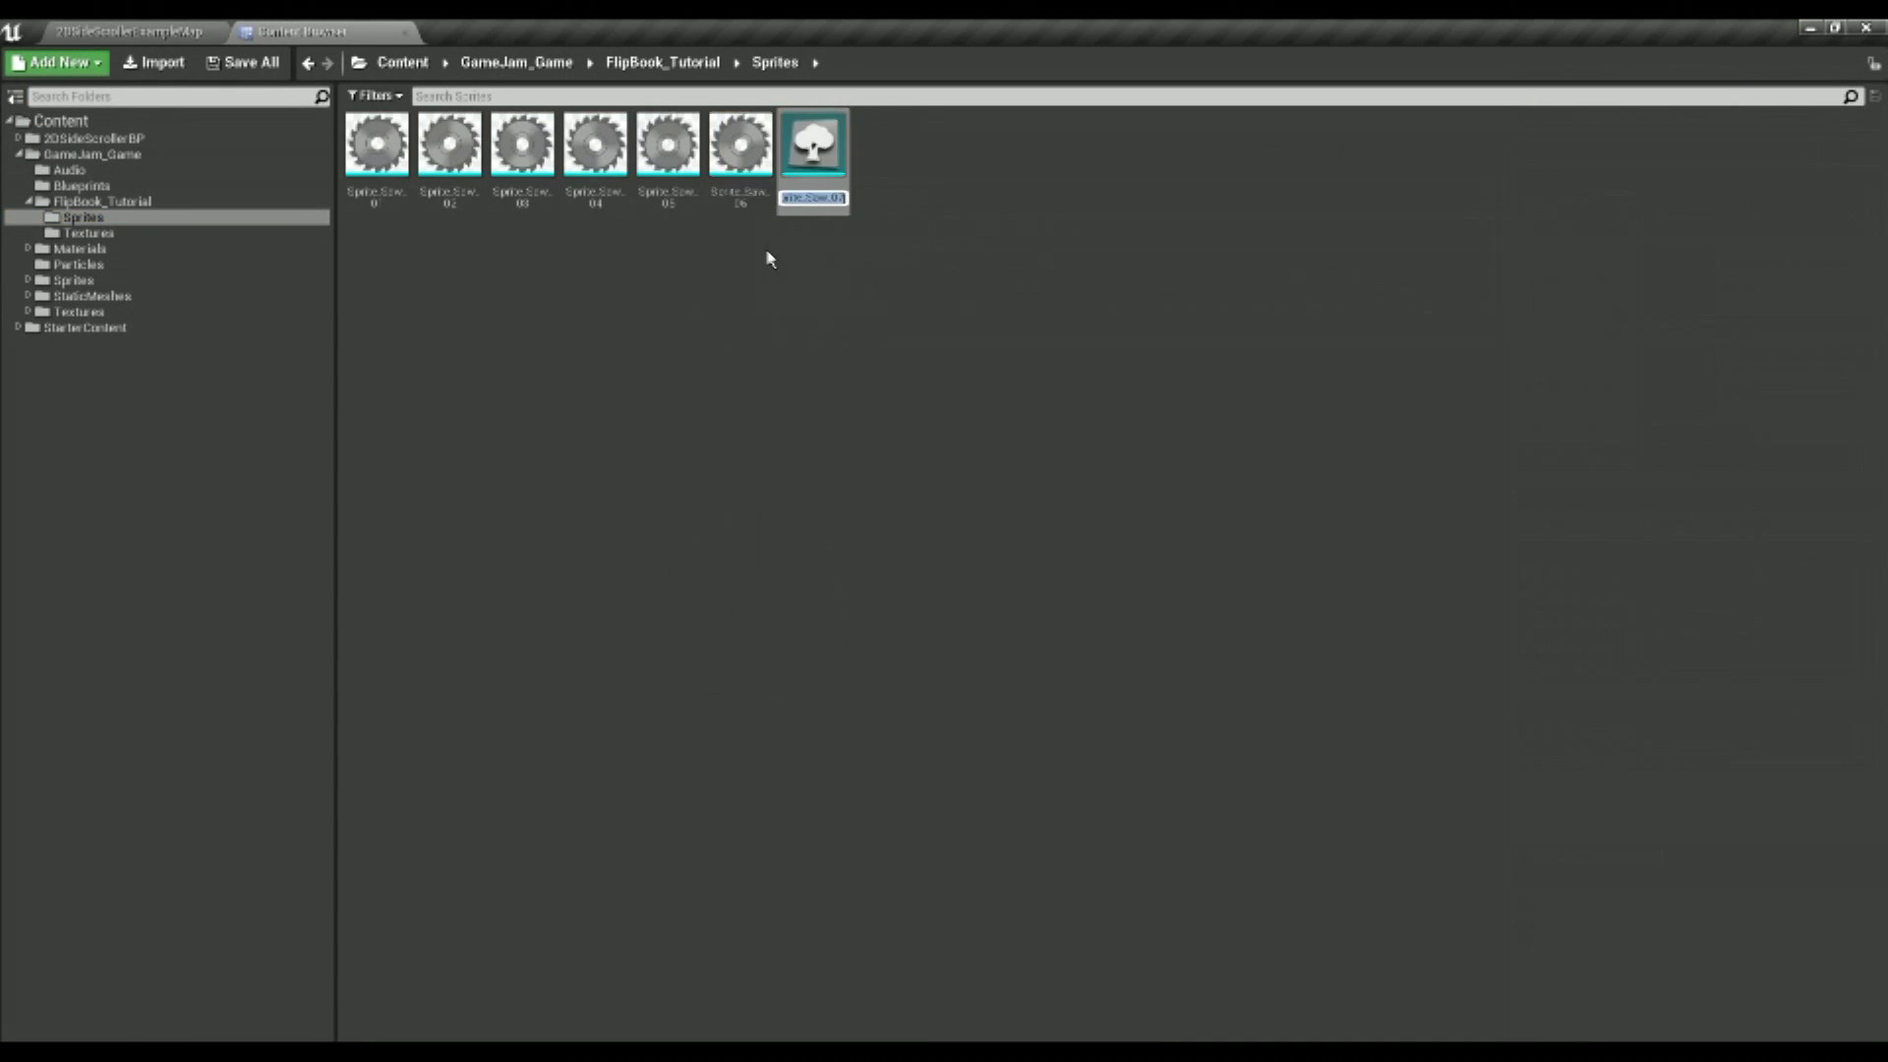
{"action": "double_click", "coordinate": [823, 154]}
{"action": "left_click", "coordinate": [295, 39]}
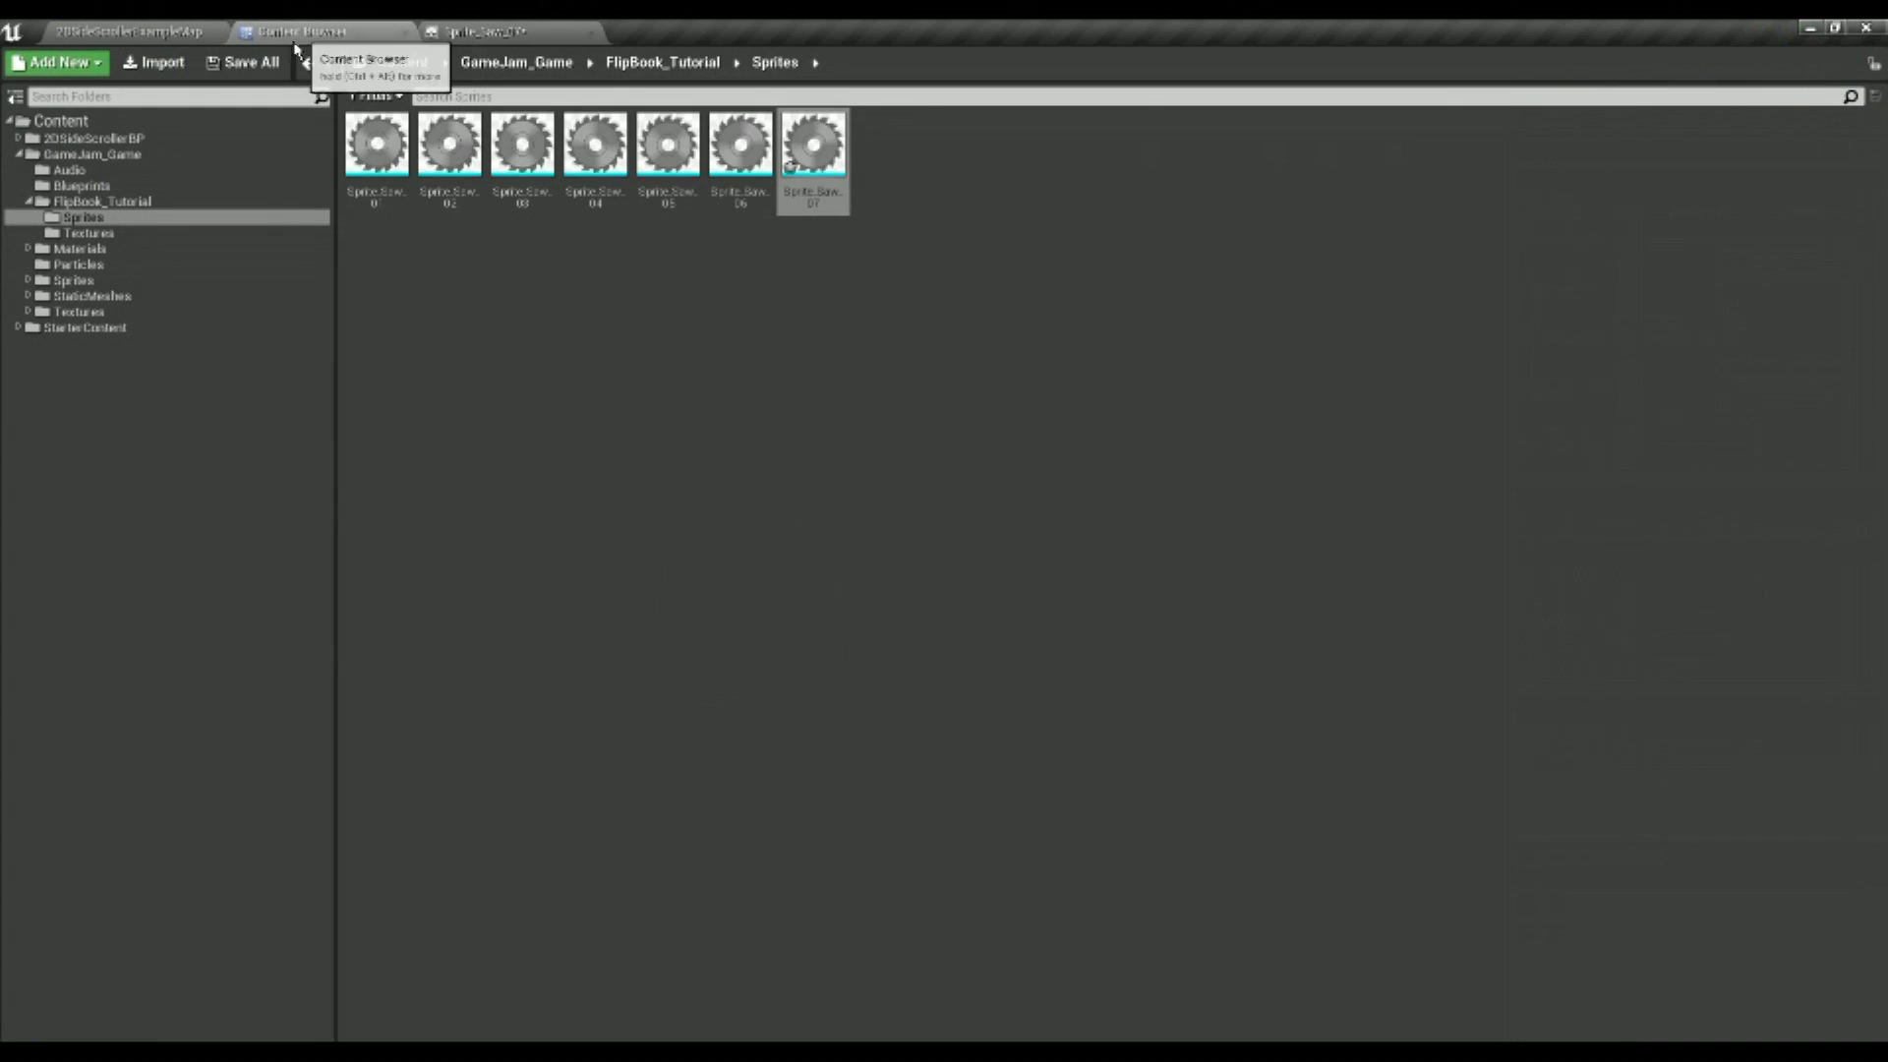
{"action": "left_click", "coordinate": [88, 233]}
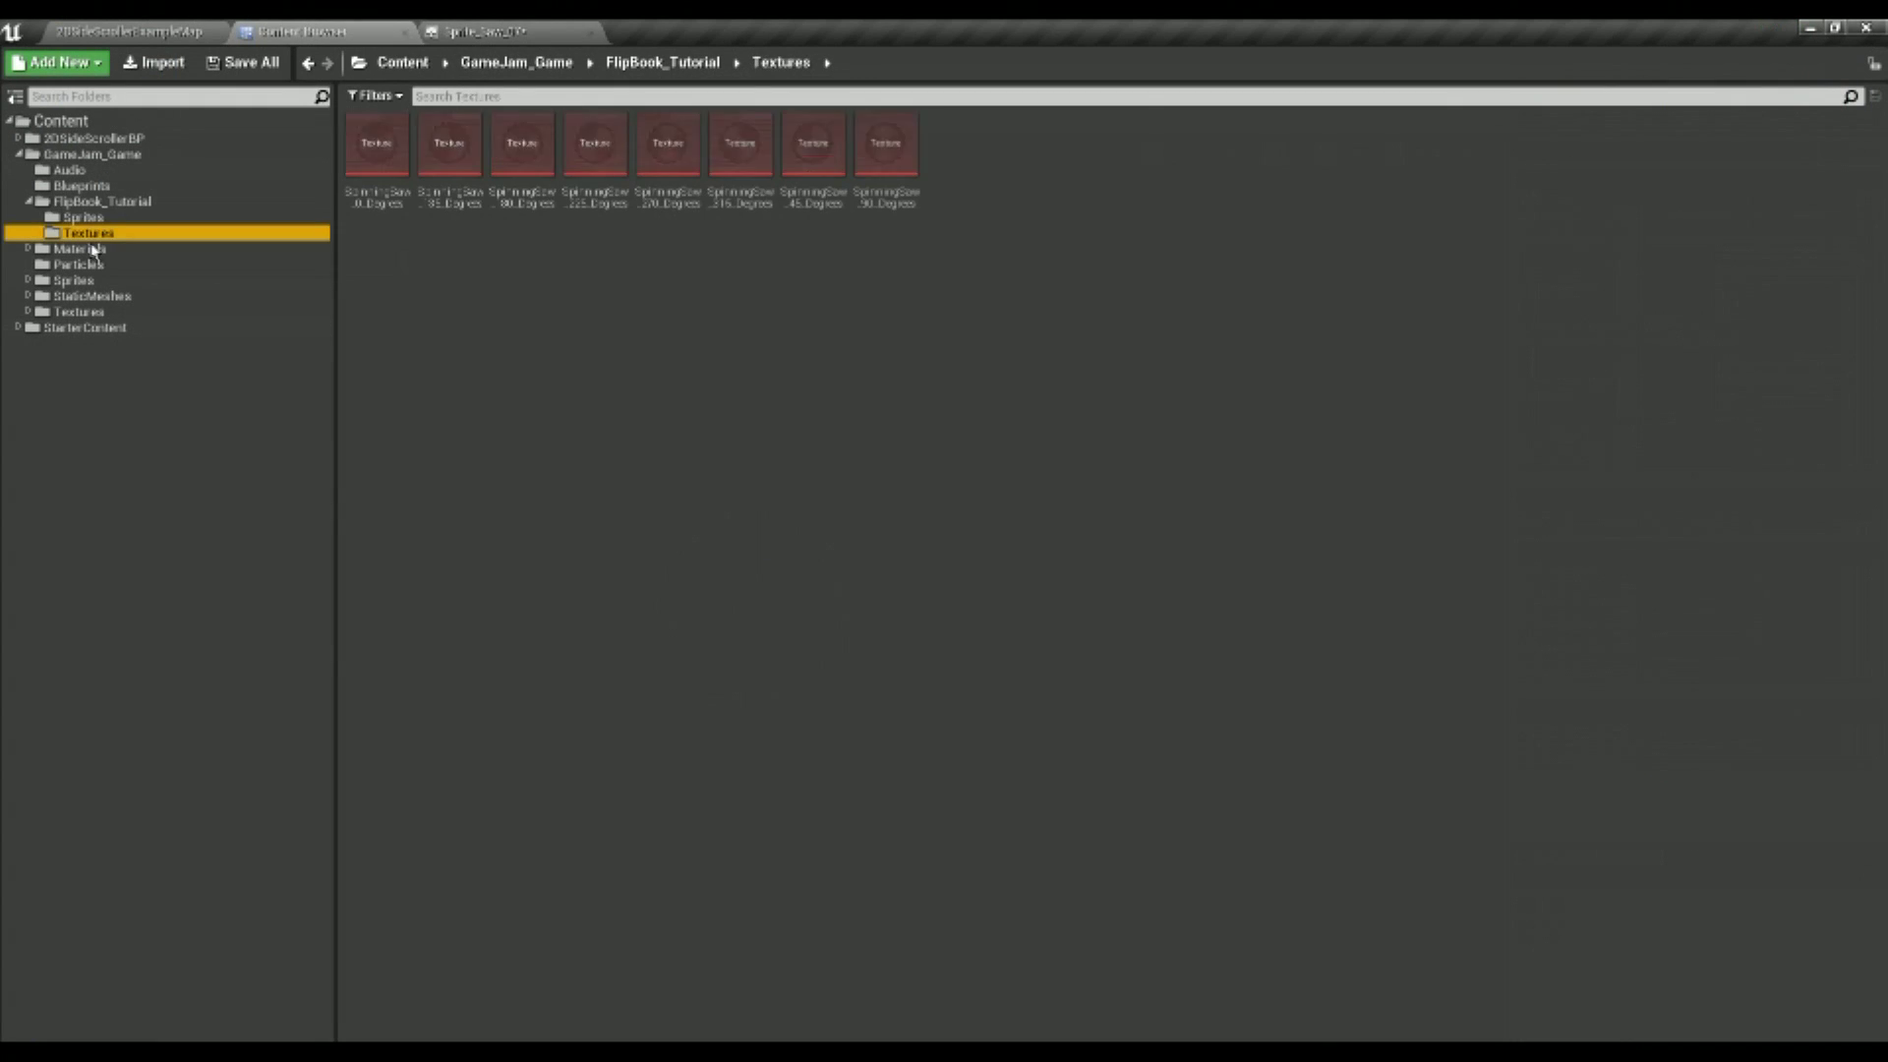
{"action": "left_click", "coordinate": [660, 154]}
{"action": "left_click", "coordinate": [502, 31]}
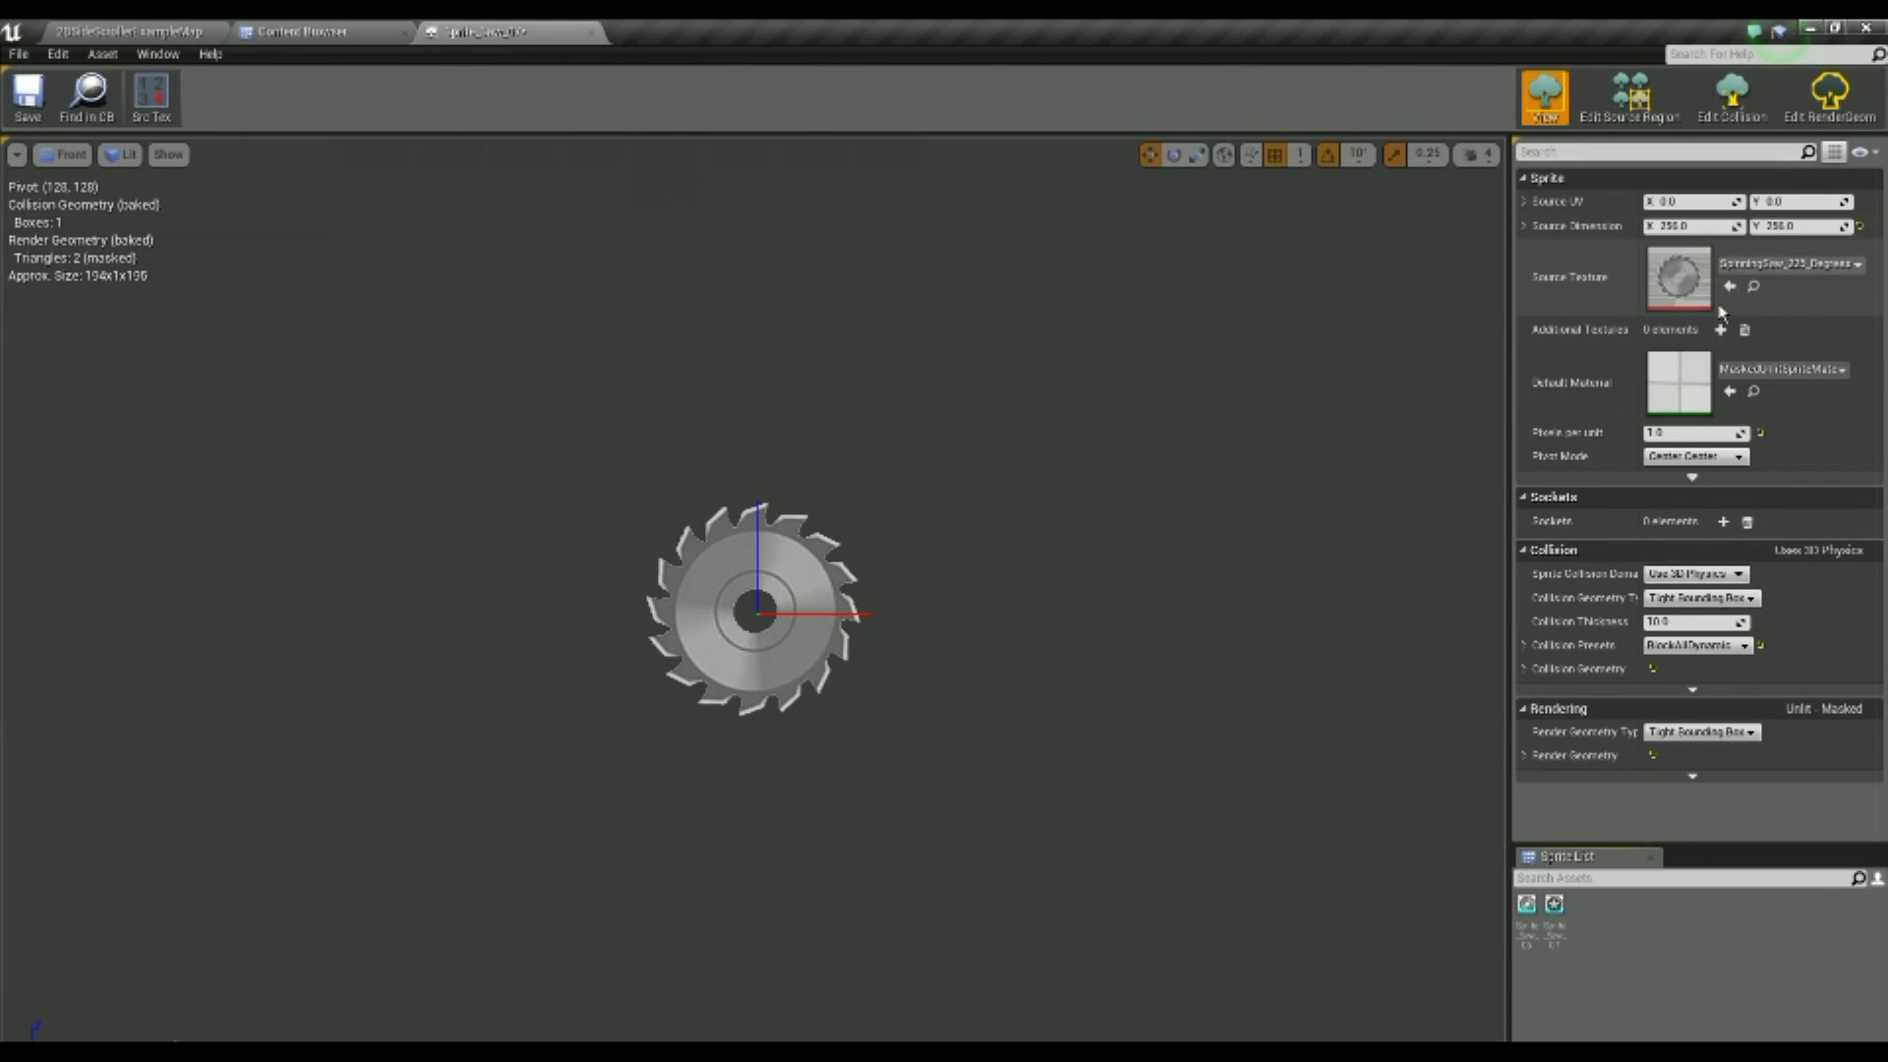
{"action": "left_click", "coordinate": [591, 32]}
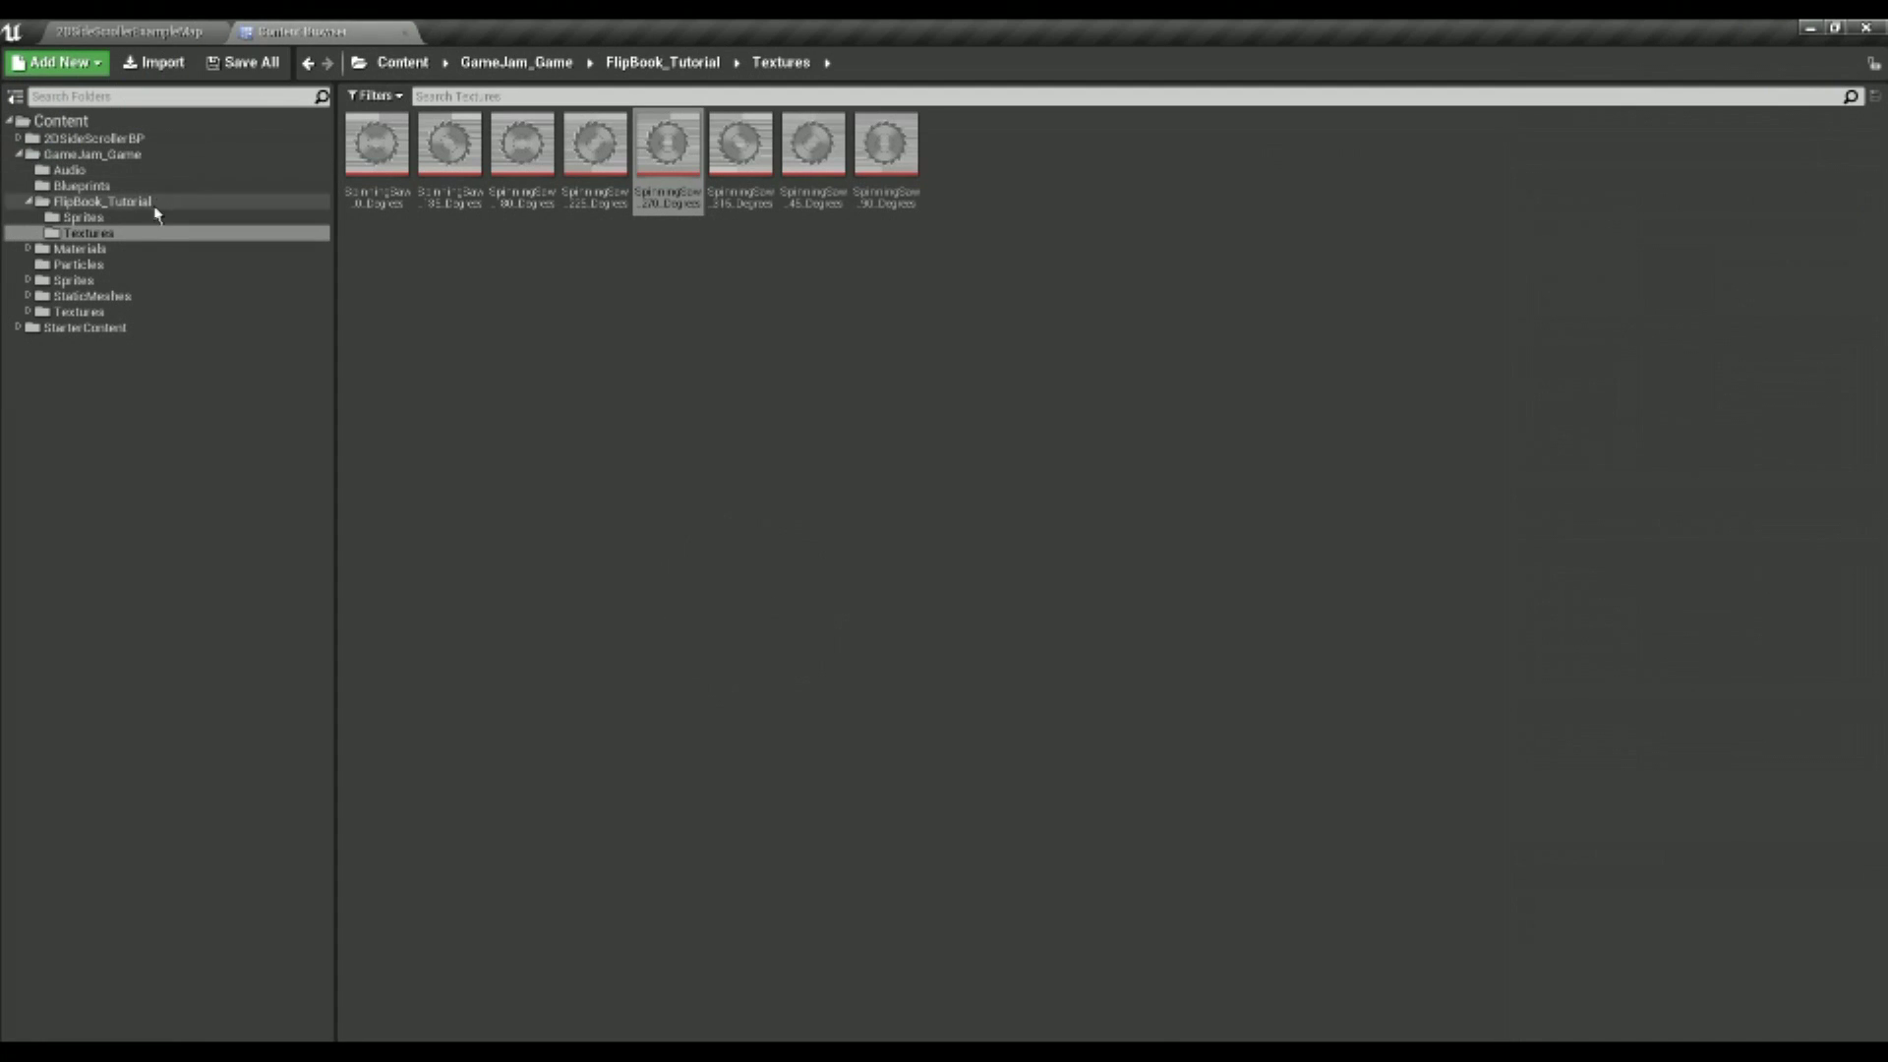
Duplicate Sprite_Saw_07 as Sprite_Saw_08 in the Sprites folder and open the copy, docking its editor beside the Content Browser
{"action": "left_click", "coordinate": [83, 217]}
{"action": "key", "text": "ctrl+w"}
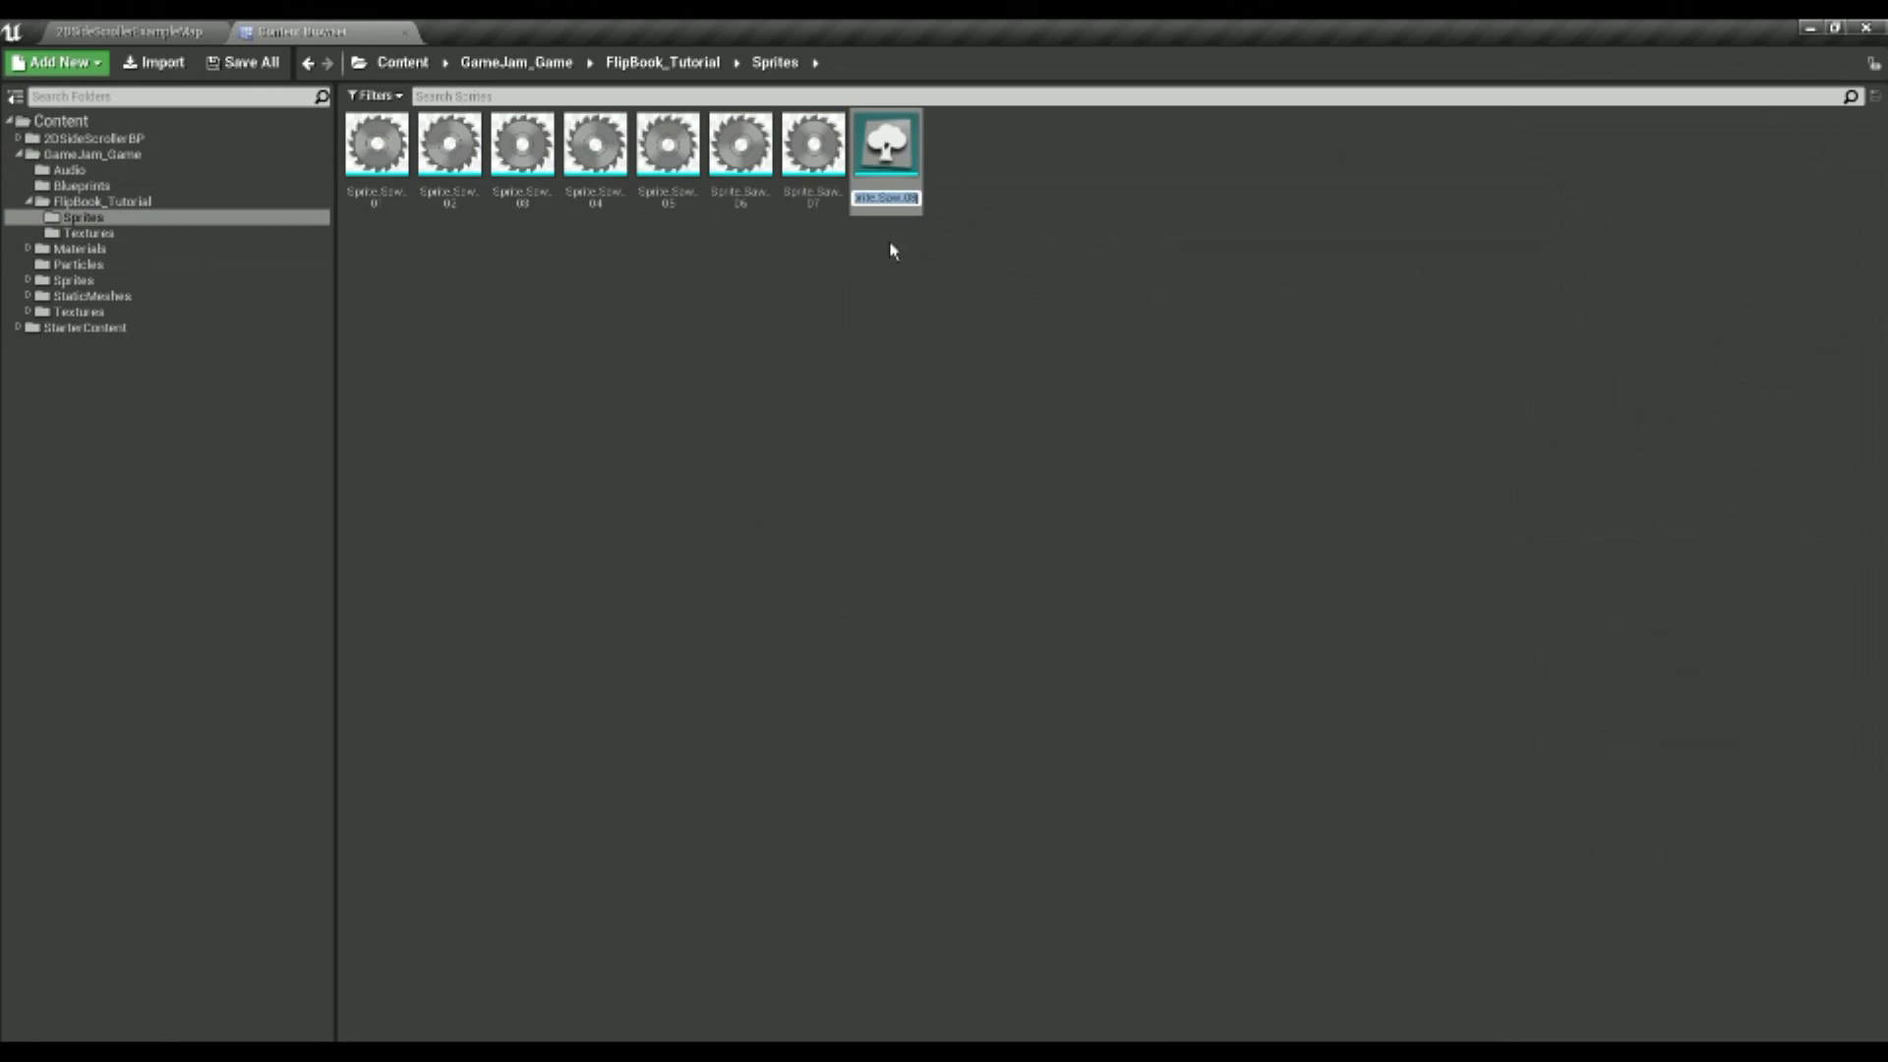
{"action": "key", "text": "Escape"}
{"action": "double_click", "coordinate": [888, 157]}
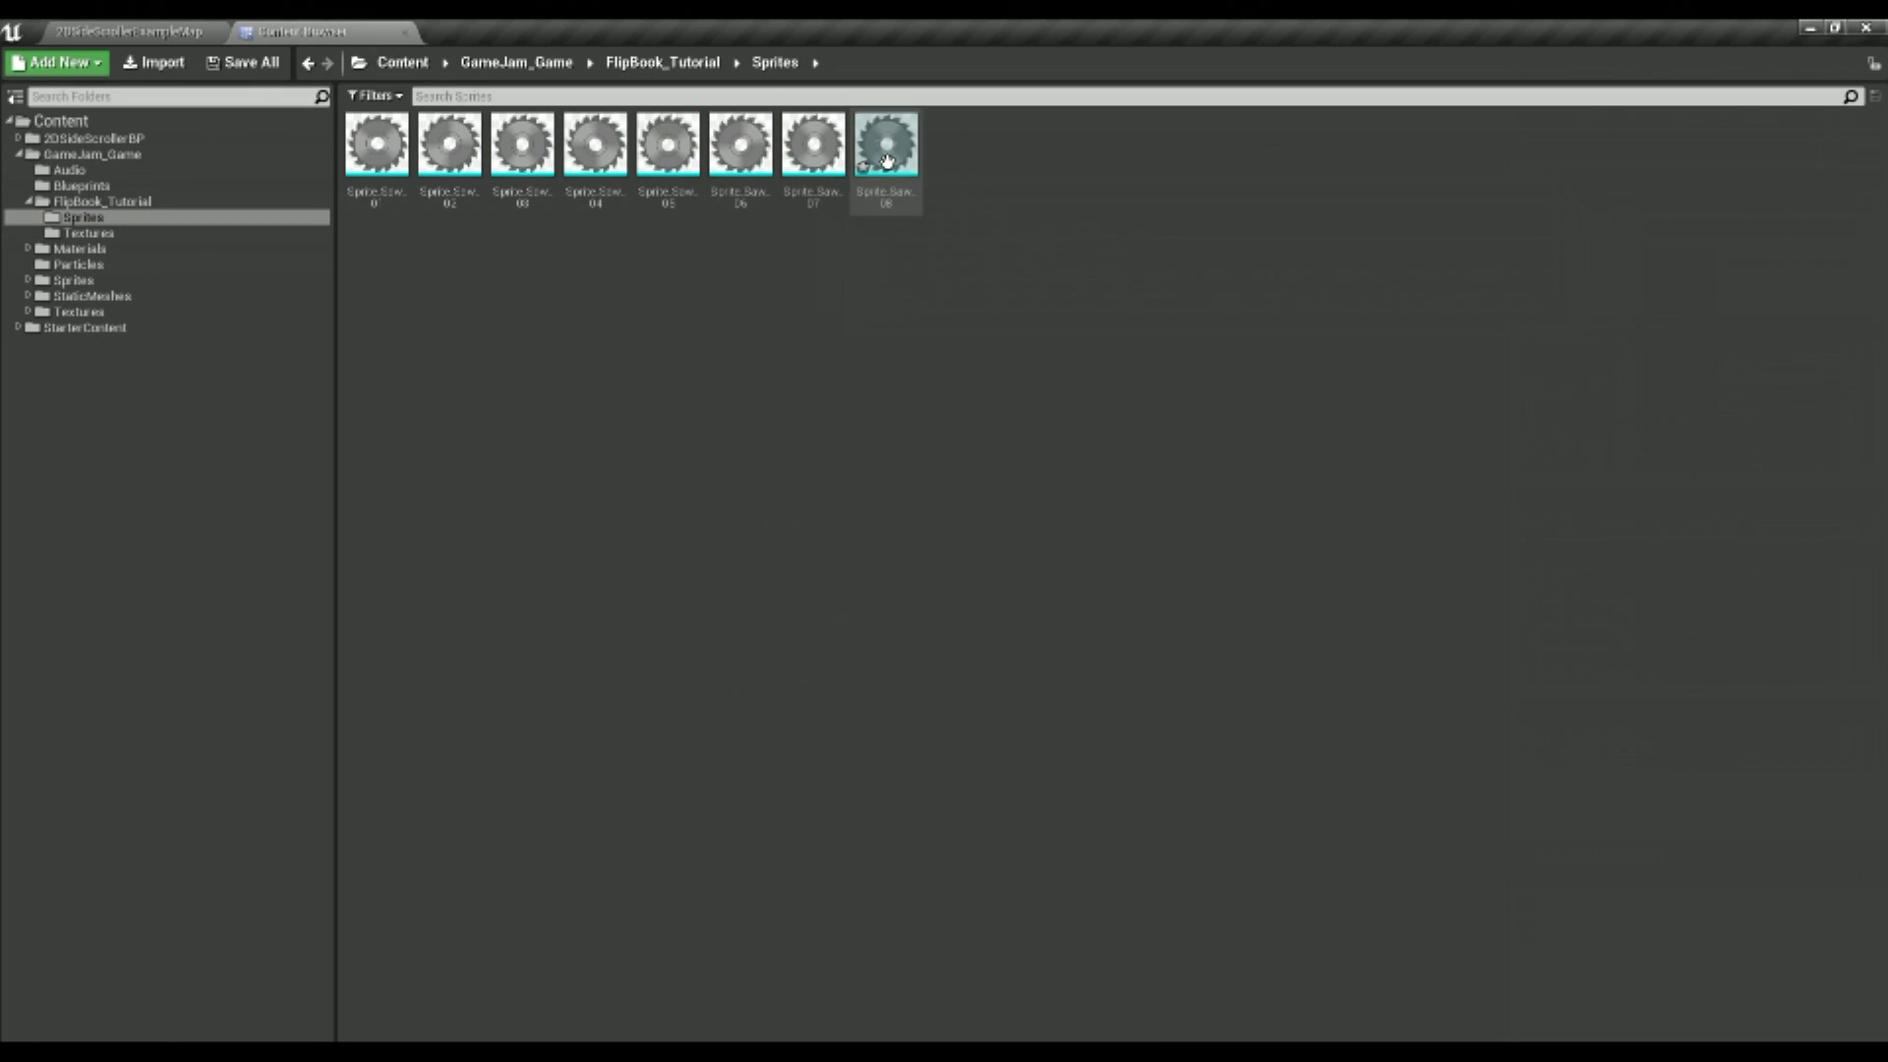
{"action": "left_click", "coordinate": [305, 32]}
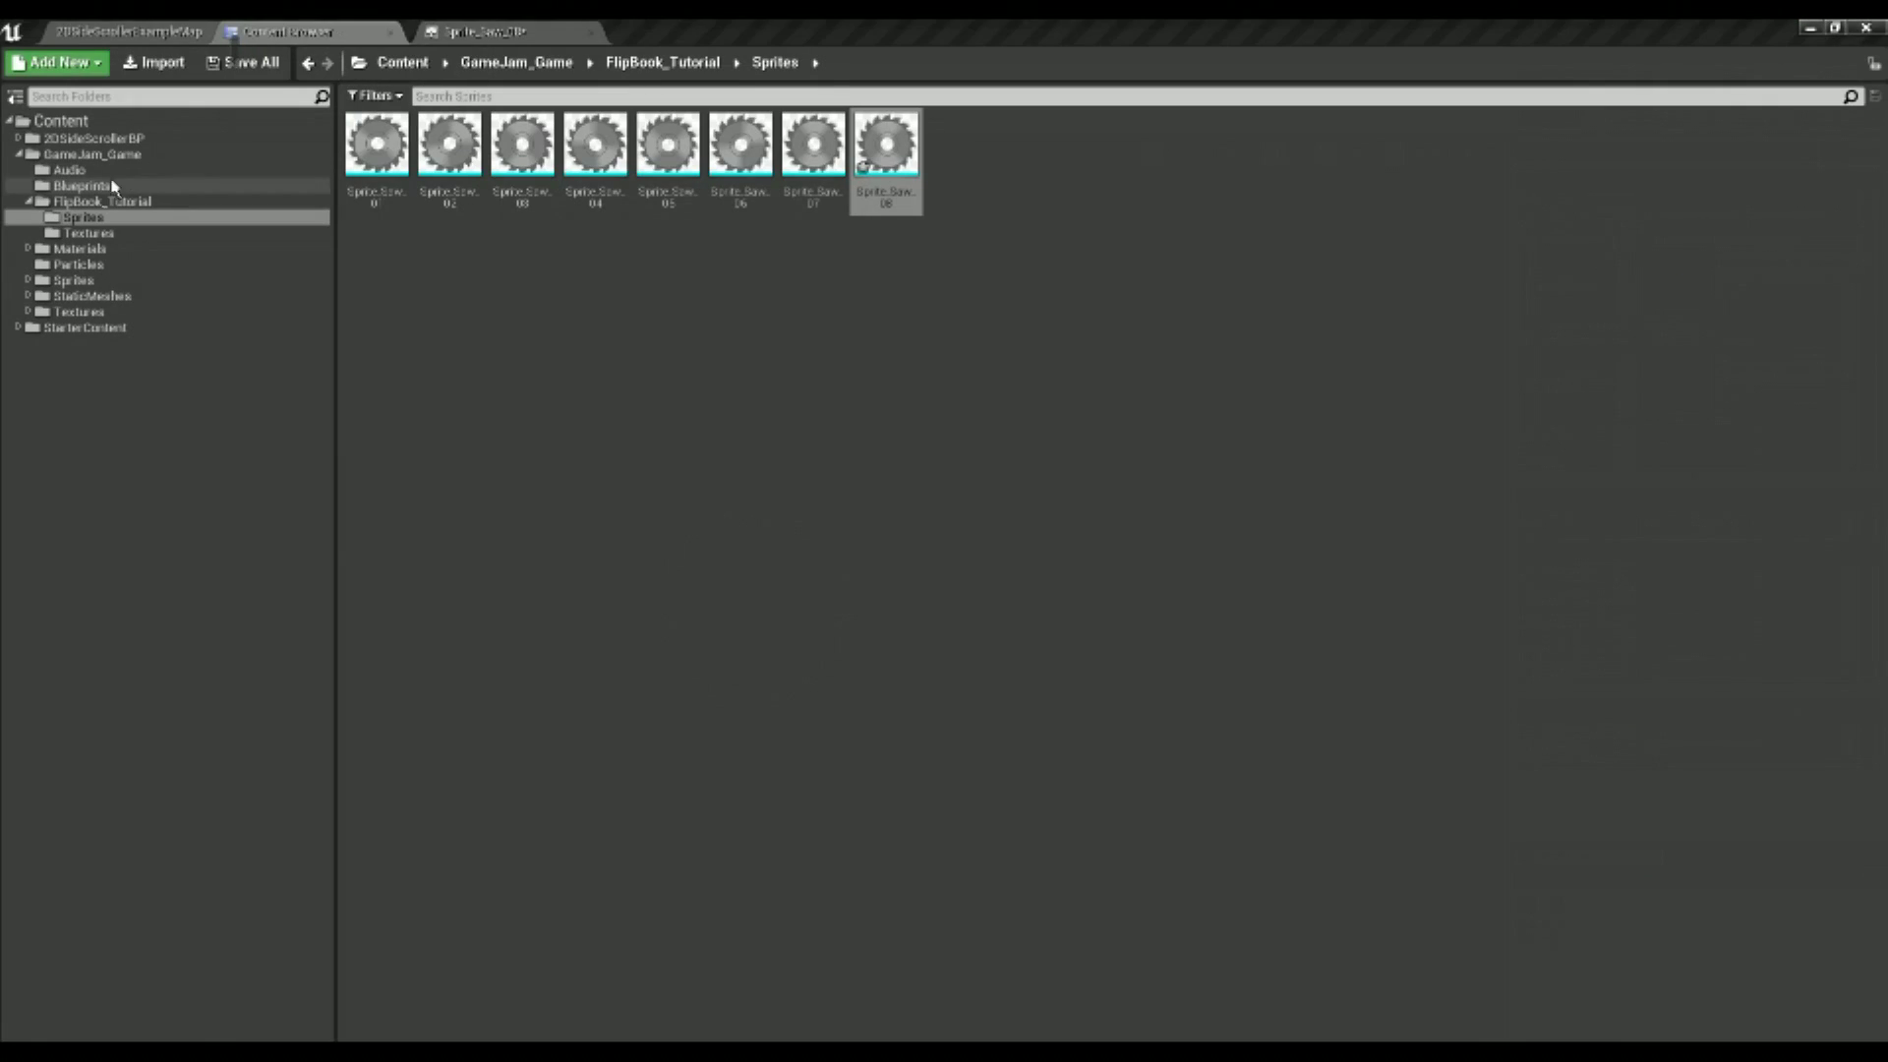
Change the source texture of Sprite_Saw_08 to SpinningSaw_315_Degrees, and close its editor
{"action": "left_click", "coordinate": [86, 233]}
{"action": "left_click", "coordinate": [740, 147]}
{"action": "left_click", "coordinate": [566, 30]}
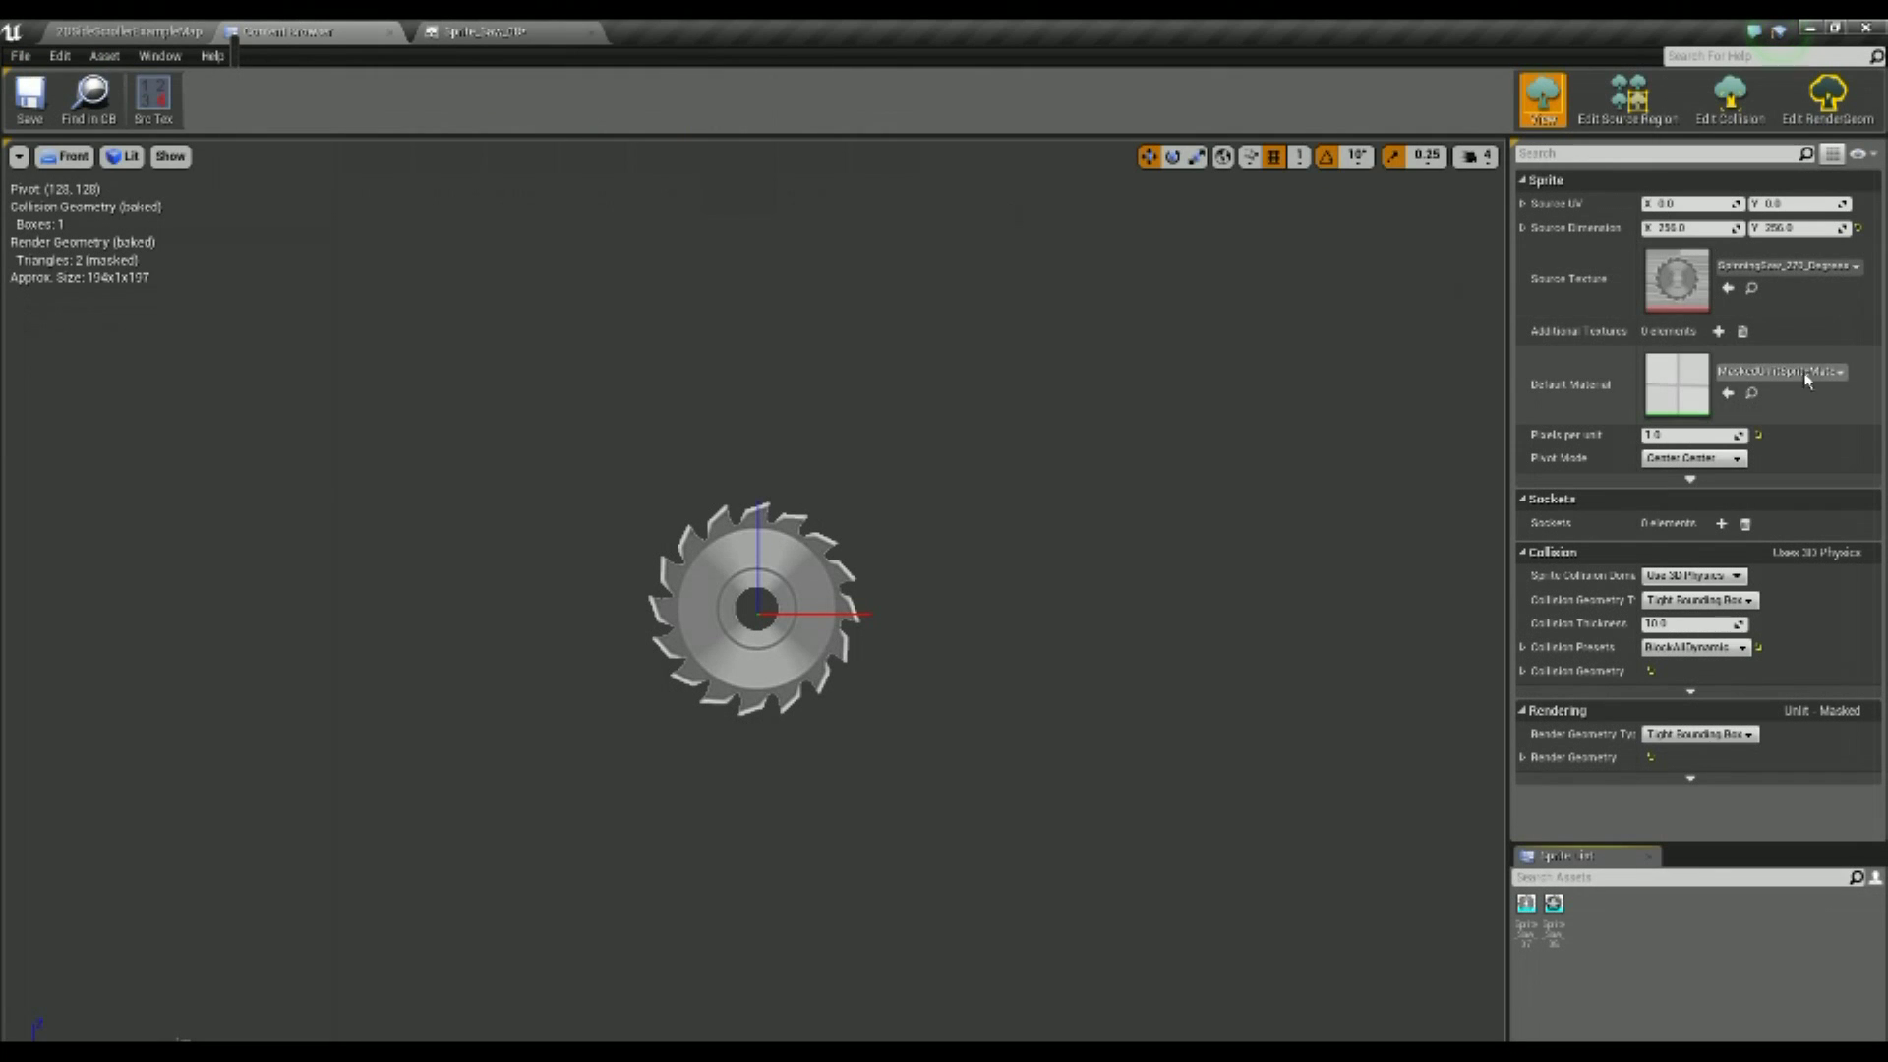
{"action": "left_click", "coordinate": [1728, 289]}
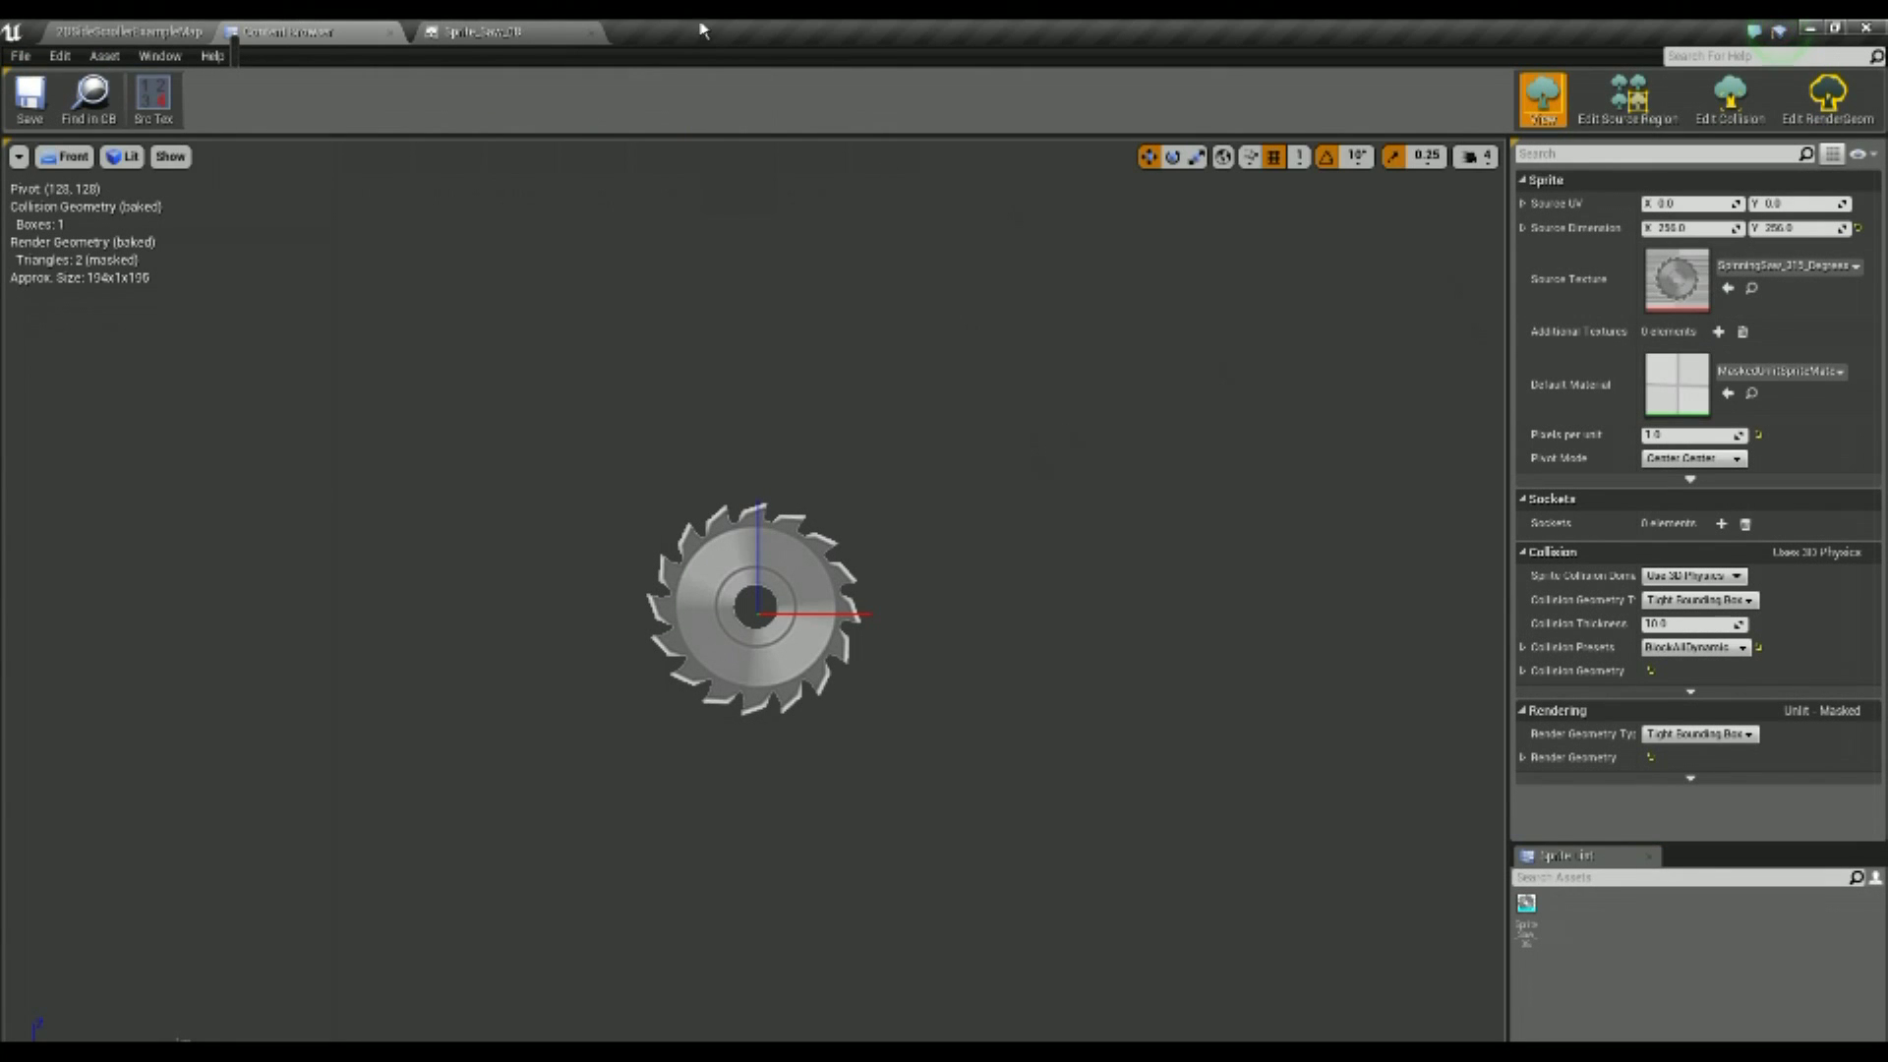
{"action": "left_click", "coordinate": [590, 33]}
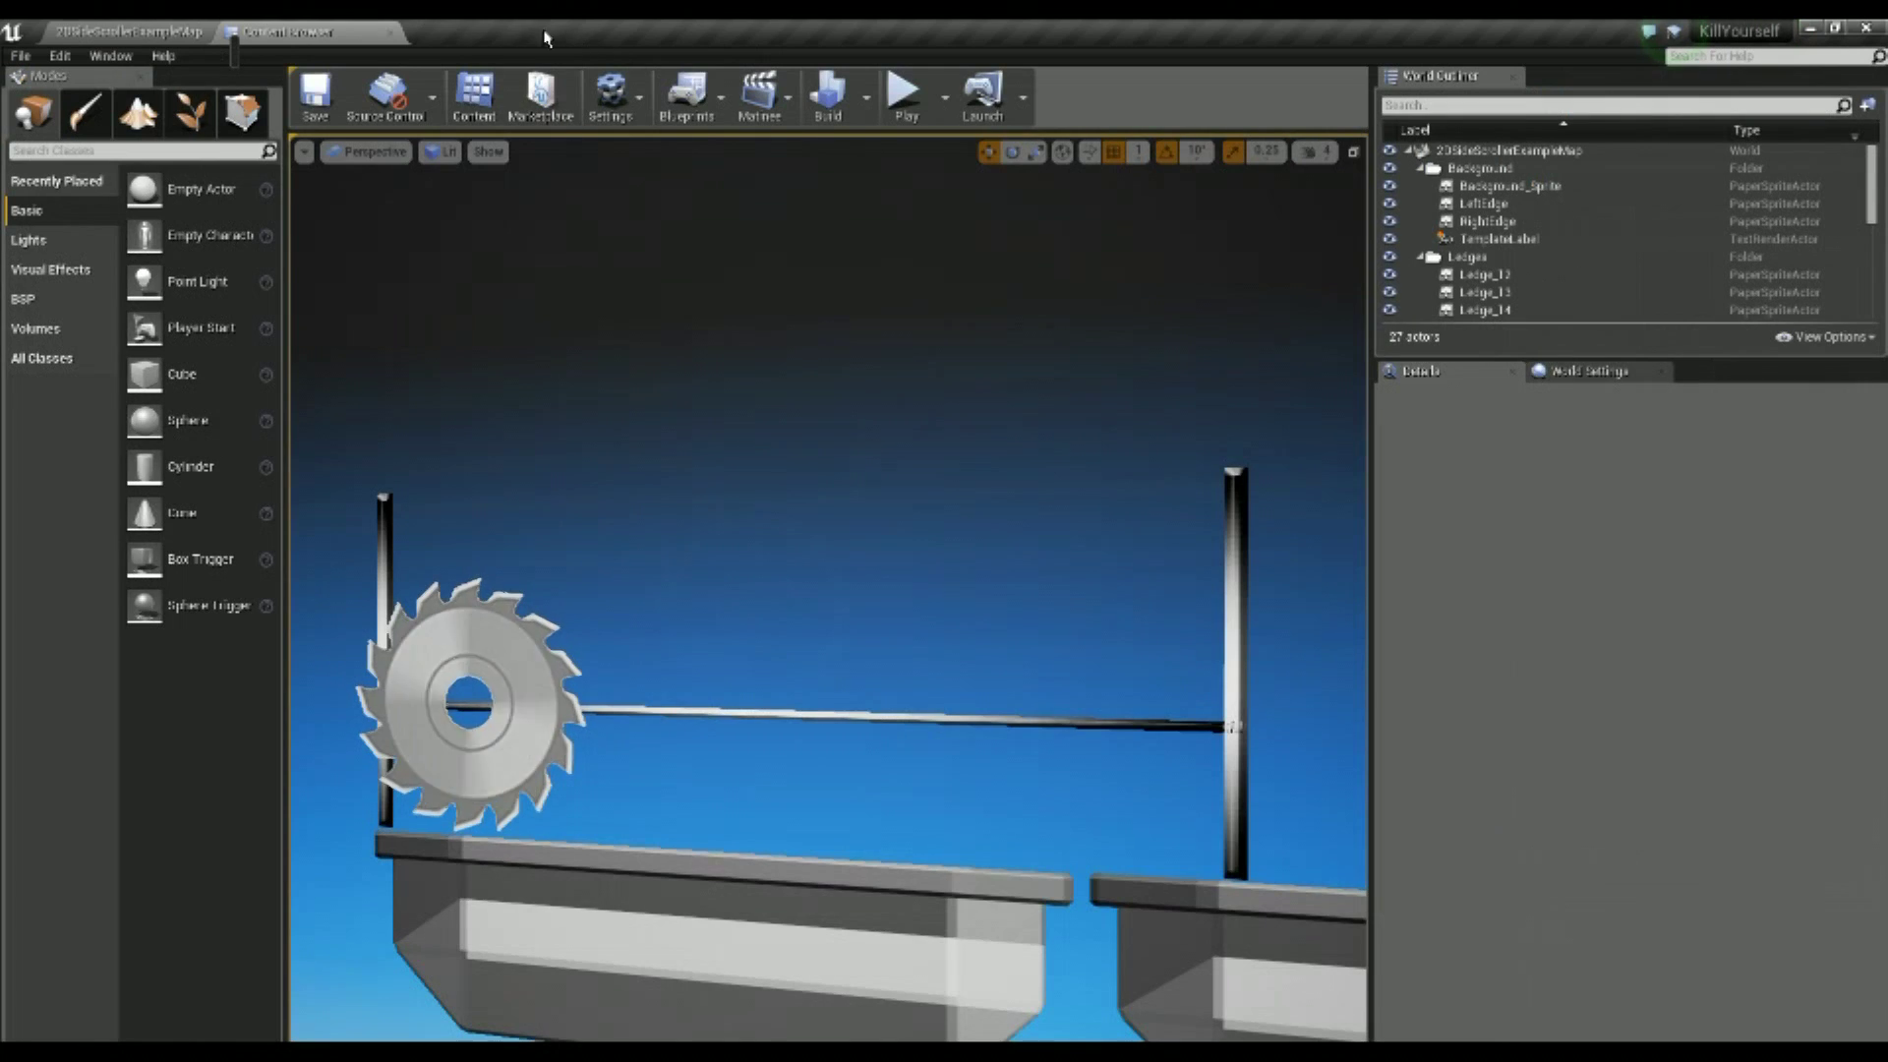
Return to the Content Browser and create a folder named Flipbook inside FlipBook_Tutorial
{"action": "left_click", "coordinate": [246, 32]}
{"action": "left_click_drag", "start_coordinate": [236, 44], "coordinate": [306, 39]}
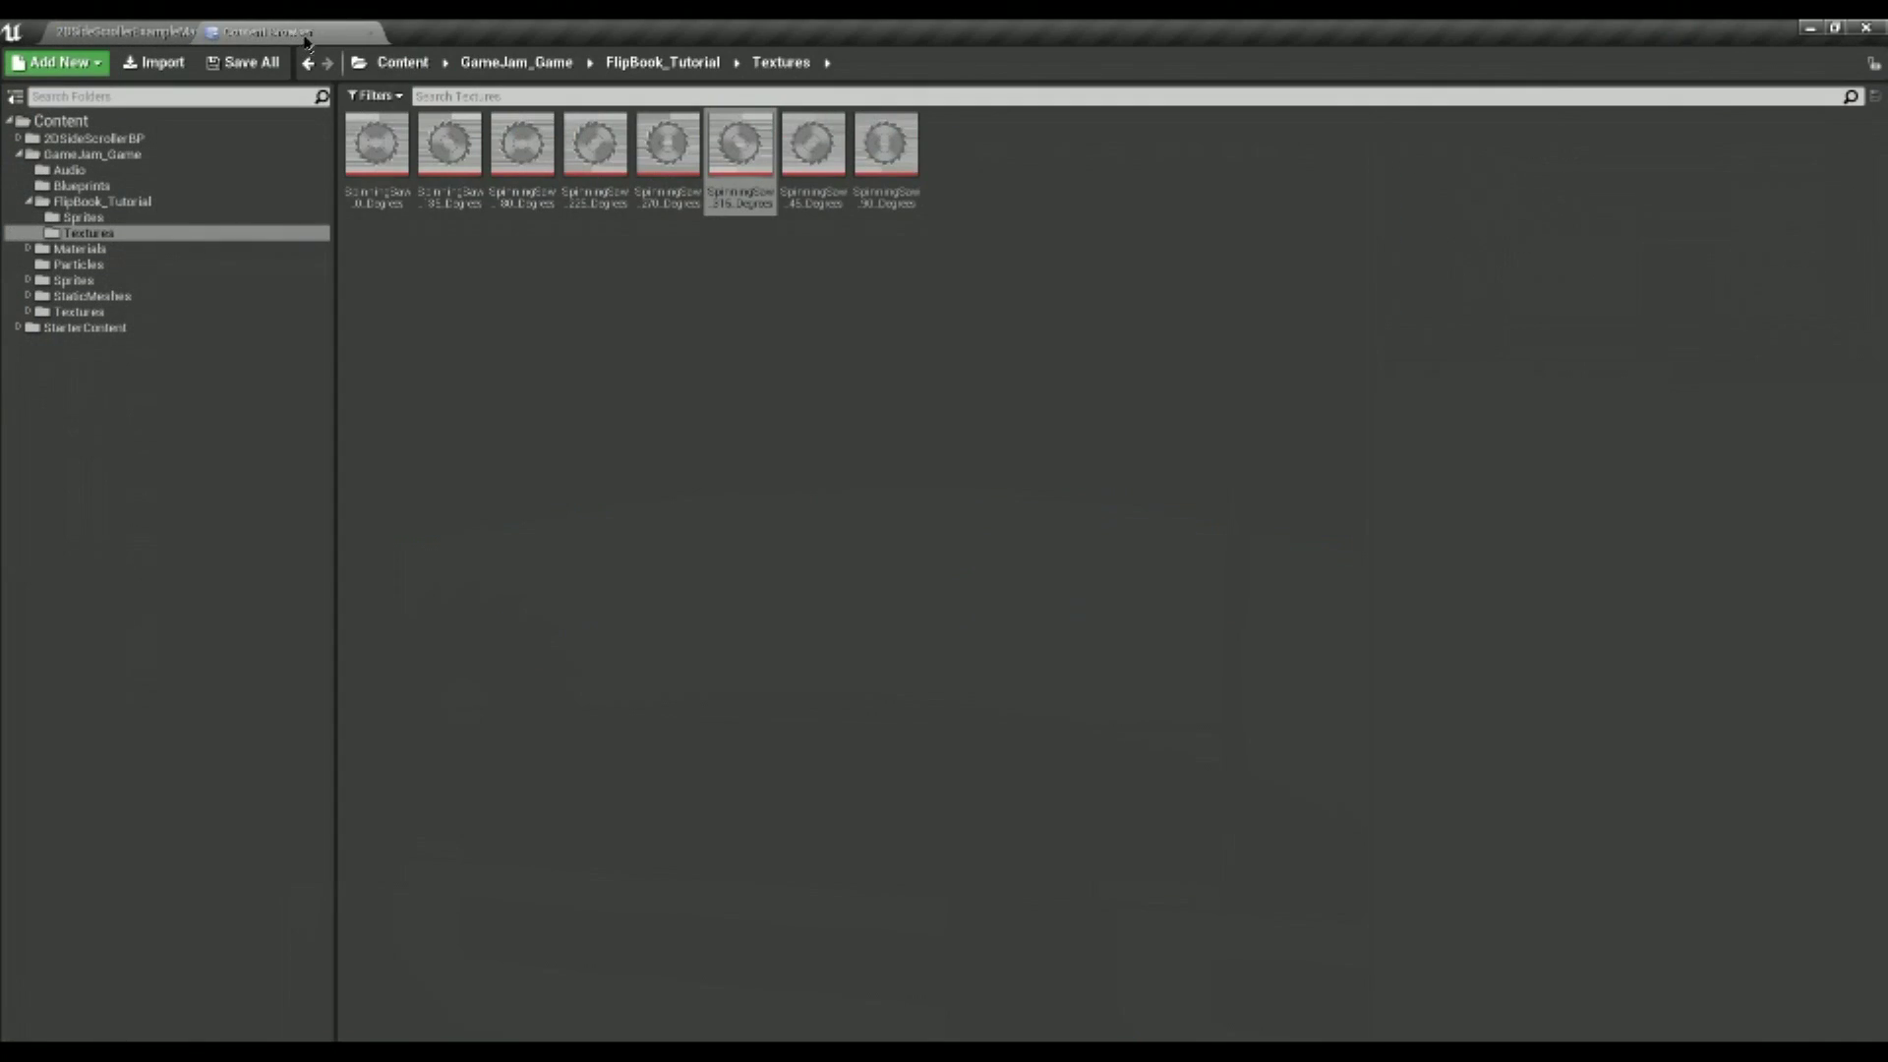
{"action": "left_click", "coordinate": [143, 218]}
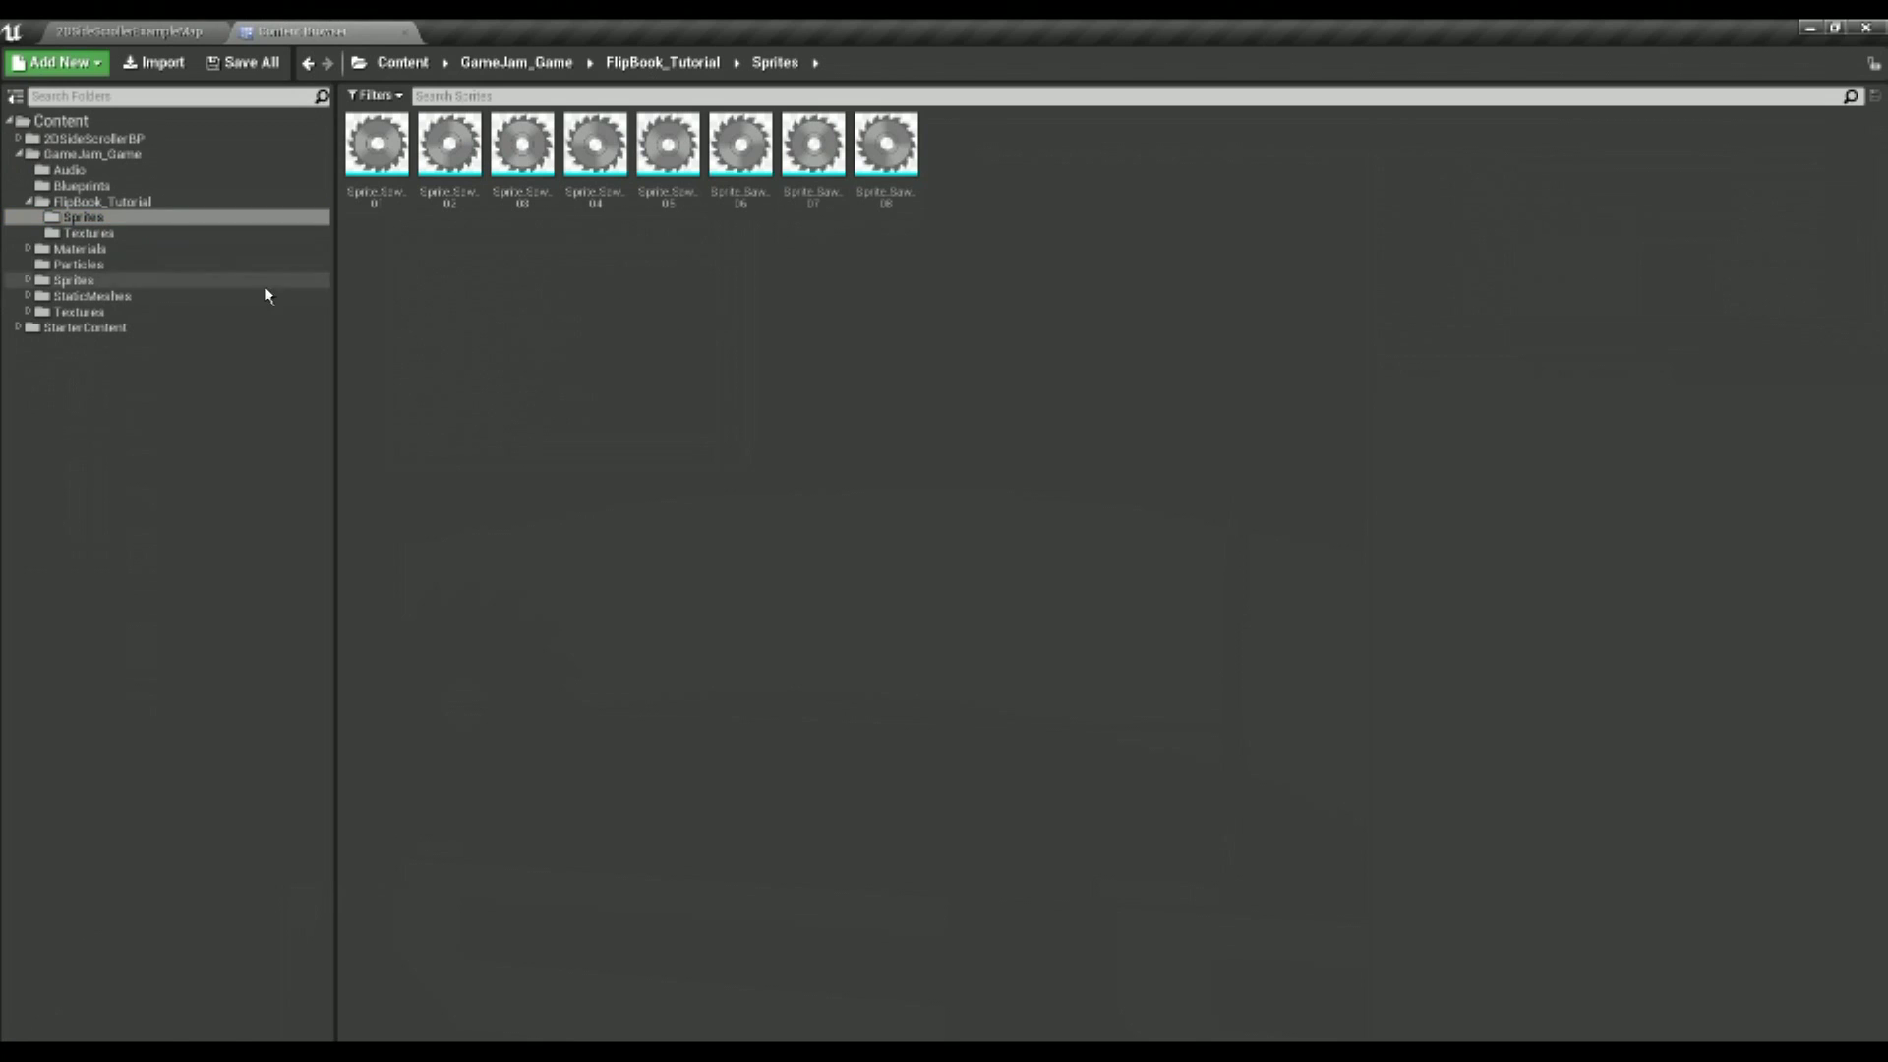
{"action": "left_click", "coordinate": [147, 200]}
{"action": "right_click", "coordinate": [147, 204]}
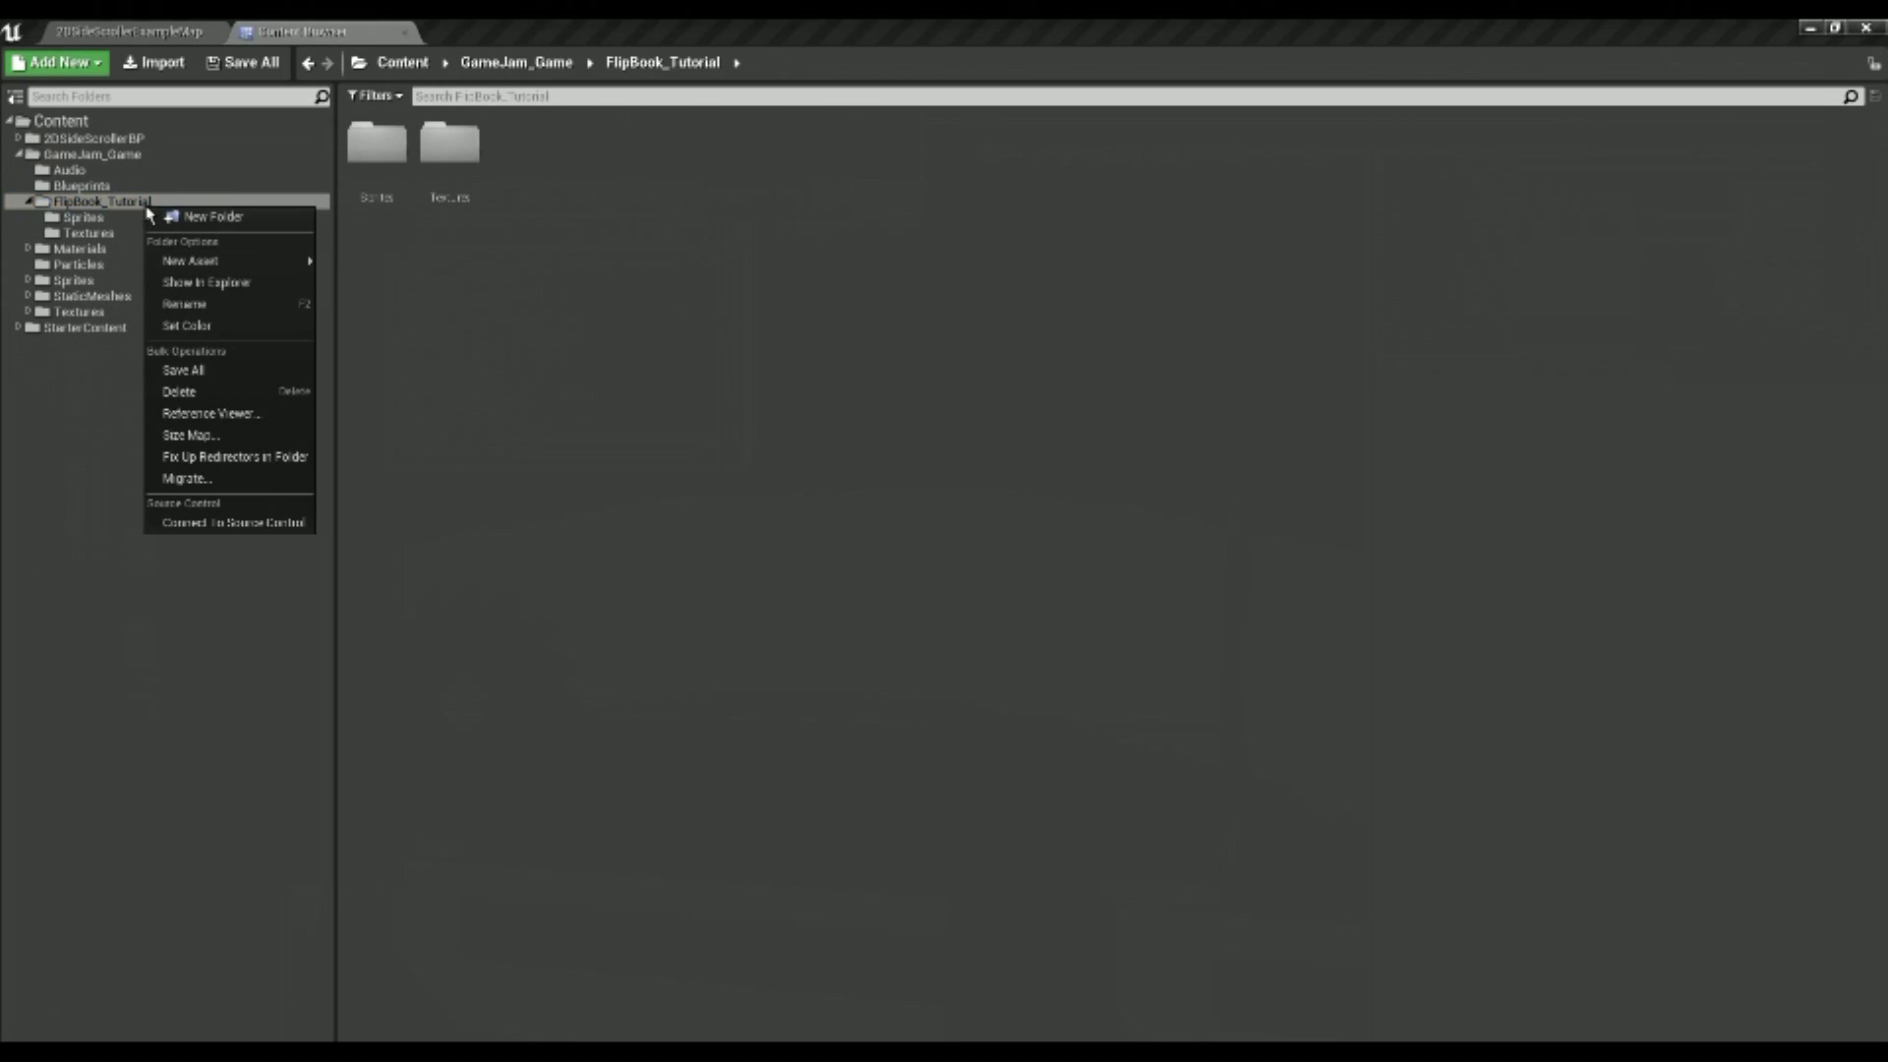
{"action": "left_click", "coordinate": [197, 216]}
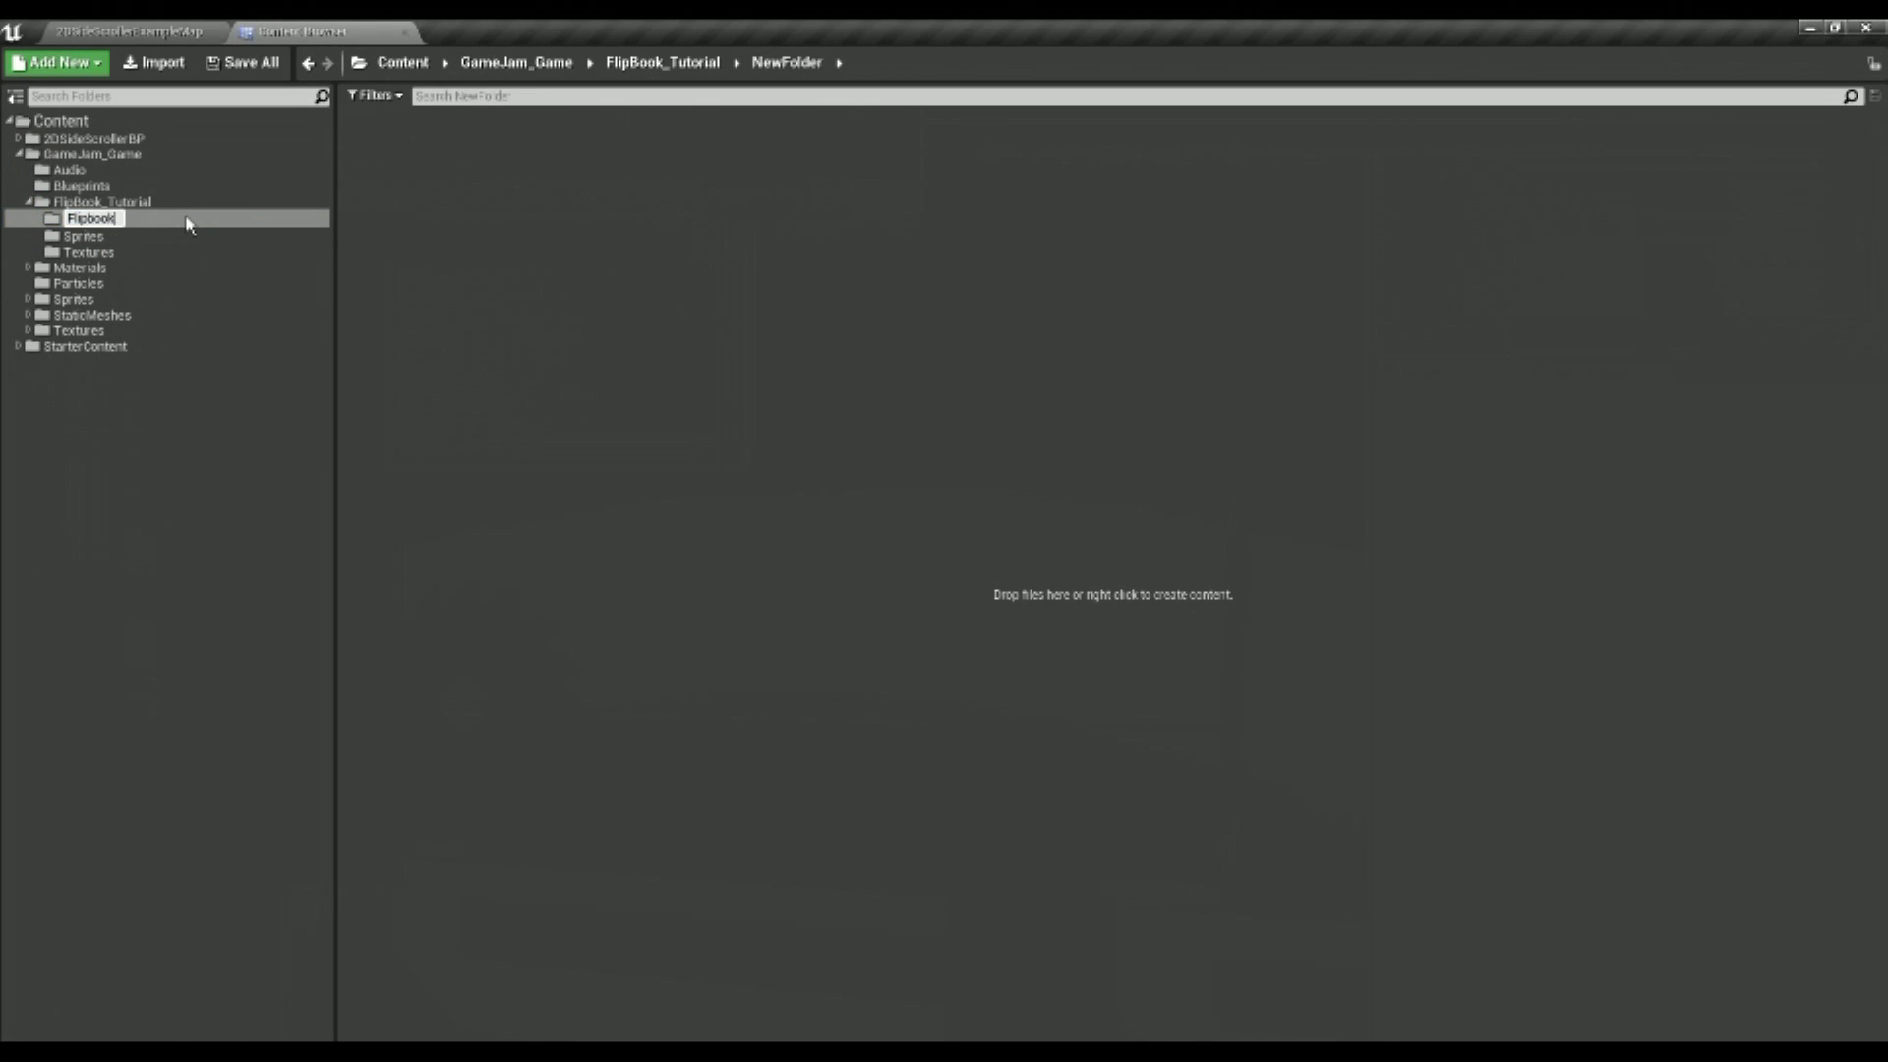
{"action": "key", "text": "Return"}
Create a Paper Flipbook asset named FB_SpinningSaw in the Flipbook folder
{"action": "right_click", "coordinate": [514, 225]}
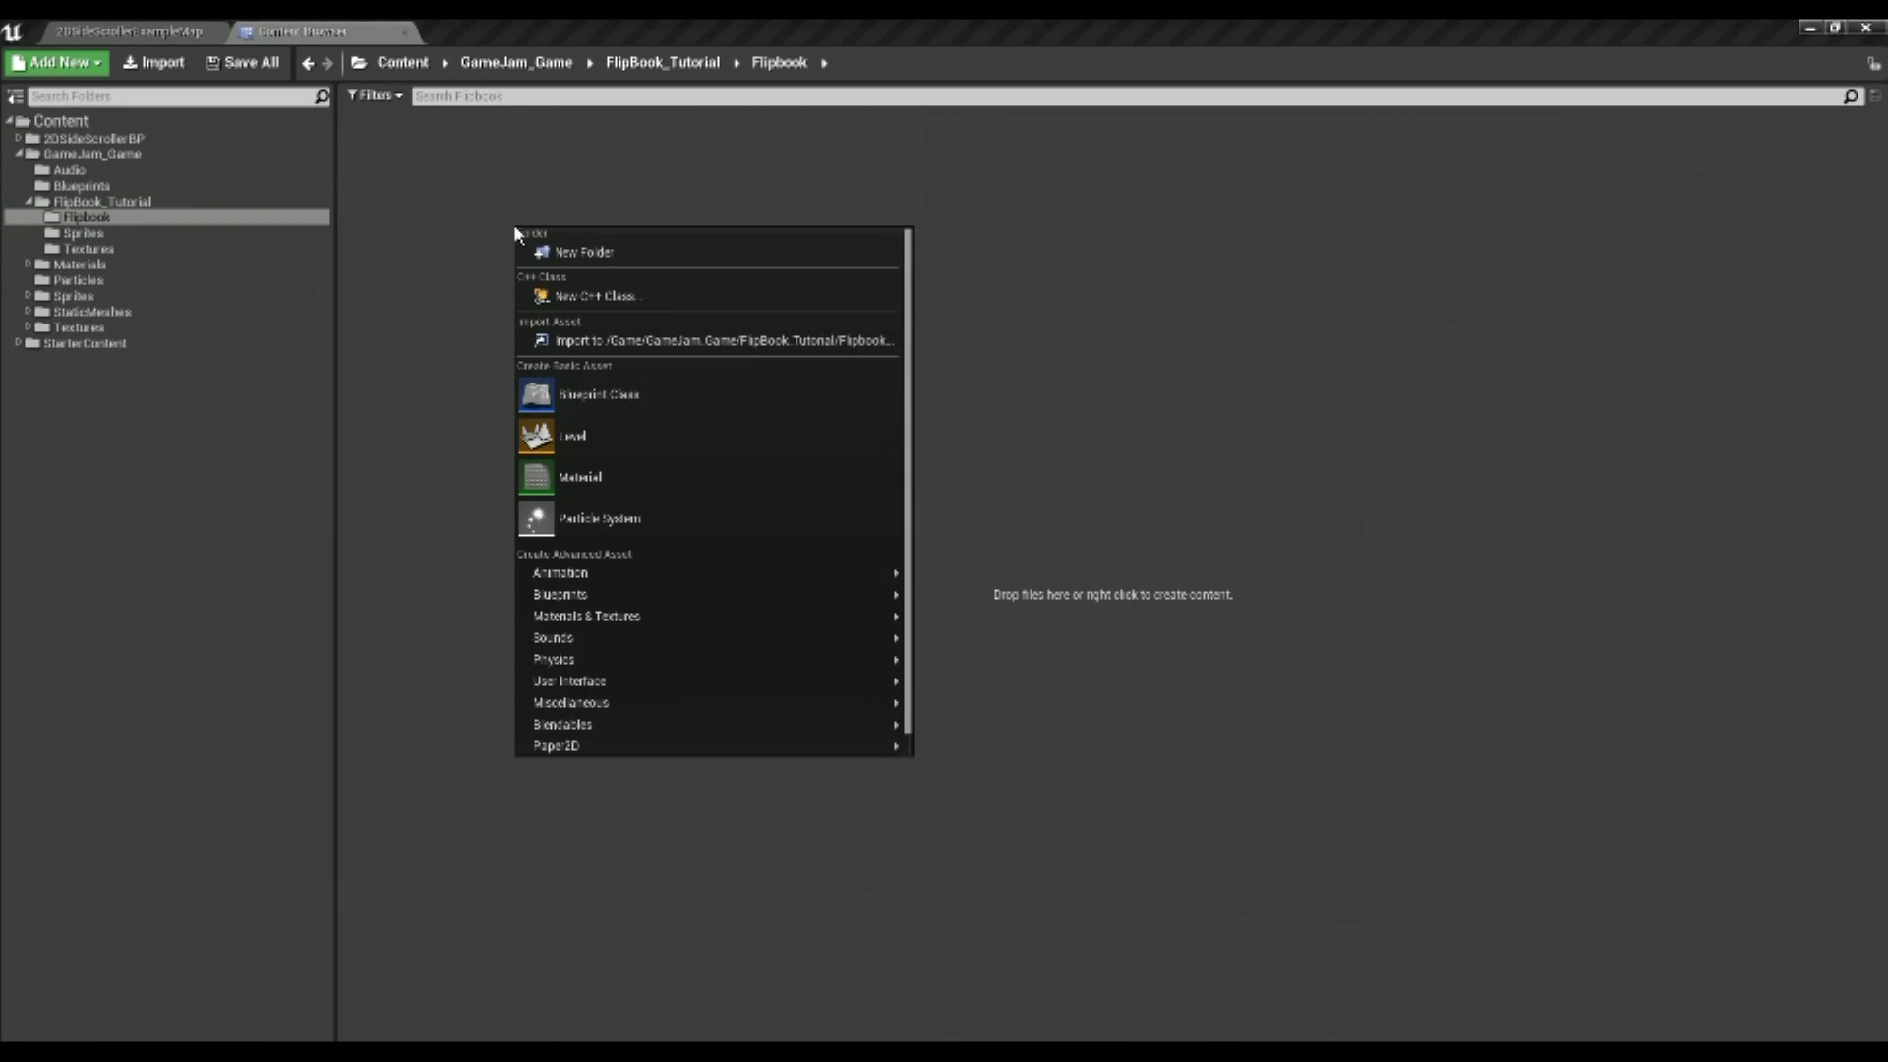
{"action": "mouse_move", "coordinate": [656, 578]}
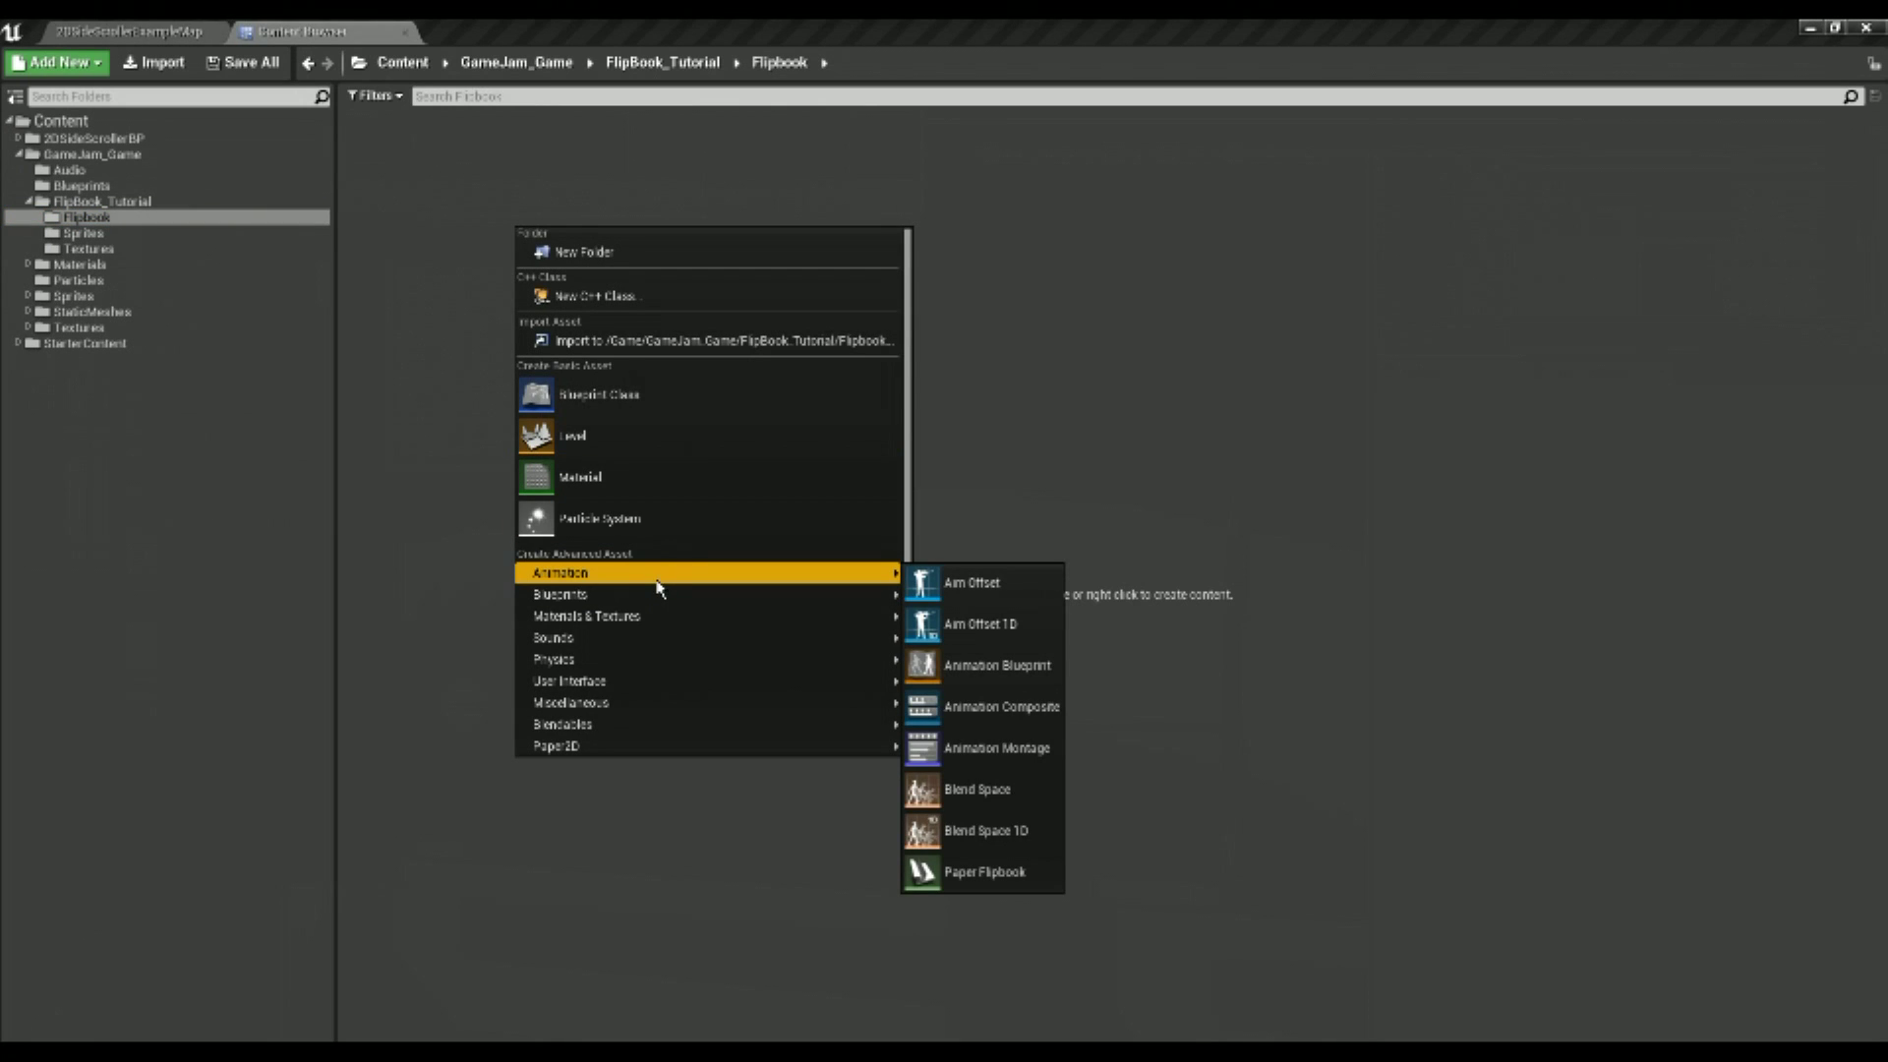
{"action": "mouse_move", "coordinate": [677, 746]}
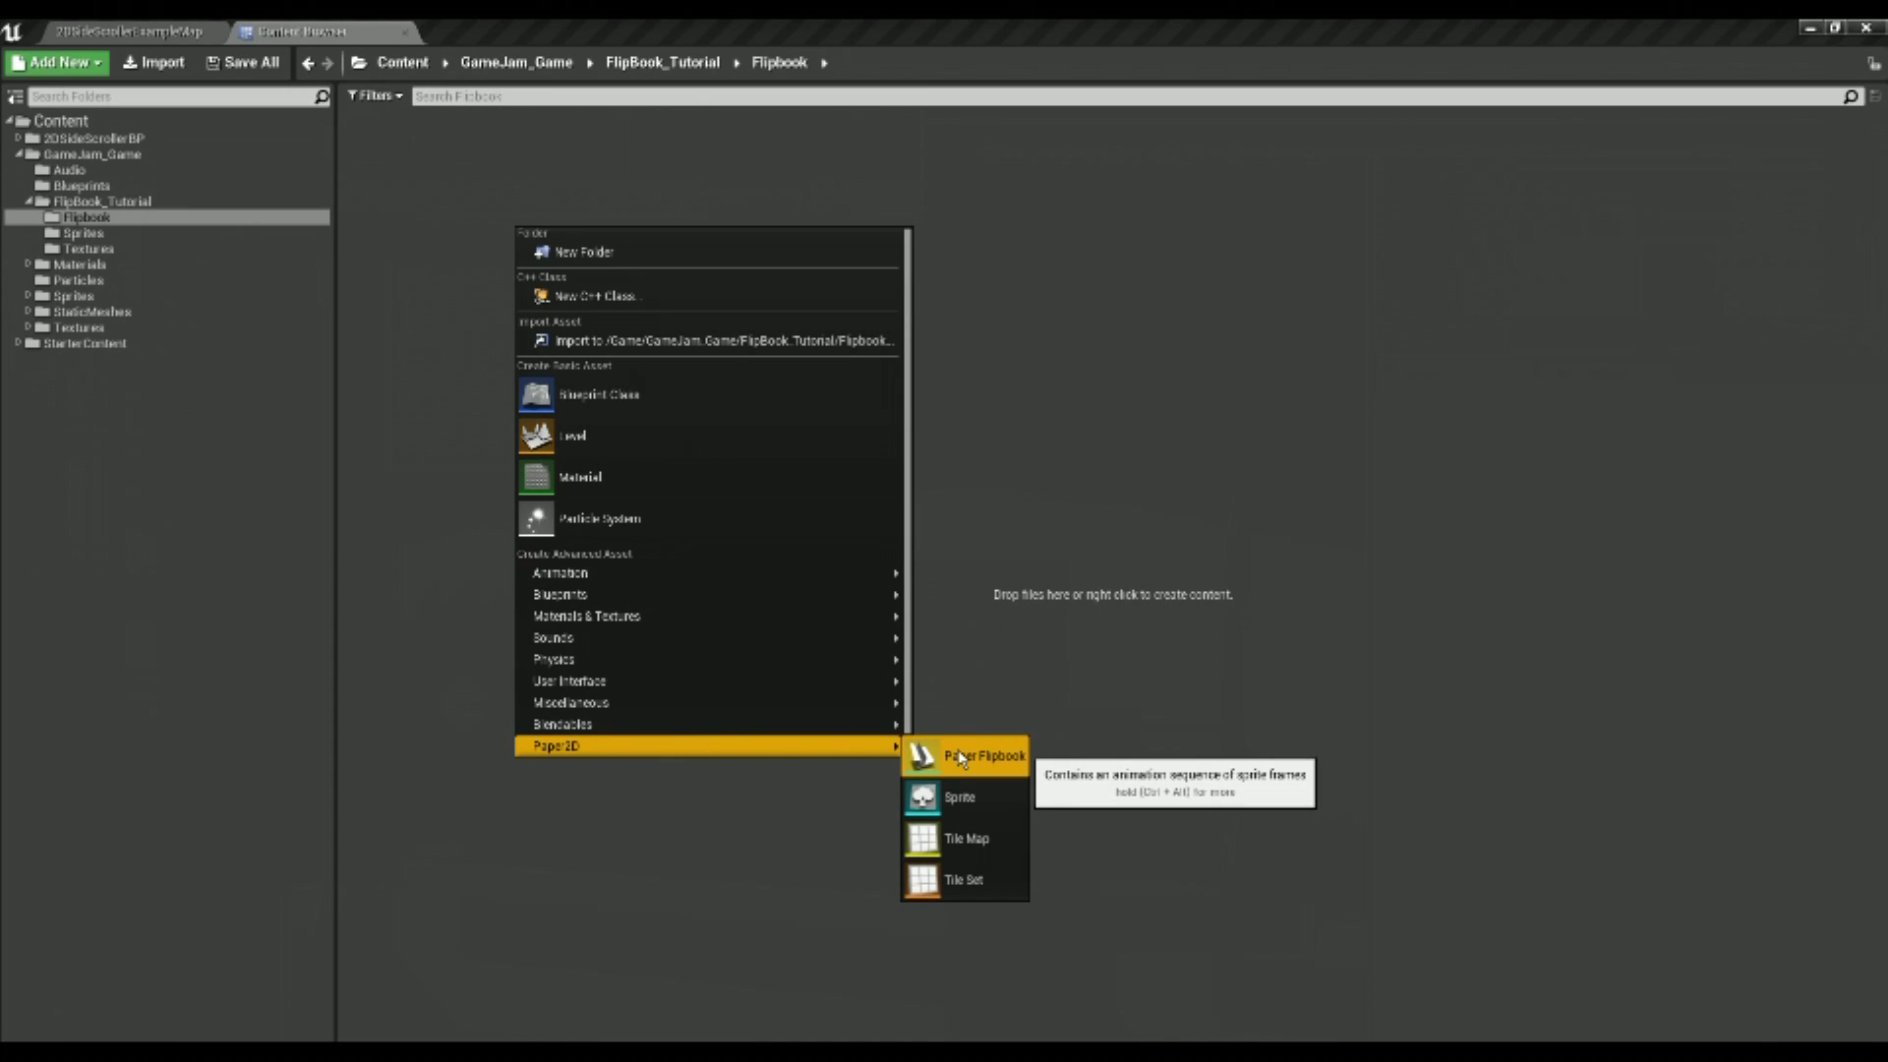
{"action": "left_click", "coordinate": [962, 757]}
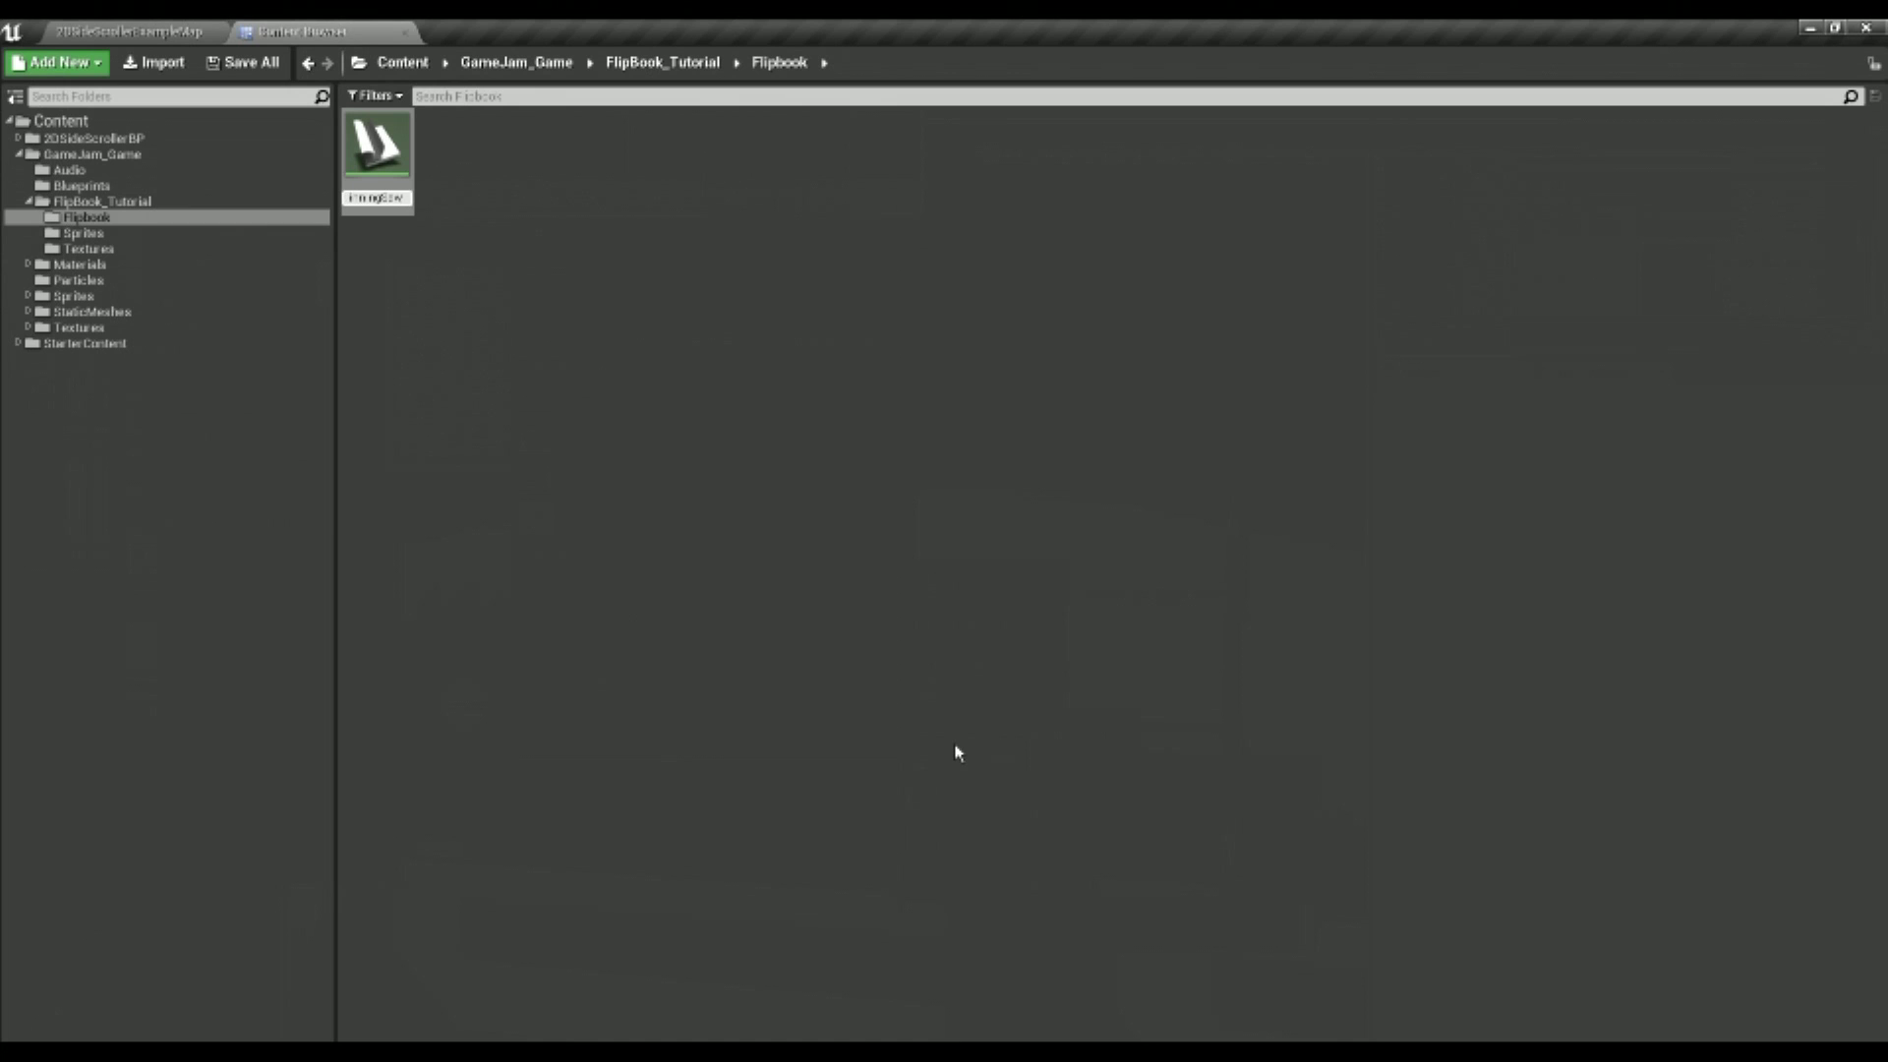
{"action": "key", "text": "Return"}
{"action": "left_click", "coordinate": [752, 459]}
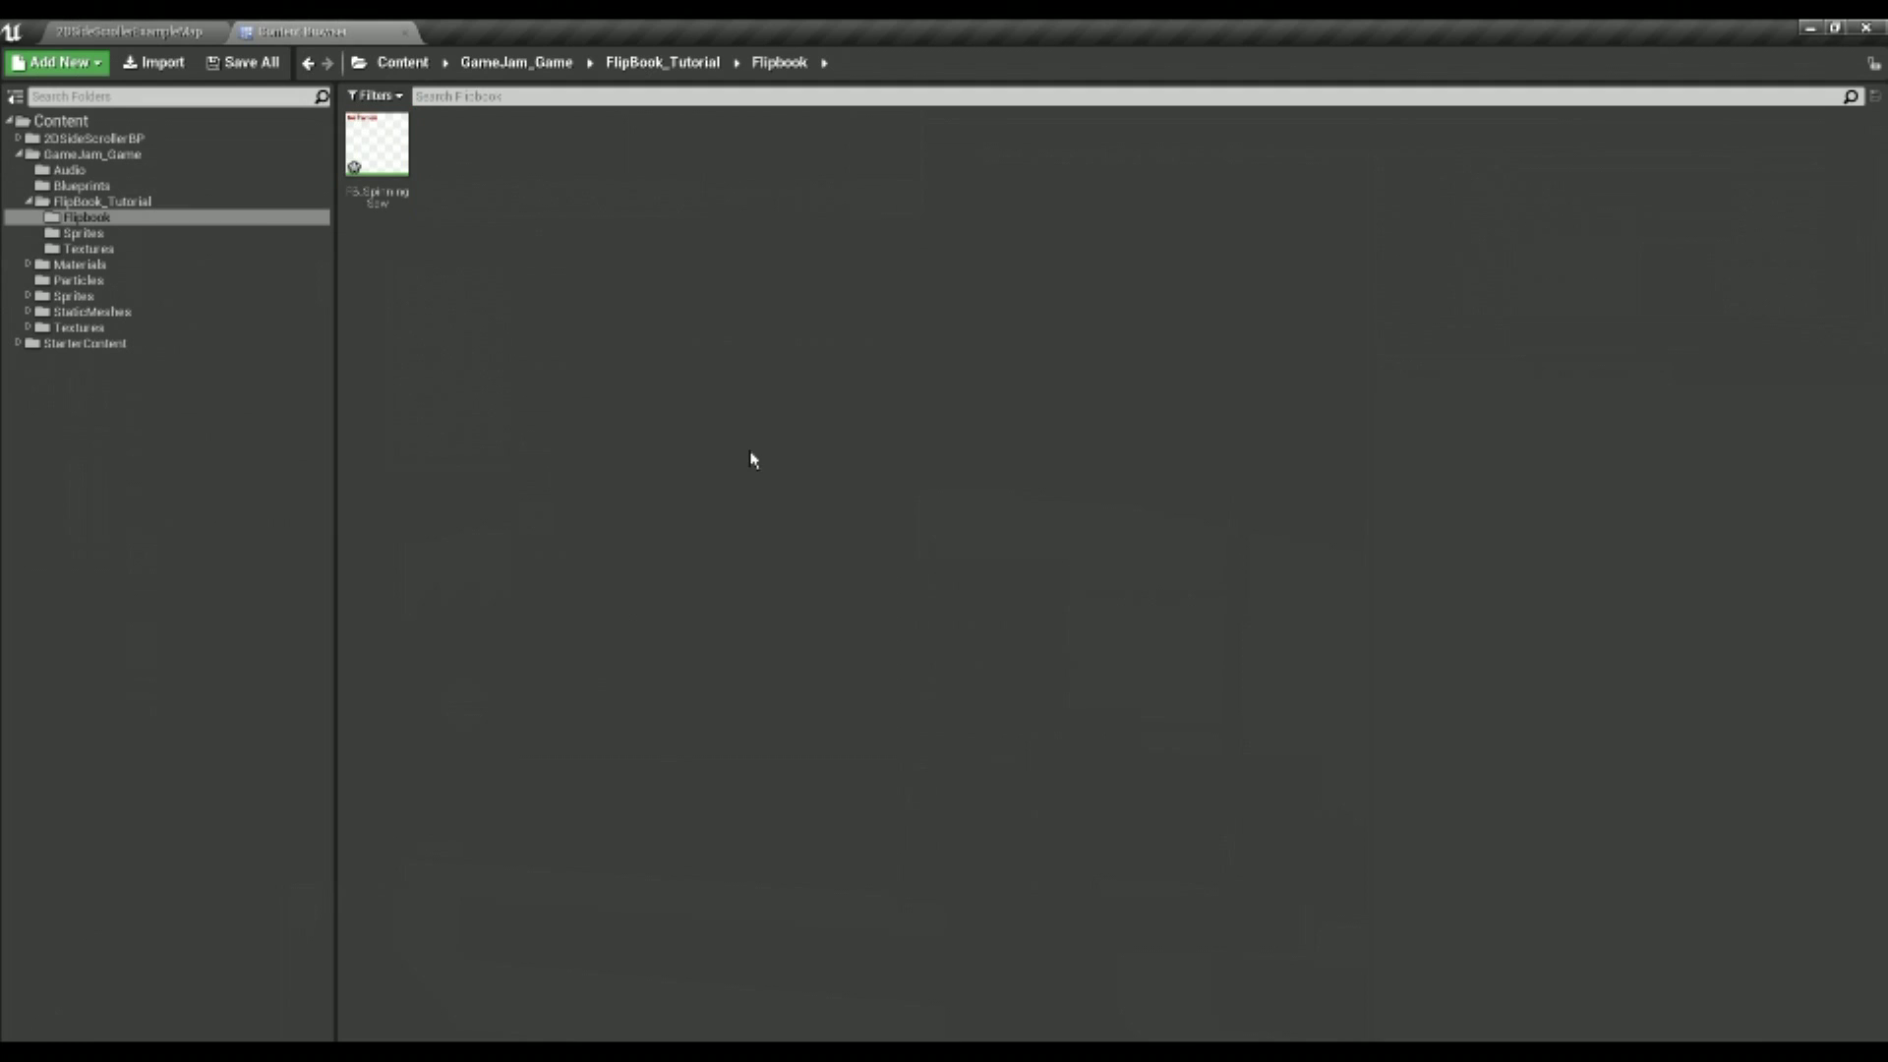
Open FB_SpinningSaw for editing, switch the Content Browser to FlipBook_Tutorial's Sprites folder, and return to the flipbook editor
{"action": "double_click", "coordinate": [359, 148]}
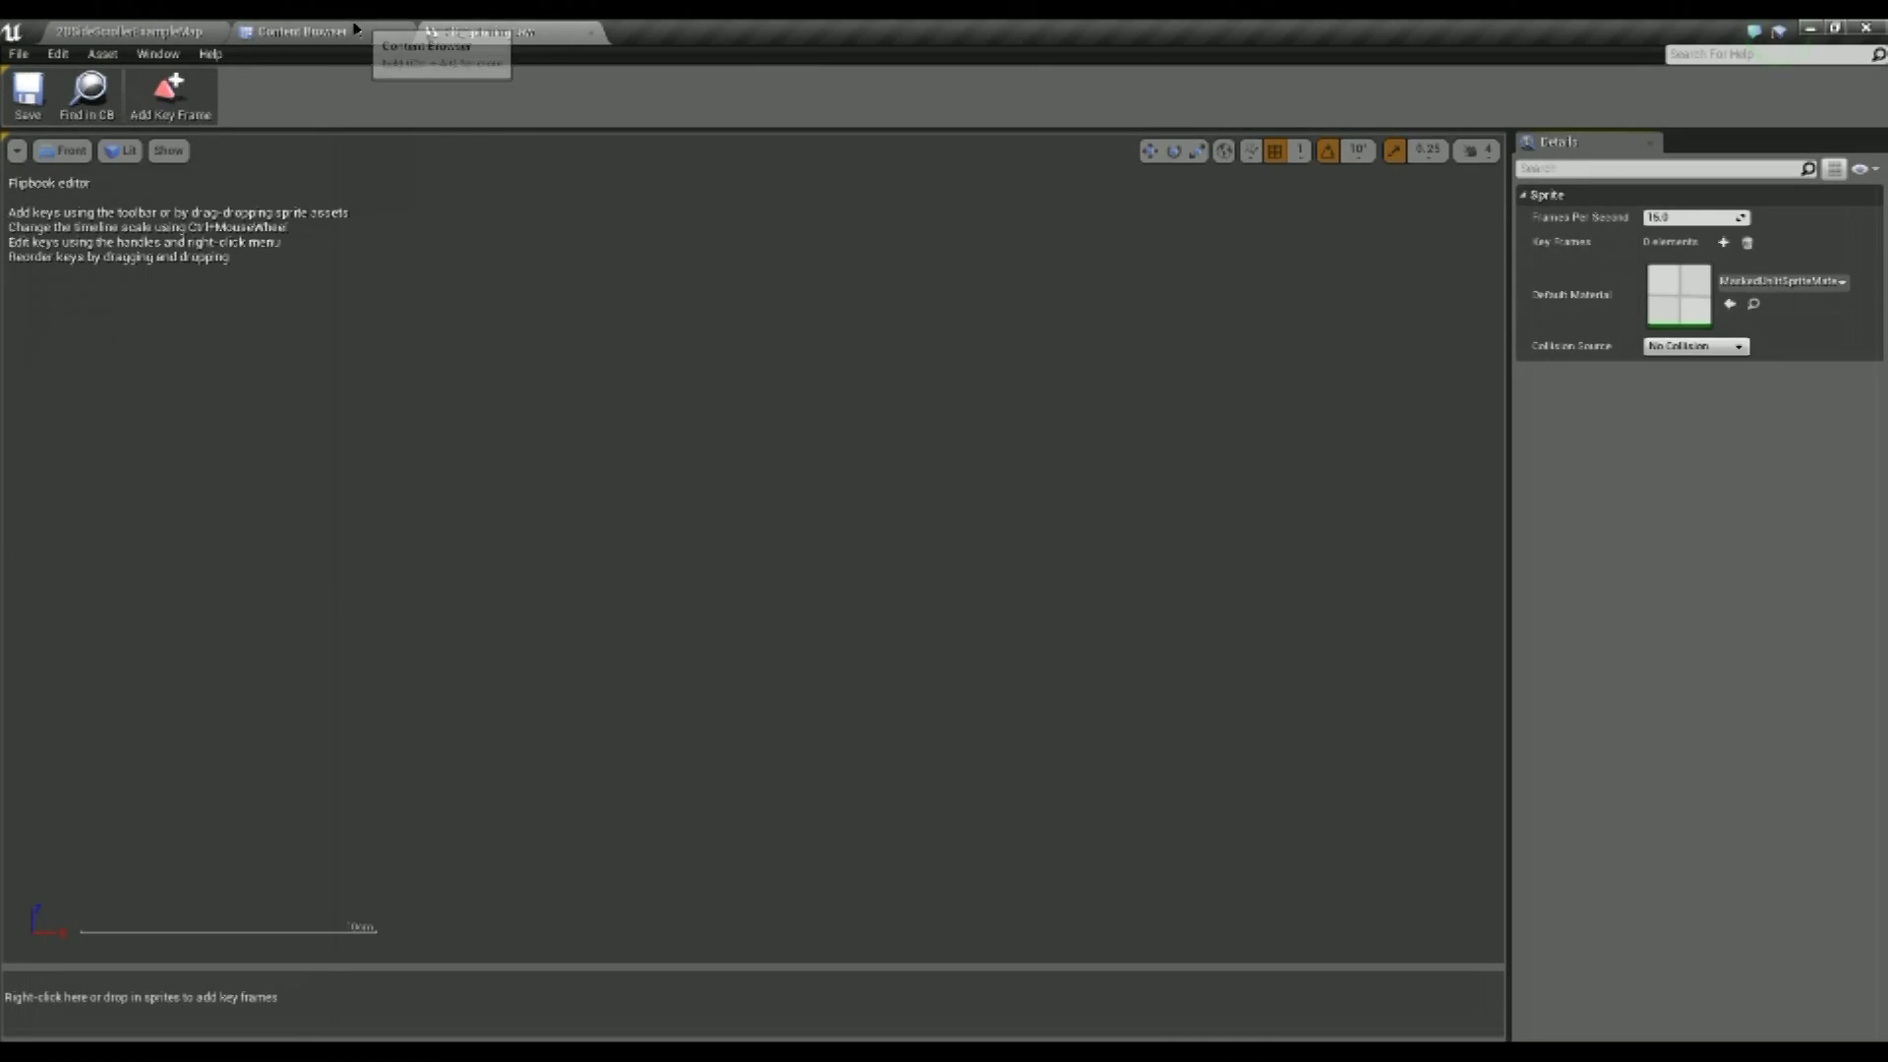
{"action": "left_click", "coordinate": [296, 31]}
{"action": "left_click", "coordinate": [83, 233]}
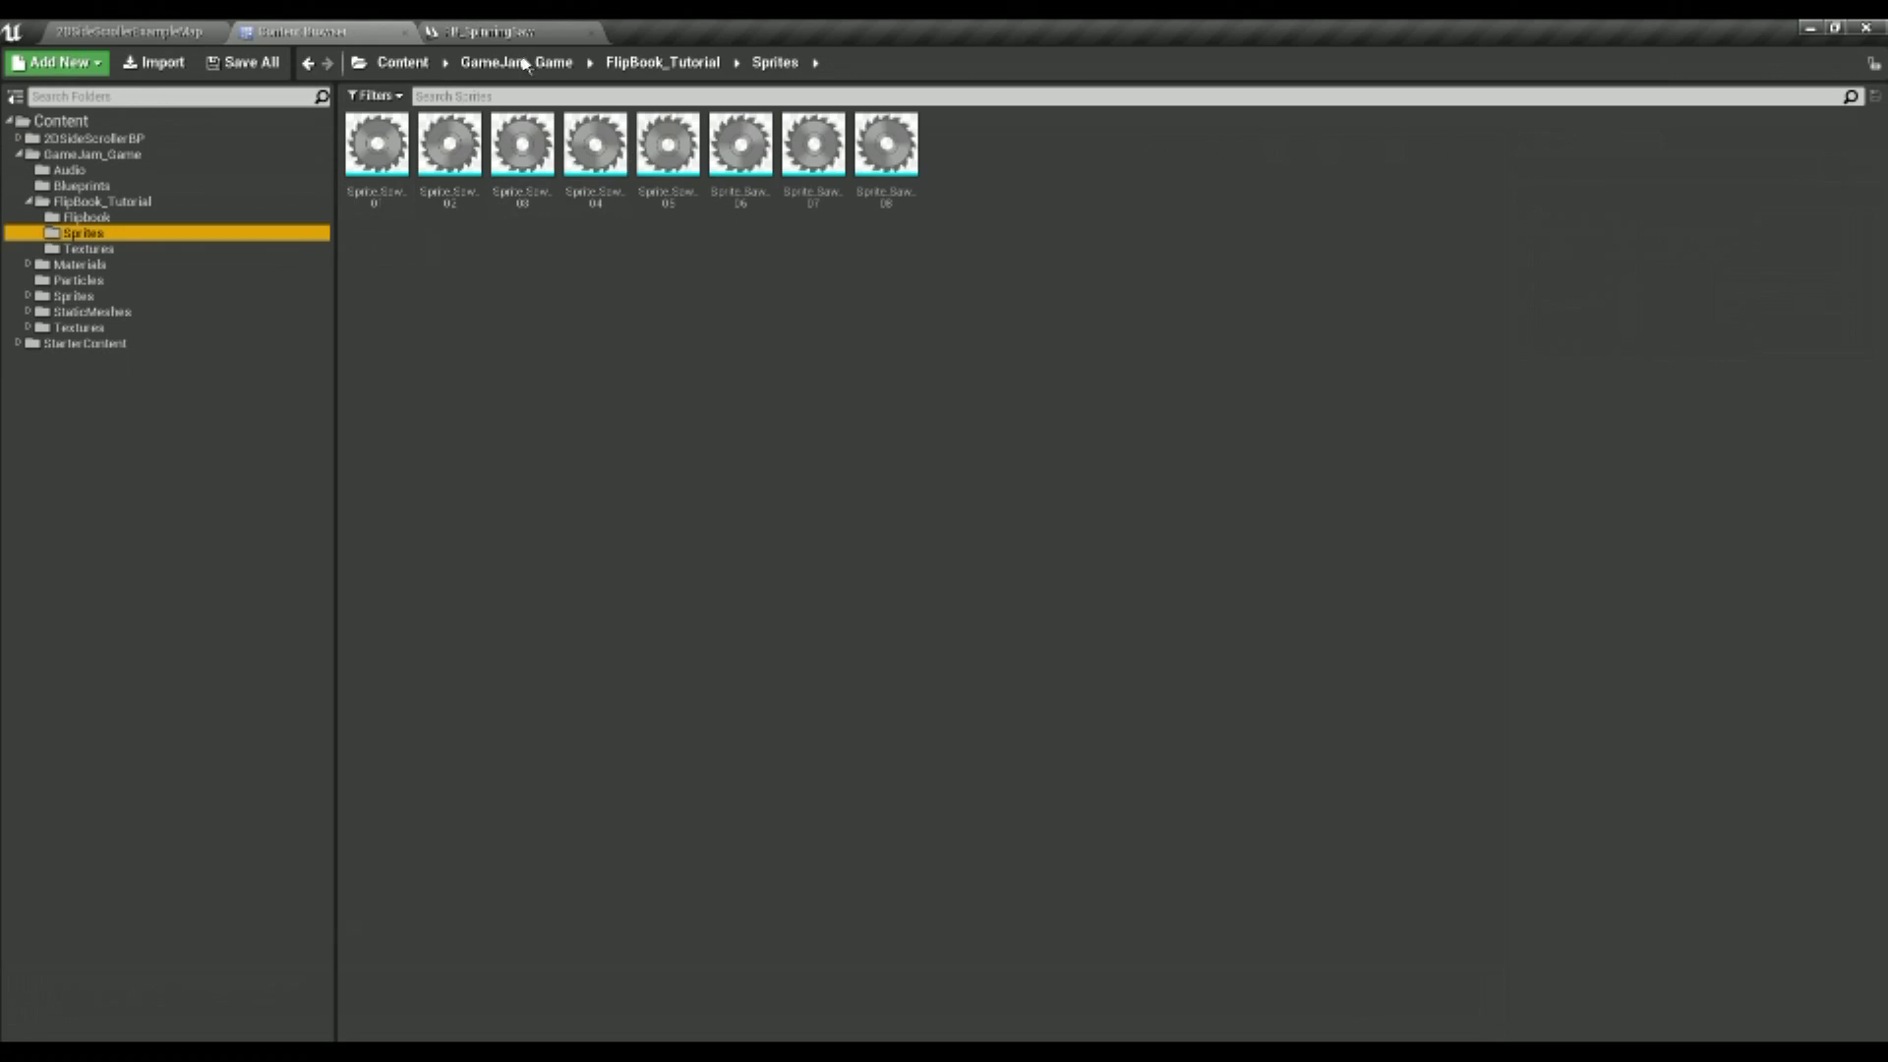
{"action": "left_click", "coordinate": [492, 32]}
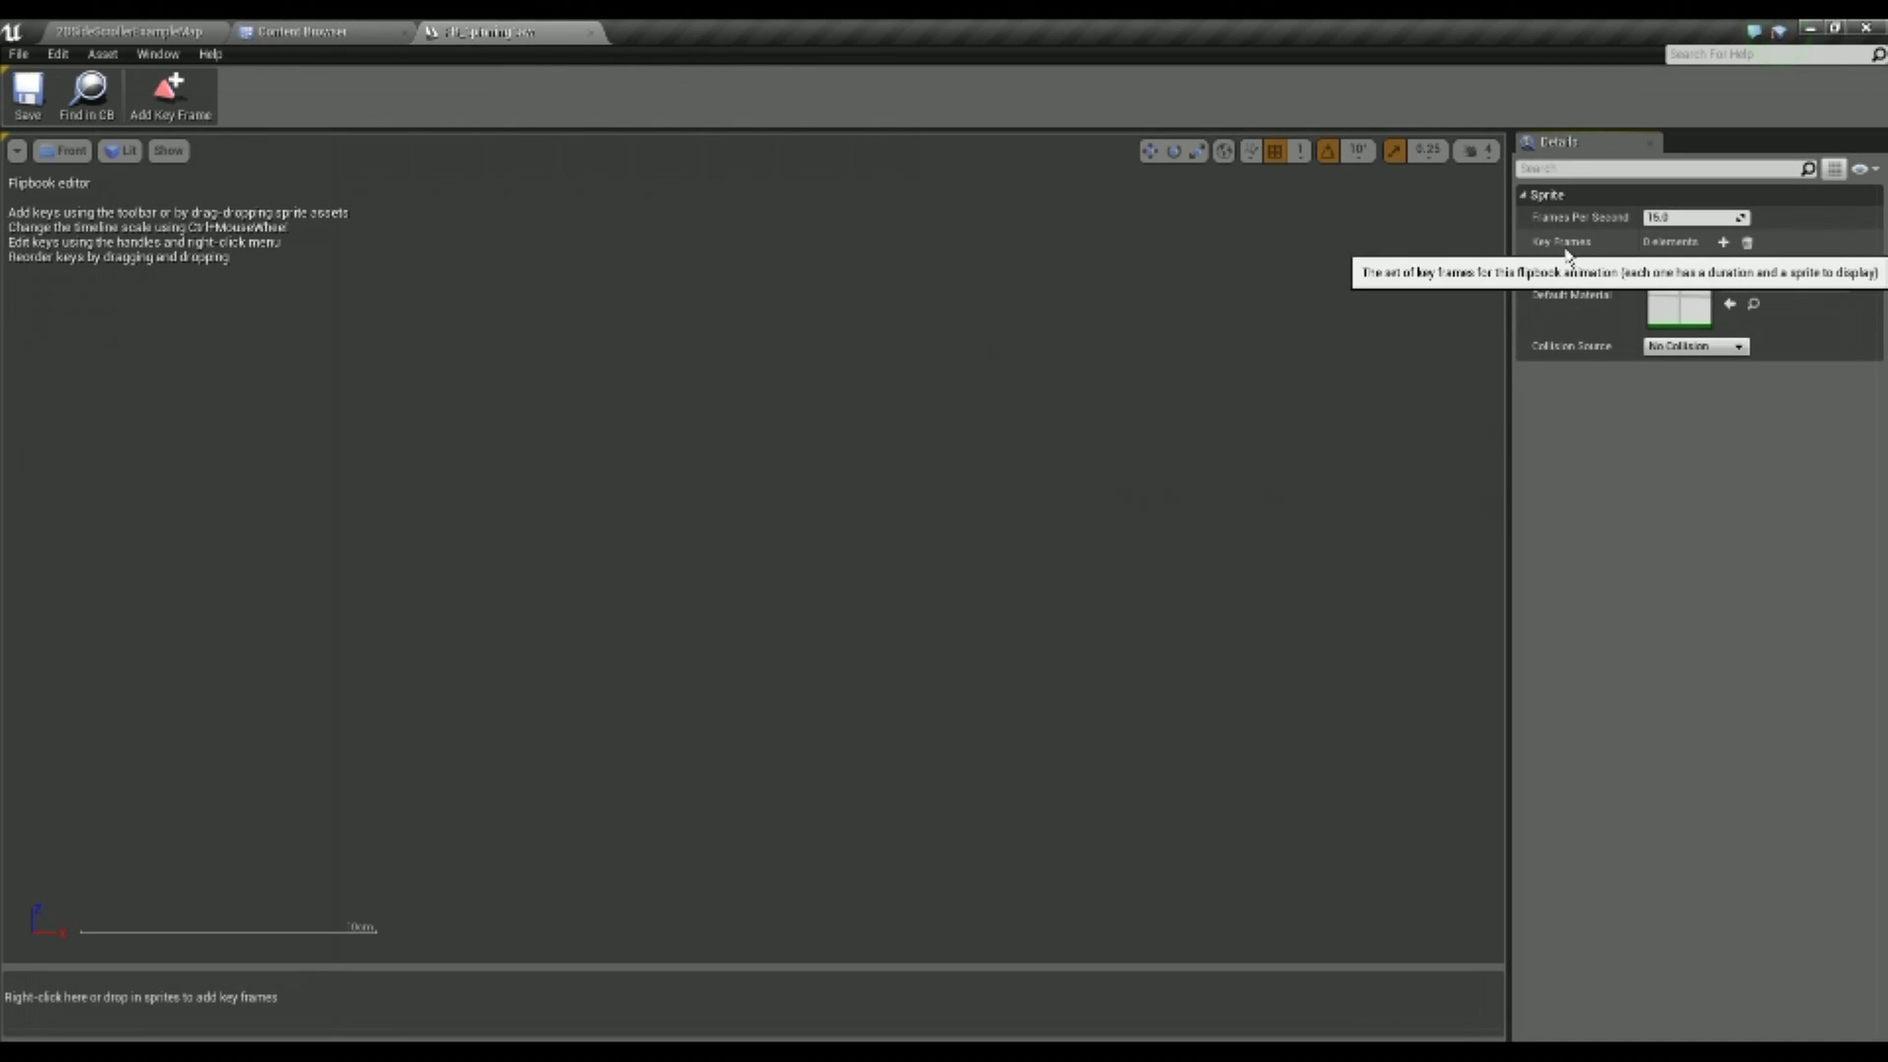
Add eight empty key frames to the FB_SpinningSaw flipbook
{"action": "left_click", "coordinate": [1723, 242]}
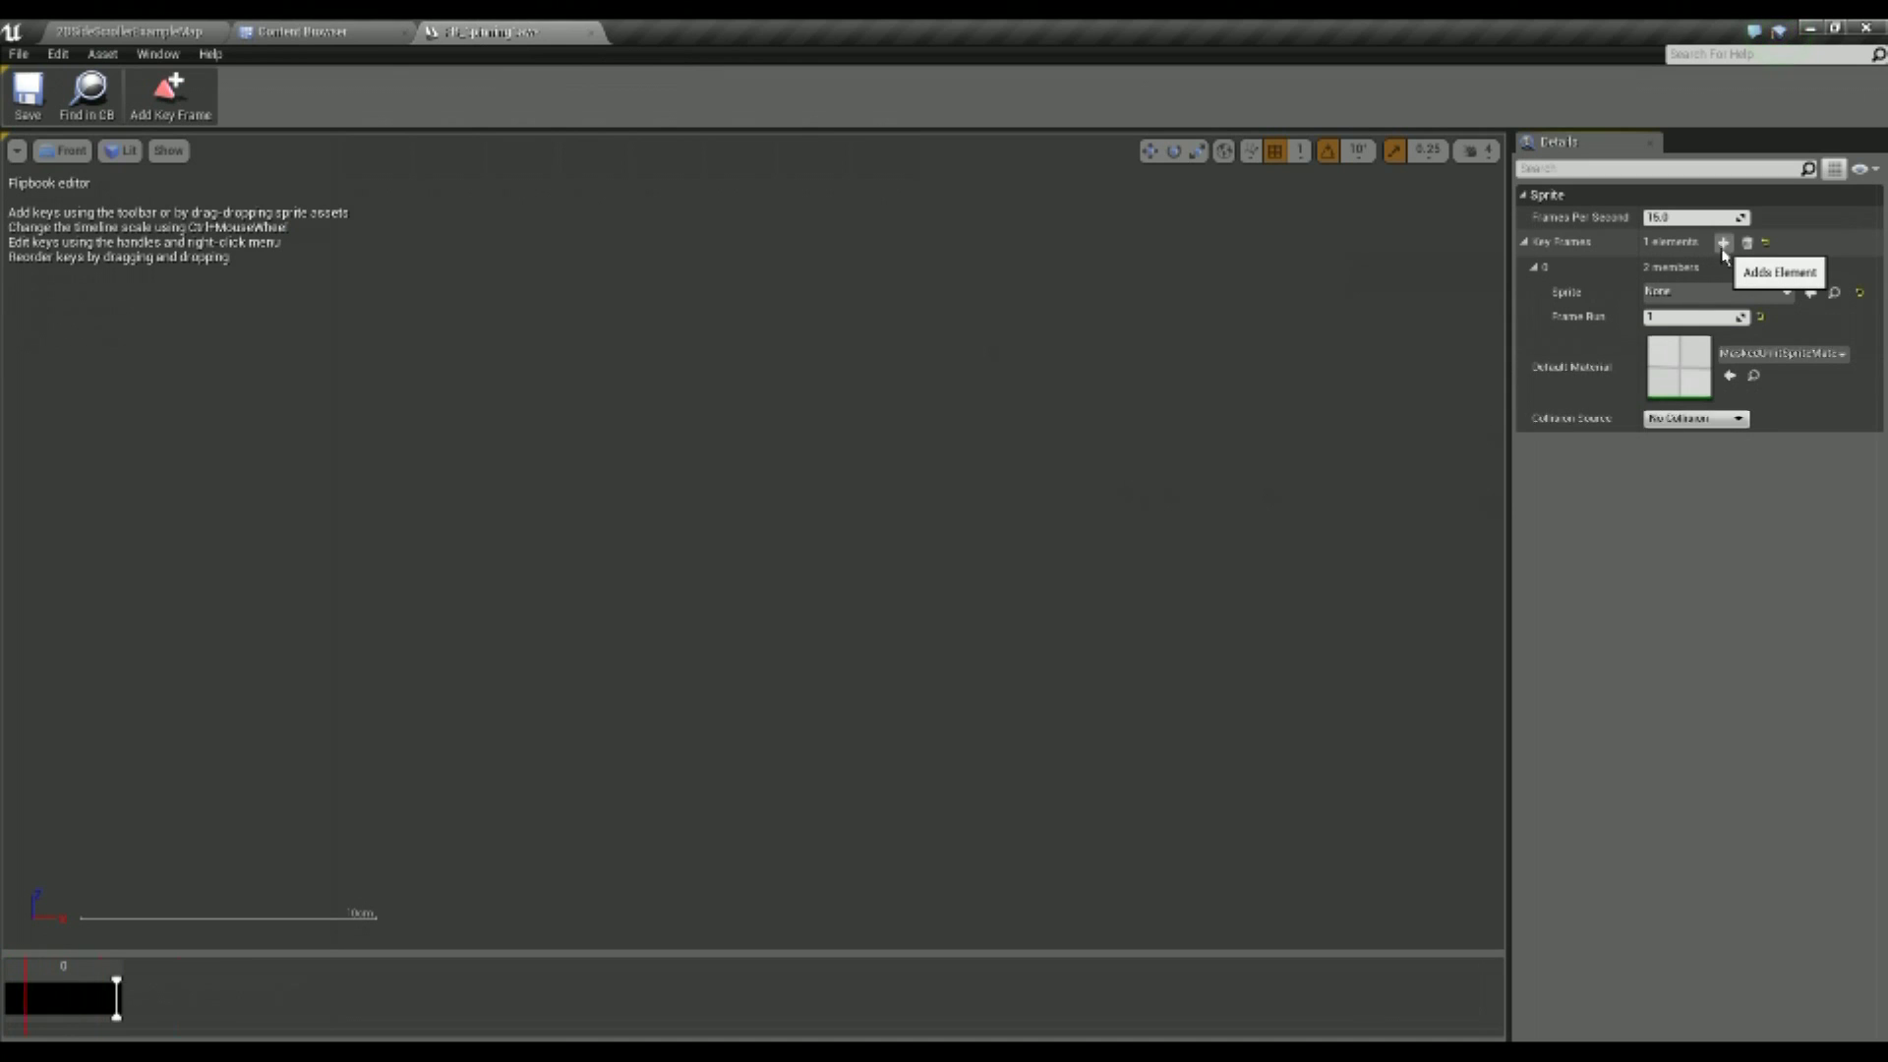
{"action": "left_click", "coordinate": [1724, 241]}
{"action": "left_click", "coordinate": [1724, 242]}
{"action": "left_click", "coordinate": [1723, 242]}
{"action": "left_click", "coordinate": [1724, 242]}
{"action": "left_click", "coordinate": [1723, 242]}
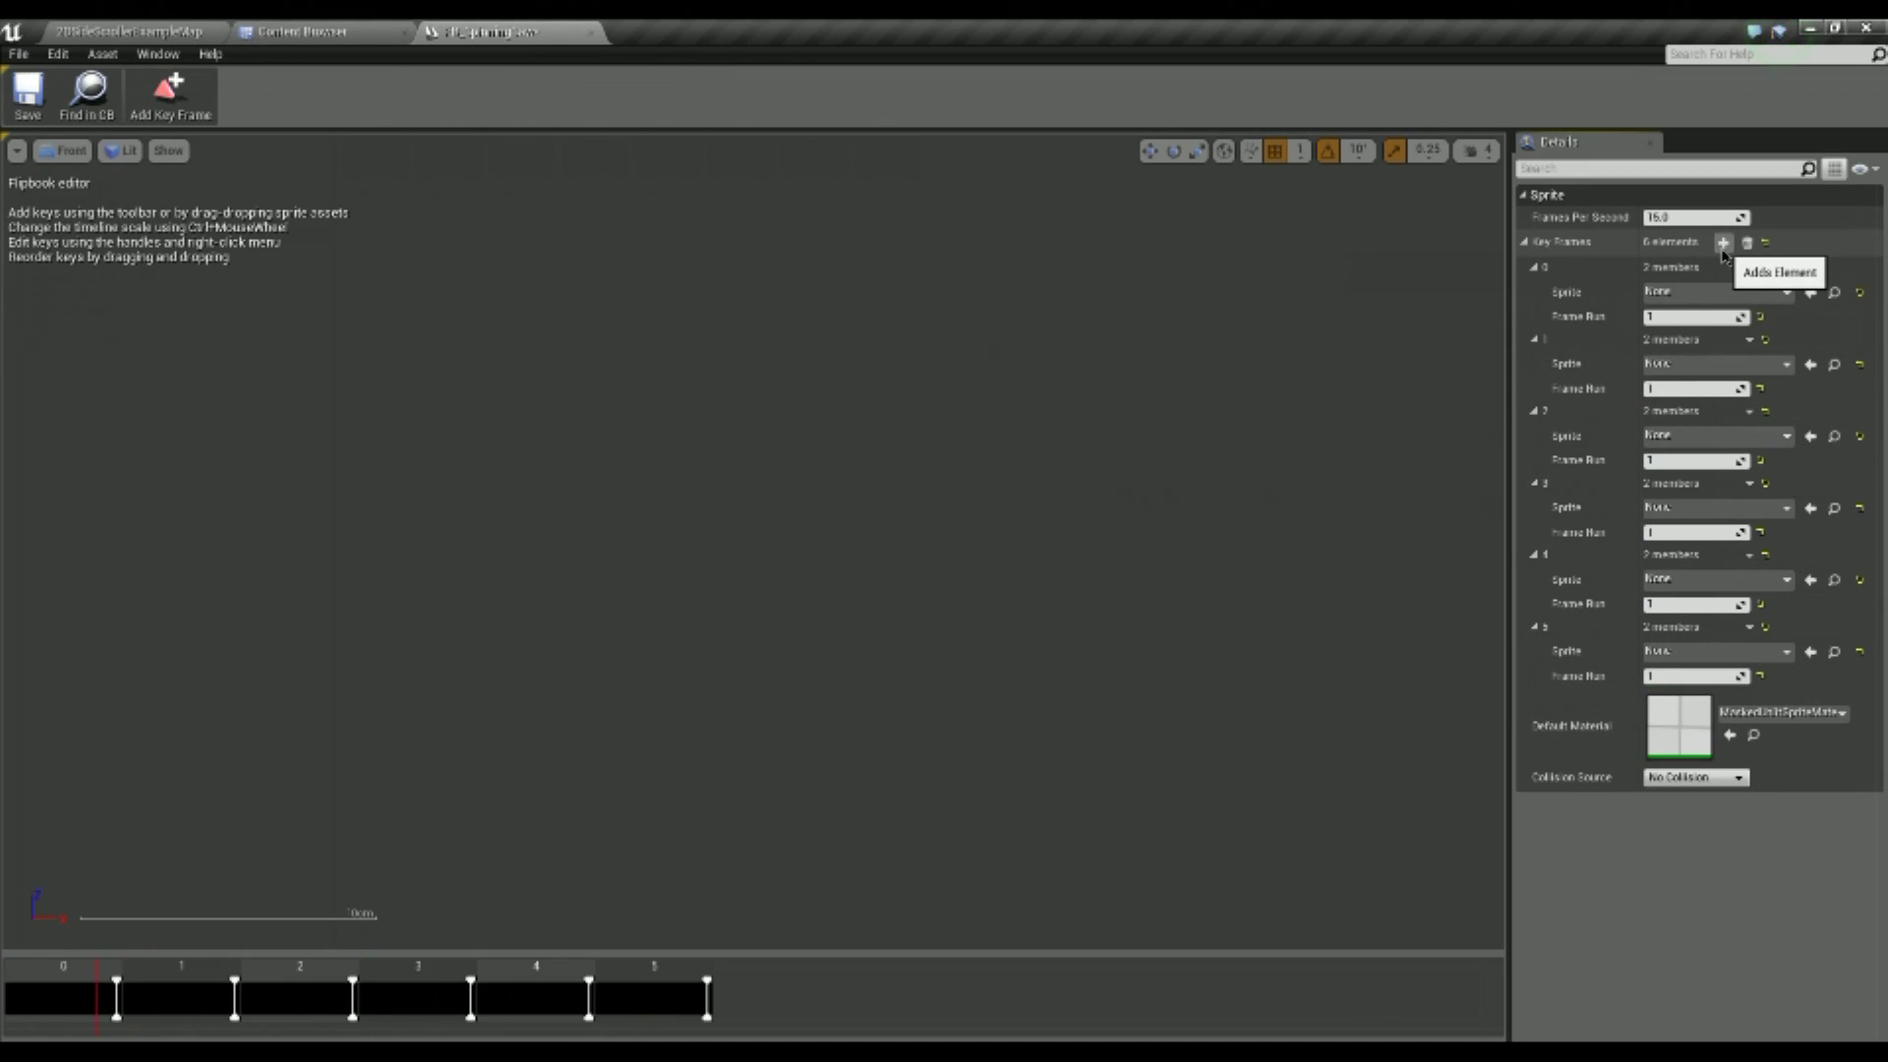
Assign Sprite_Saw_01 to key frame 0 and Sprite_Saw_02 to key frame 1, selecting each sprite in the Content Browser
{"action": "left_click", "coordinate": [300, 32]}
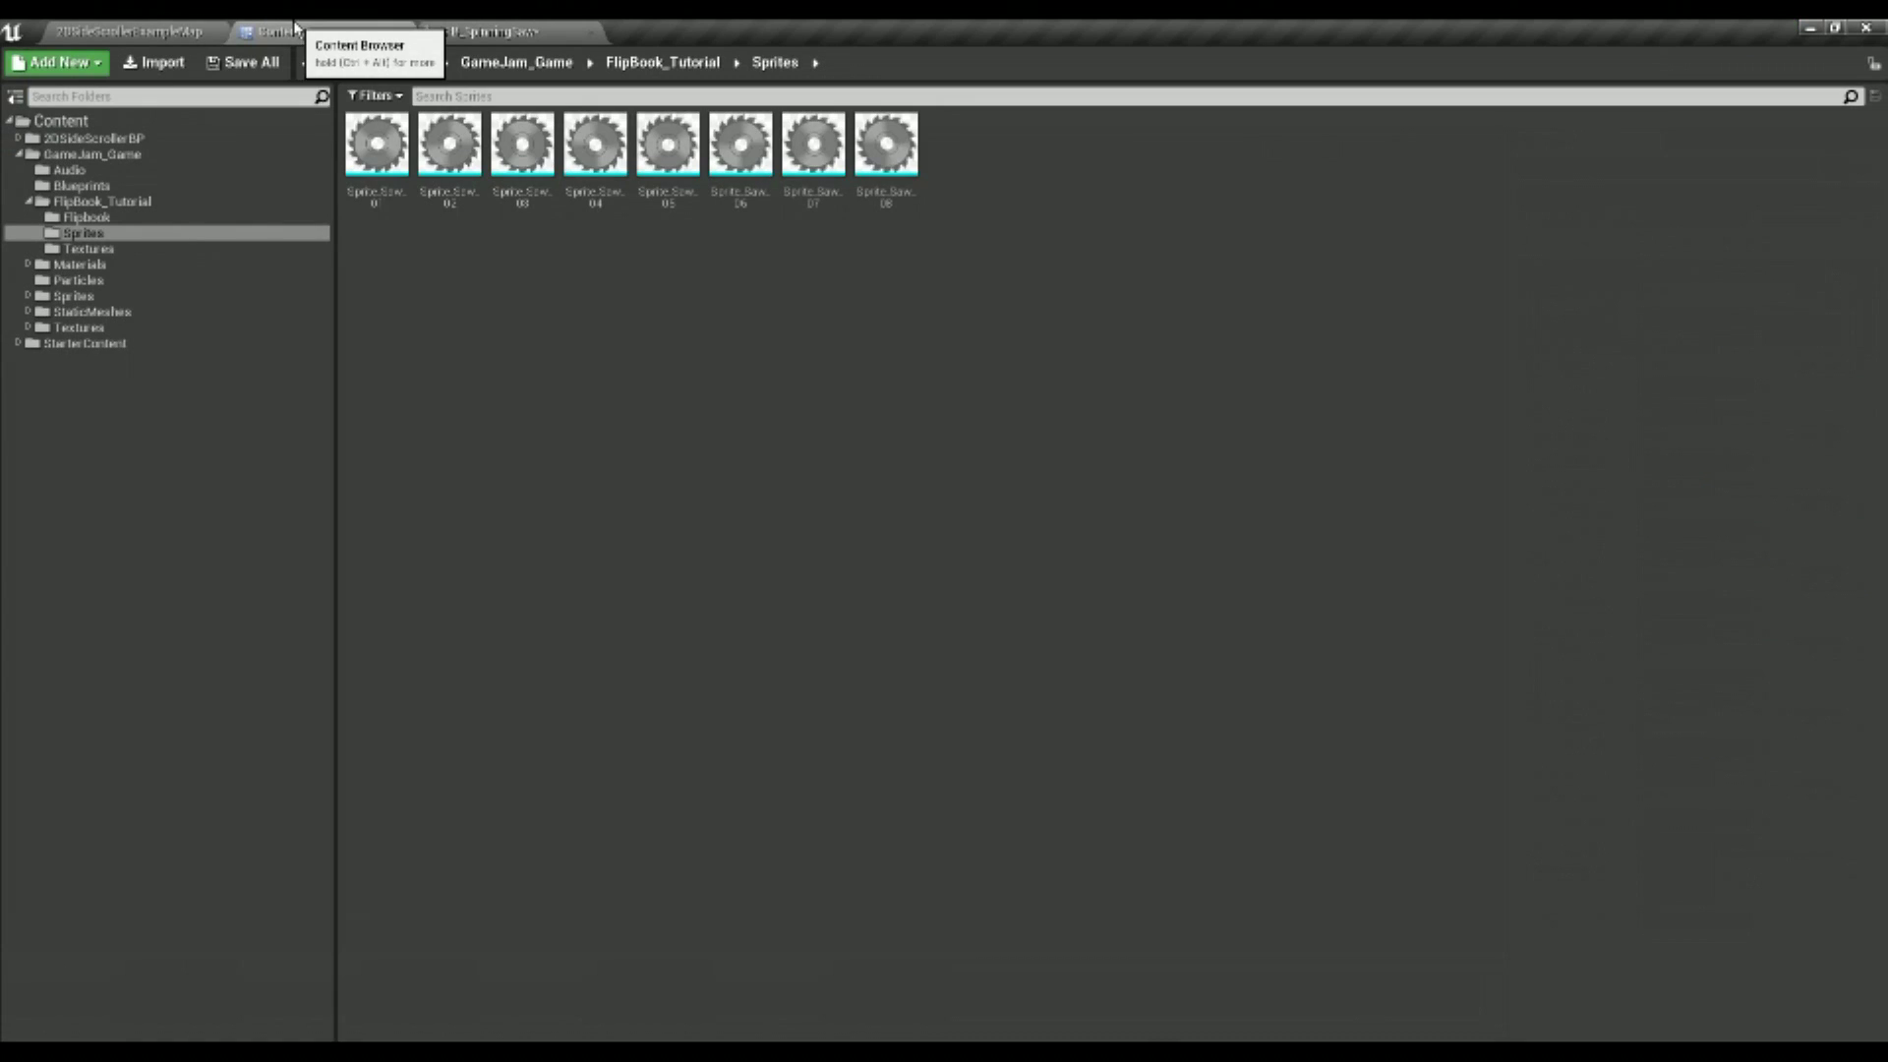
{"action": "left_click", "coordinate": [377, 144]}
{"action": "left_click", "coordinate": [501, 31]}
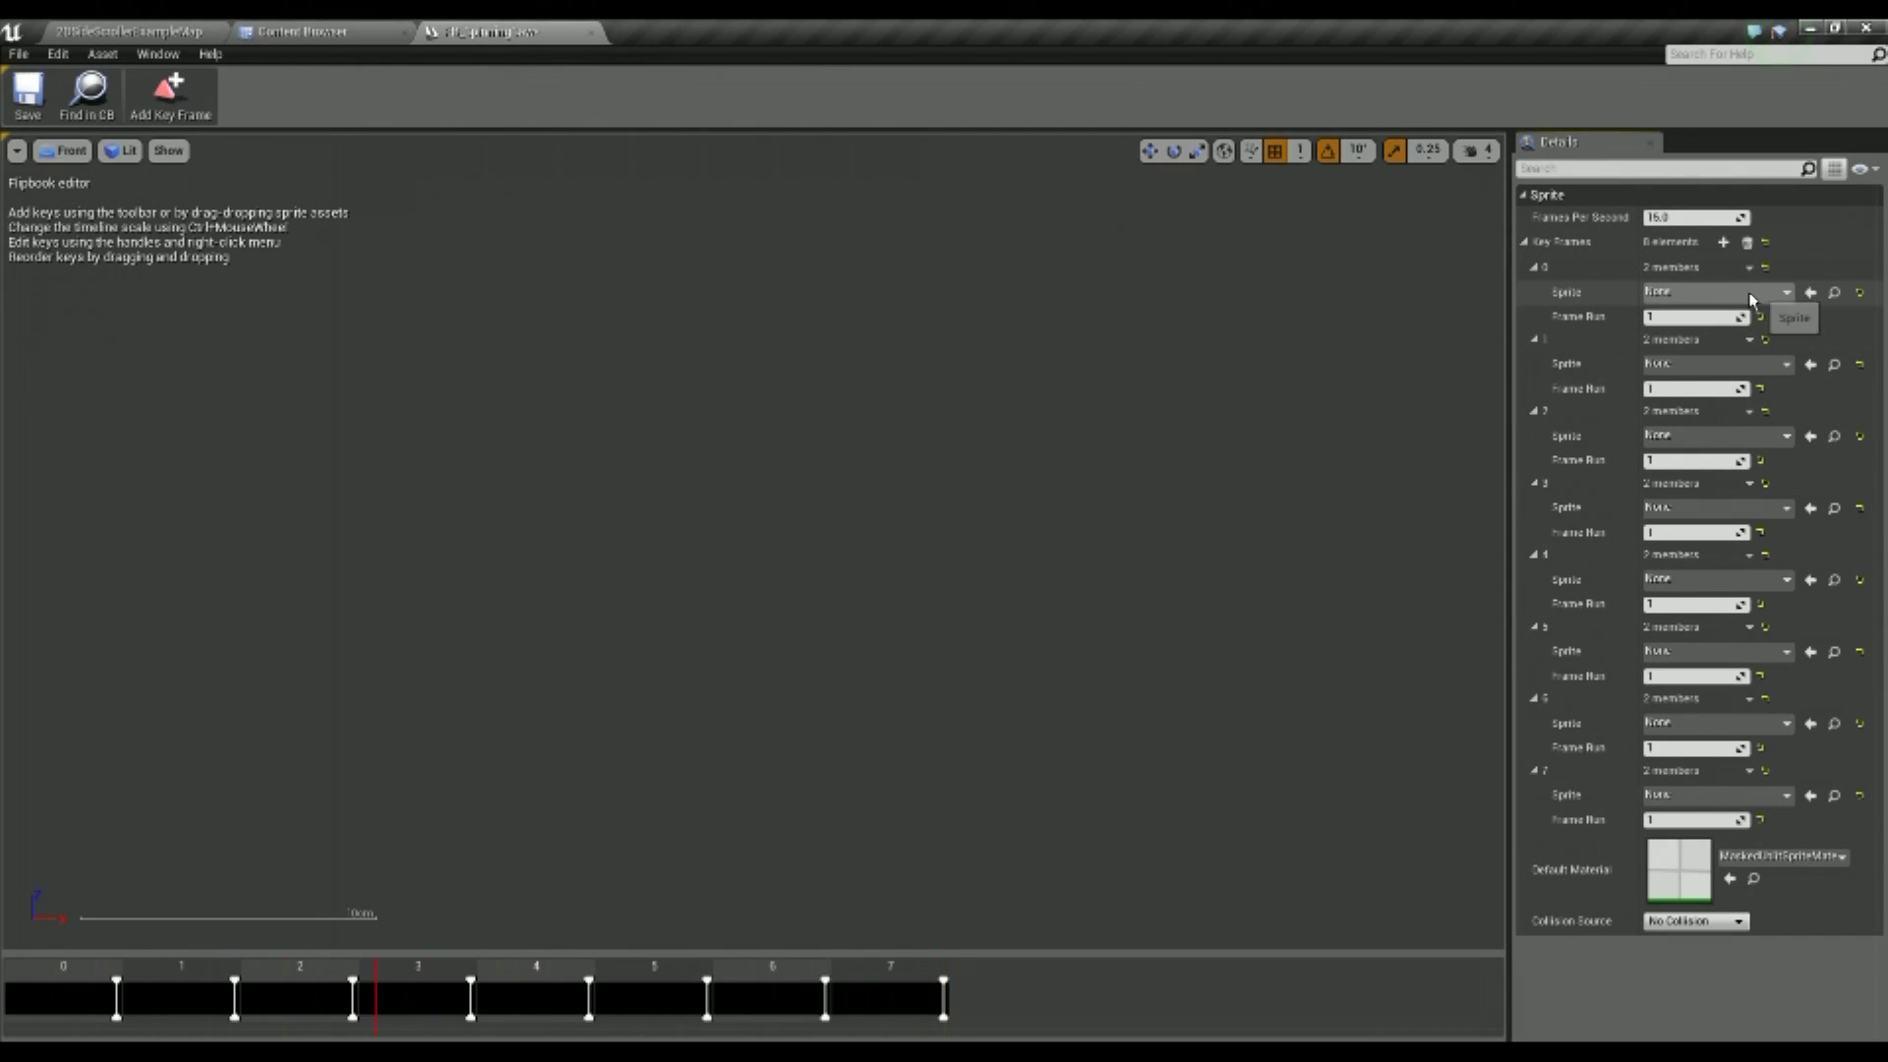
{"action": "left_click", "coordinate": [1810, 292]}
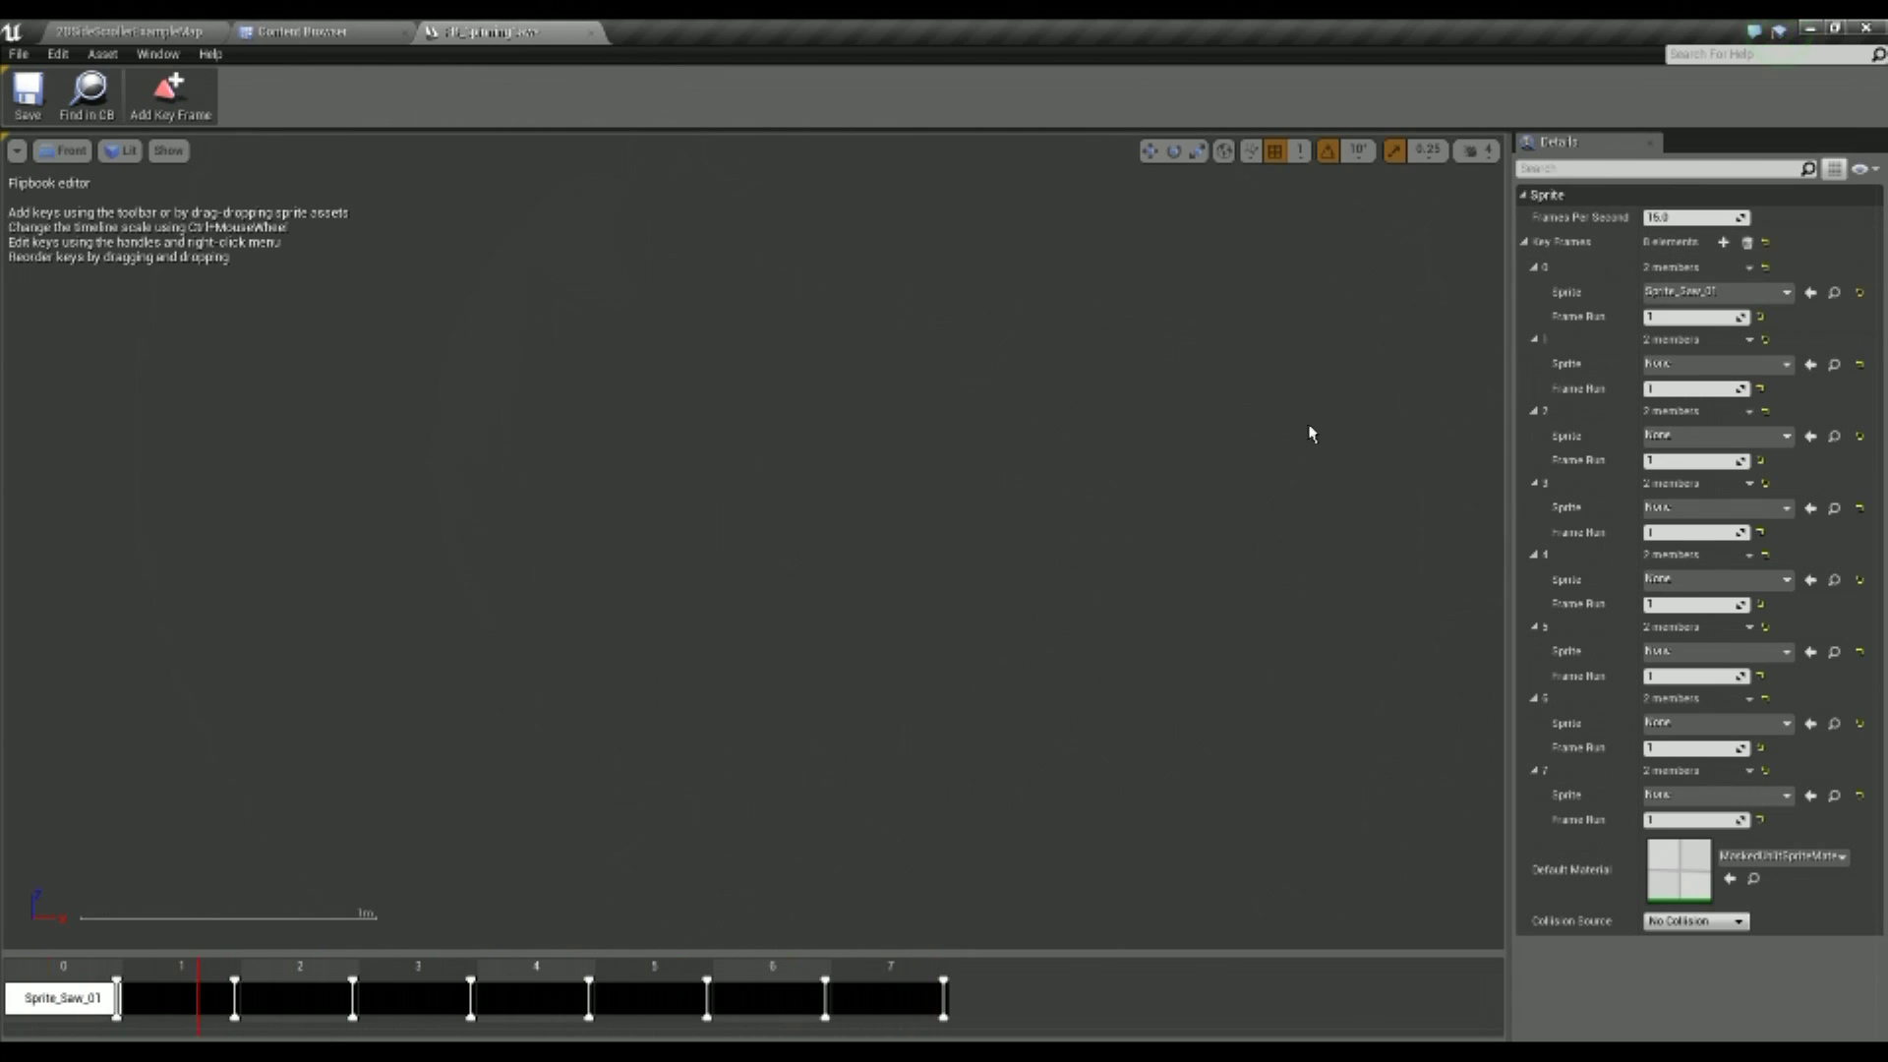
{"action": "left_click", "coordinate": [314, 31]}
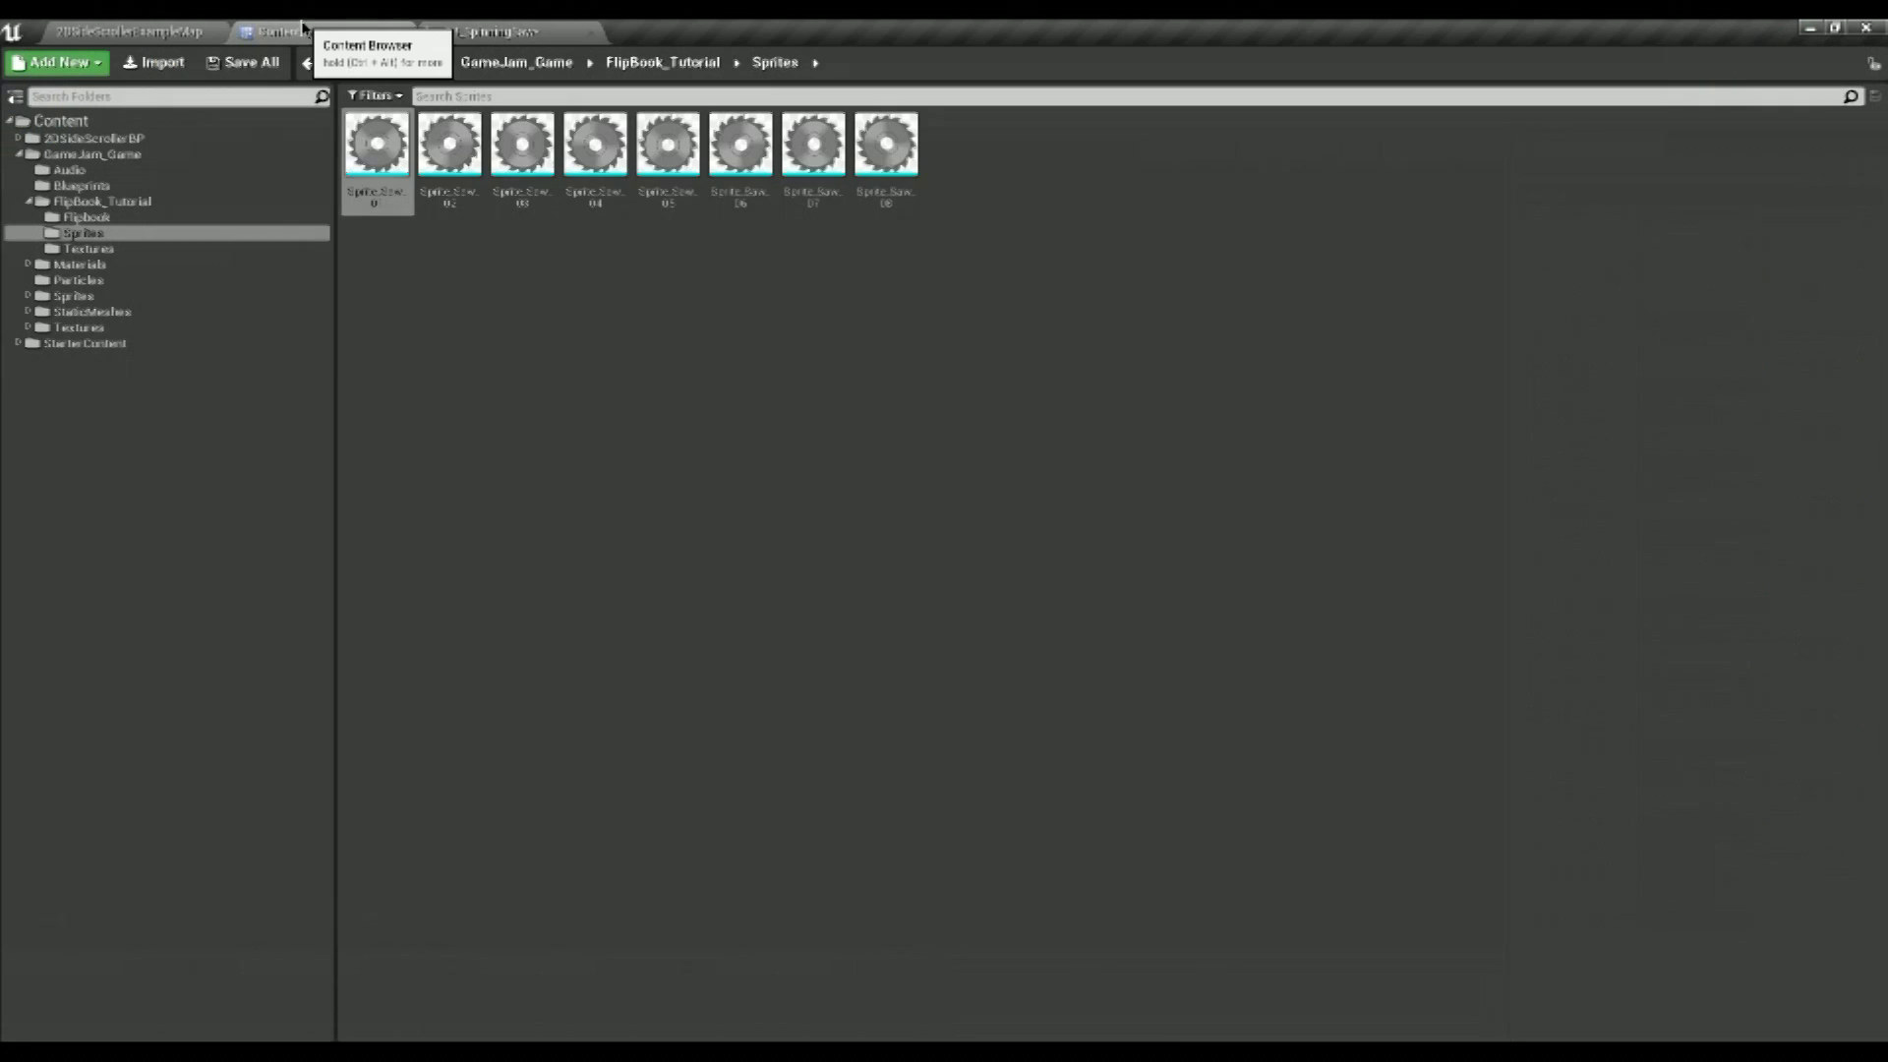
{"action": "left_click", "coordinate": [436, 150]}
{"action": "left_click", "coordinate": [482, 31]}
{"action": "left_click", "coordinate": [1809, 364]}
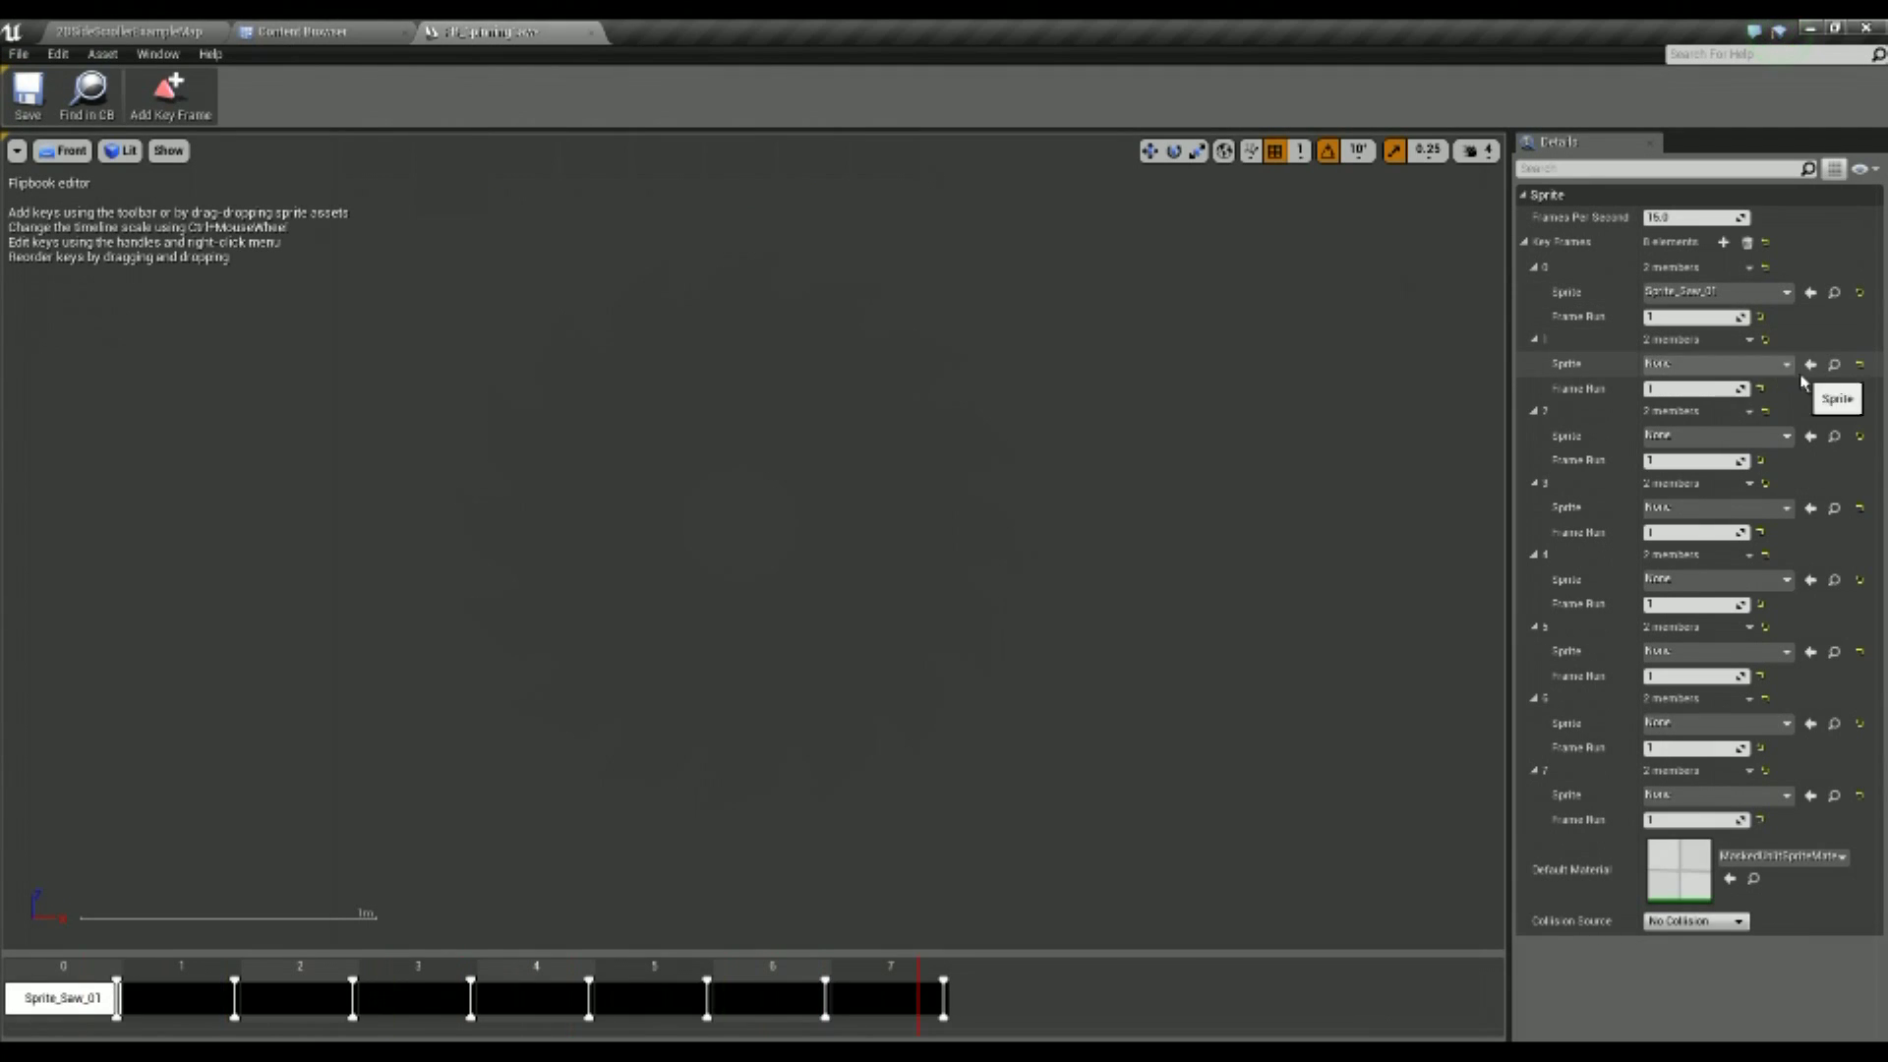
Assign Sprite_Saw_03 to key frame 2 and Sprite_Saw_04 to key frame 3 of the flipbook
{"action": "left_click", "coordinate": [305, 31]}
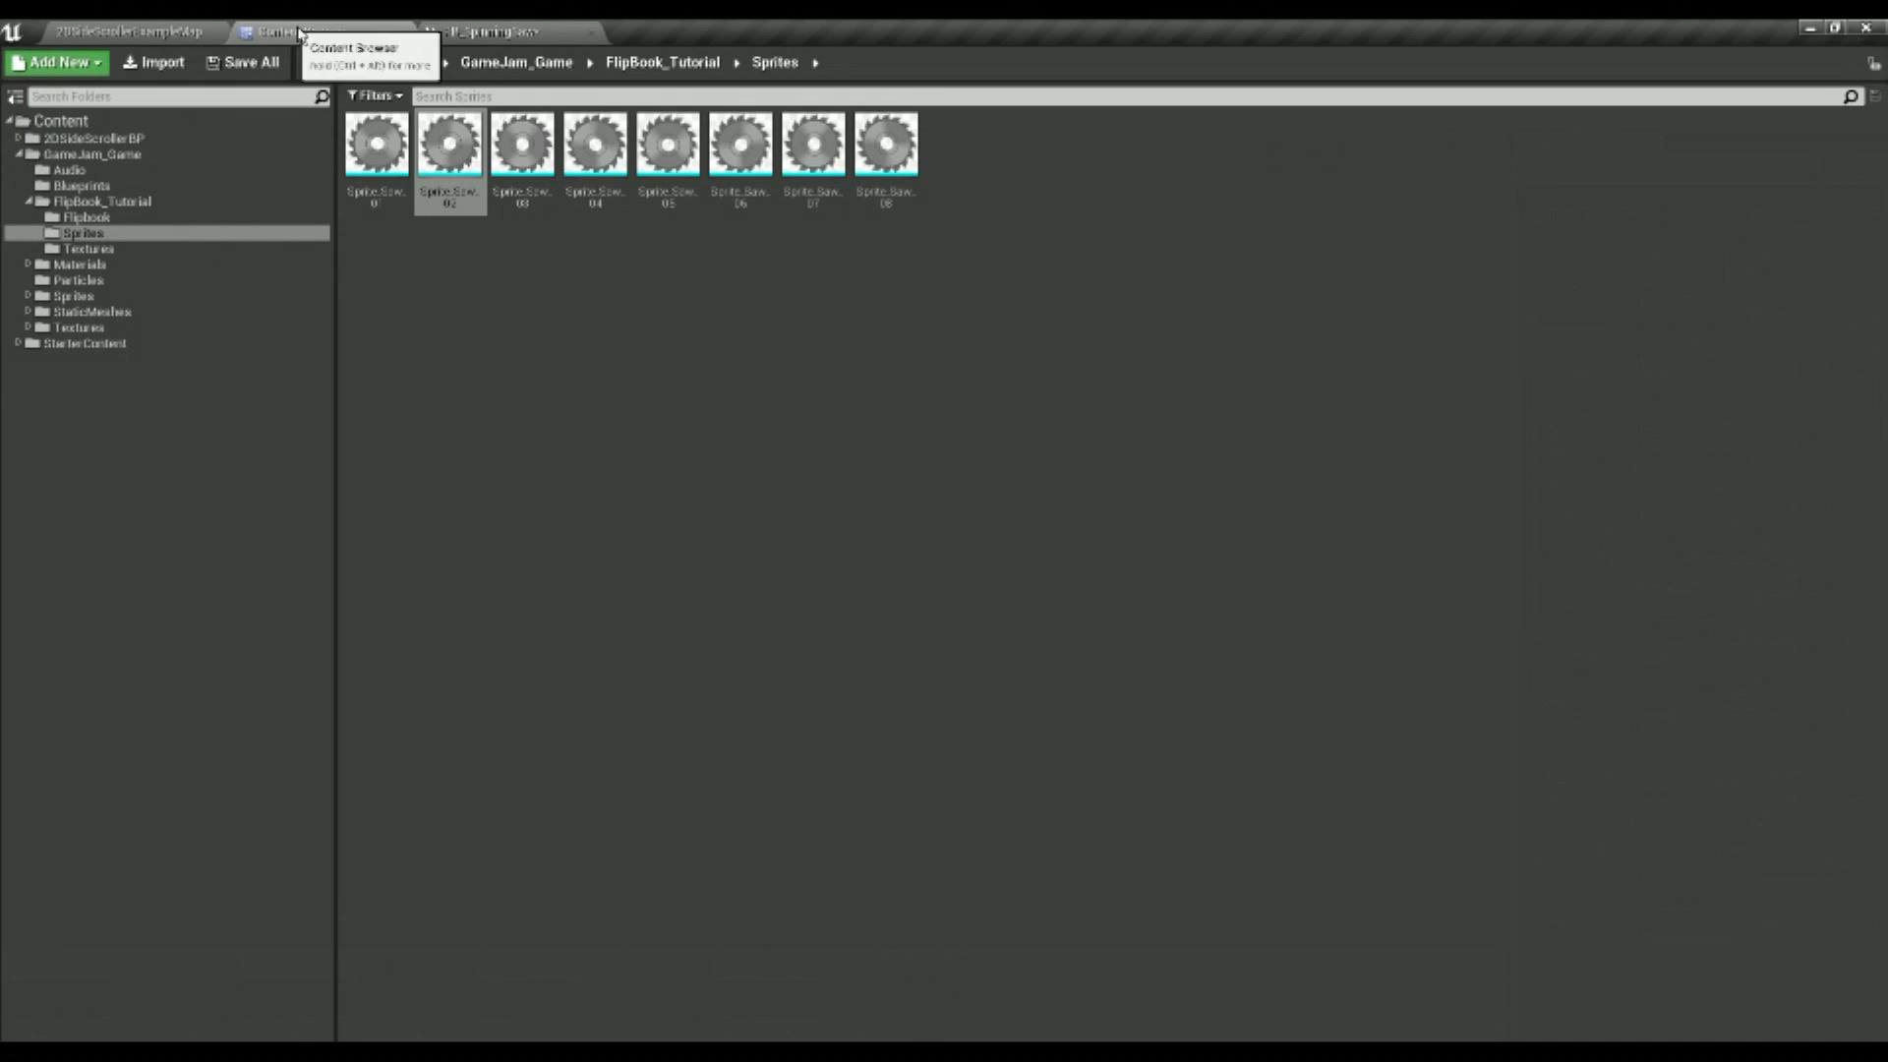
{"action": "left_click", "coordinate": [522, 146]}
{"action": "left_click", "coordinate": [508, 31]}
{"action": "left_click", "coordinate": [1809, 435]}
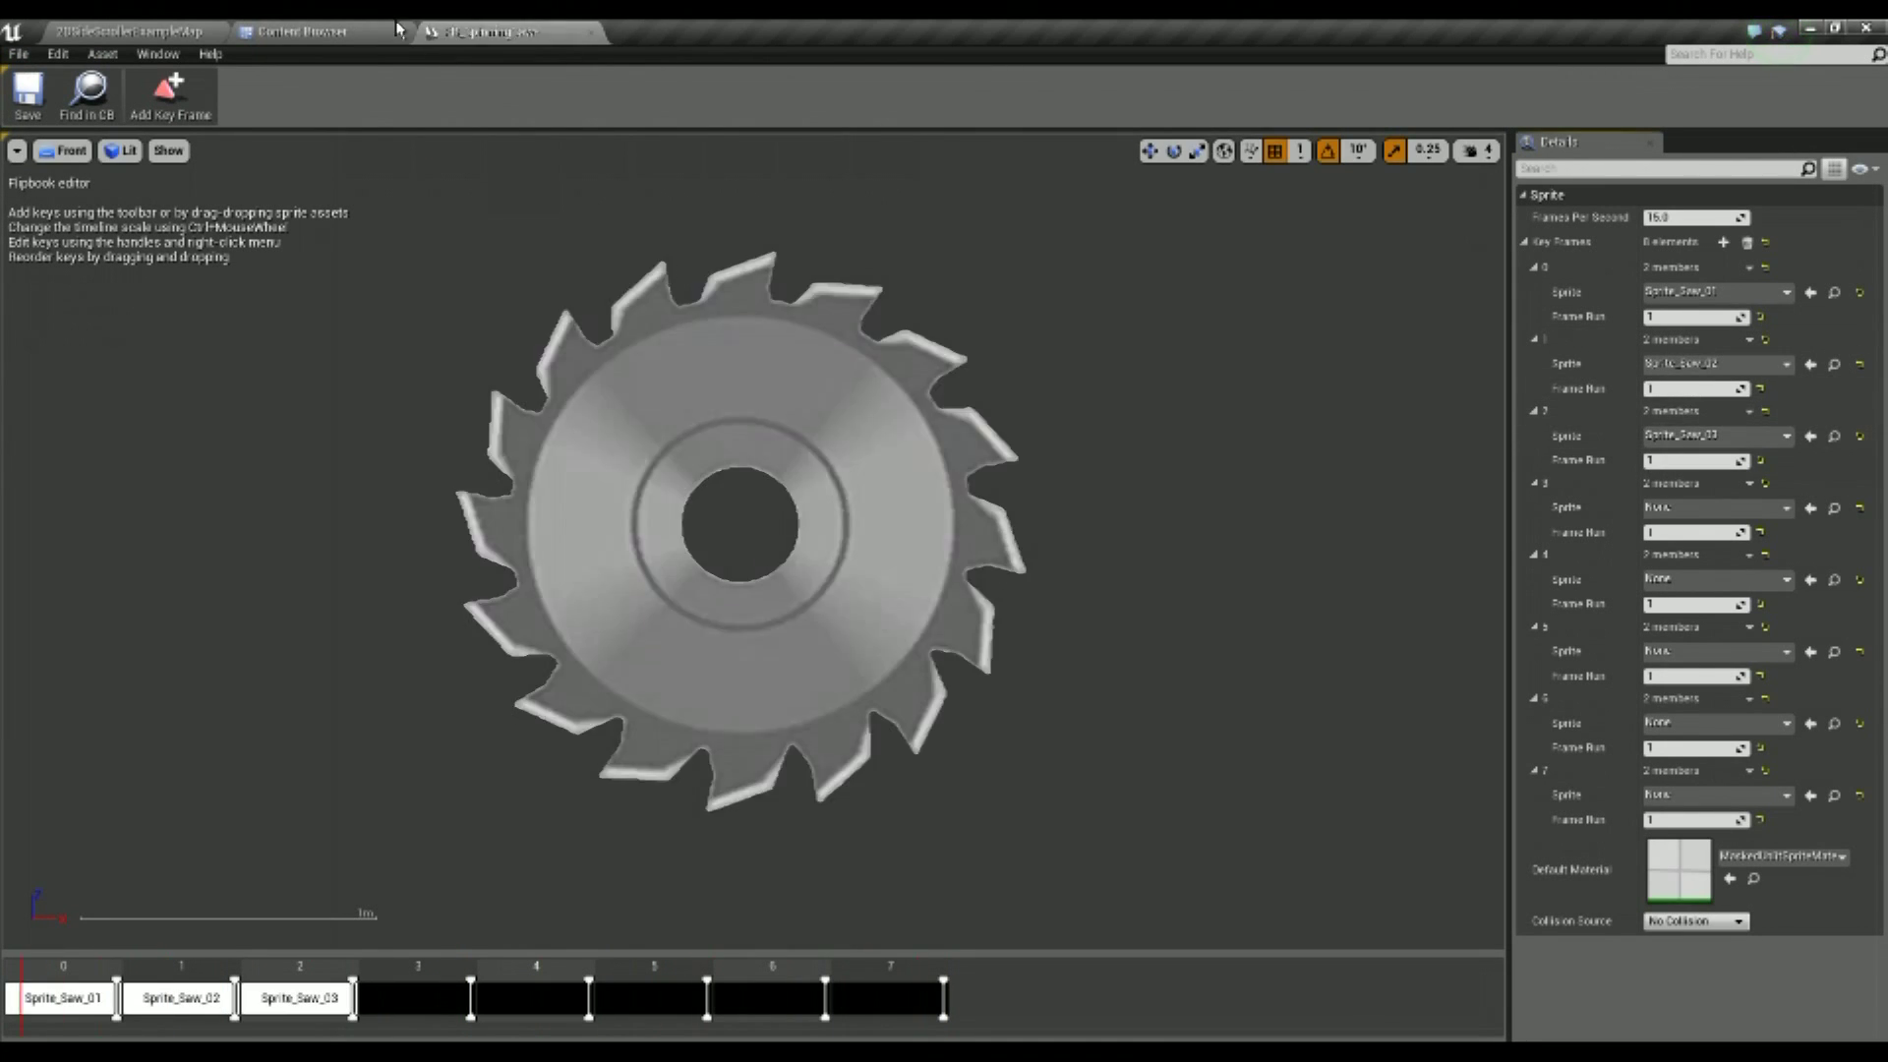
{"action": "left_click", "coordinate": [393, 31]}
{"action": "left_click", "coordinate": [615, 164]}
{"action": "left_click", "coordinate": [509, 32]}
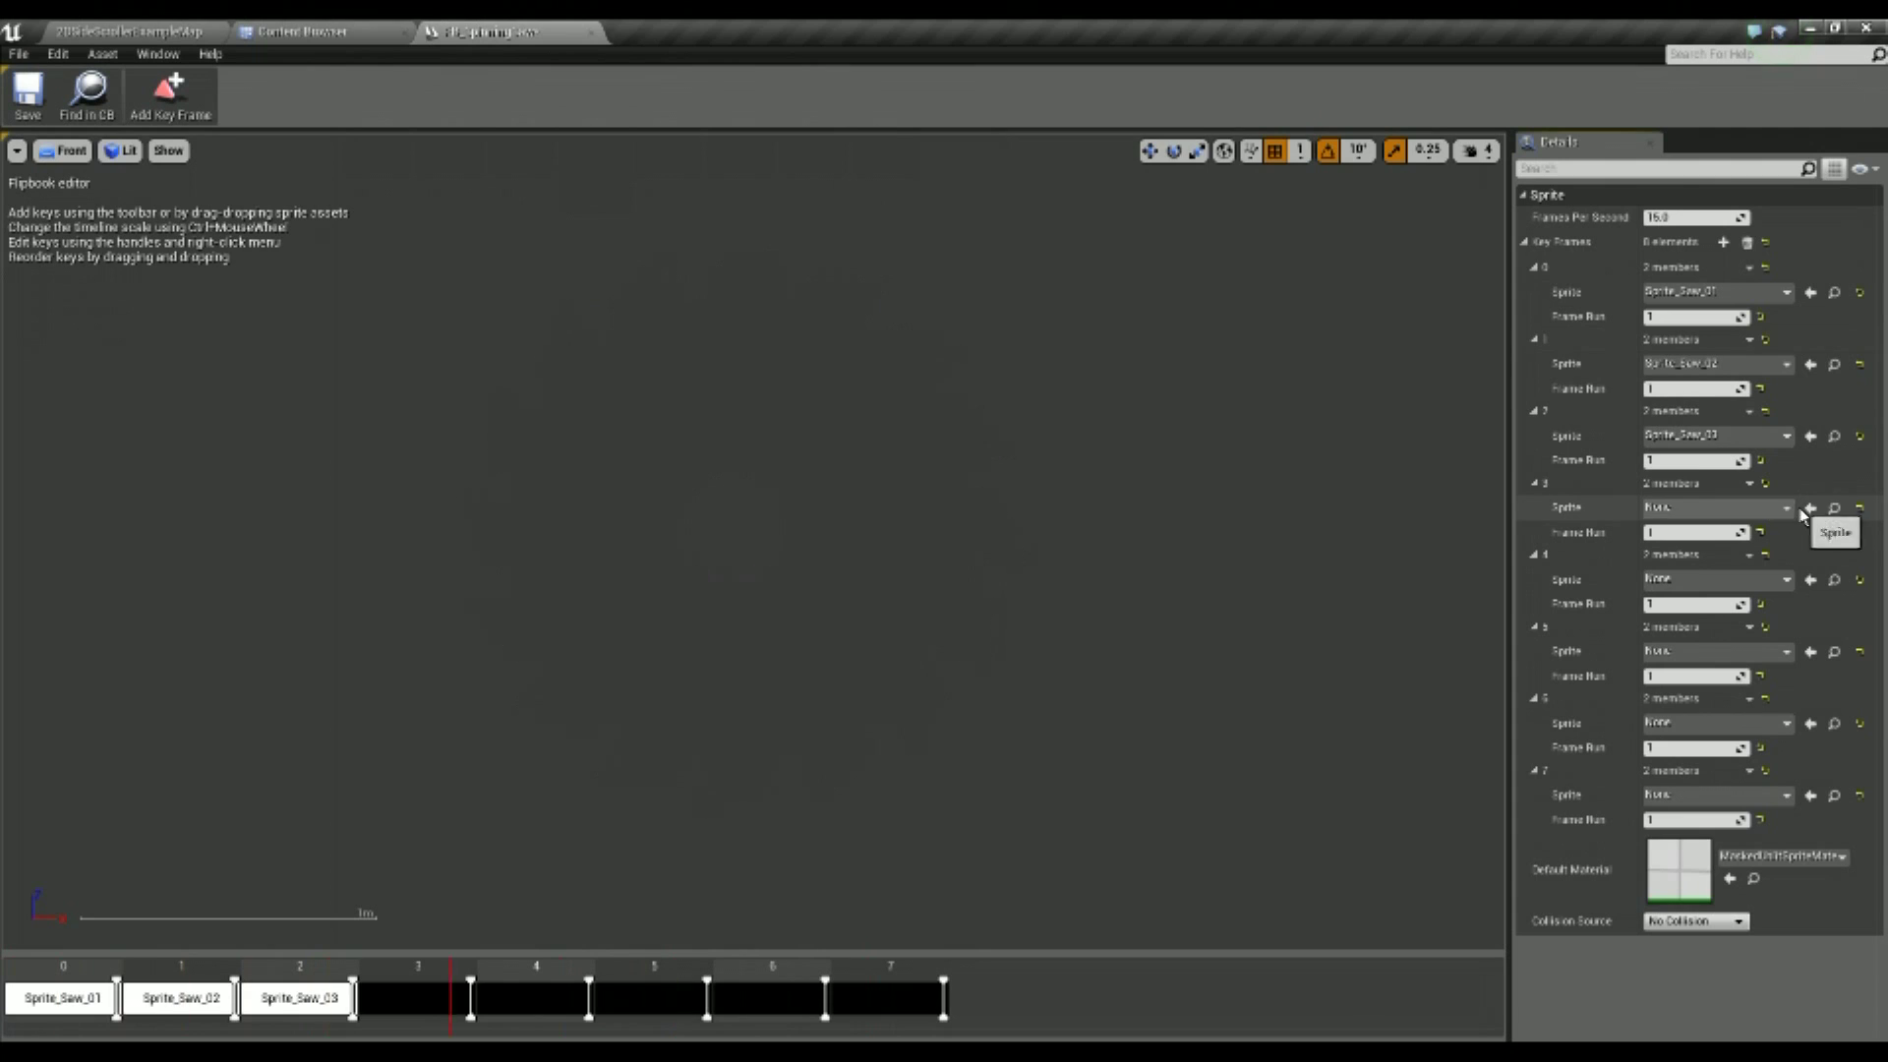
{"action": "left_click", "coordinate": [1810, 507]}
Assign Sprite_Saw_05 to key frame 4 and Sprite_Saw_06 to key frame 5 of the flipbook
{"action": "left_click", "coordinate": [304, 31]}
{"action": "left_click", "coordinate": [665, 158]}
{"action": "left_click", "coordinate": [509, 31]}
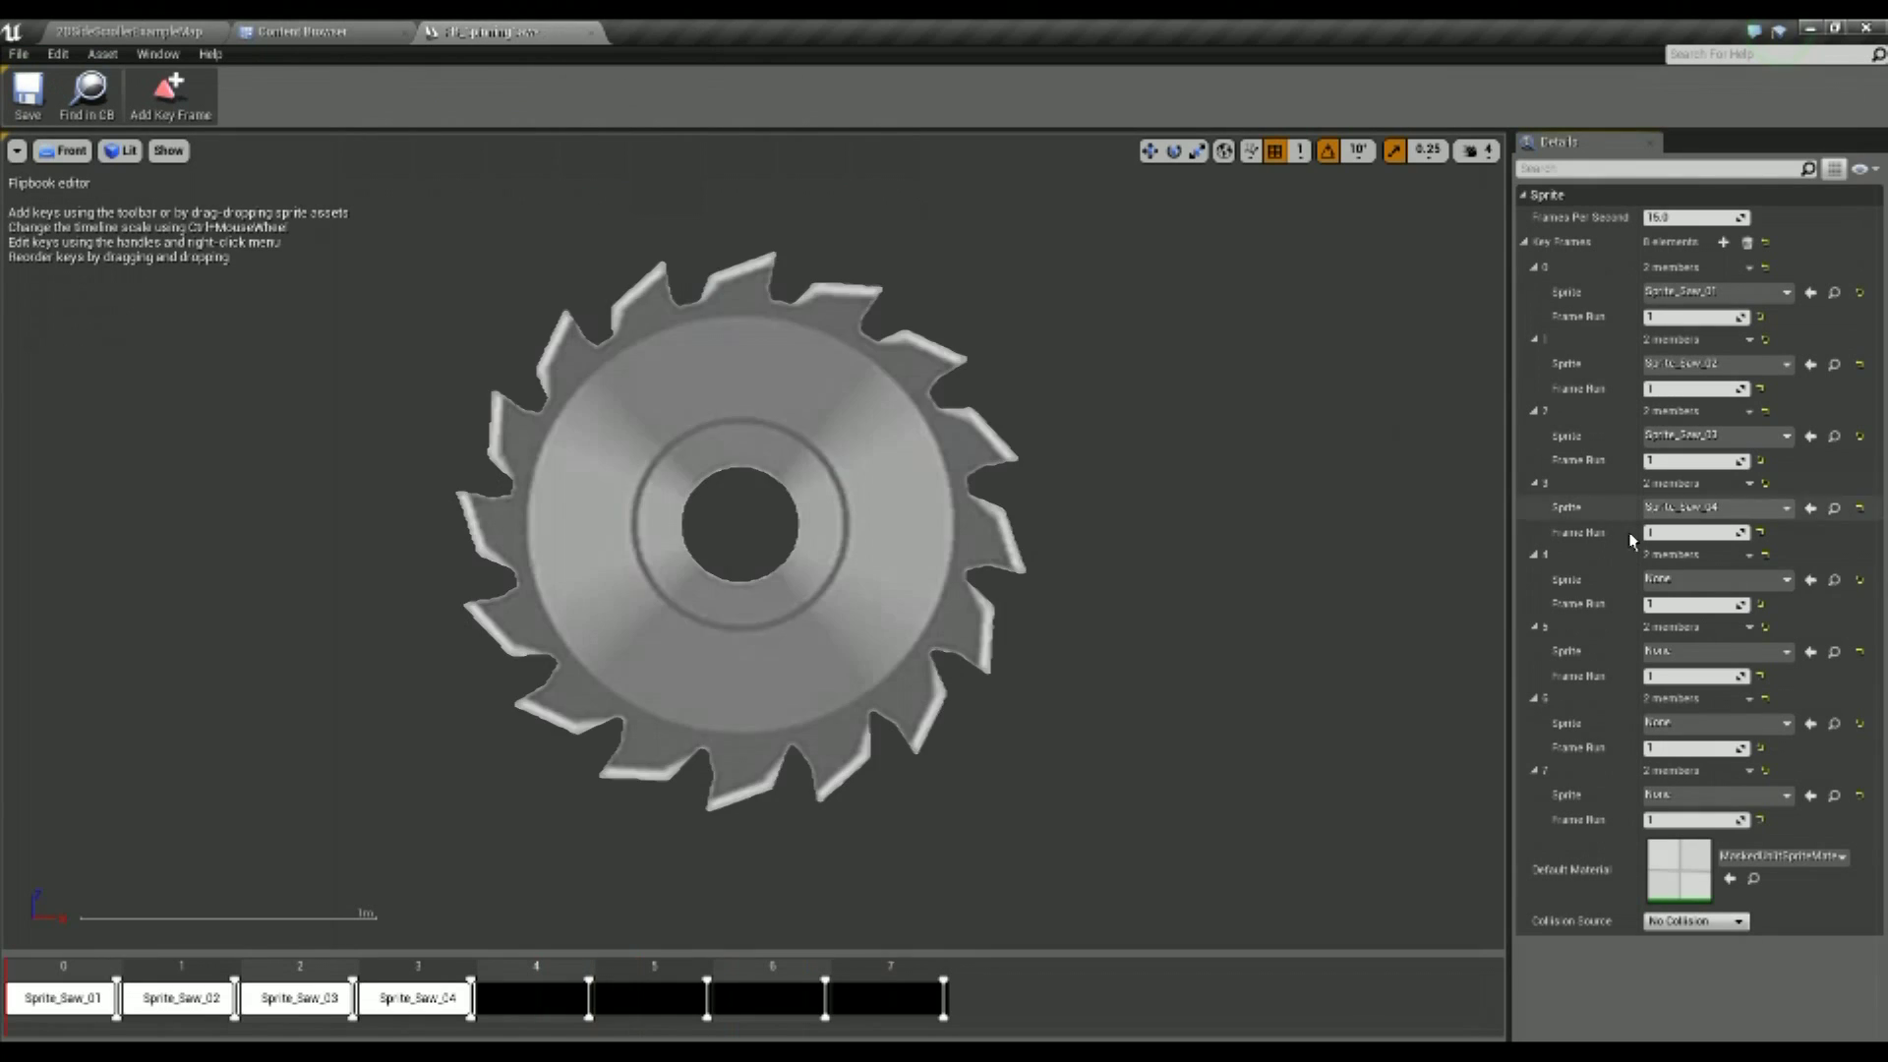
{"action": "left_click", "coordinate": [1810, 579]}
{"action": "left_click", "coordinate": [305, 31]}
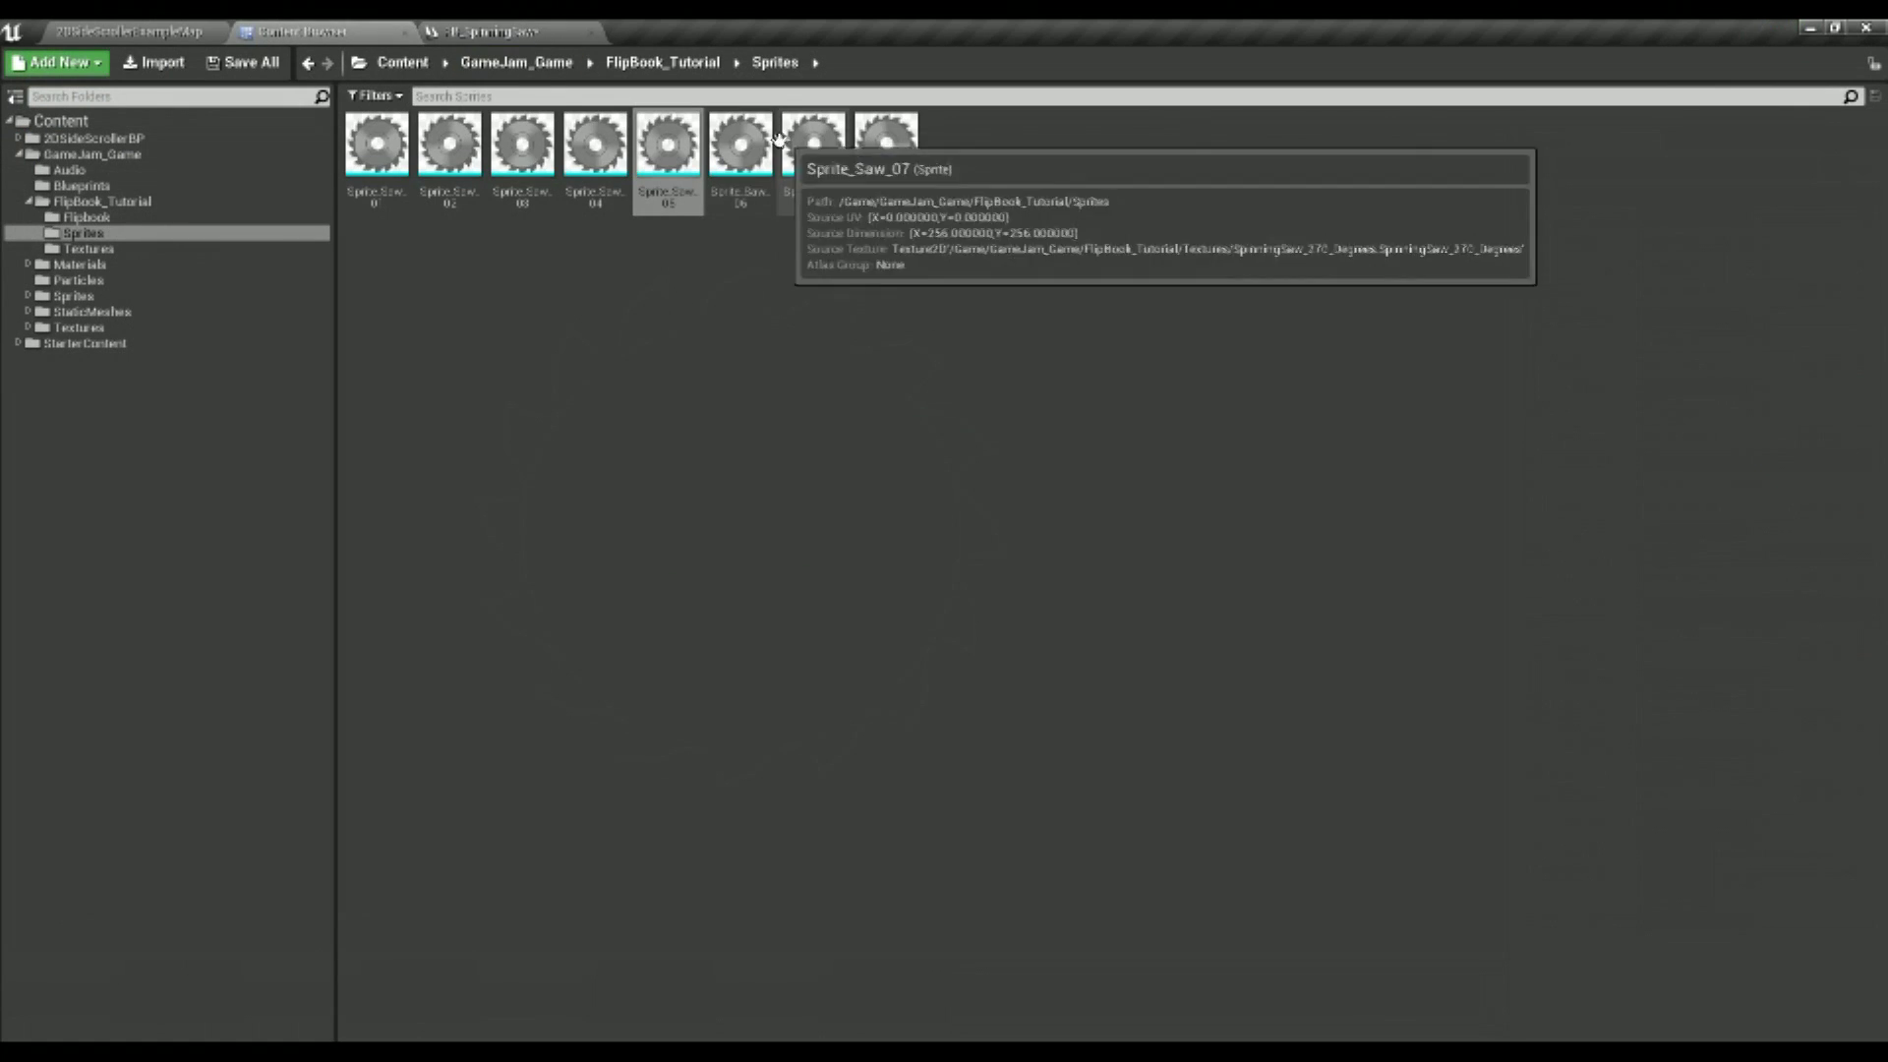
{"action": "left_click", "coordinate": [742, 158]}
{"action": "left_click", "coordinate": [508, 32]}
{"action": "left_click", "coordinate": [1810, 651]}
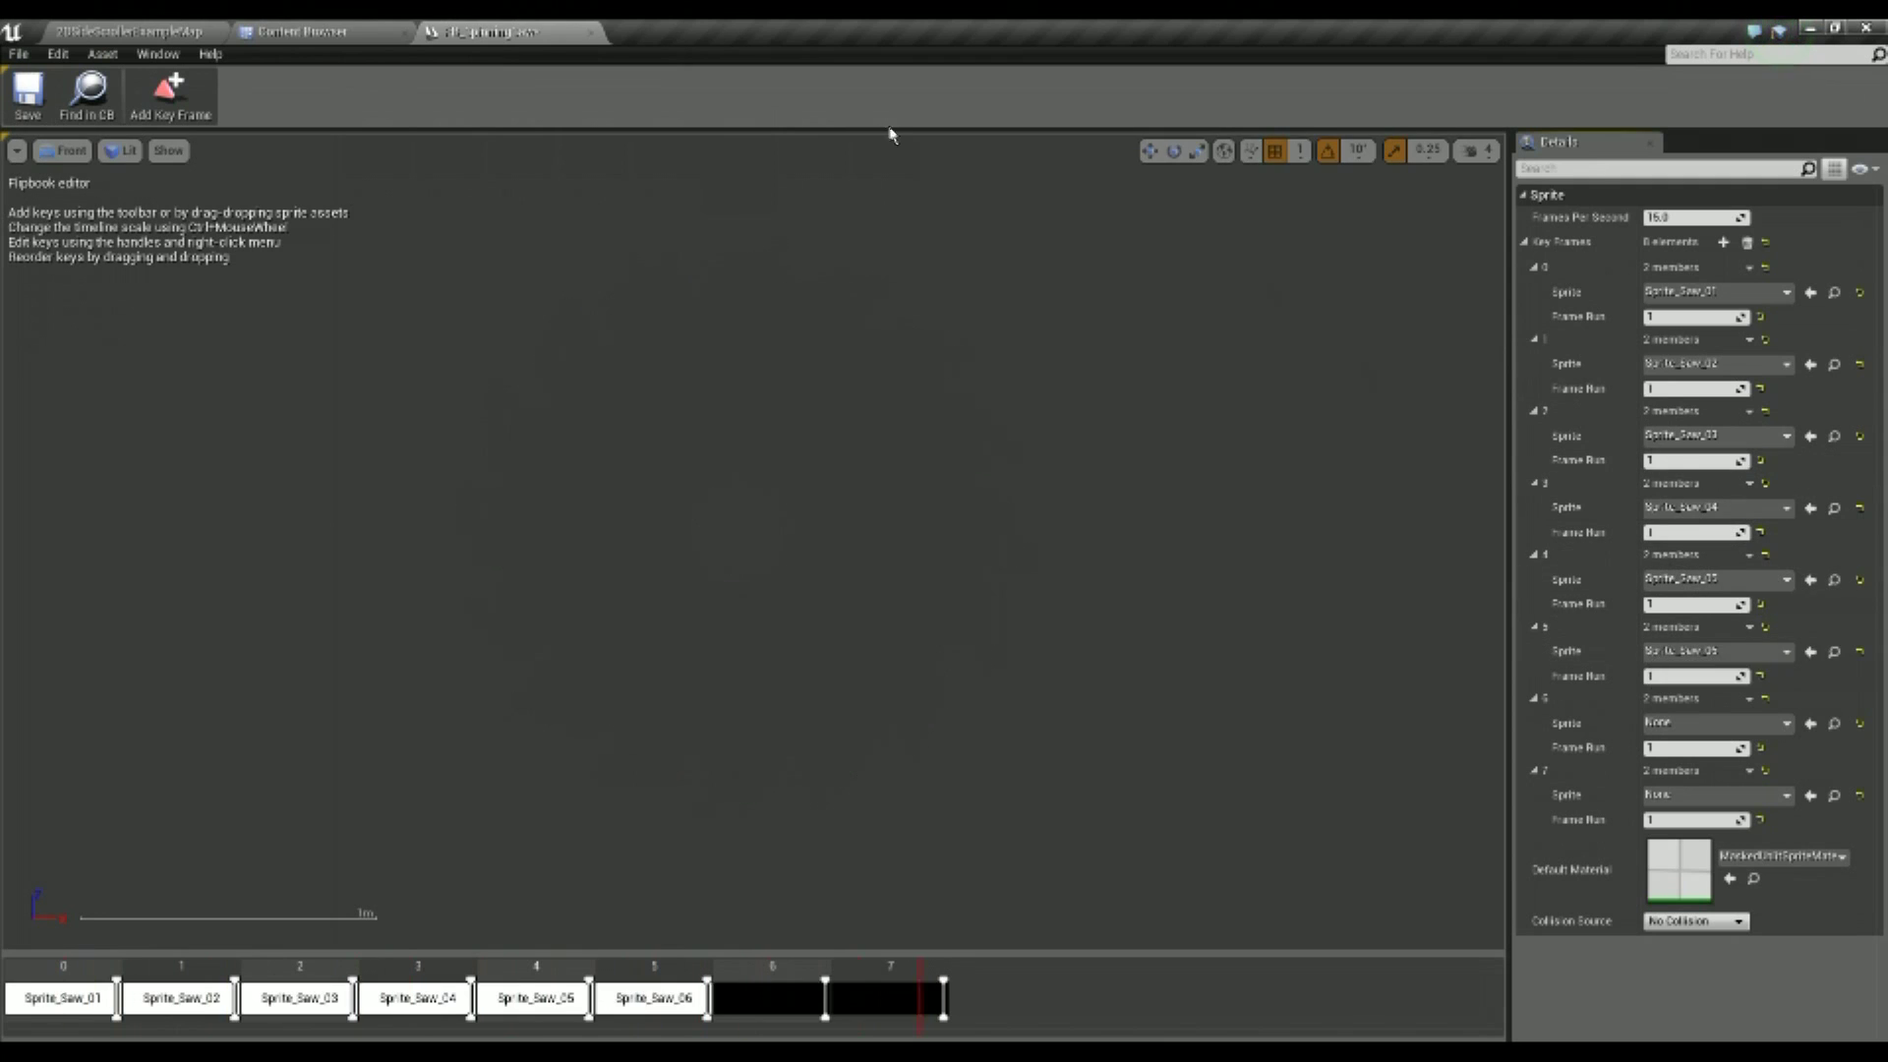
Assign Sprite_Saw_07 to key frame 6 and Sprite_Saw_08 to key frame 7 of the flipbook
{"action": "left_click", "coordinate": [359, 29]}
{"action": "left_click", "coordinate": [809, 145]}
{"action": "left_click", "coordinate": [509, 31]}
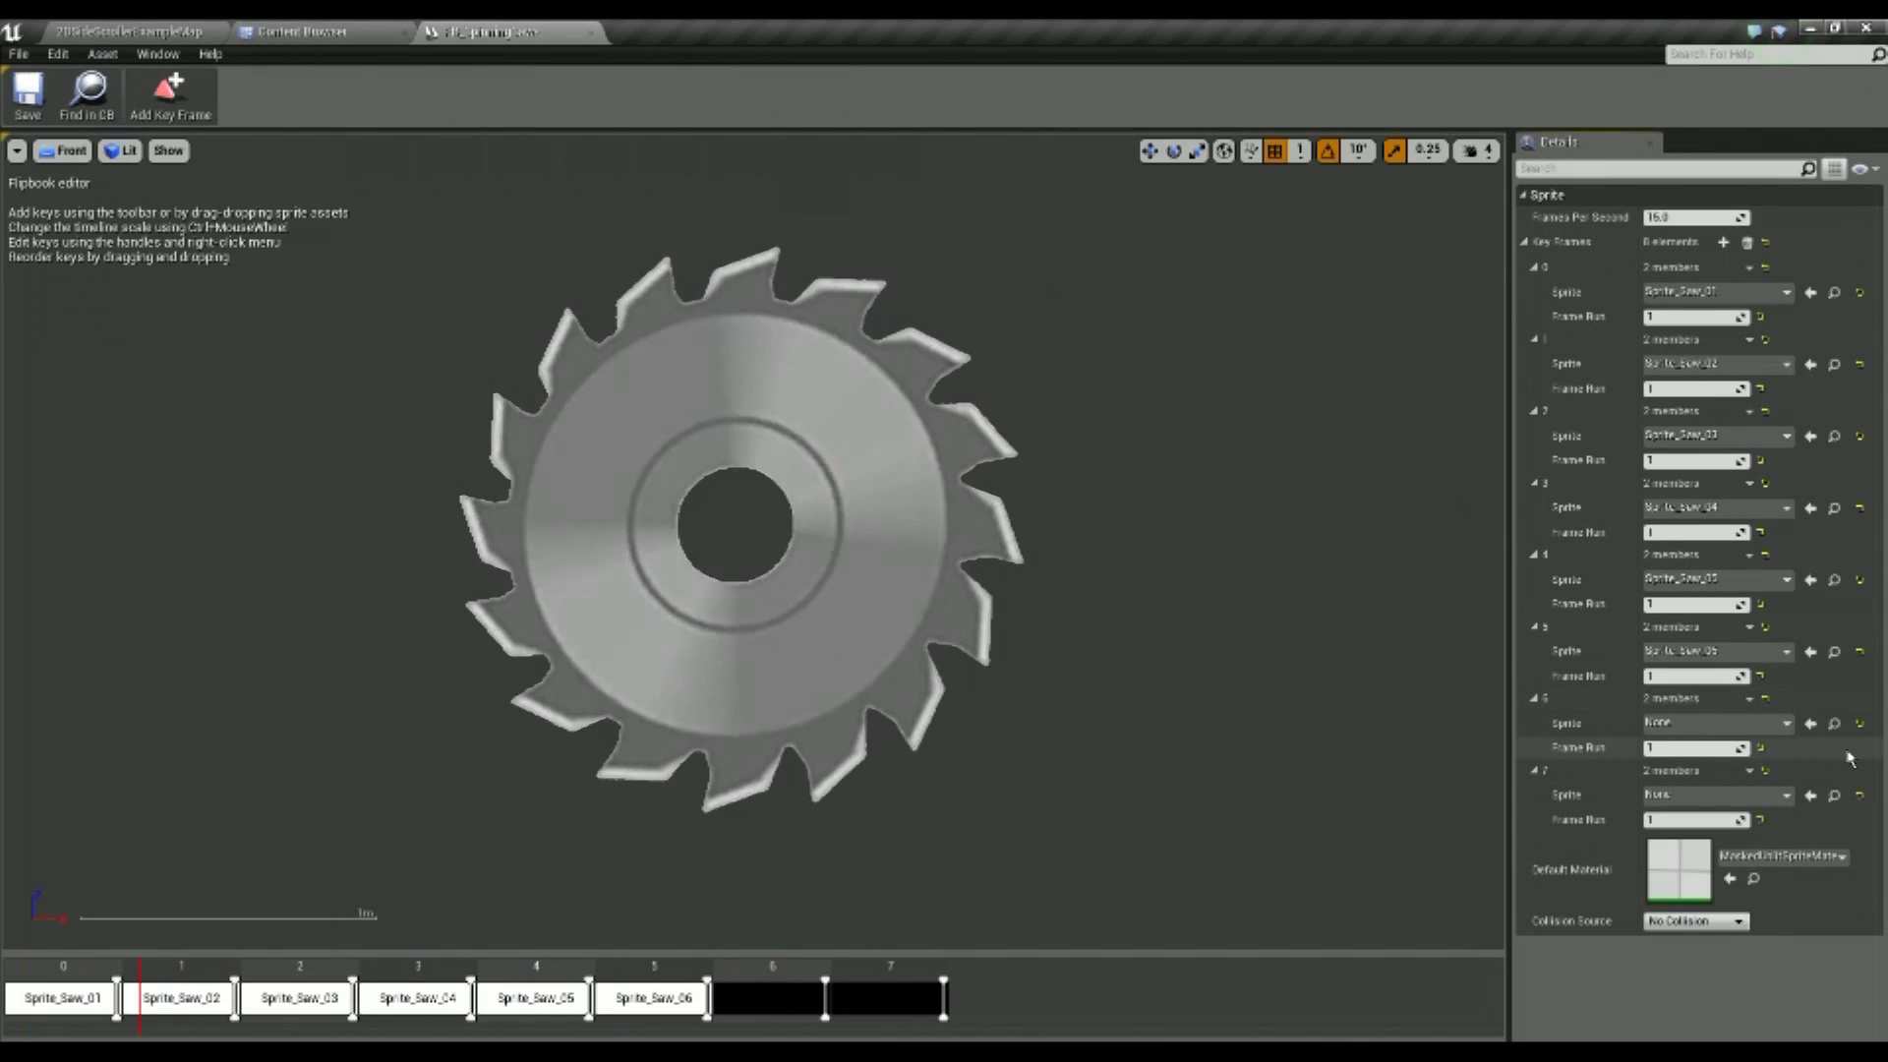
{"action": "left_click", "coordinate": [1810, 723]}
{"action": "left_click", "coordinate": [305, 32]}
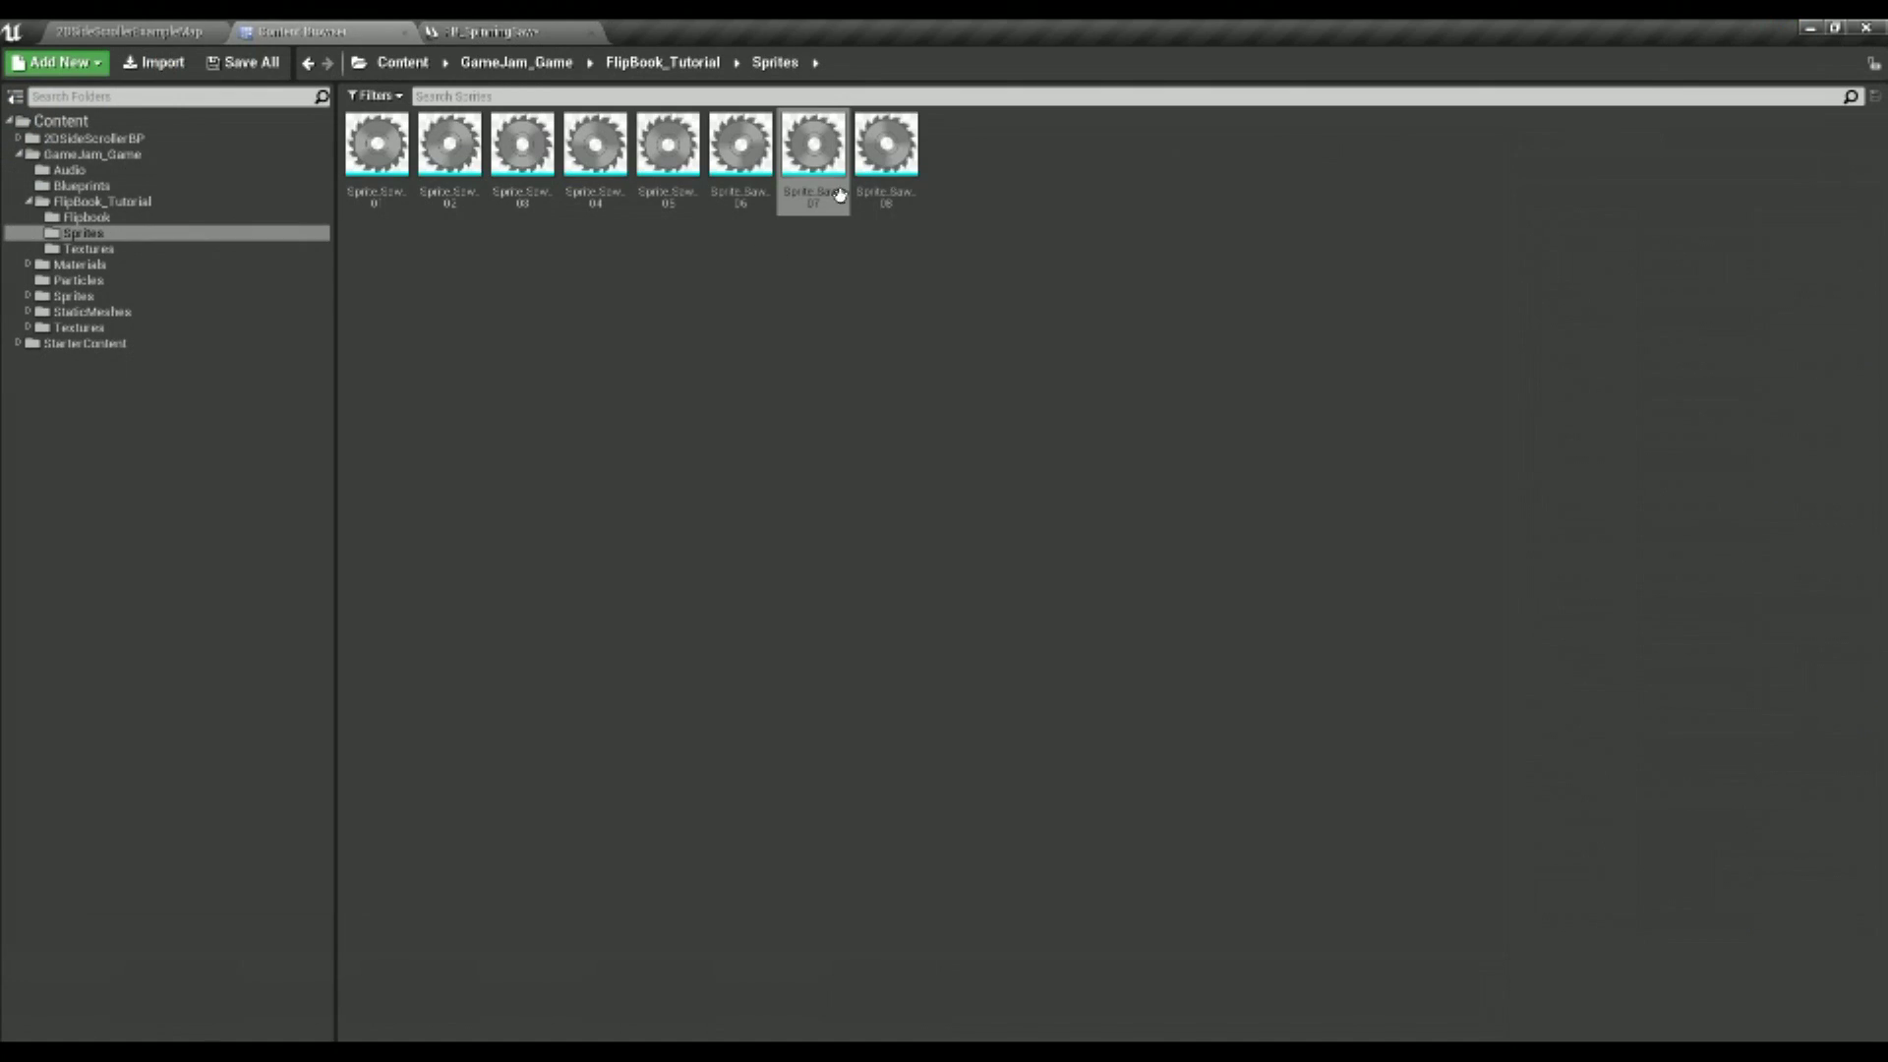
{"action": "left_click", "coordinate": [886, 145]}
{"action": "left_click", "coordinate": [445, 29]}
{"action": "left_click", "coordinate": [1810, 795]}
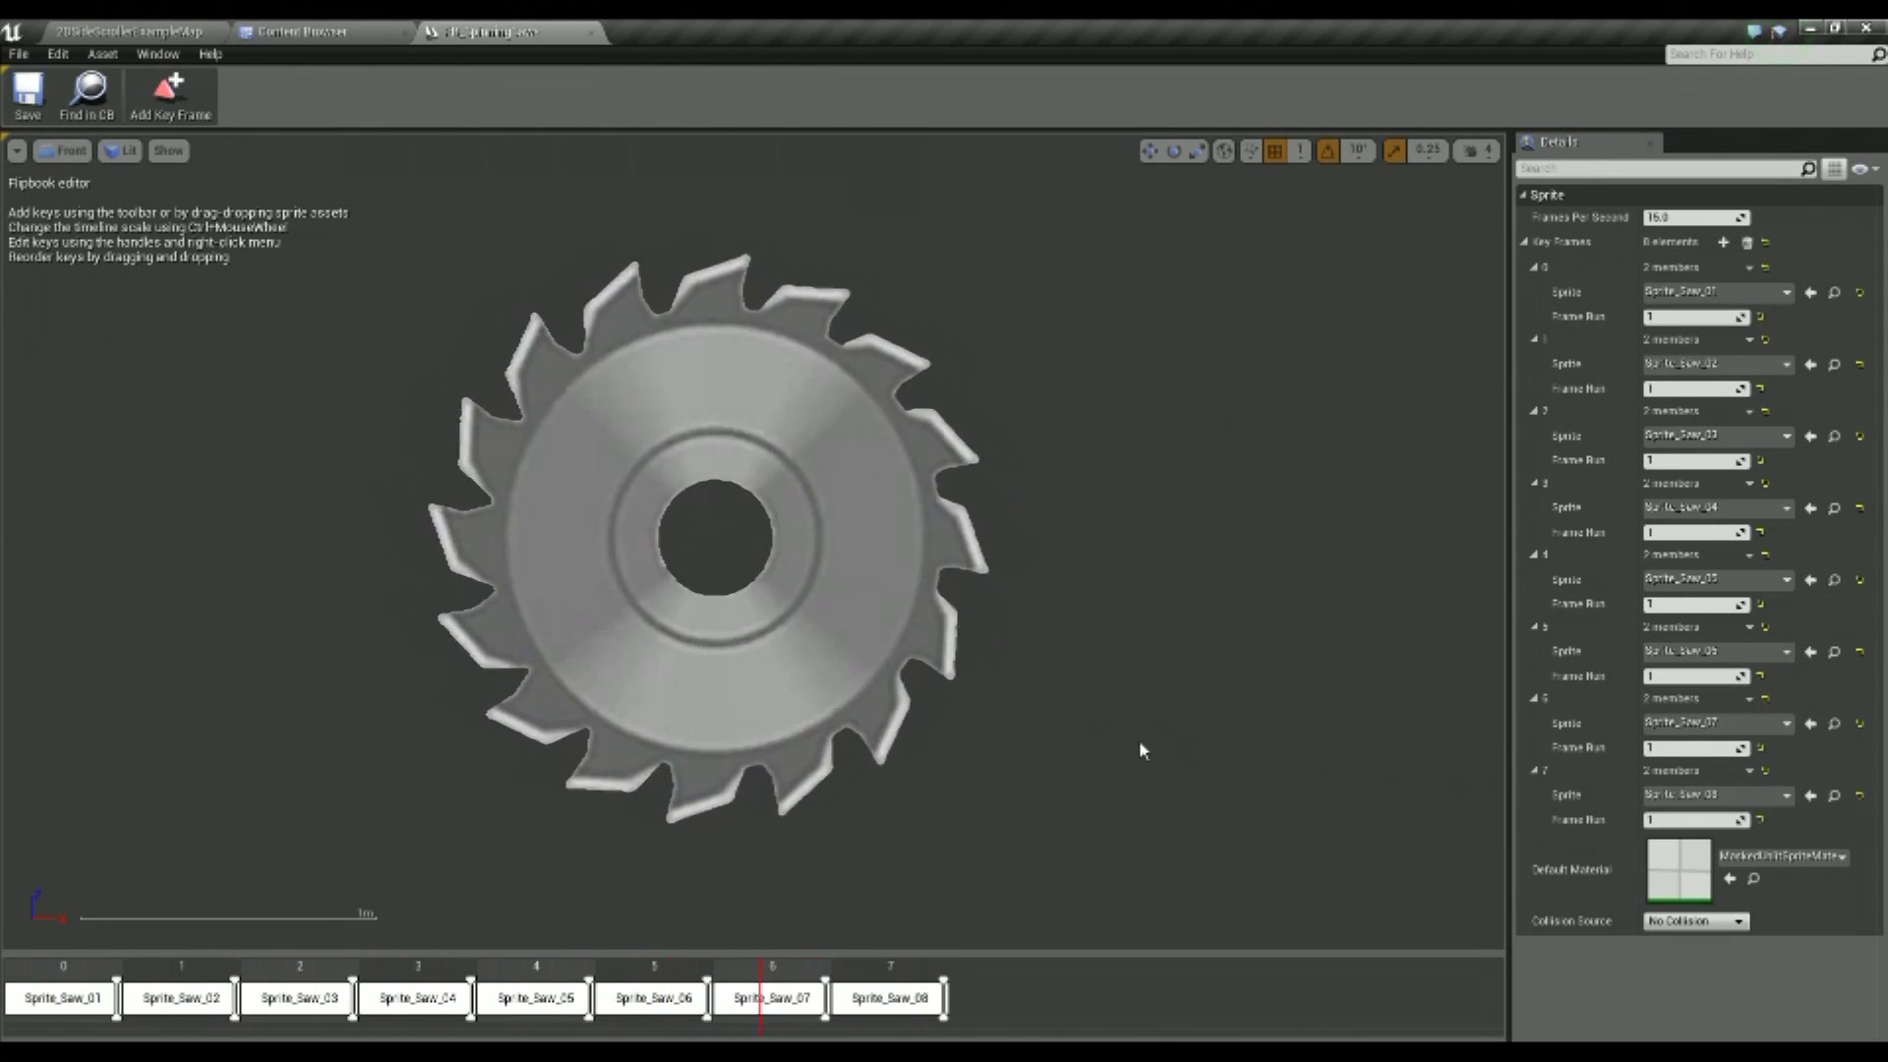
Examine the spinning saw animation in the flipbook preview, both close up and from a distance
{"action": "scroll", "coordinate": [1138, 750], "scroll_direction": "down", "scroll_amount": 2}
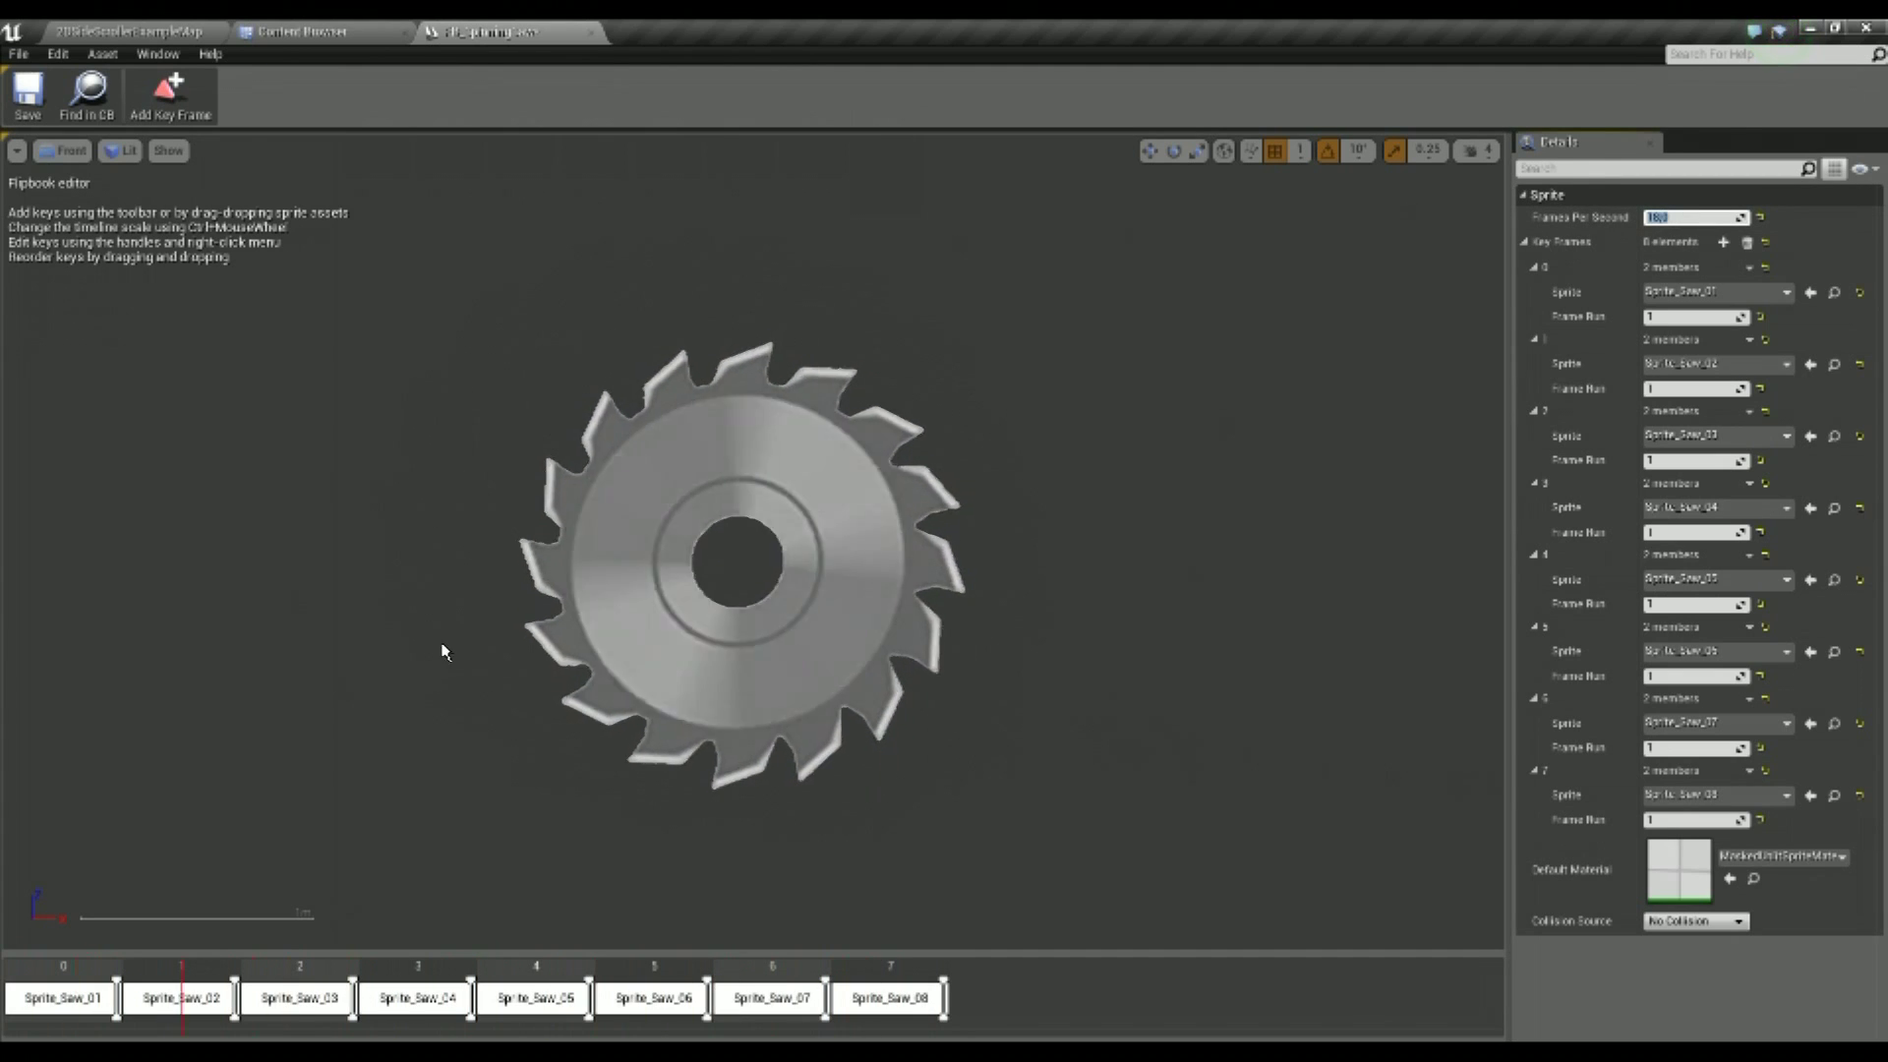
{"action": "right_click_drag", "start_coordinate": [484, 652], "coordinate": [514, 575]}
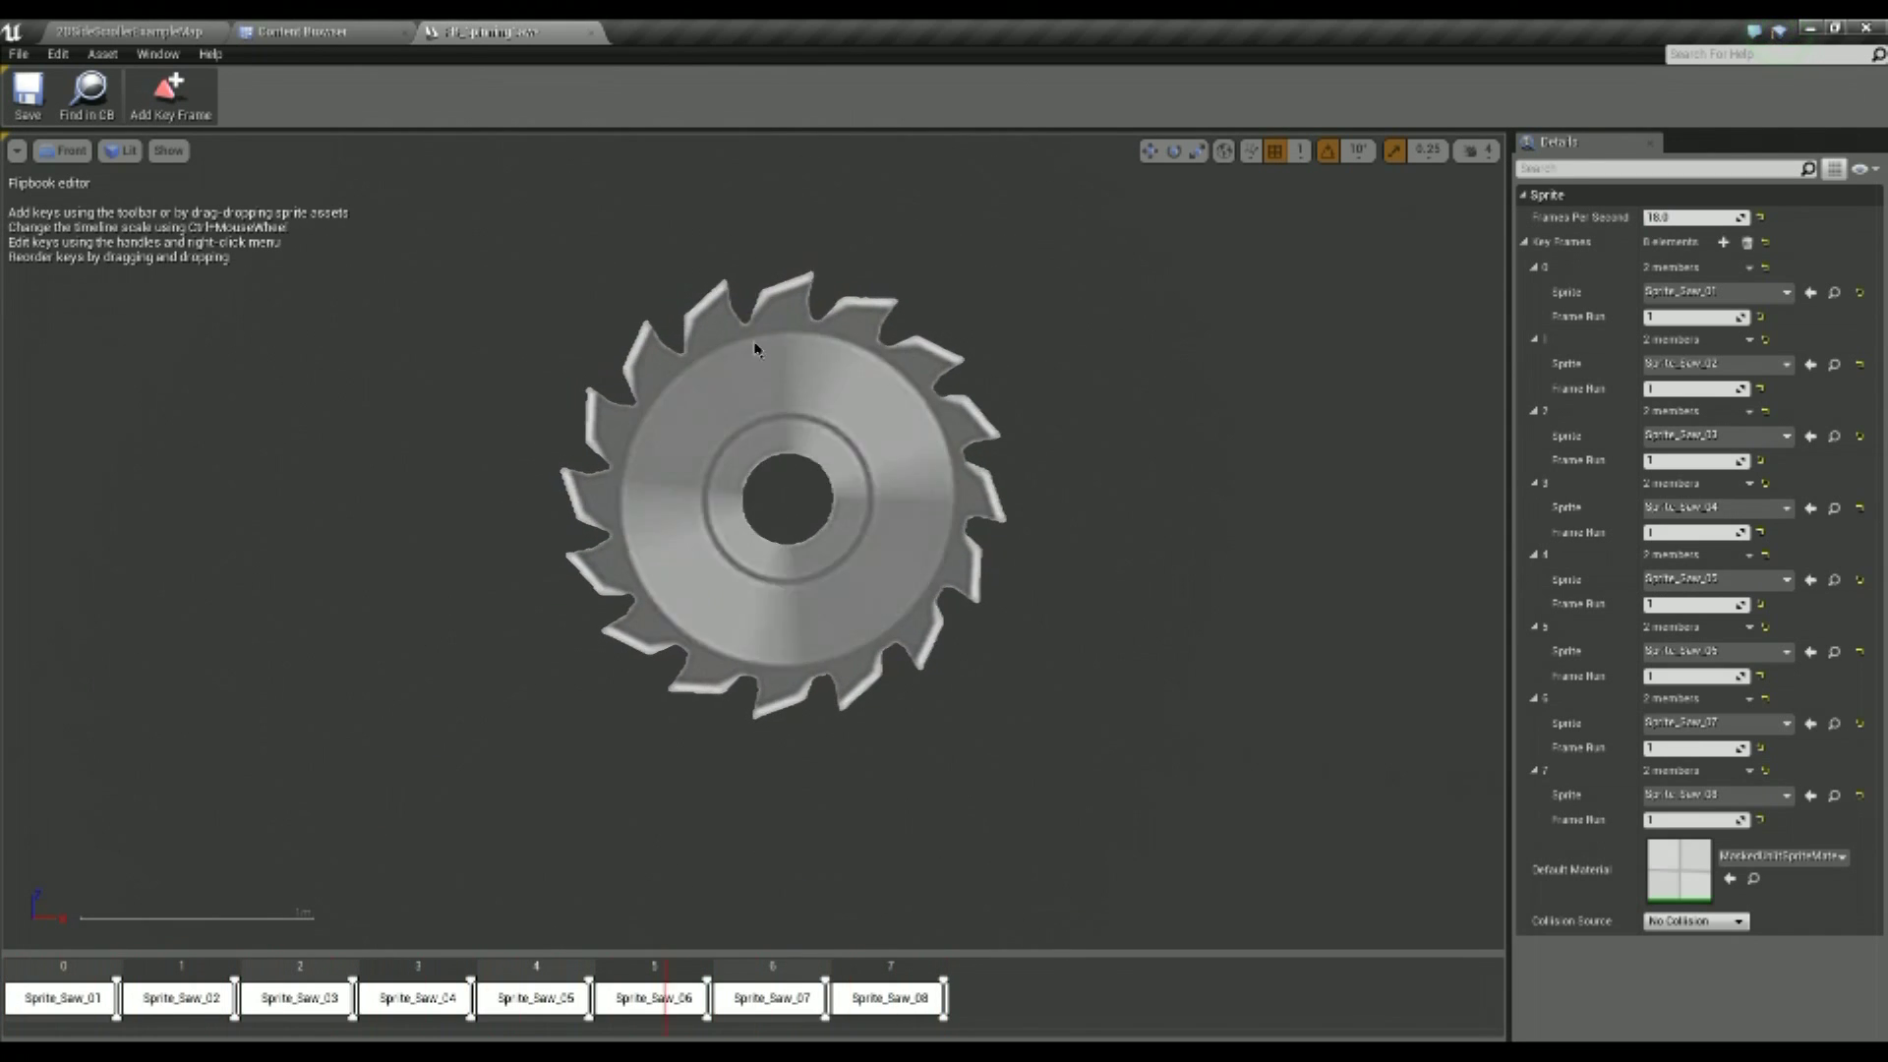
{"action": "scroll", "coordinate": [755, 348], "scroll_direction": "up", "scroll_amount": 5}
{"action": "scroll", "coordinate": [755, 348], "scroll_direction": "down", "scroll_amount": 6}
{"action": "scroll", "coordinate": [755, 348], "scroll_direction": "up", "scroll_amount": 3}
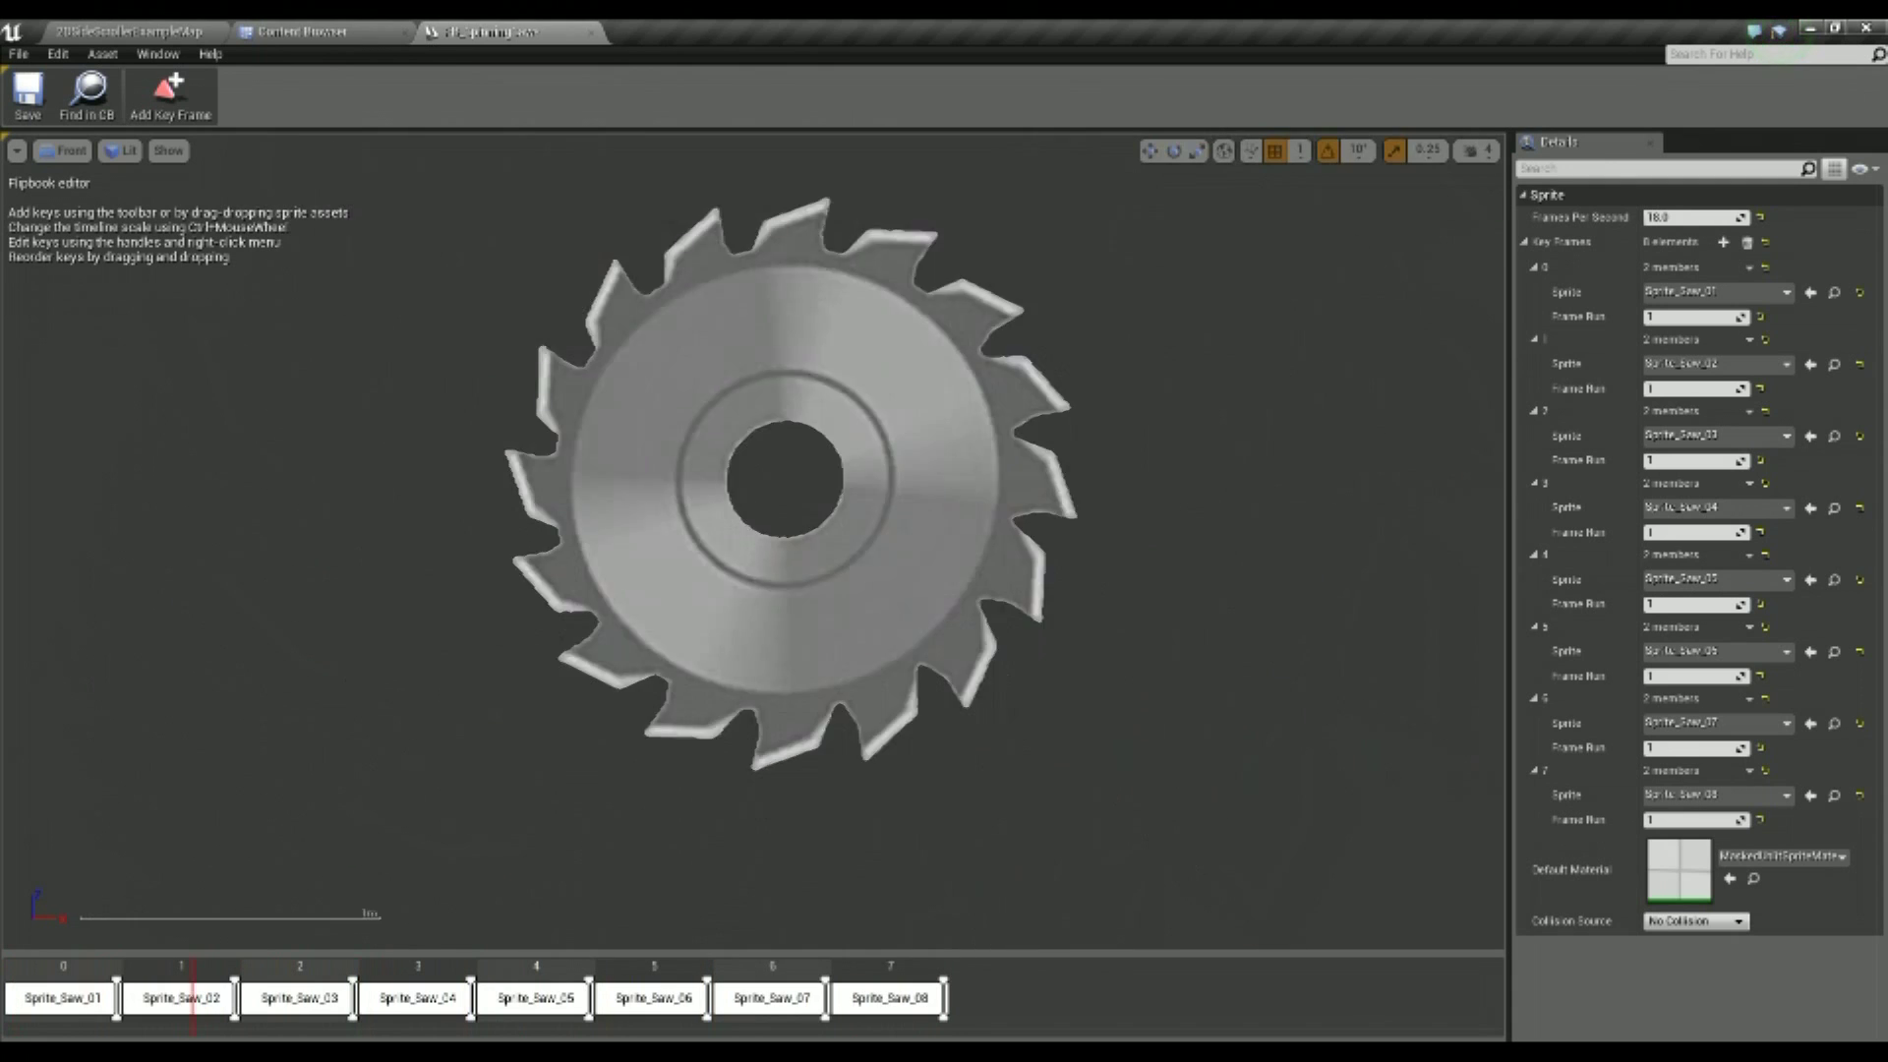
{"action": "scroll", "coordinate": [755, 348], "scroll_direction": "down", "scroll_amount": 2}
{"action": "scroll", "coordinate": [755, 348], "scroll_direction": "up", "scroll_amount": 5}
{"action": "scroll", "coordinate": [755, 348], "scroll_direction": "down", "scroll_amount": 6}
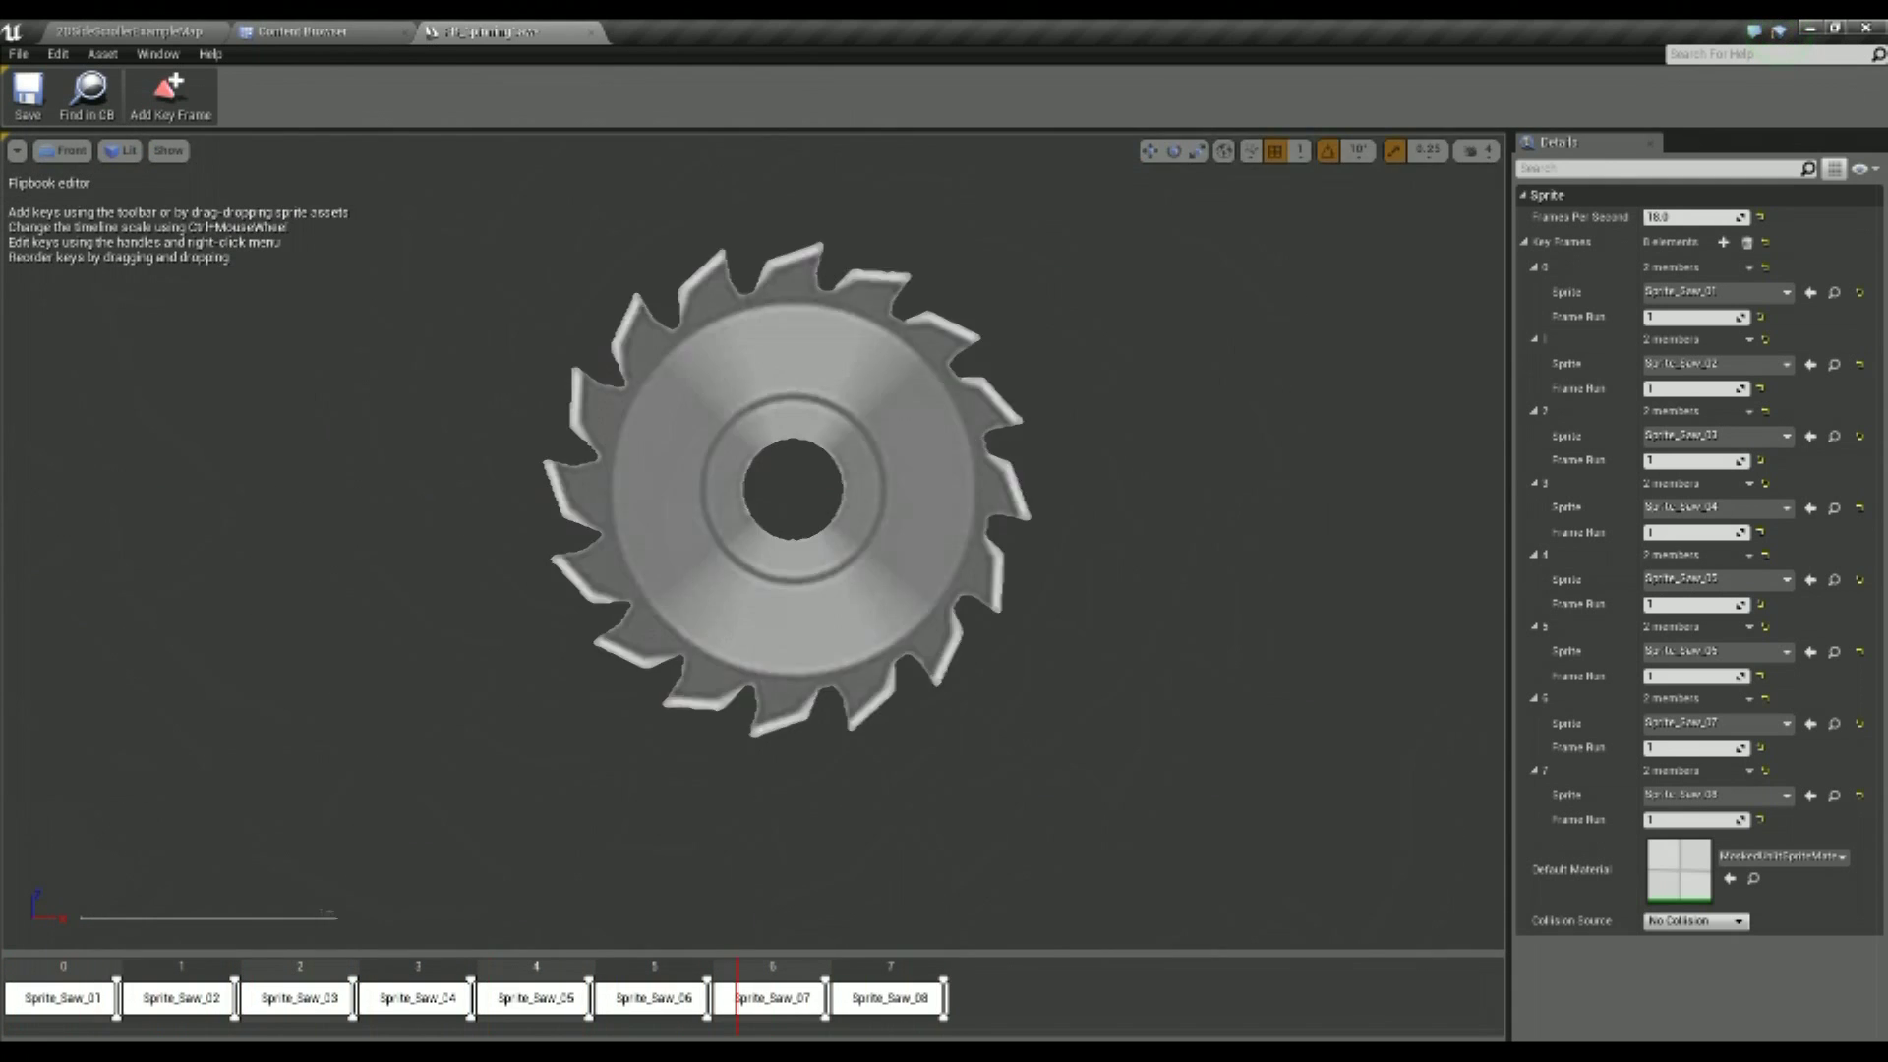
{"action": "right_click_drag", "start_coordinate": [944, 885], "coordinate": [990, 678]}
{"action": "scroll", "coordinate": [937, 649], "scroll_direction": "up", "scroll_amount": 2}
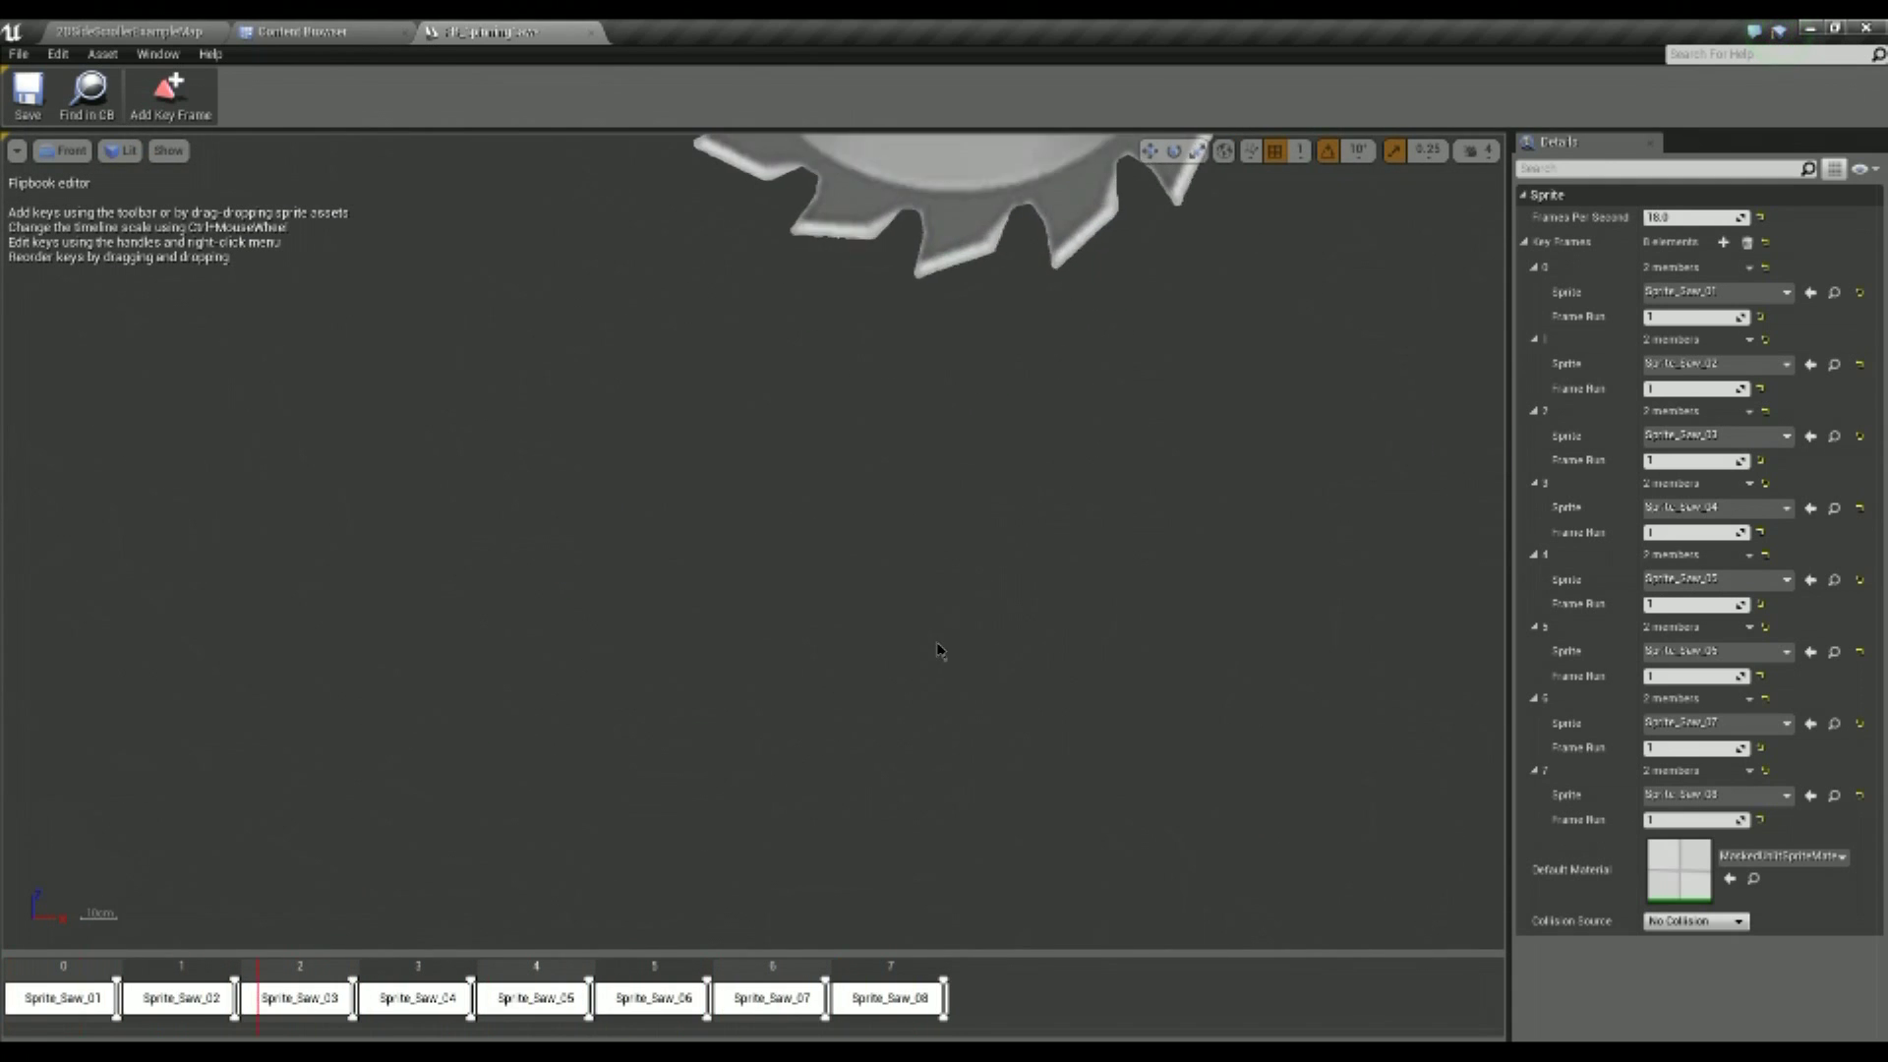
{"action": "scroll", "coordinate": [983, 308], "scroll_direction": "down", "scroll_amount": 3}
{"action": "scroll", "coordinate": [982, 197], "scroll_direction": "up", "scroll_amount": 2}
{"action": "scroll", "coordinate": [981, 241], "scroll_direction": "down", "scroll_amount": 3}
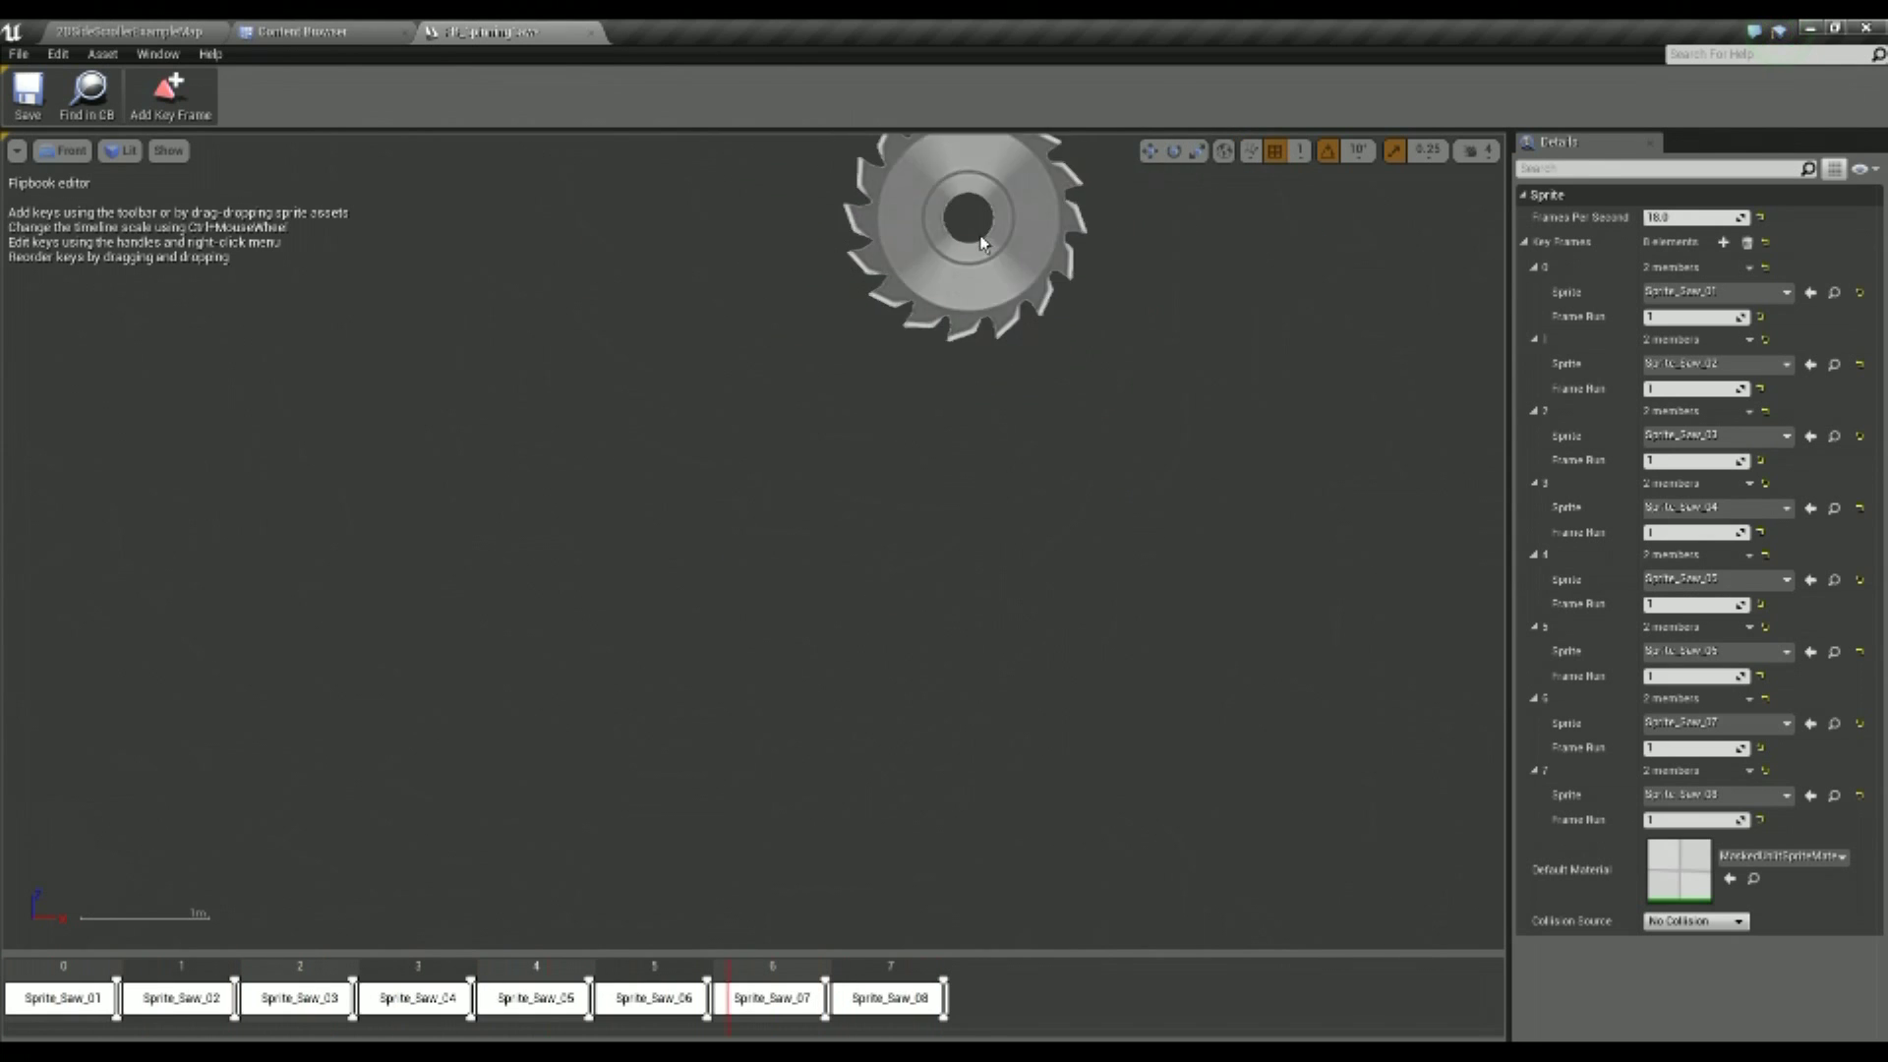
{"action": "scroll", "coordinate": [982, 251], "scroll_direction": "up", "scroll_amount": 5}
{"action": "scroll", "coordinate": [885, 546], "scroll_direction": "down", "scroll_amount": 5}
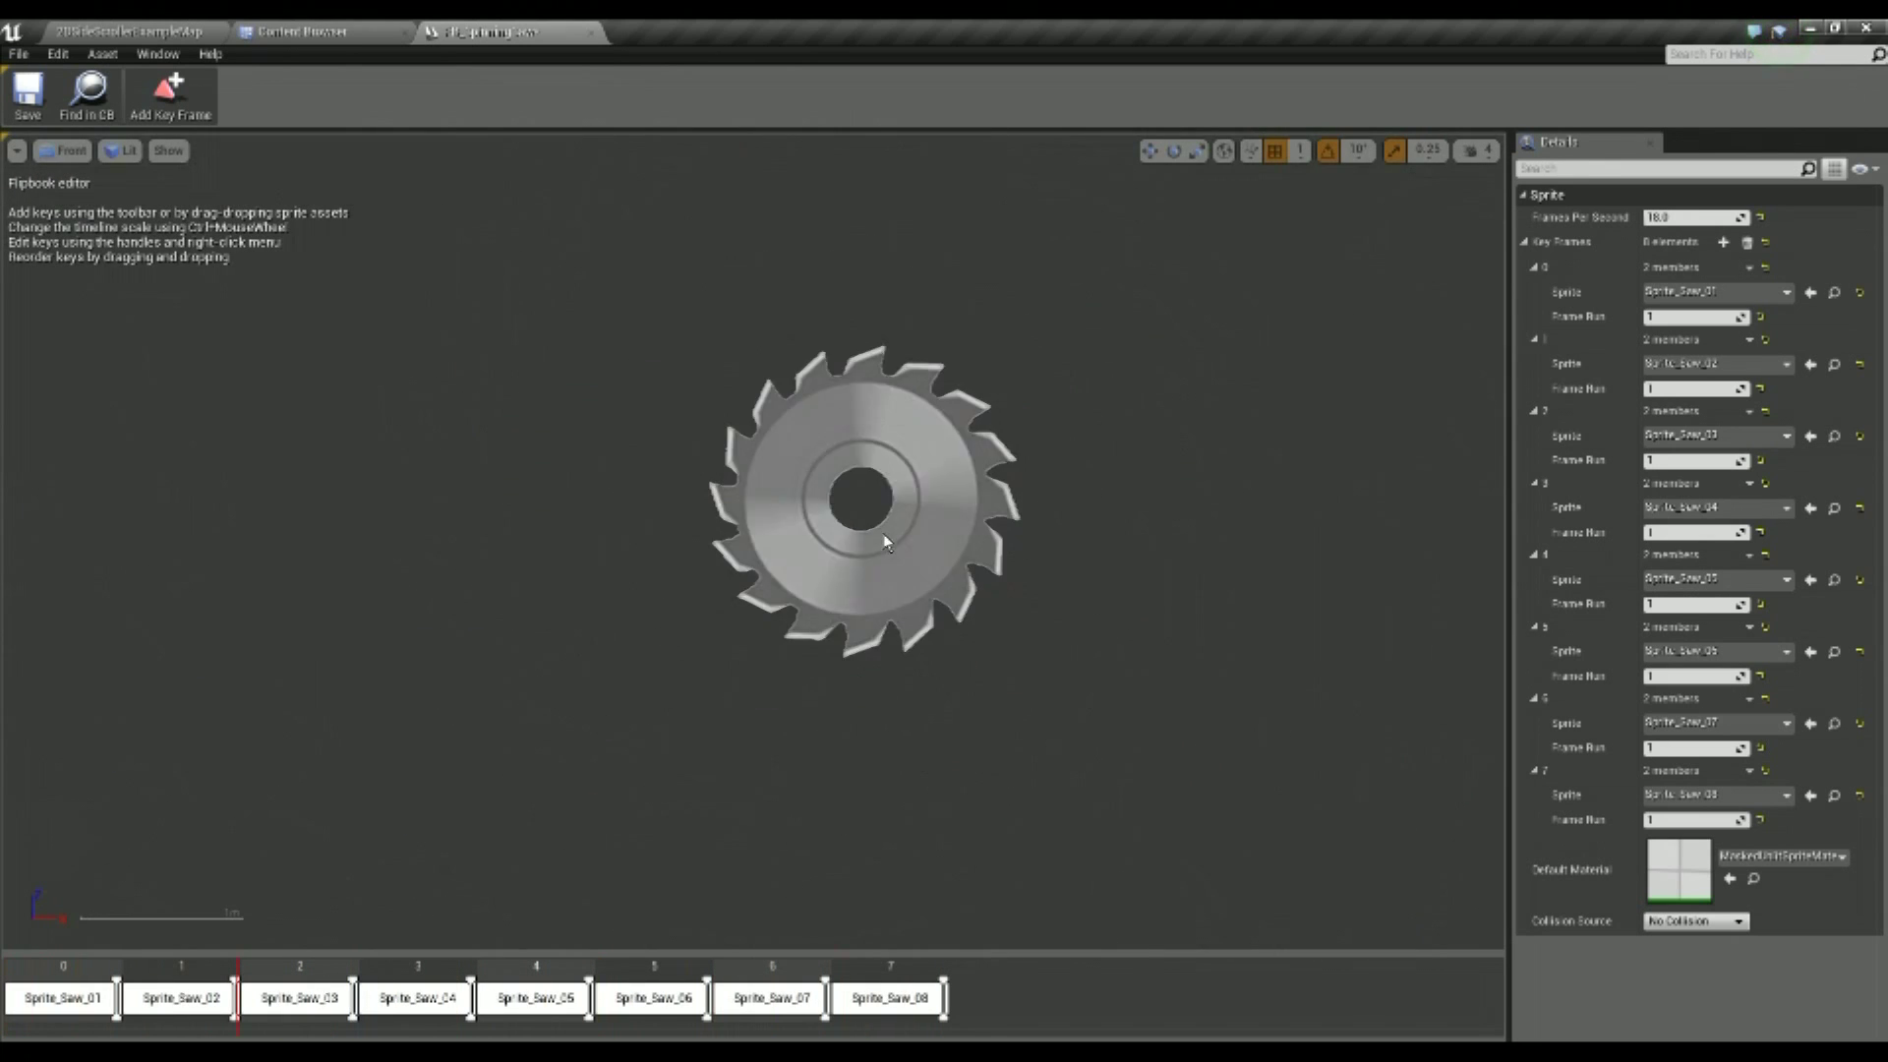
{"action": "right_click_drag", "start_coordinate": [885, 541], "coordinate": [831, 480]}
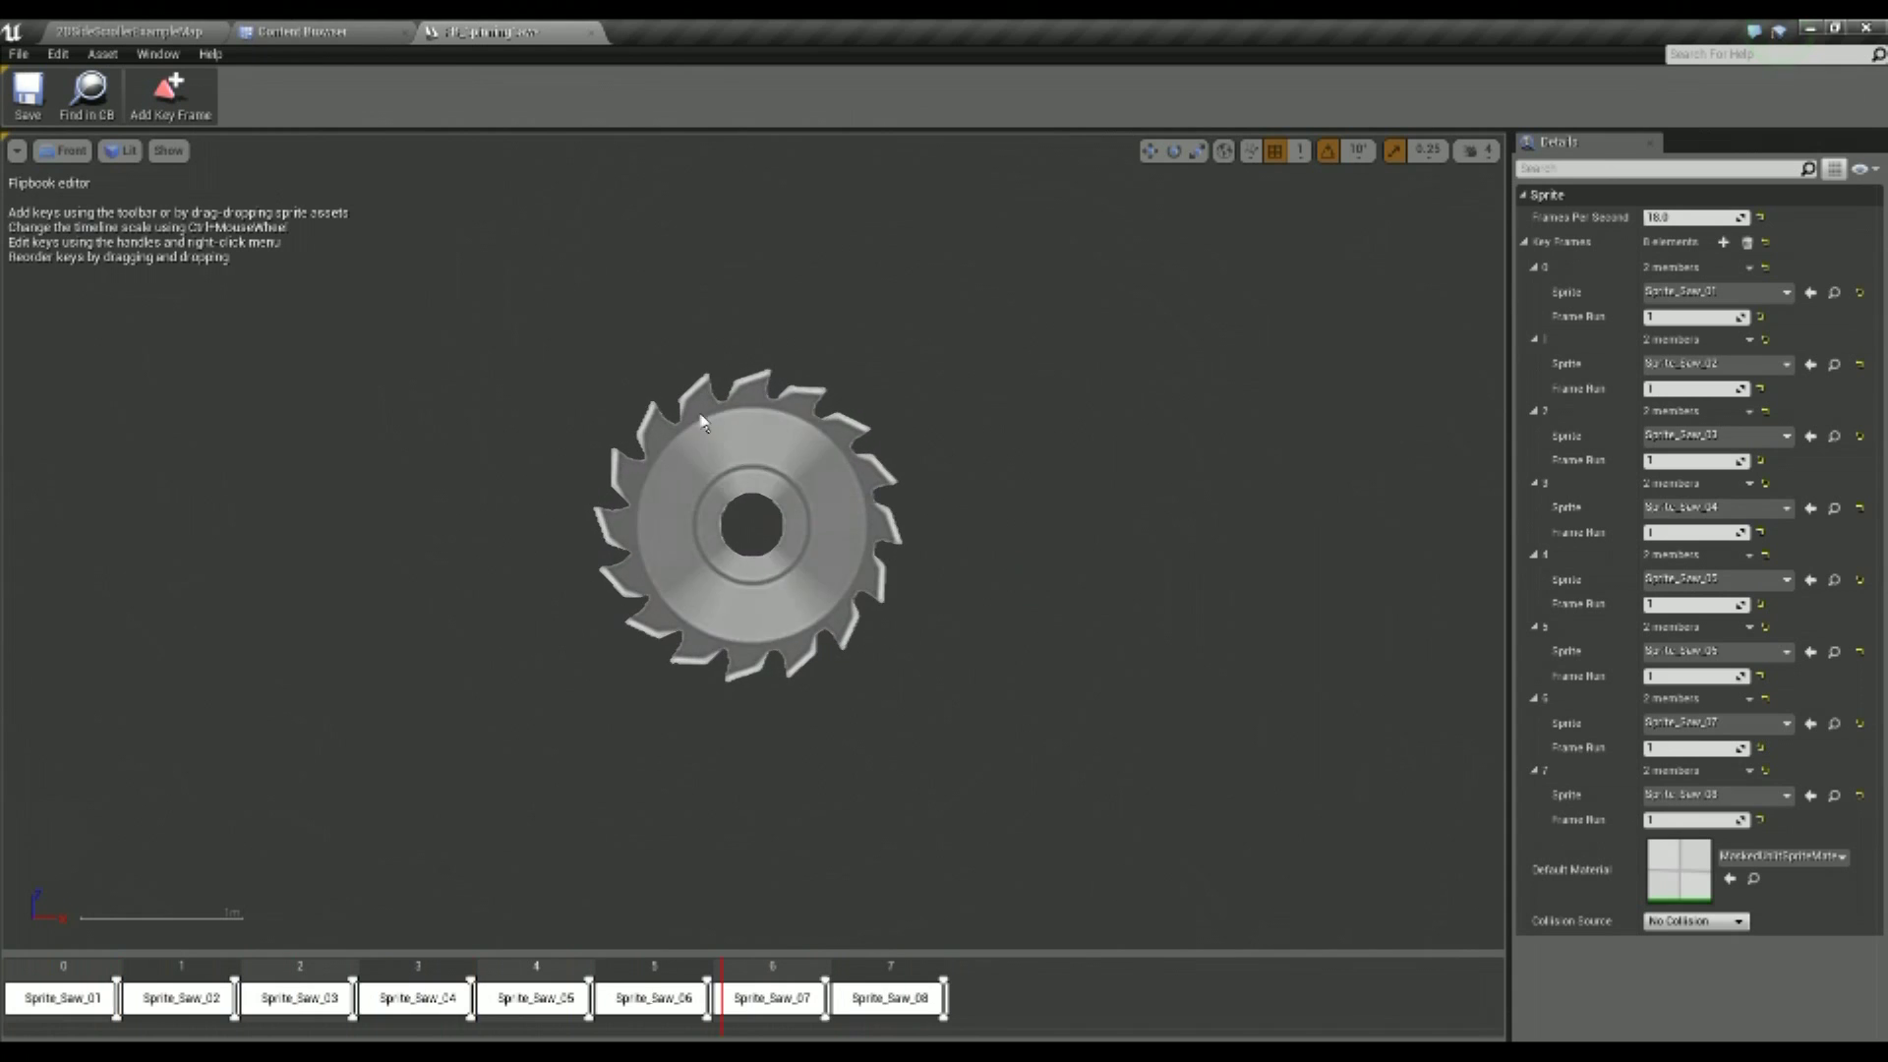
{"action": "right_click_drag", "start_coordinate": [655, 504], "coordinate": [498, 374]}
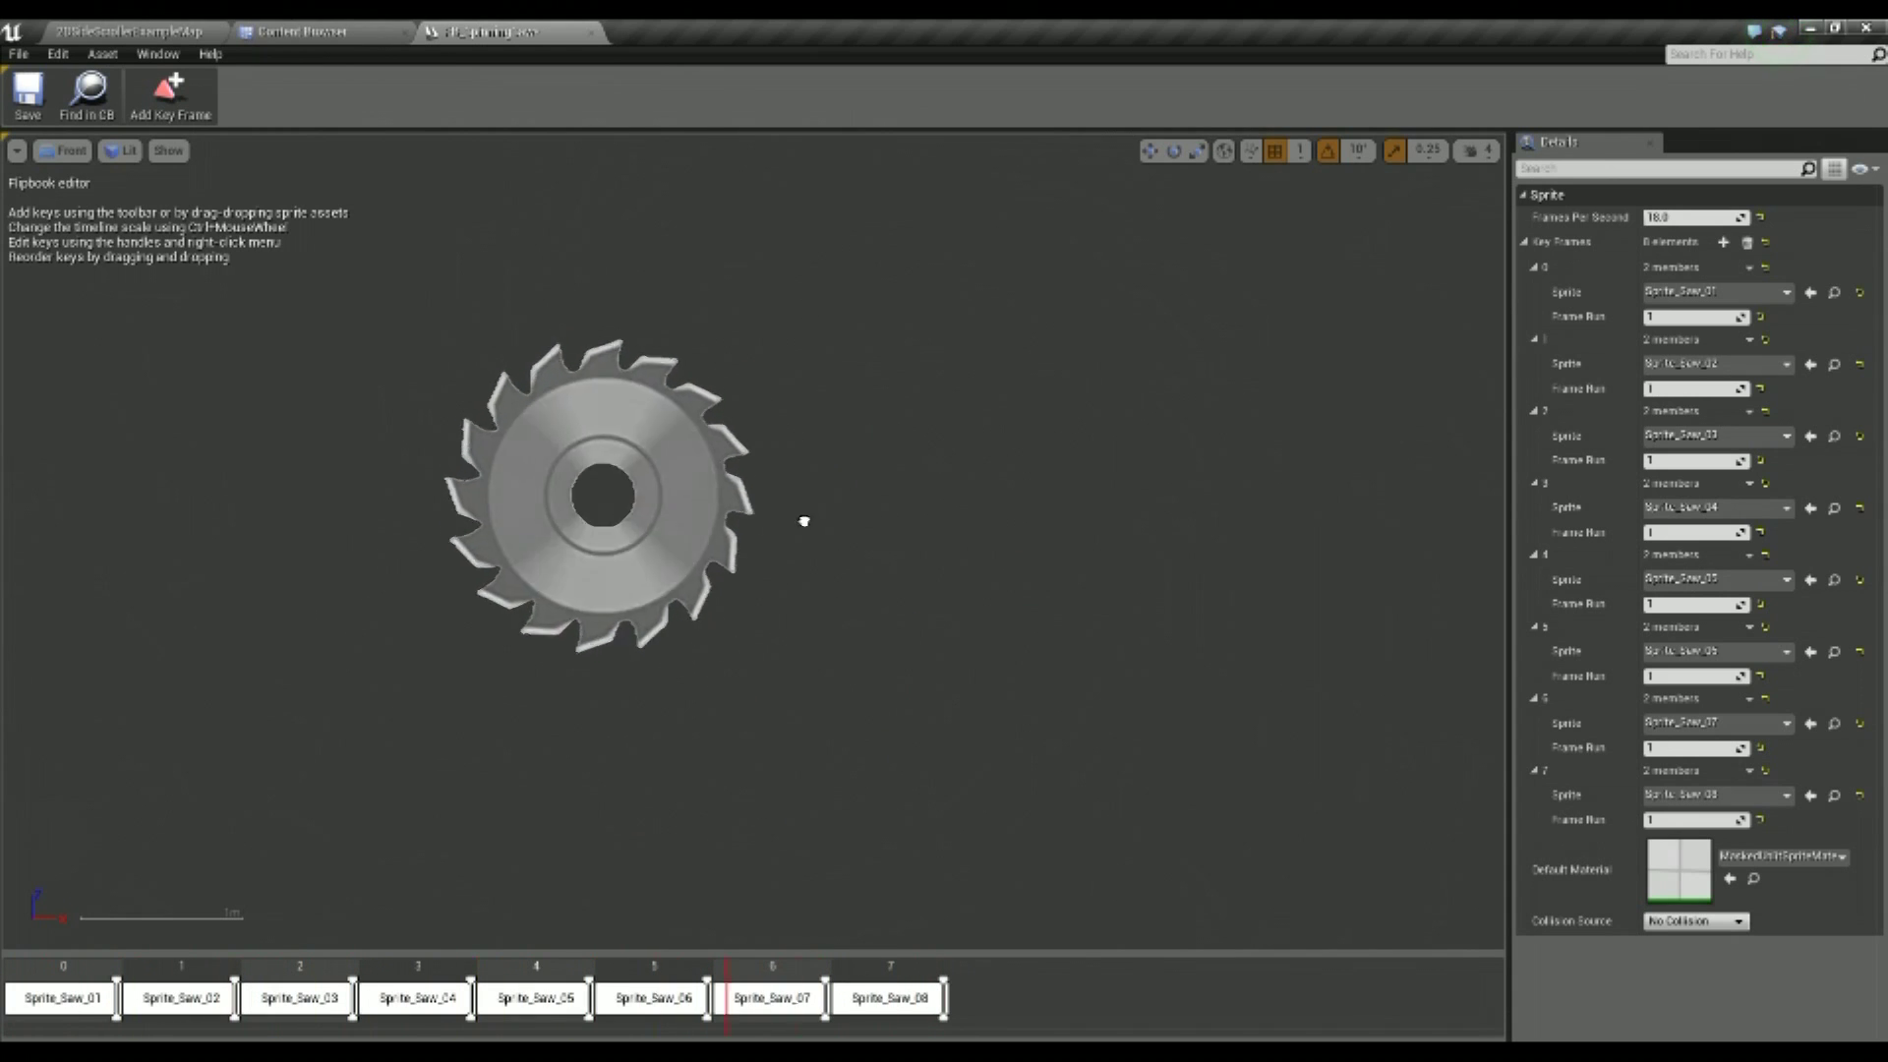
{"action": "right_click_drag", "start_coordinate": [804, 521], "coordinate": [953, 535]}
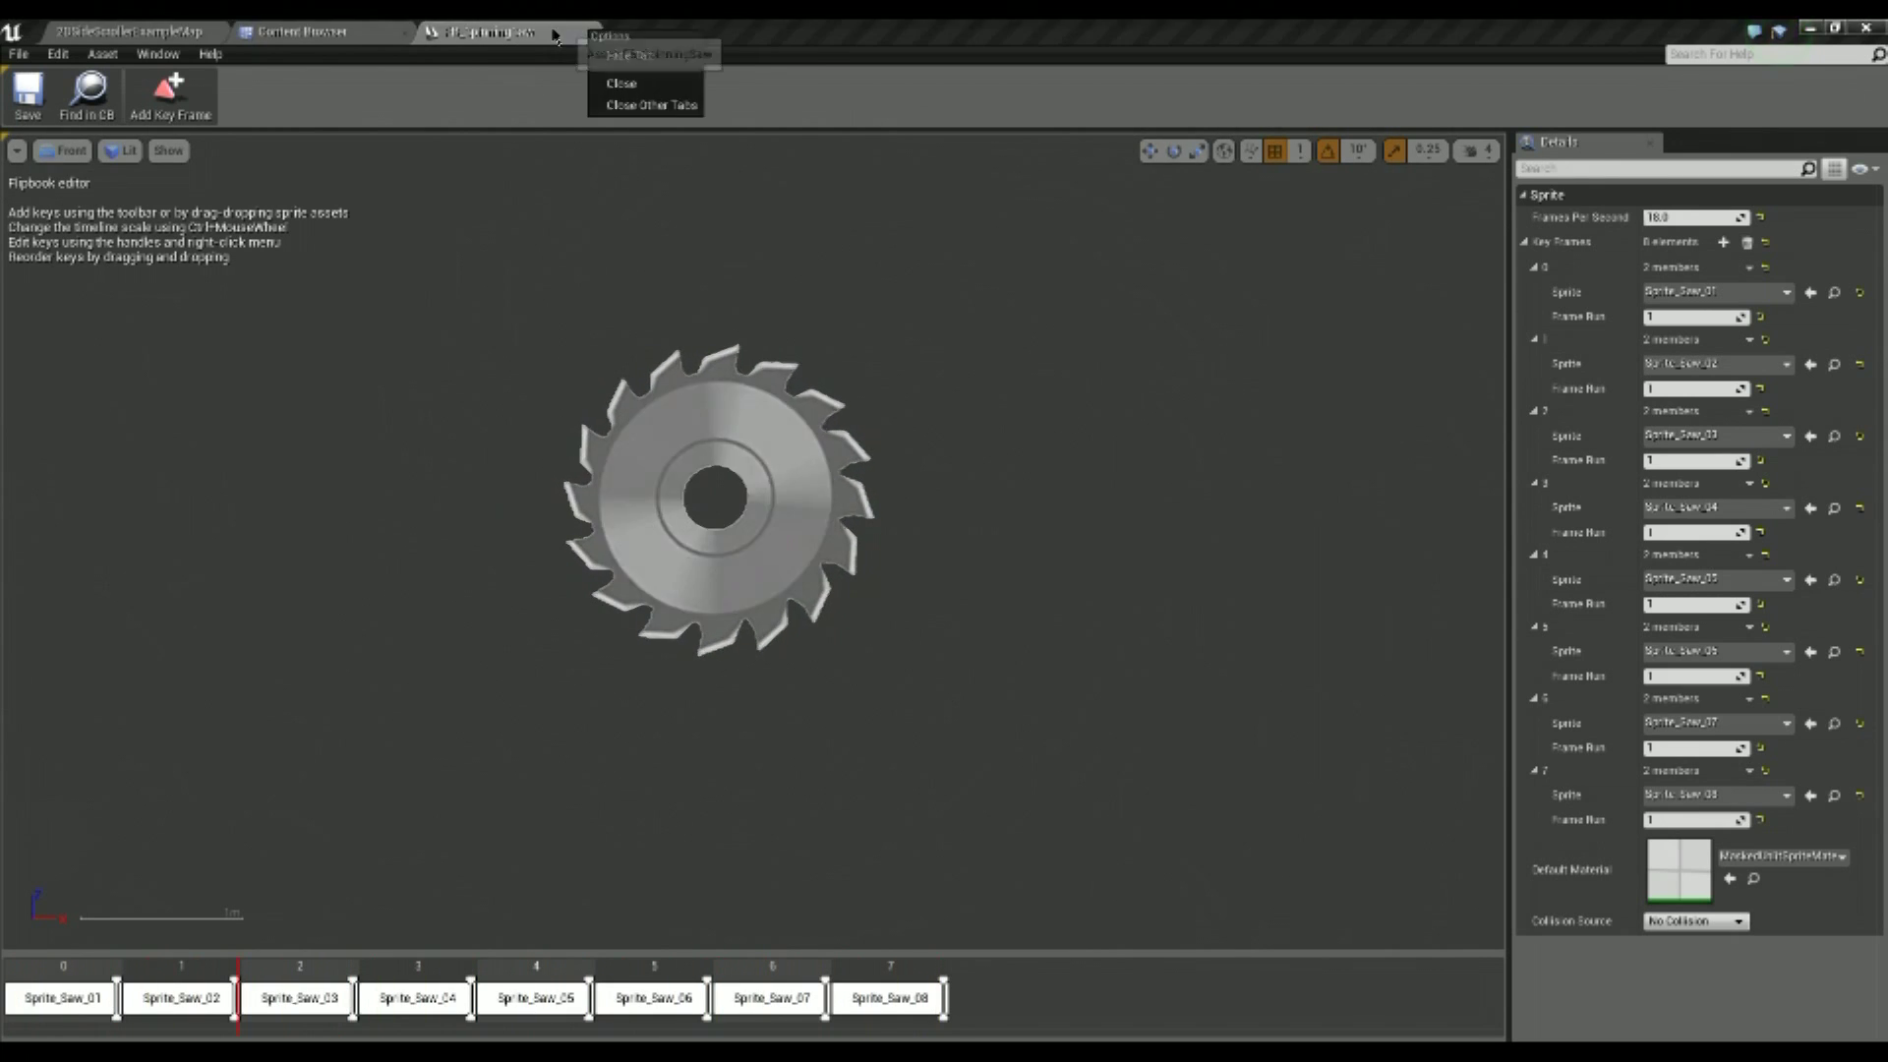
Close the flipbook editor and select the FB_SpinningSaw asset in FlipBook_Tutorial's Flipbook folder
{"action": "left_click", "coordinate": [622, 84]}
{"action": "left_click", "coordinate": [126, 220]}
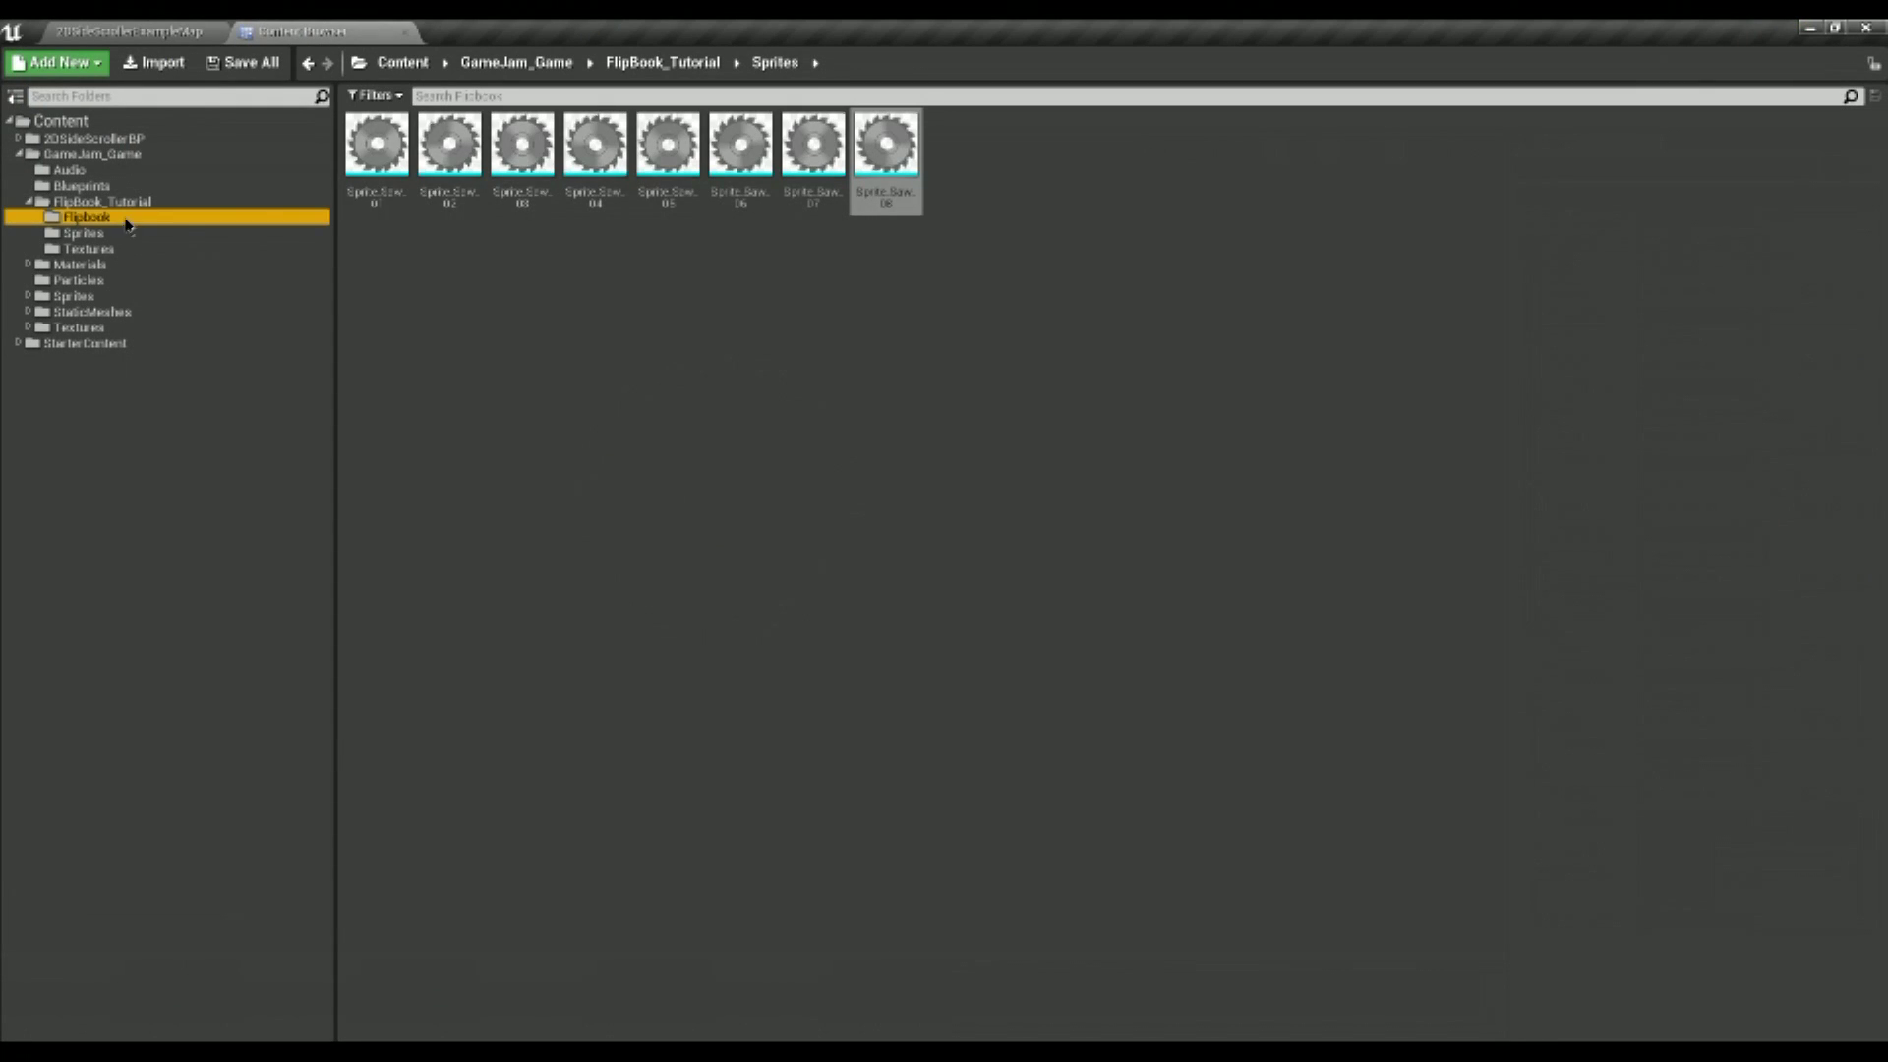
{"action": "left_click", "coordinate": [376, 148]}
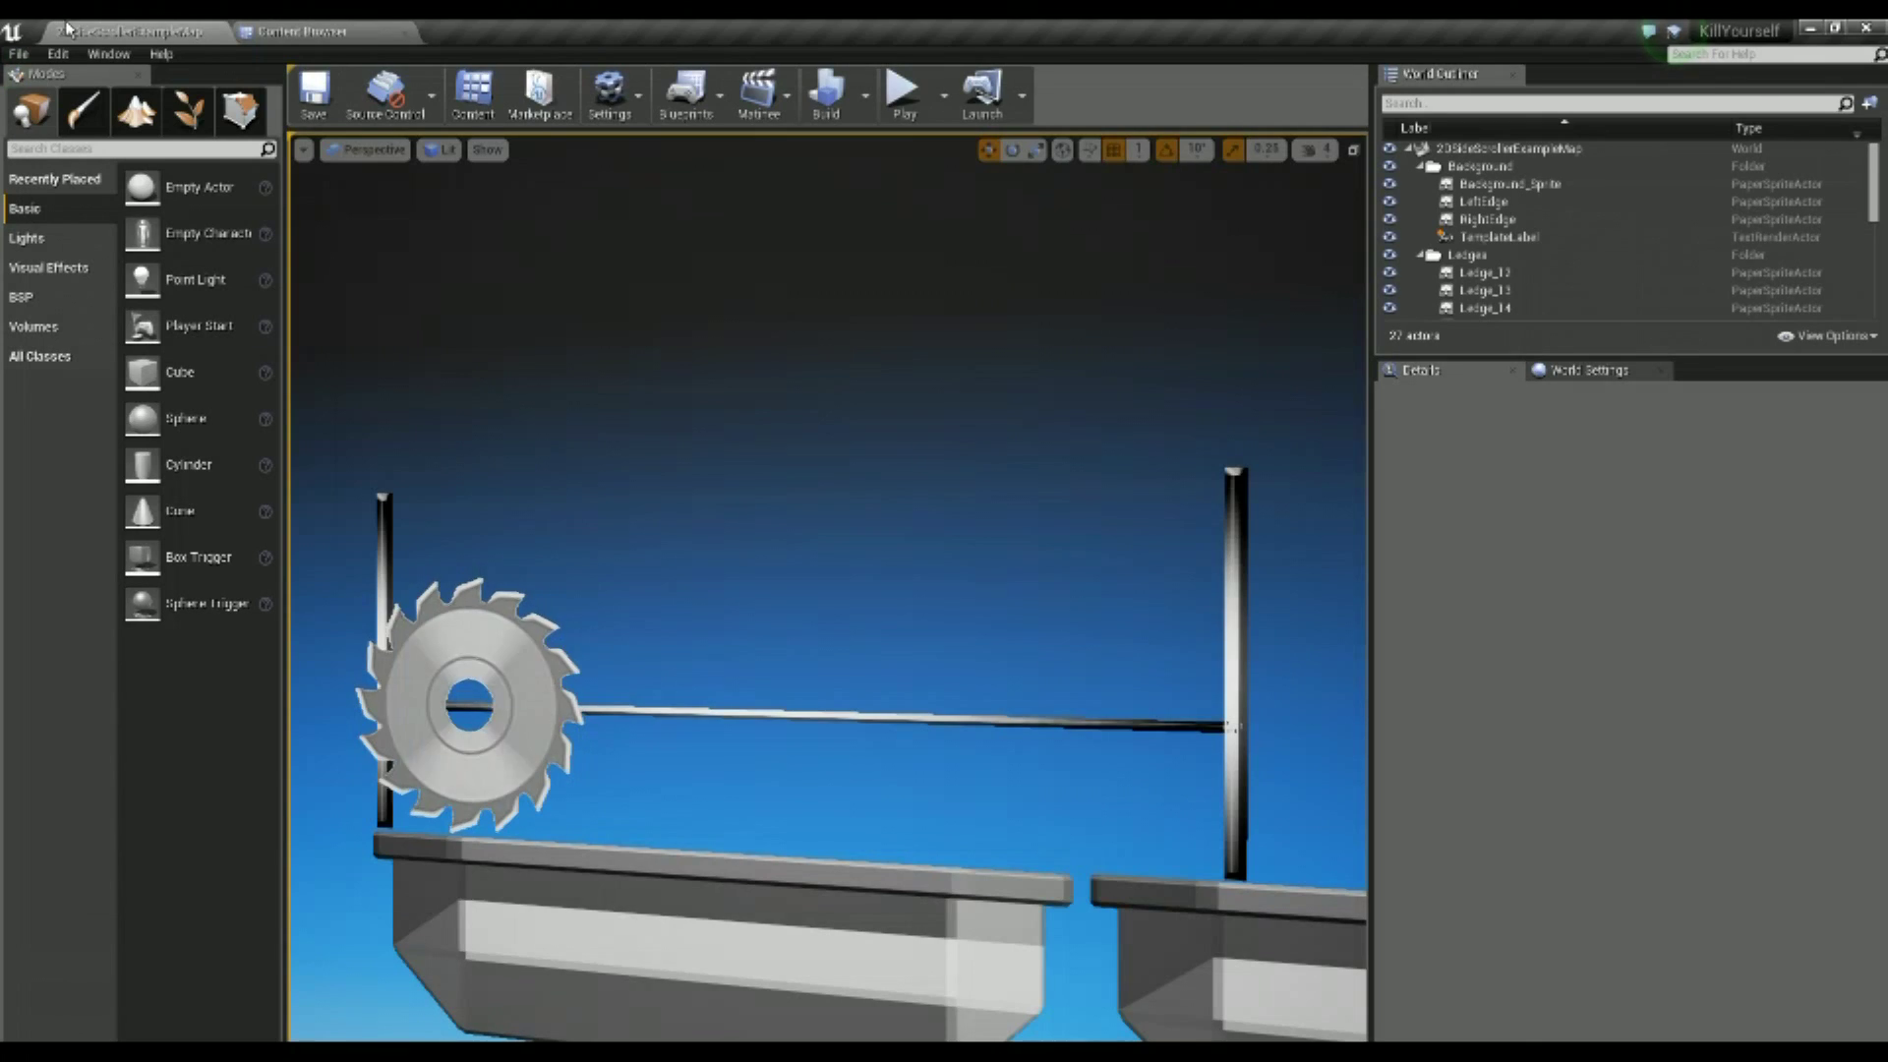
Place an FB_SpinningSaw actor in 2DSideScrollerExampleMap at the Ledge_34 platform and raise it above the ledge
{"action": "right_click_drag", "start_coordinate": [984, 640], "coordinate": [1033, 690]}
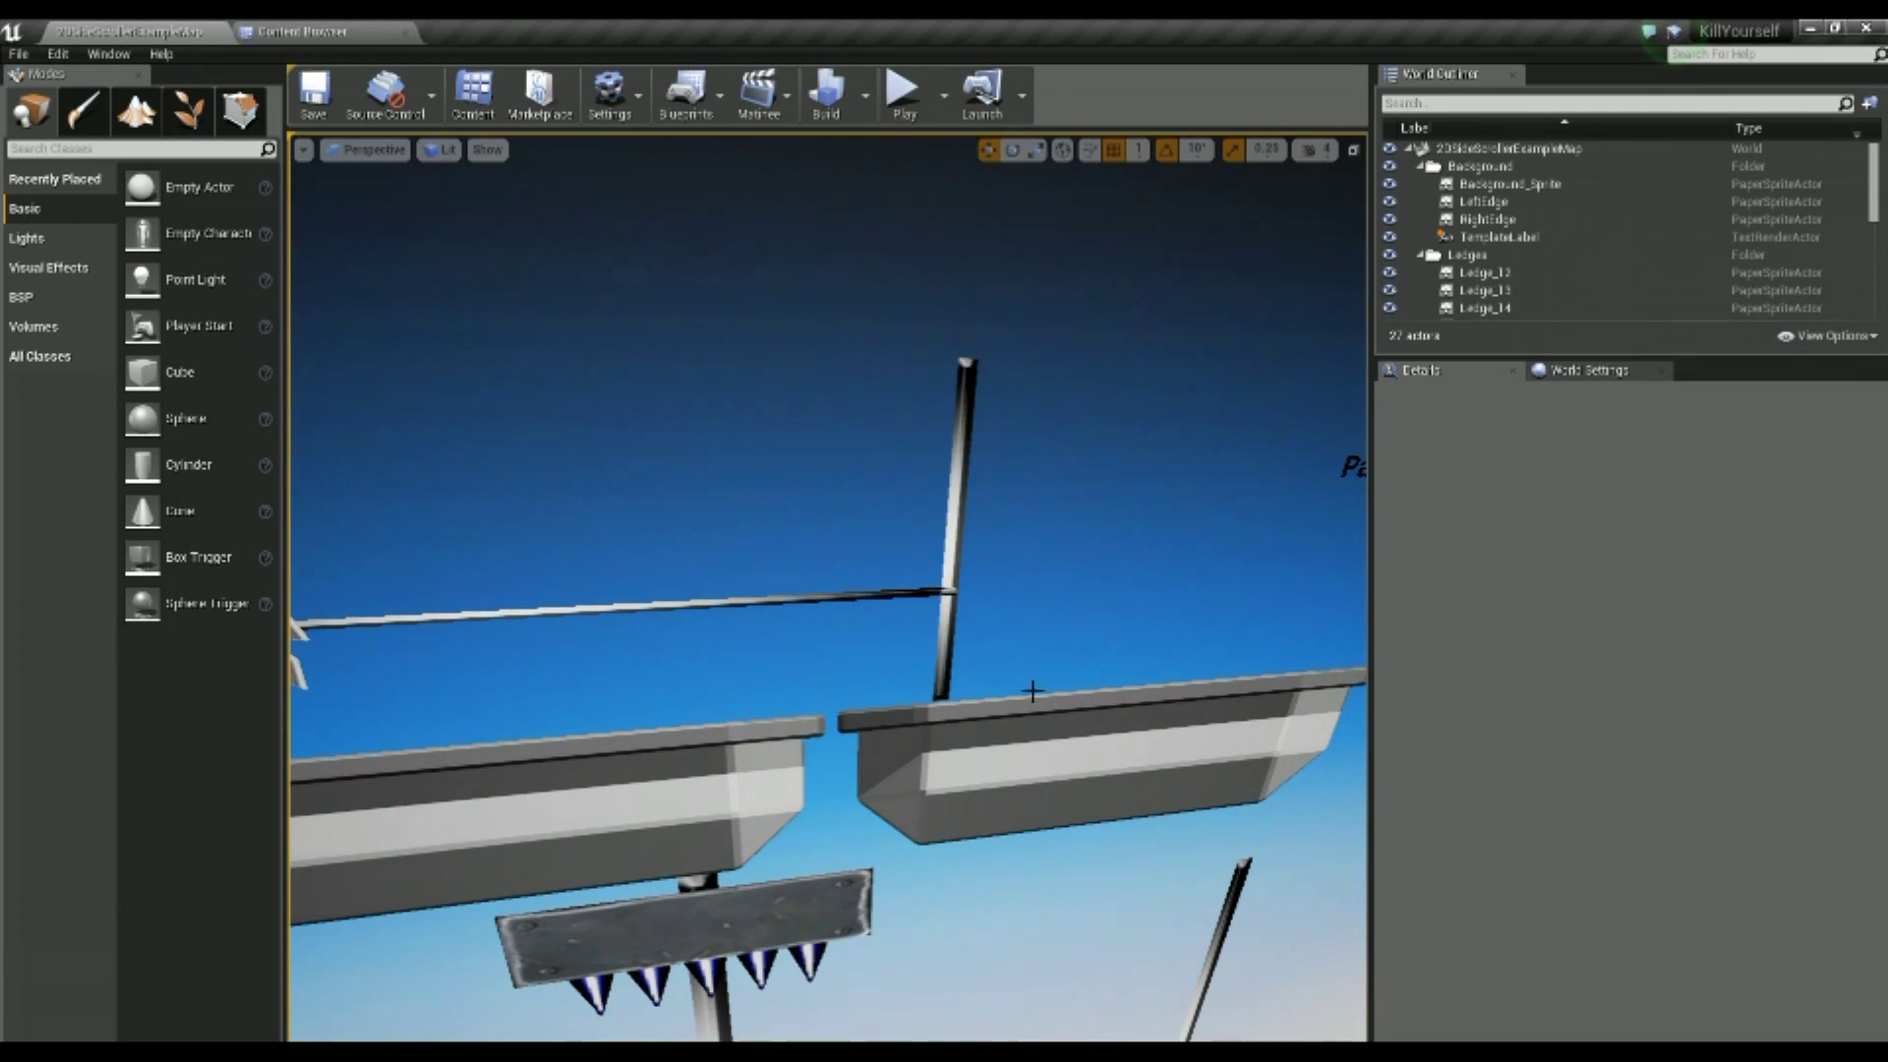
{"action": "right_click", "coordinate": [1076, 743]}
{"action": "left_click", "coordinate": [1129, 505]}
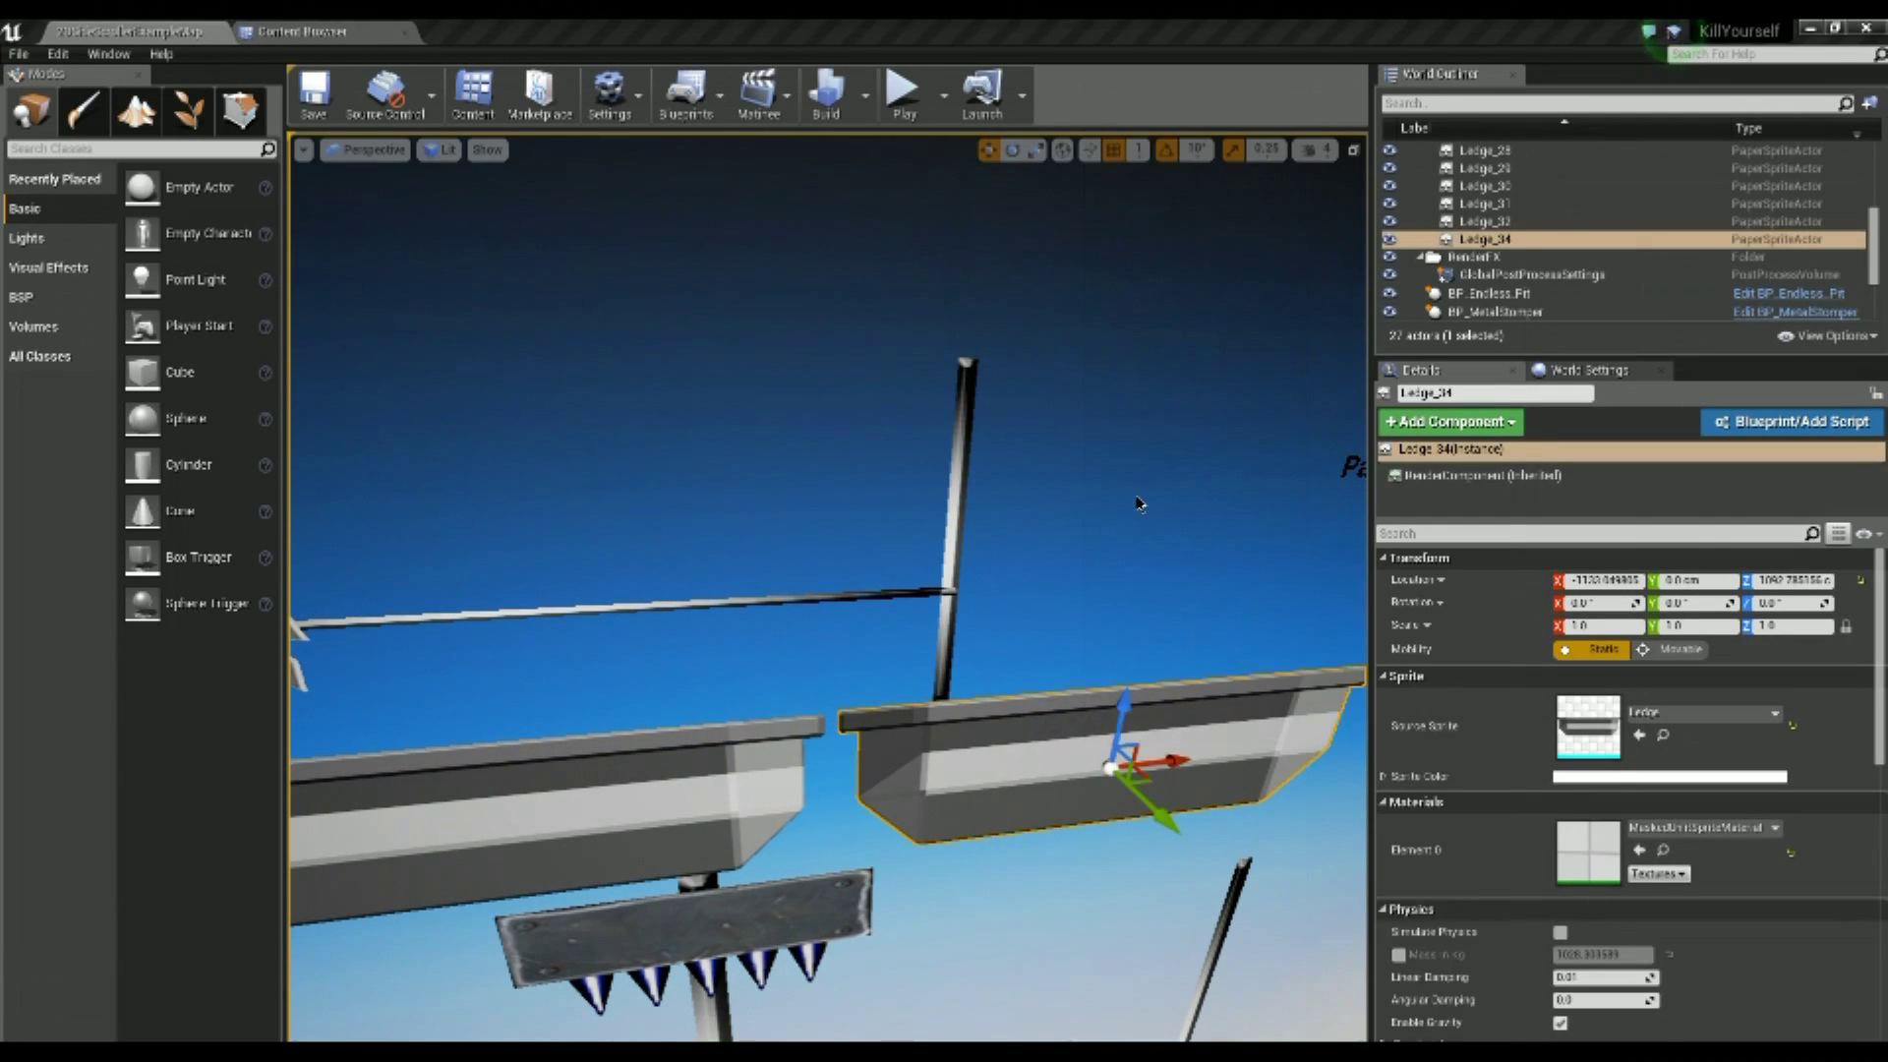
{"action": "left_click_drag", "start_coordinate": [1094, 688], "coordinate": [1094, 511]}
{"action": "right_click_drag", "start_coordinate": [1093, 511], "coordinate": [915, 473]}
Play the level in the editor, make the character jump near the placed saw, and stop the session
{"action": "key", "text": "alt+p"}
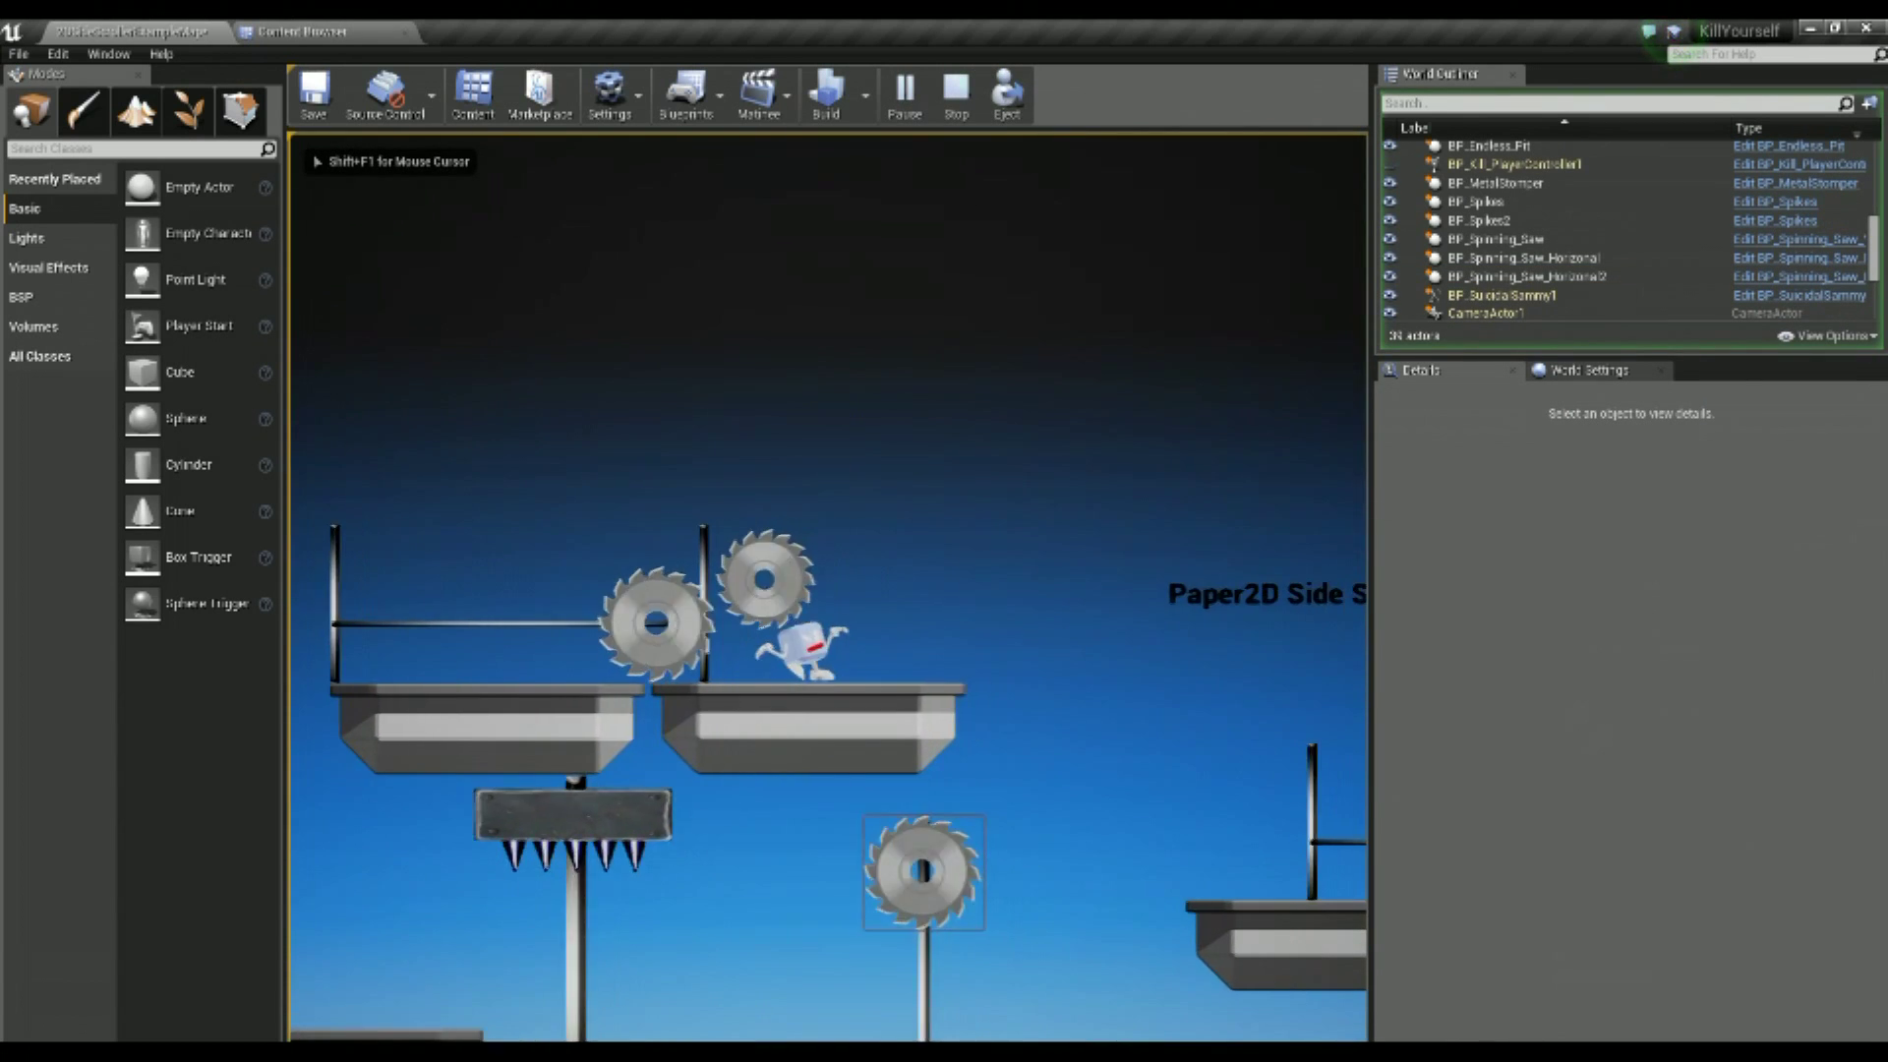
{"action": "key", "text": "space"}
{"action": "key", "text": "Escape"}
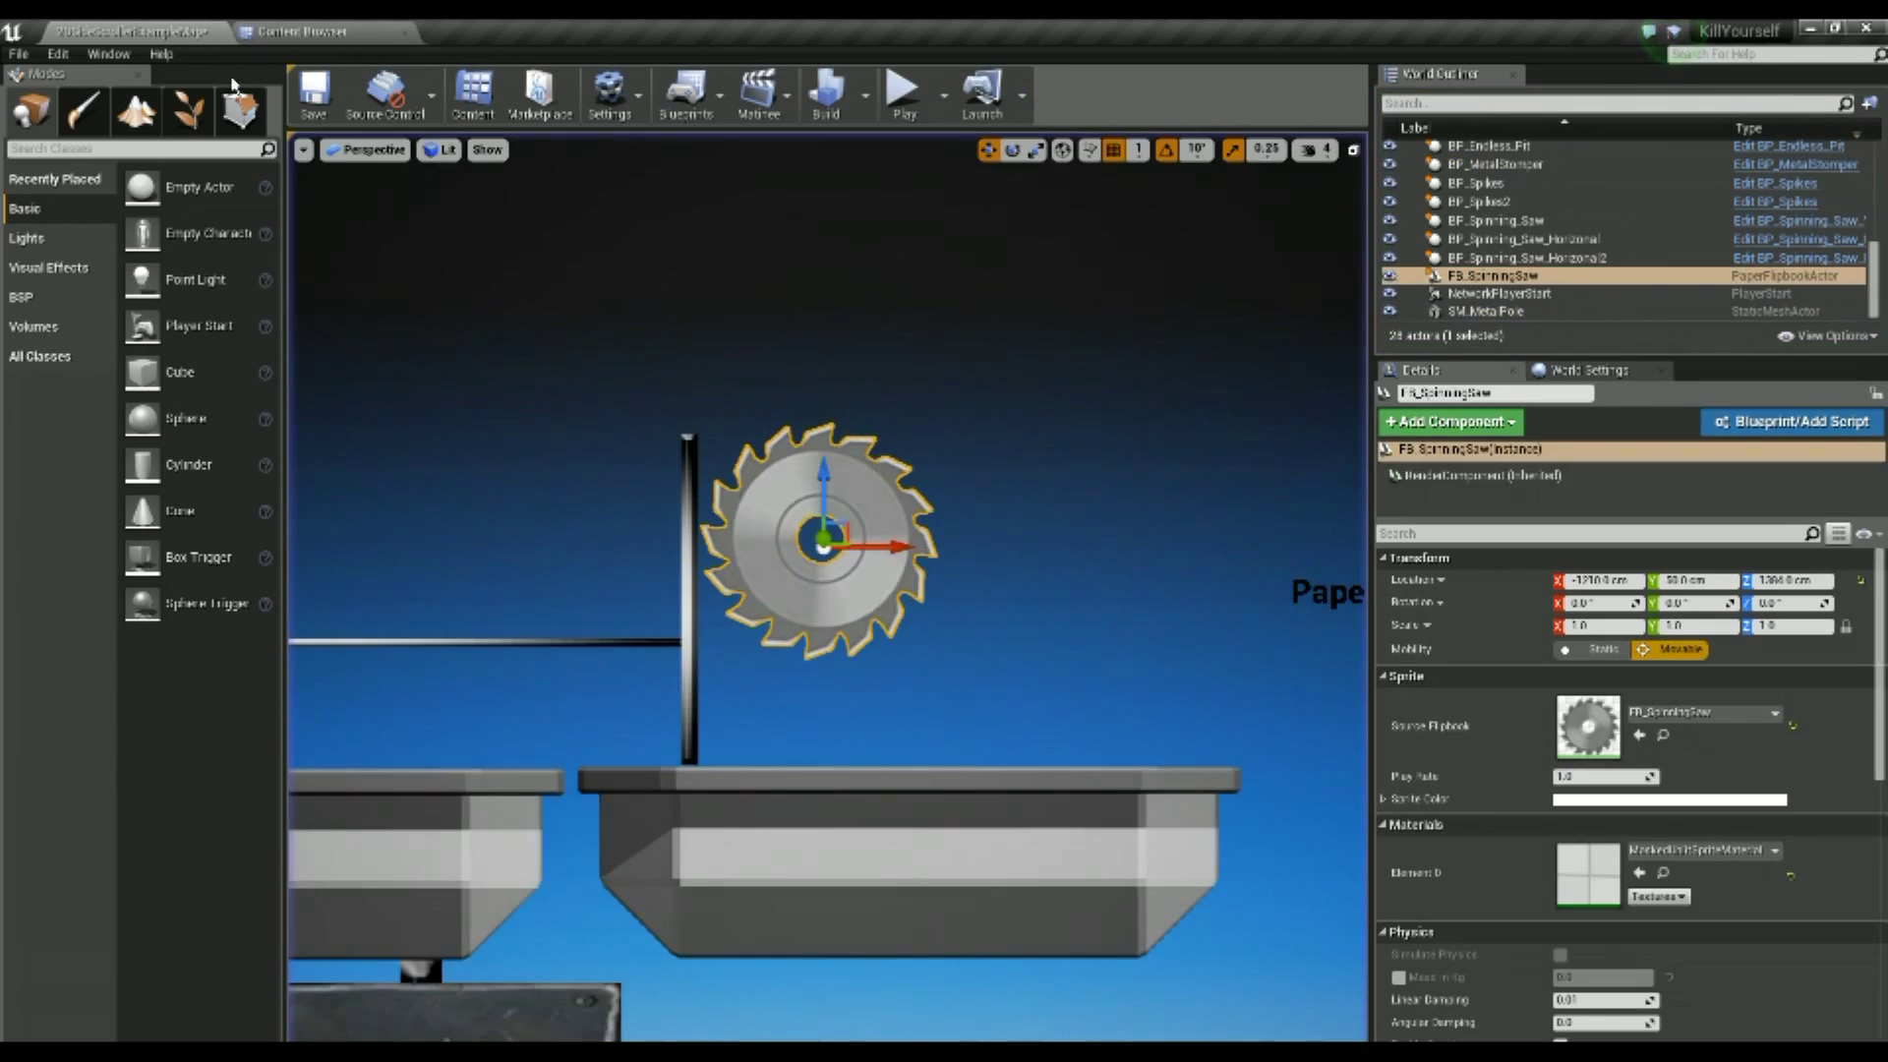
Return to the Content Browser and create a folder named Blueprint inside FlipBook_Tutorial
{"action": "left_click", "coordinate": [295, 32]}
{"action": "left_click", "coordinate": [127, 203]}
{"action": "right_click", "coordinate": [126, 202]}
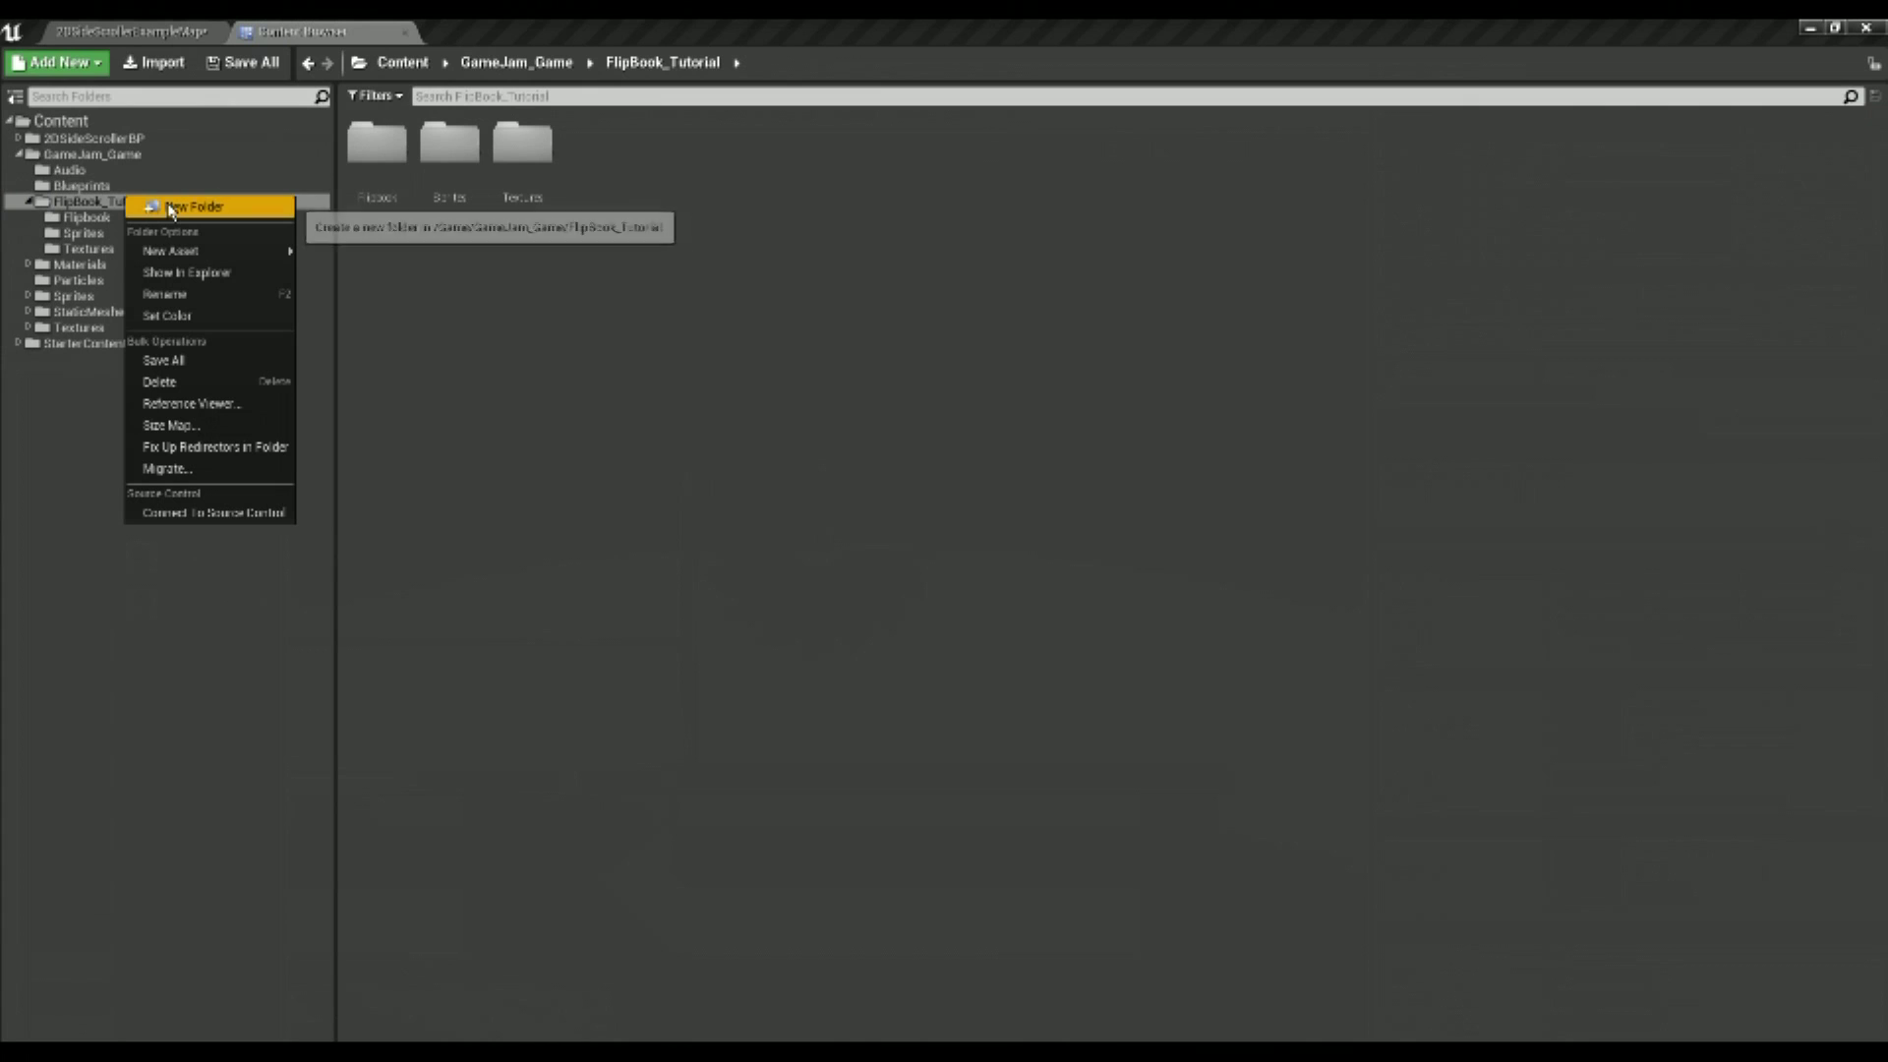
{"action": "left_click", "coordinate": [171, 207]}
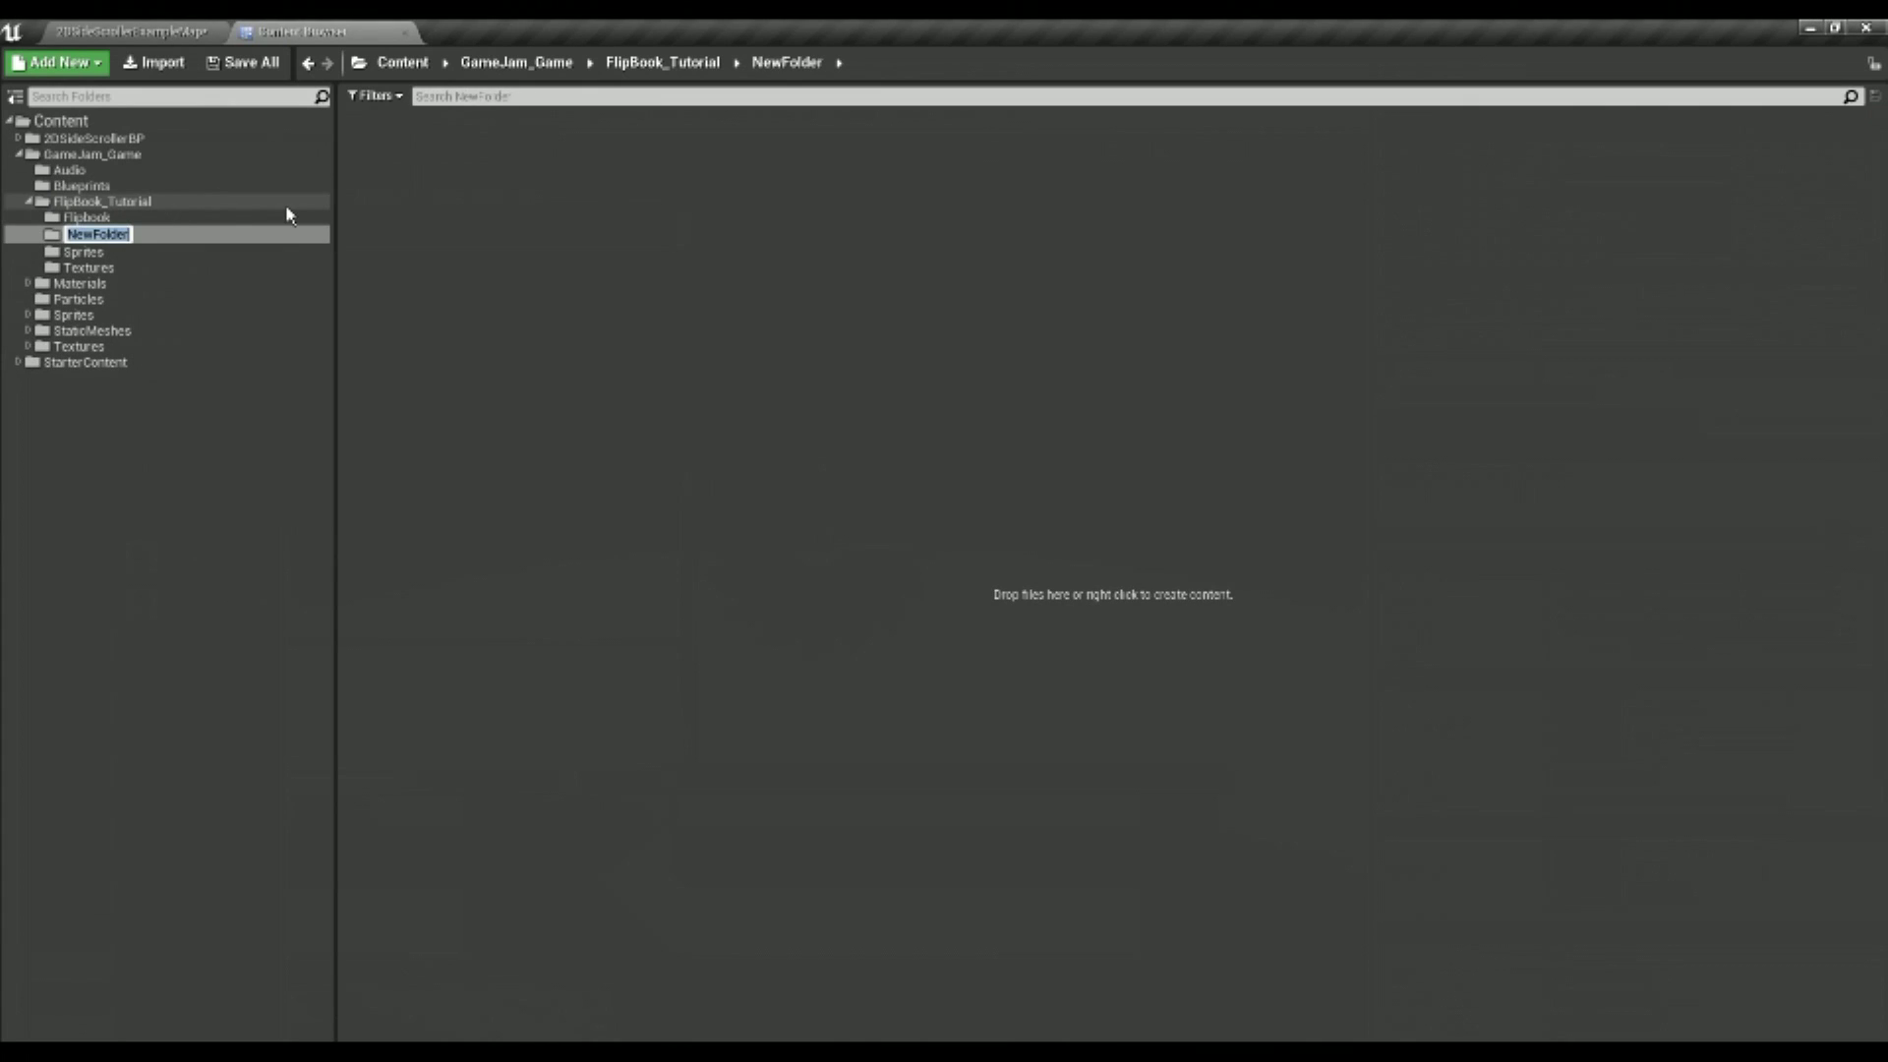
{"action": "type", "text": "Blueprint"}
{"action": "key", "text": "Return"}
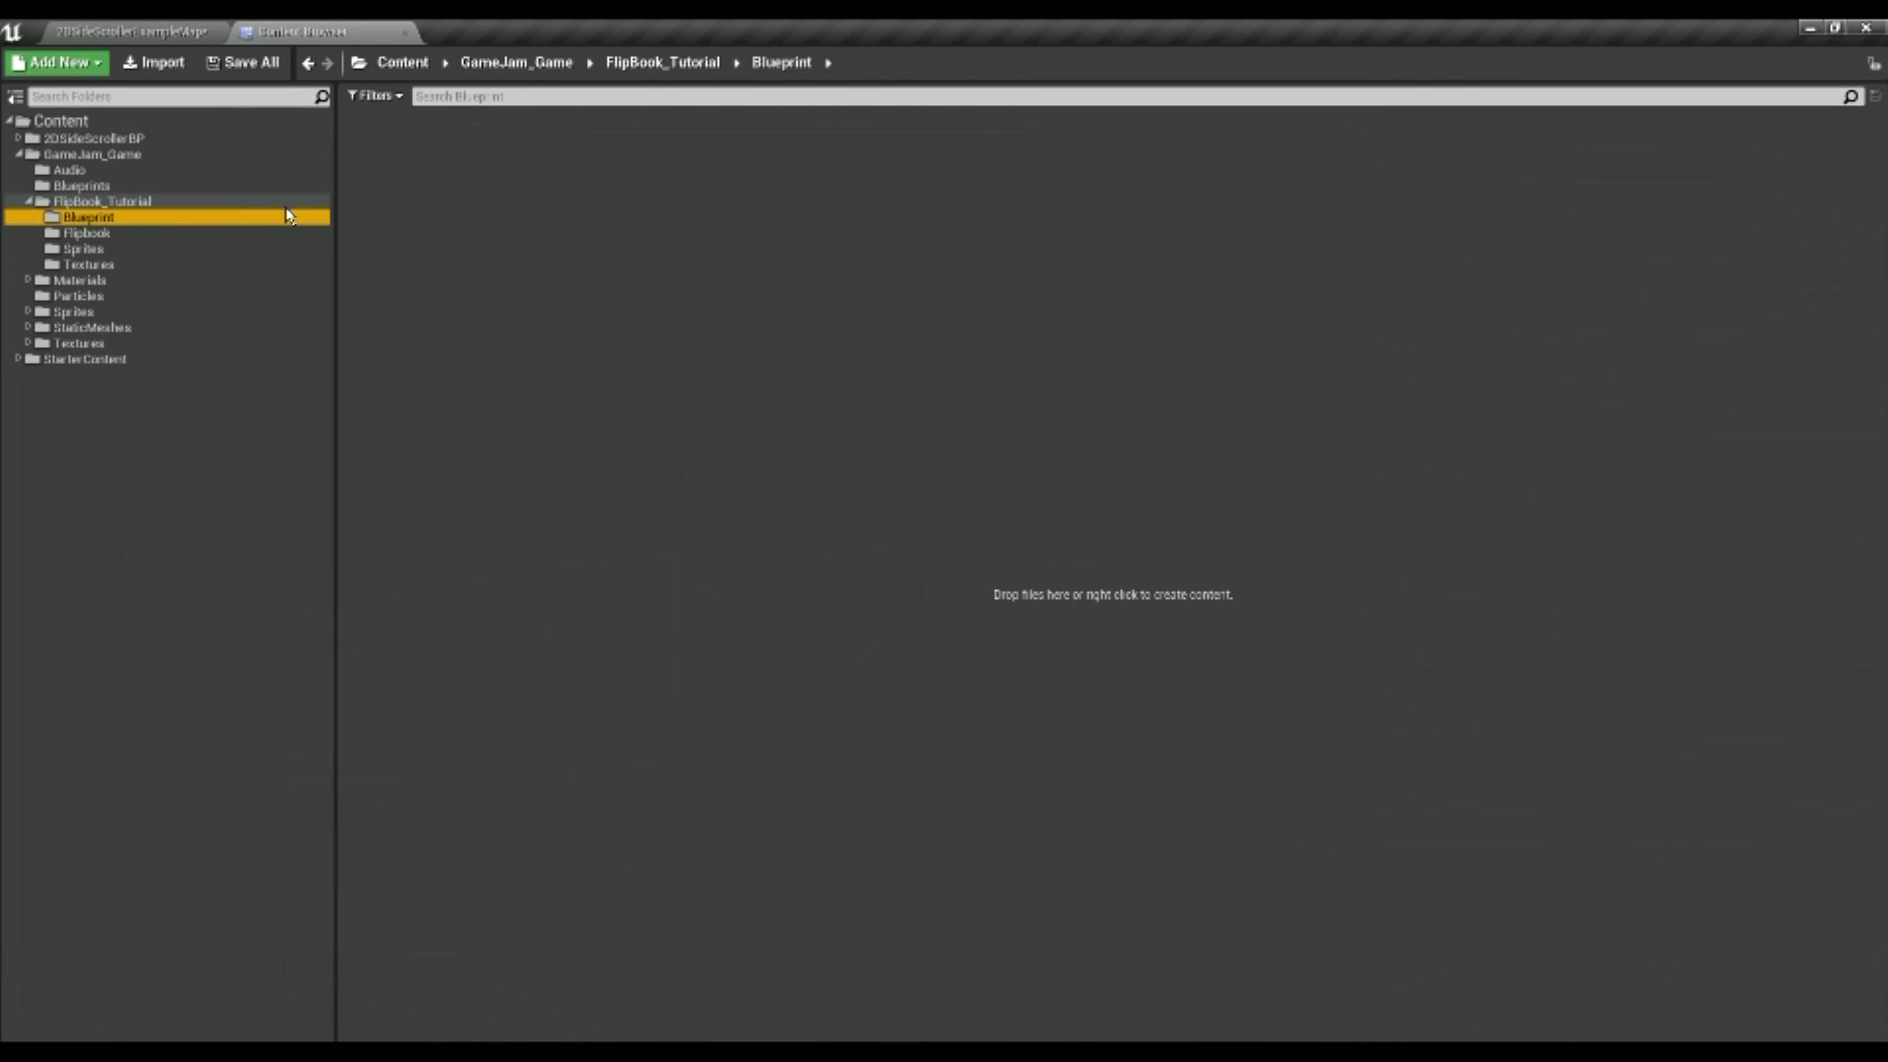
Create an Actor Blueprint class named BP_SpinningSaw in FlipBook_Tutorial's Blueprint folder
{"action": "right_click", "coordinate": [469, 222]}
{"action": "left_click", "coordinate": [537, 411]}
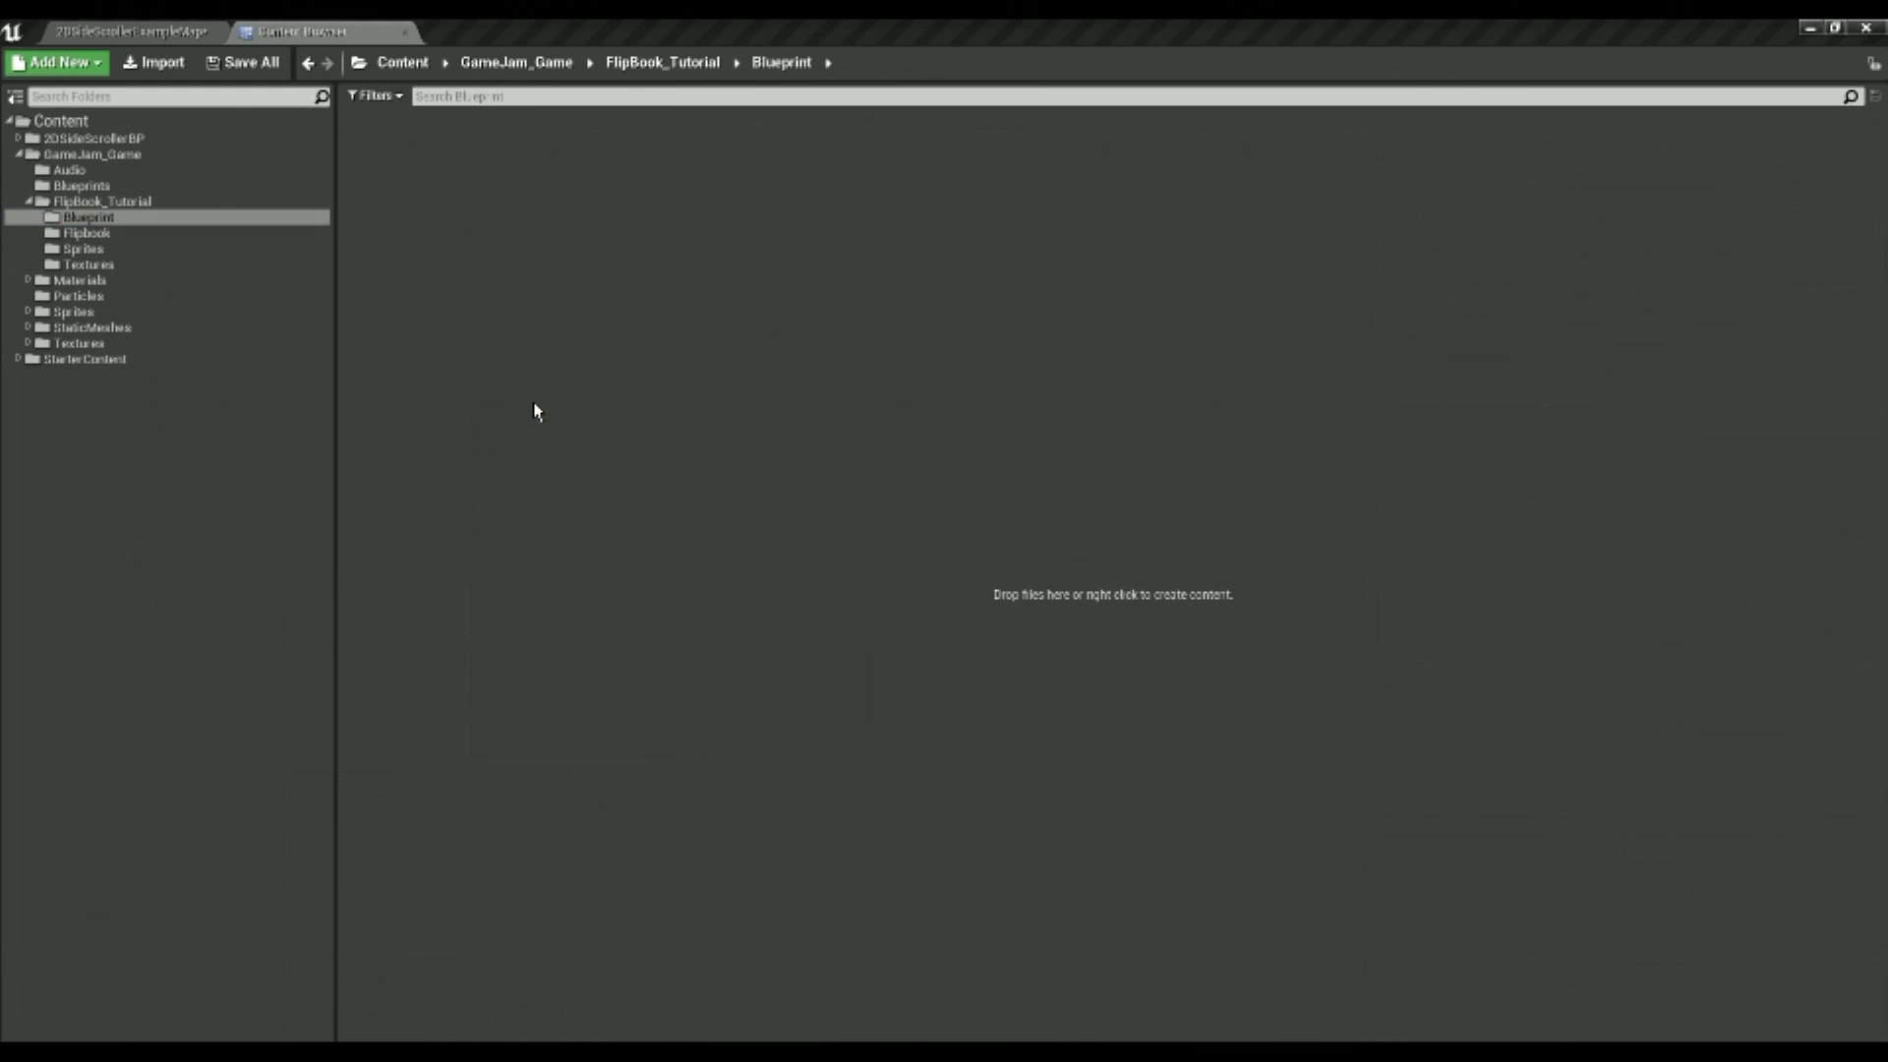
{"action": "left_click", "coordinate": [735, 346]}
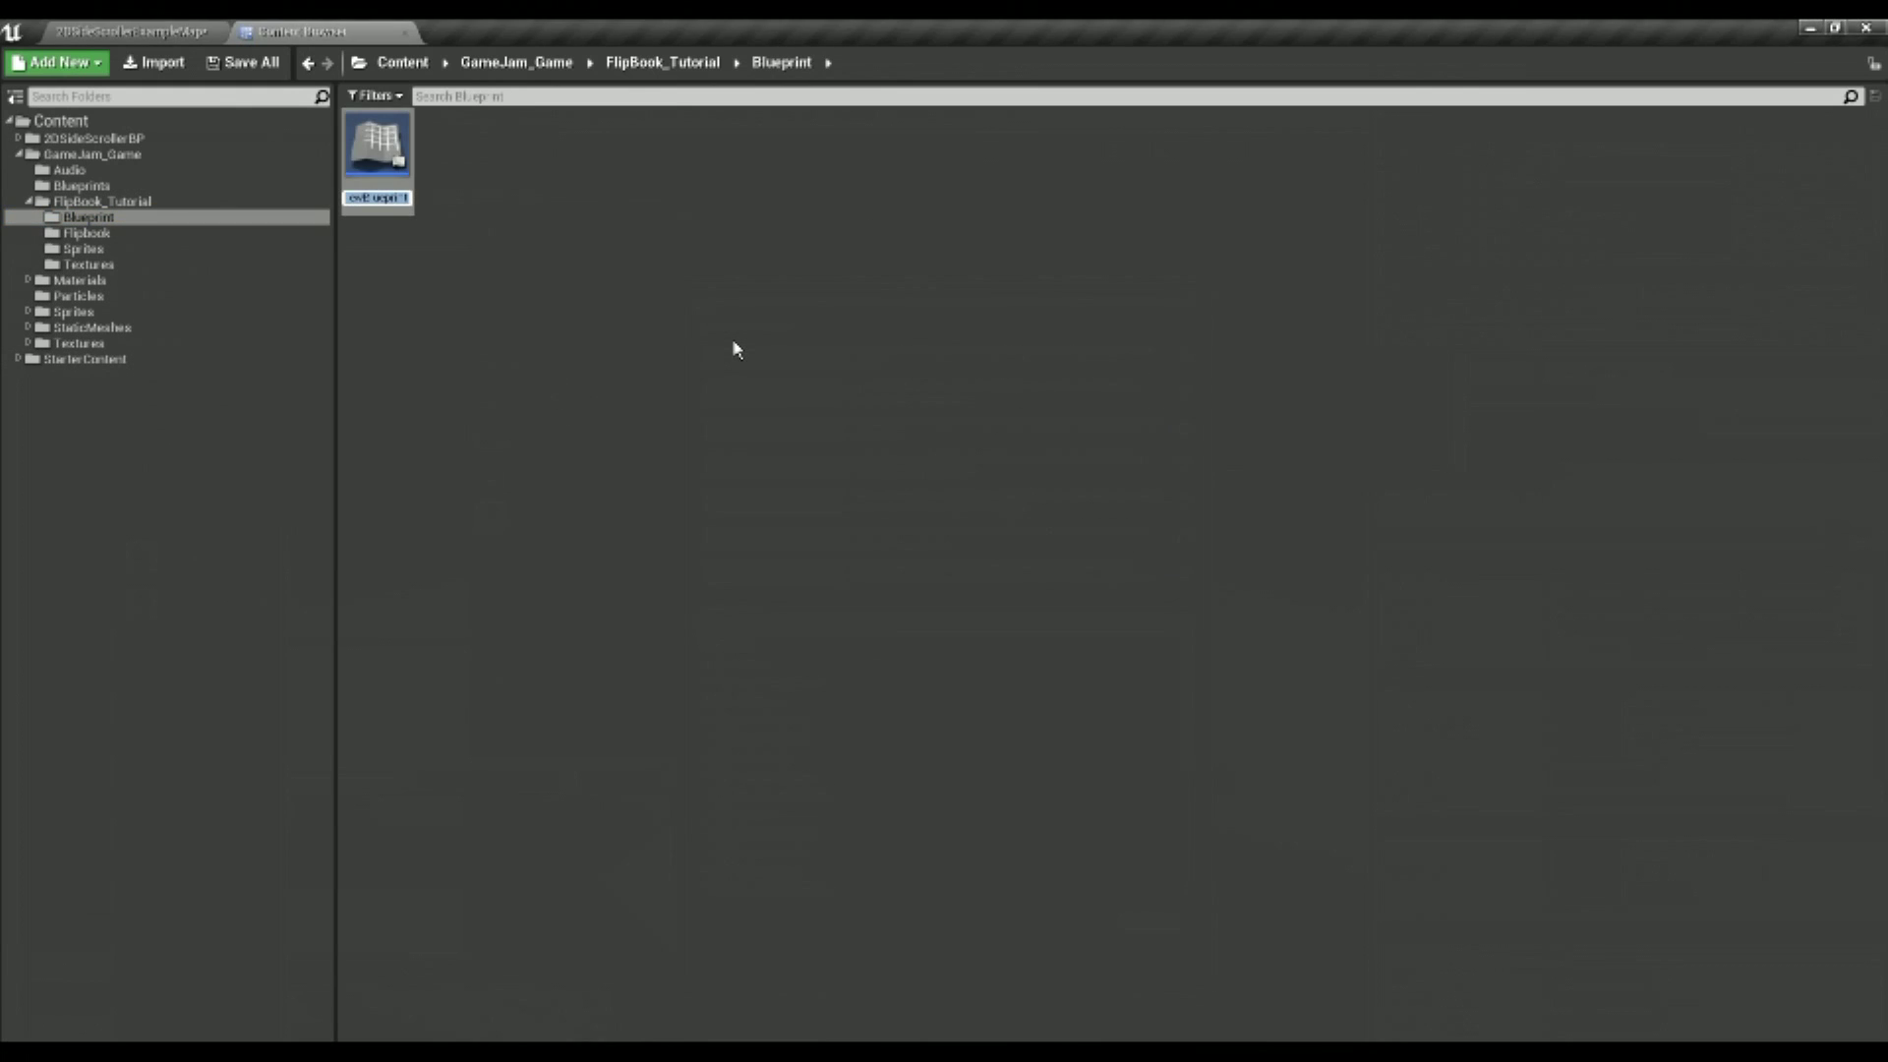
{"action": "type", "text": "BP_SpinningSaw"}
{"action": "key", "text": "Return"}
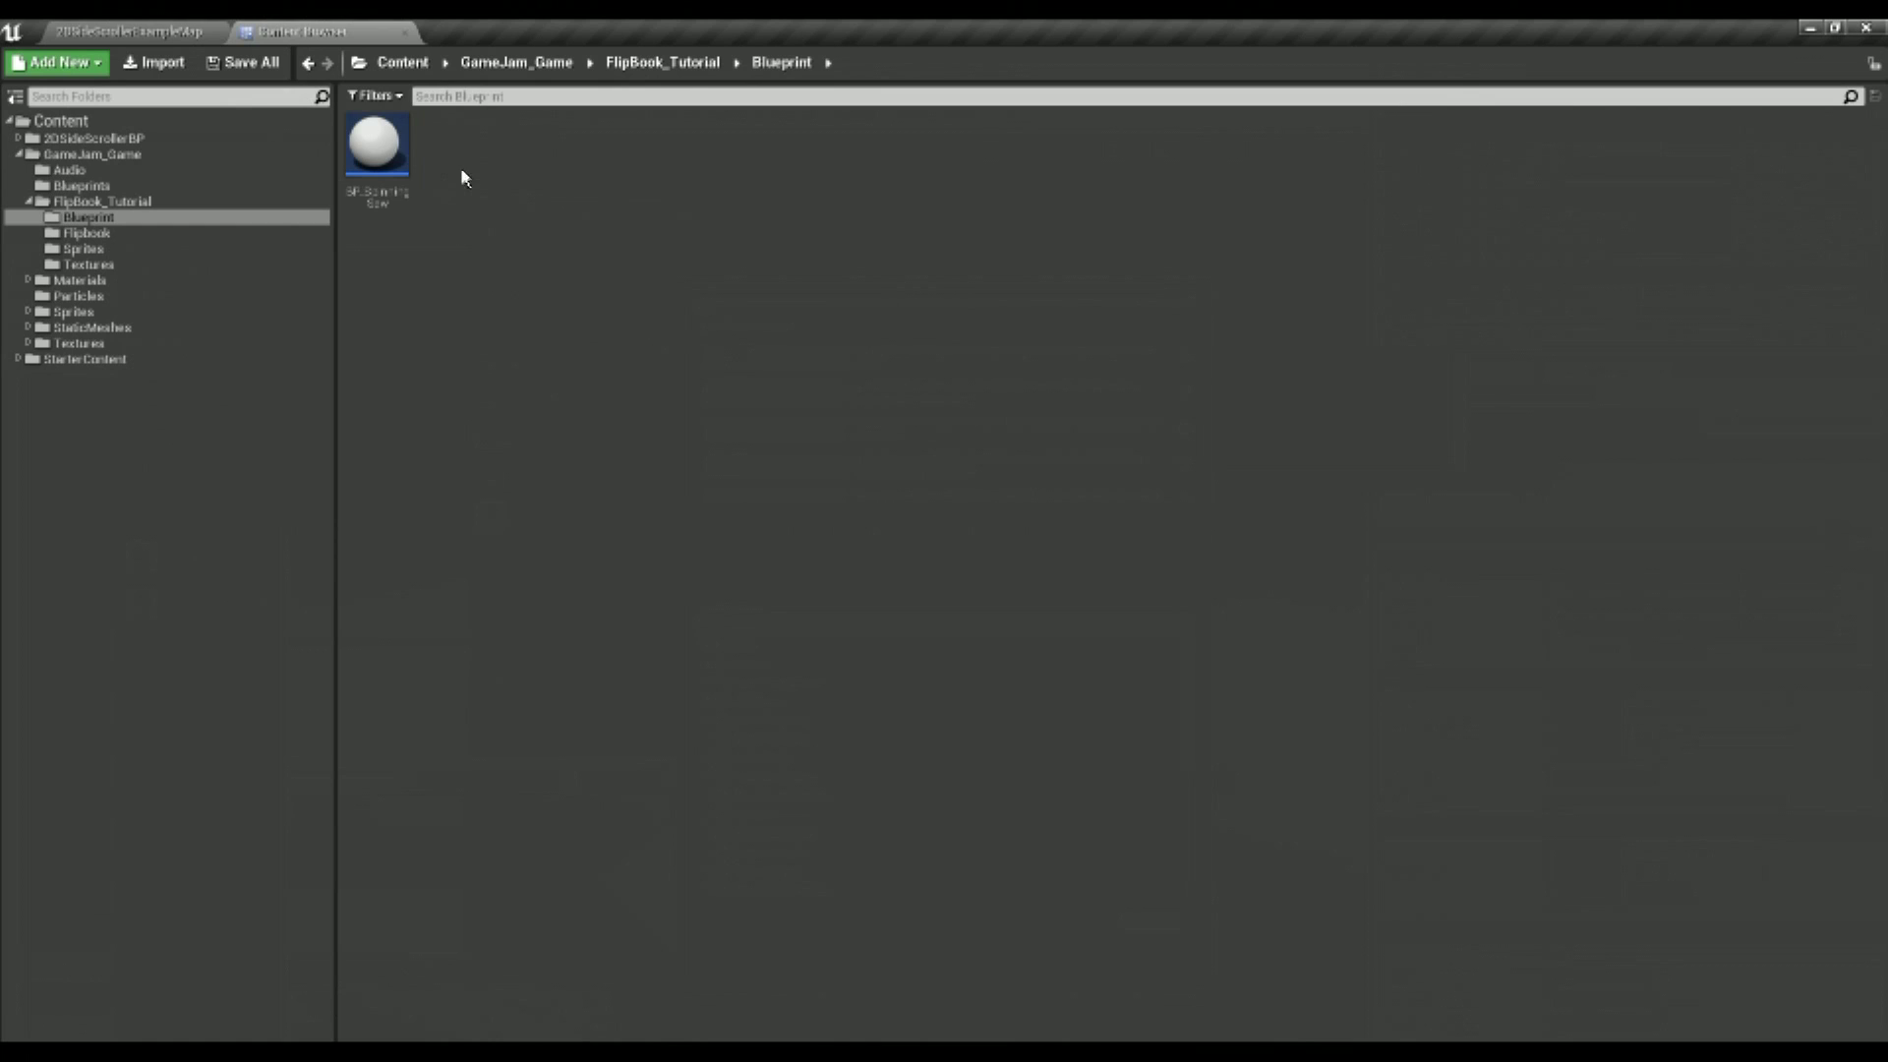
Open the BP_SpinningSaw Blueprint and dock its editor window beside the Content Browser
{"action": "double_click", "coordinate": [393, 155]}
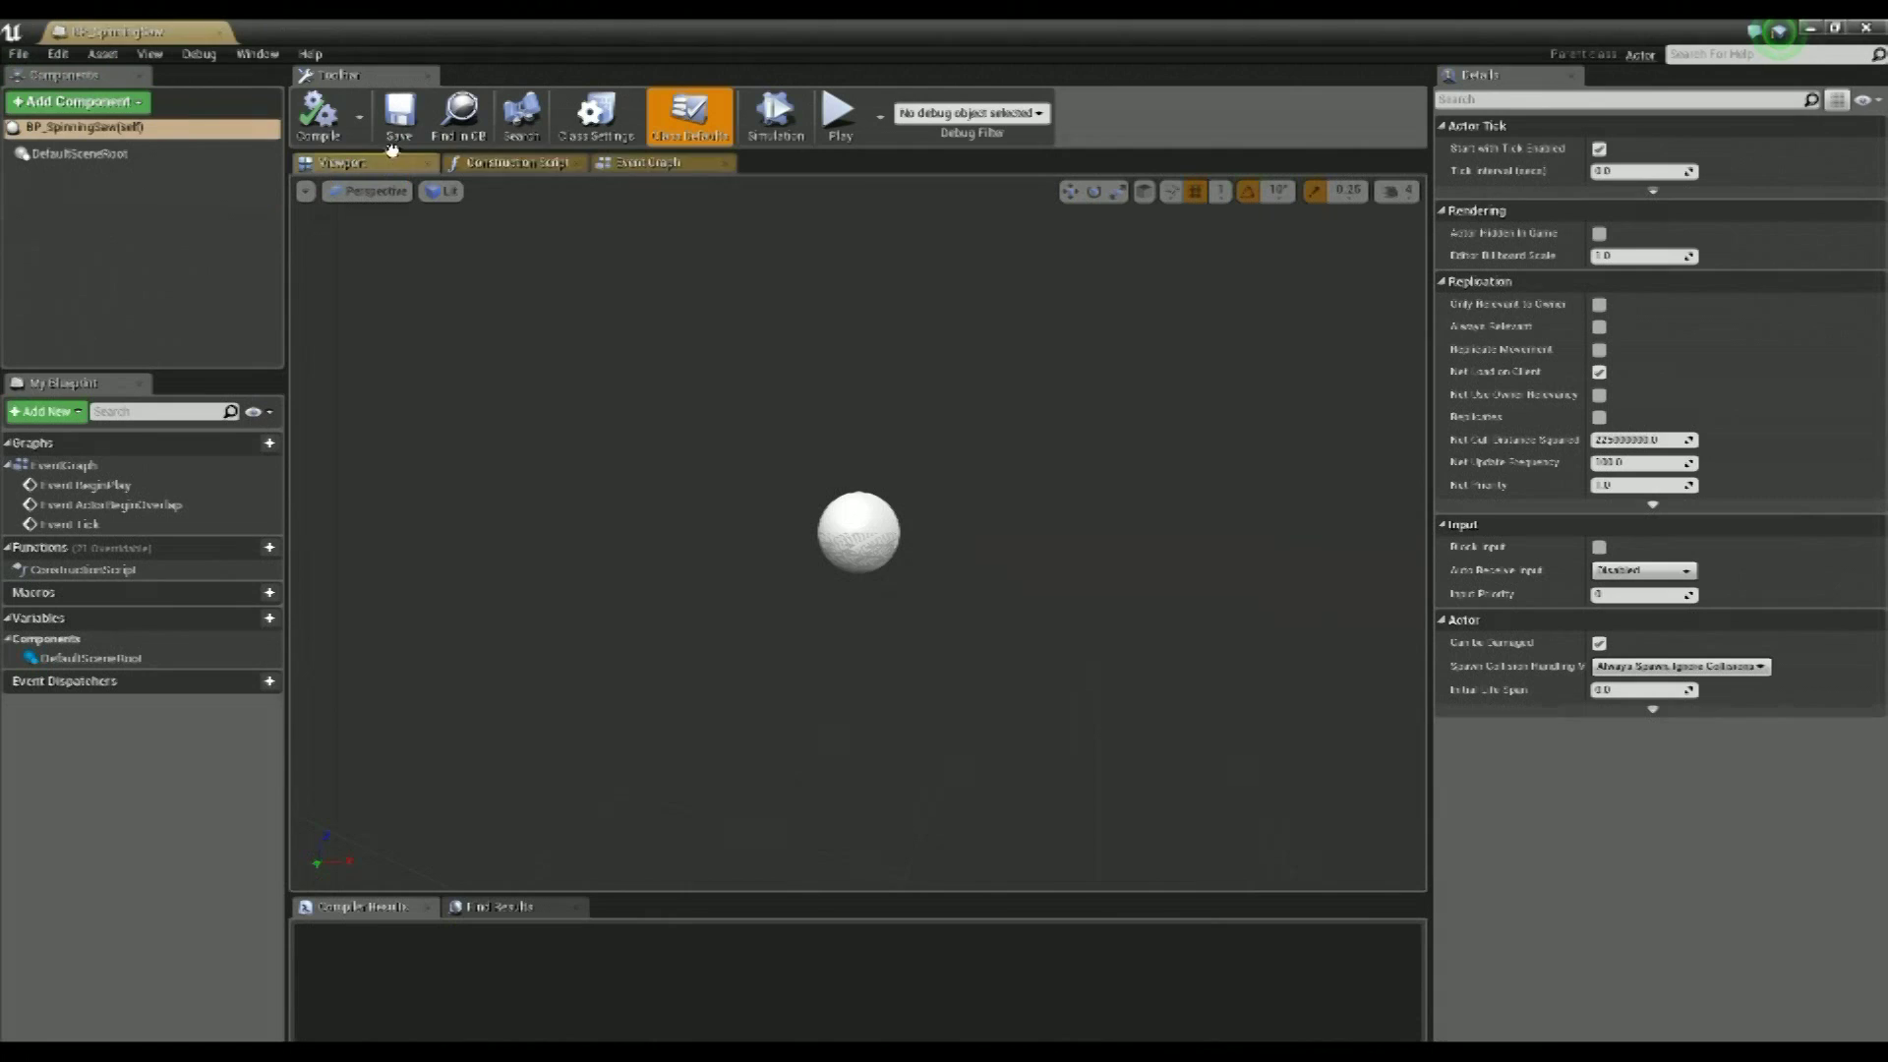
{"action": "double_click", "coordinate": [1770, 29]}
{"action": "left_click_drag", "start_coordinate": [455, 77], "coordinate": [487, 32]}
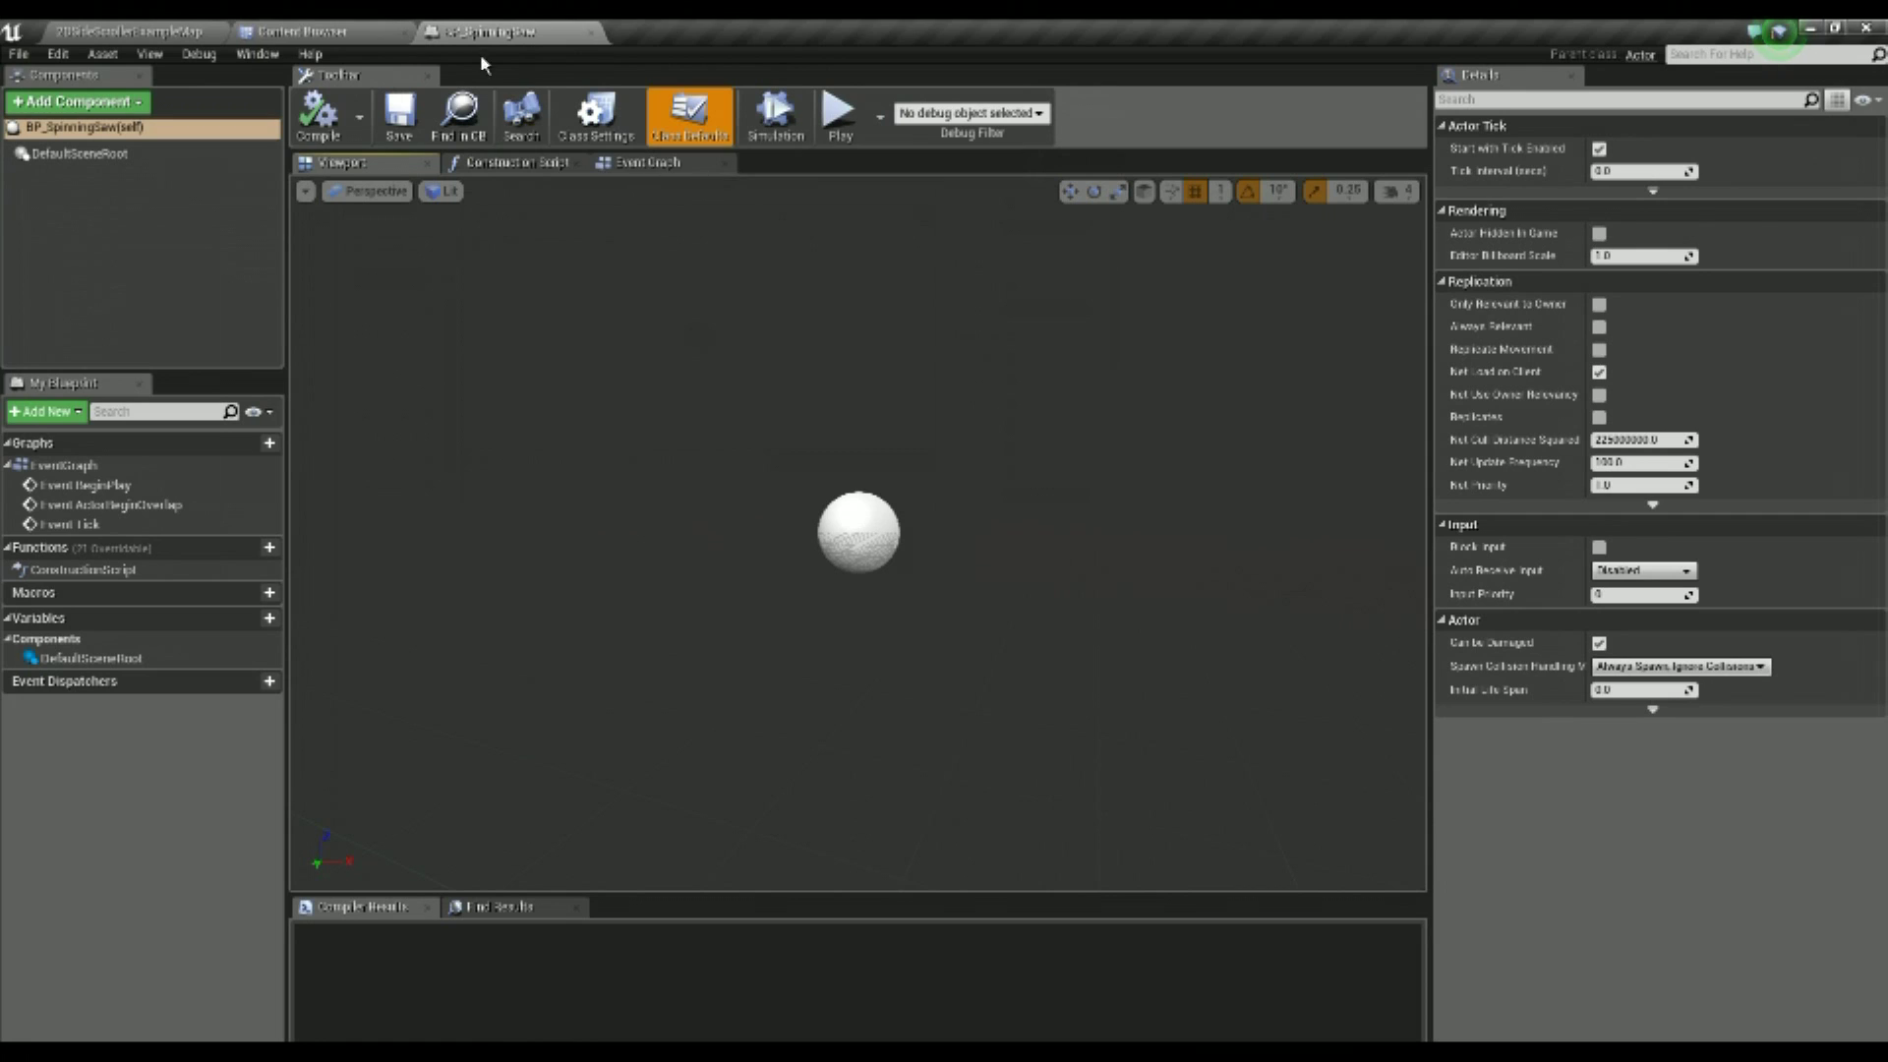
Select FB_SpinningSaw in the Flipbook folder and add it to BP_SpinningSaw as a Paper Flipbook component
{"action": "left_click", "coordinate": [285, 31]}
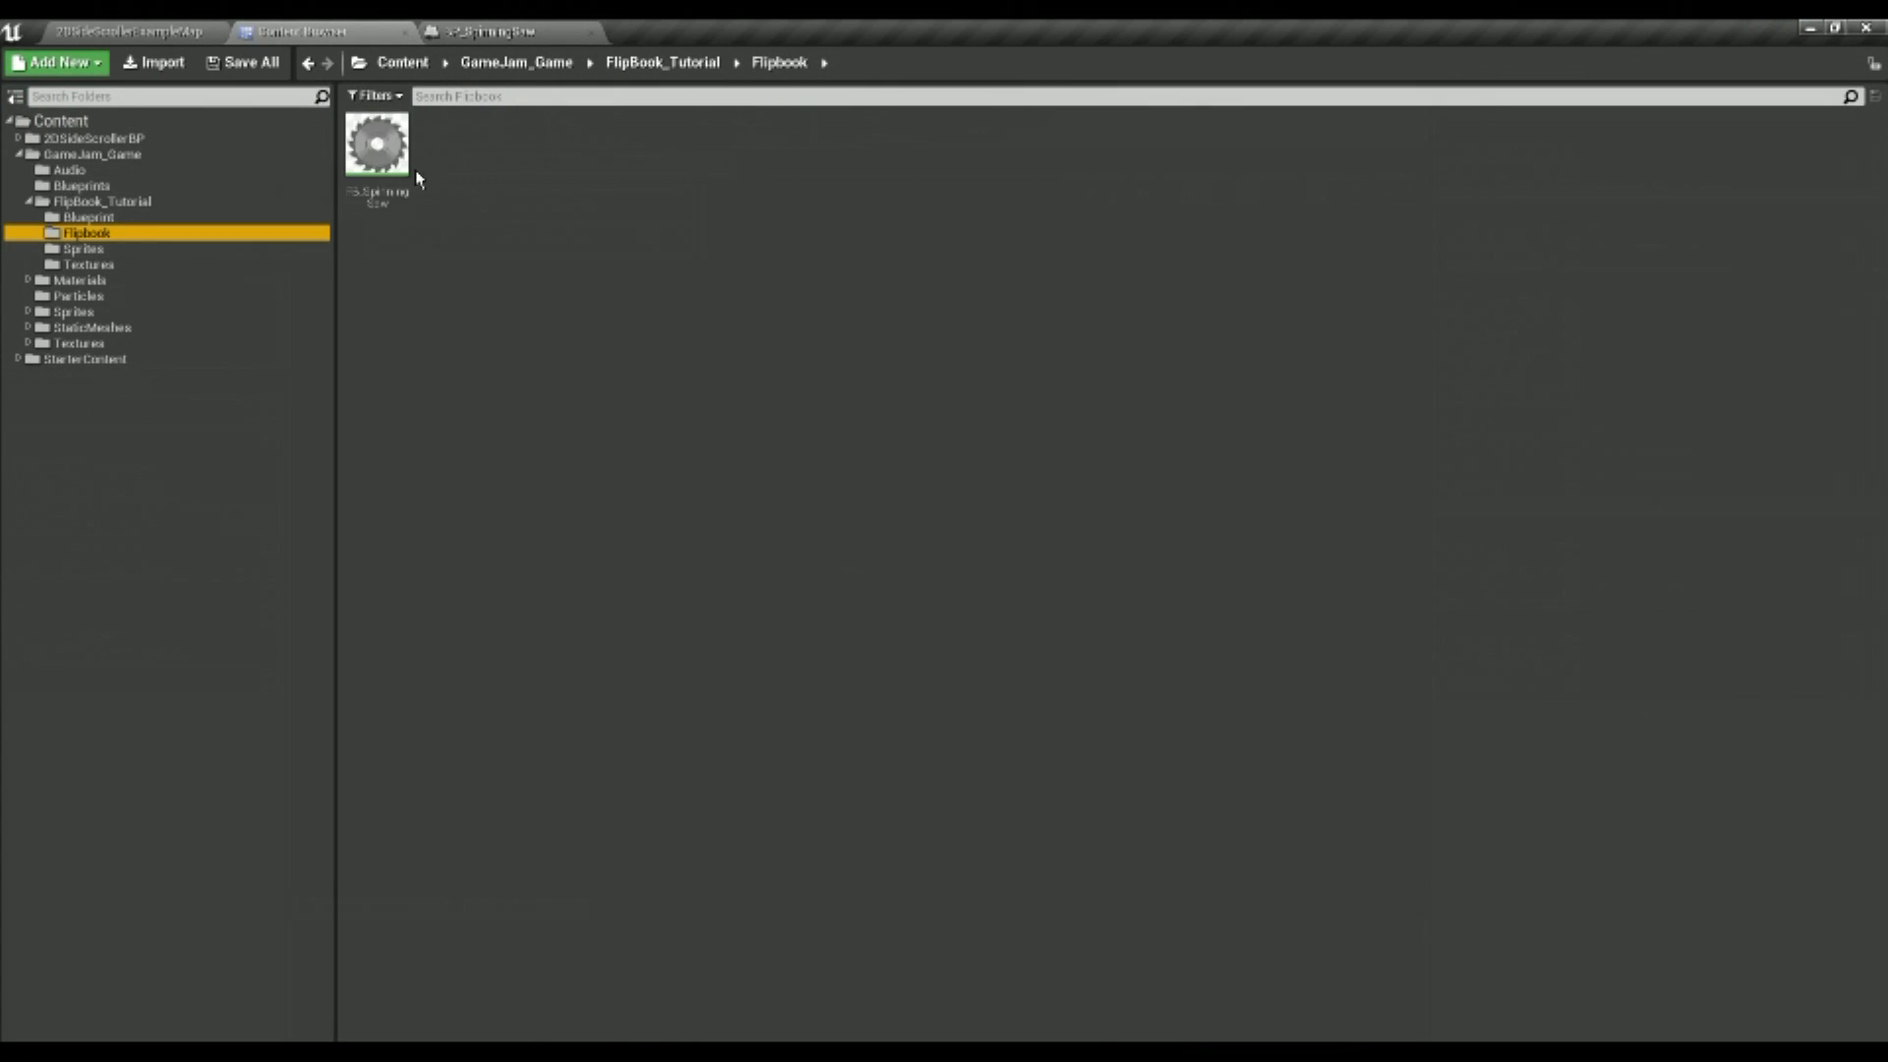
{"action": "left_click", "coordinate": [394, 148]}
{"action": "left_click", "coordinate": [507, 31]}
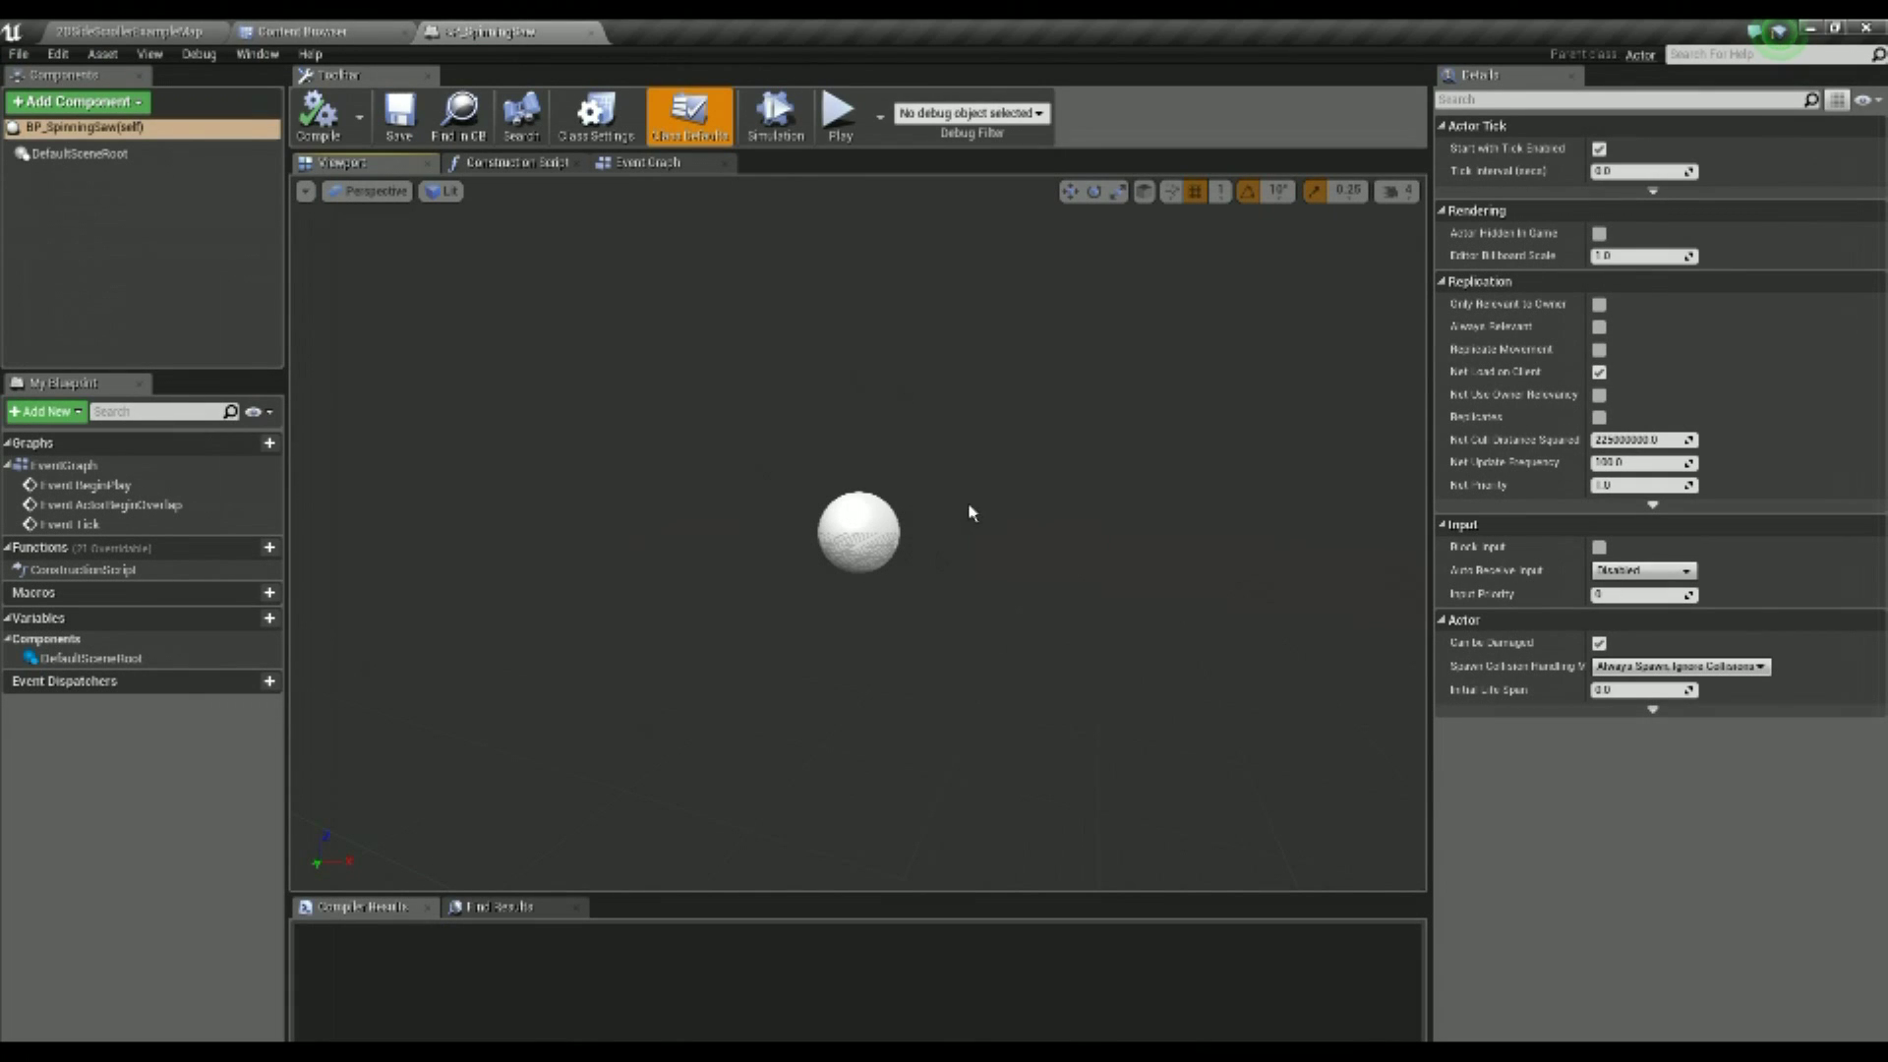
{"action": "left_click", "coordinate": [110, 105]}
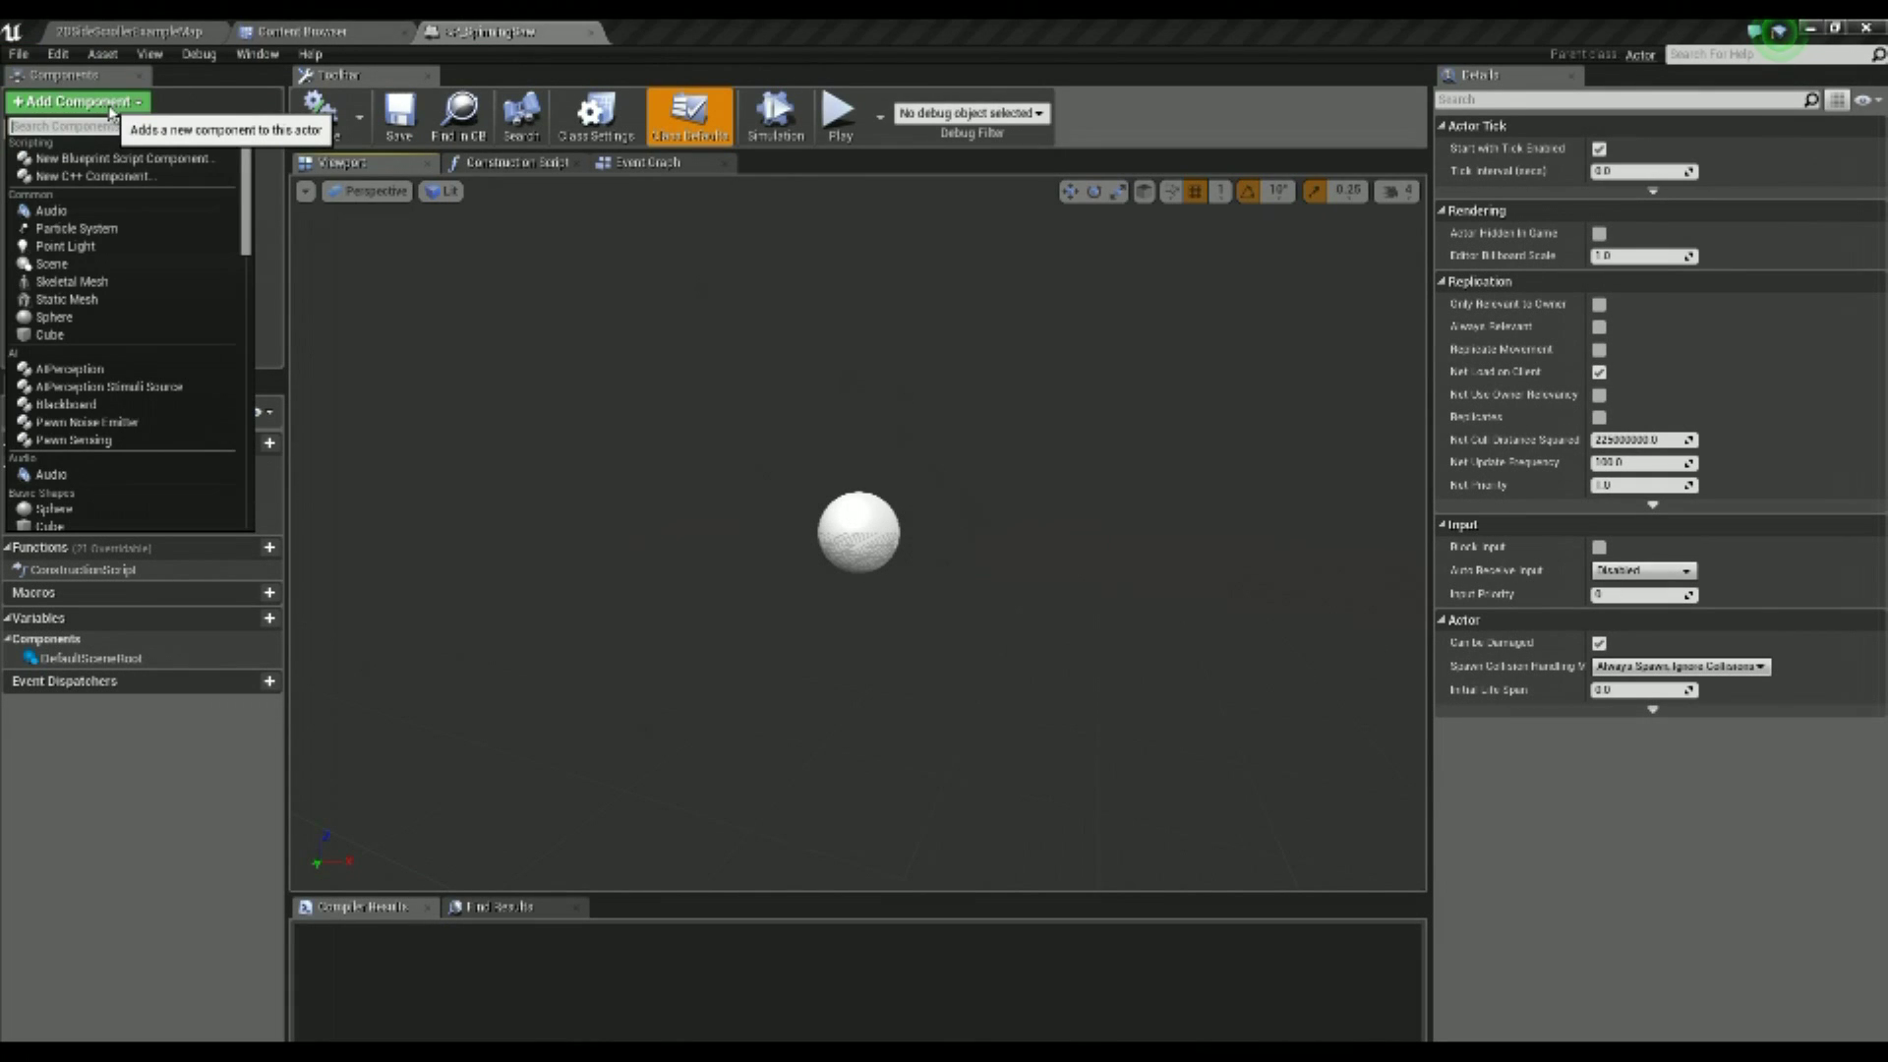
{"action": "scroll", "coordinate": [78, 285], "scroll_direction": "down", "scroll_amount": 8}
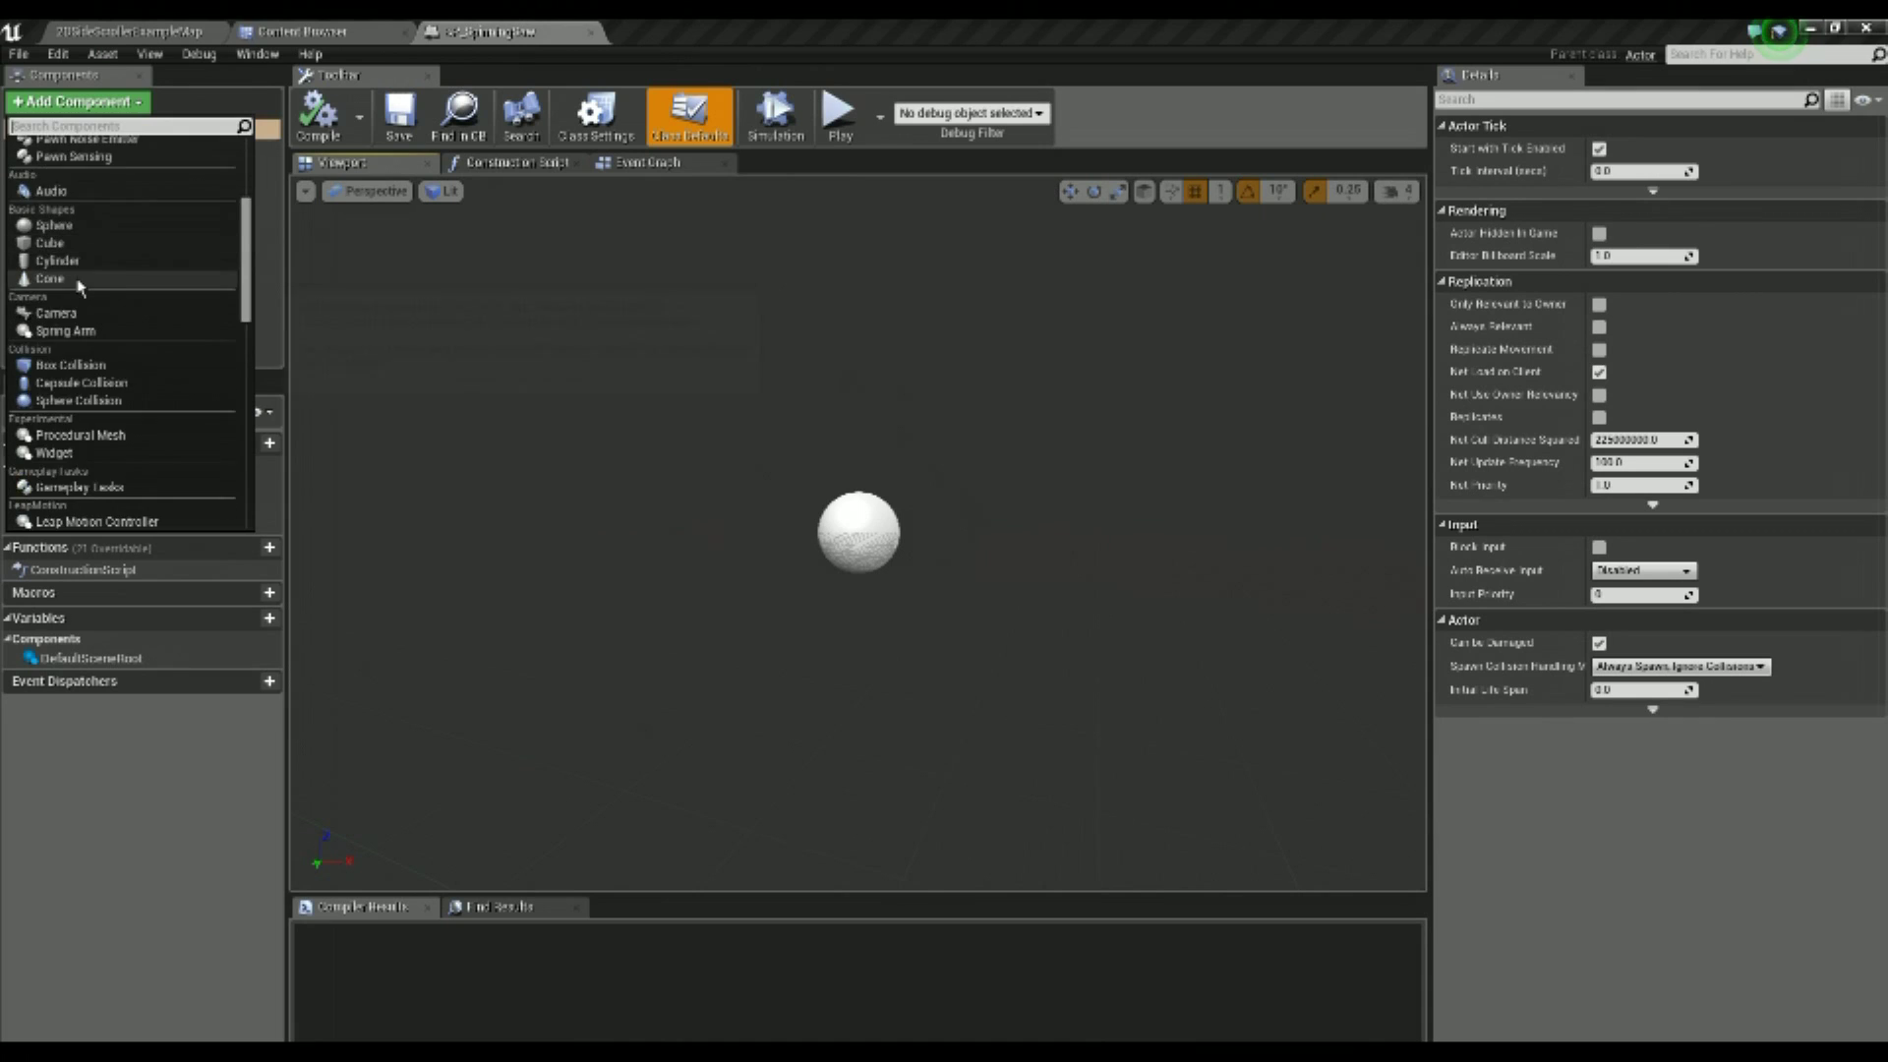
{"action": "scroll", "coordinate": [78, 285], "scroll_direction": "down", "scroll_amount": 5}
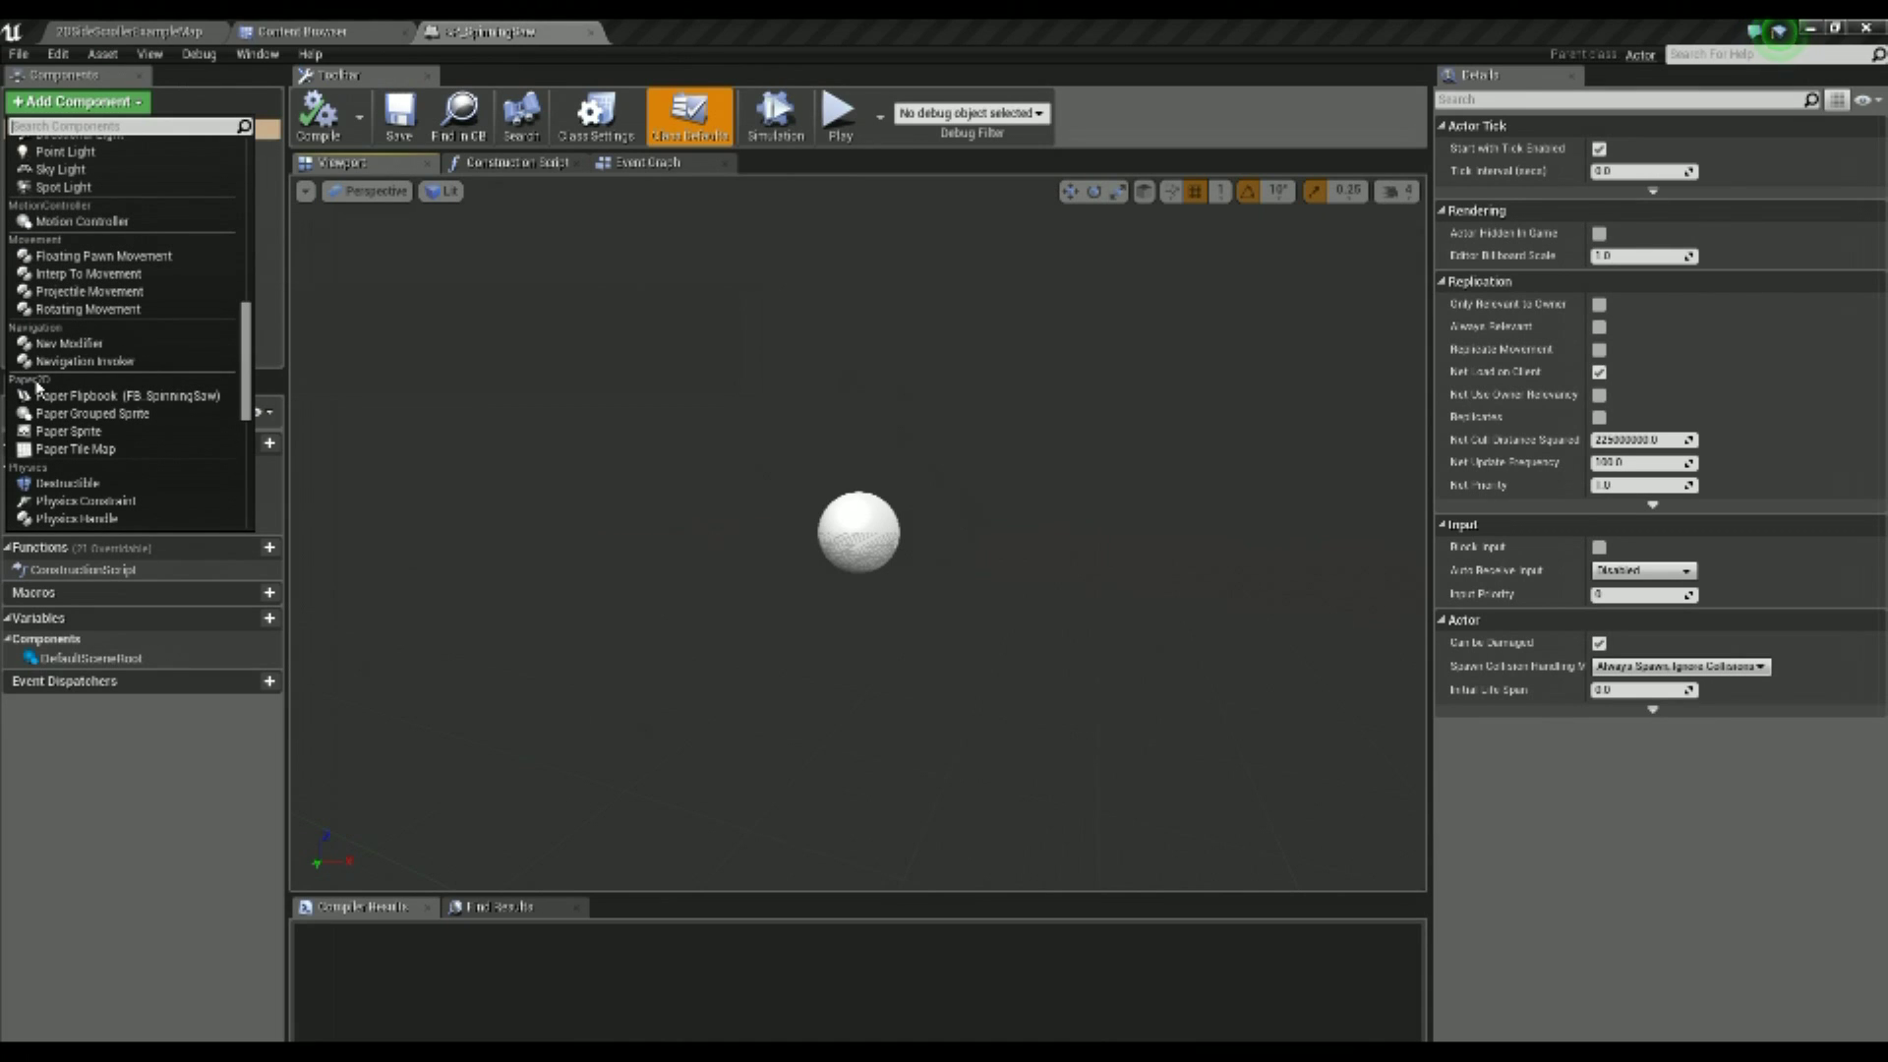
{"action": "left_click", "coordinate": [98, 399]}
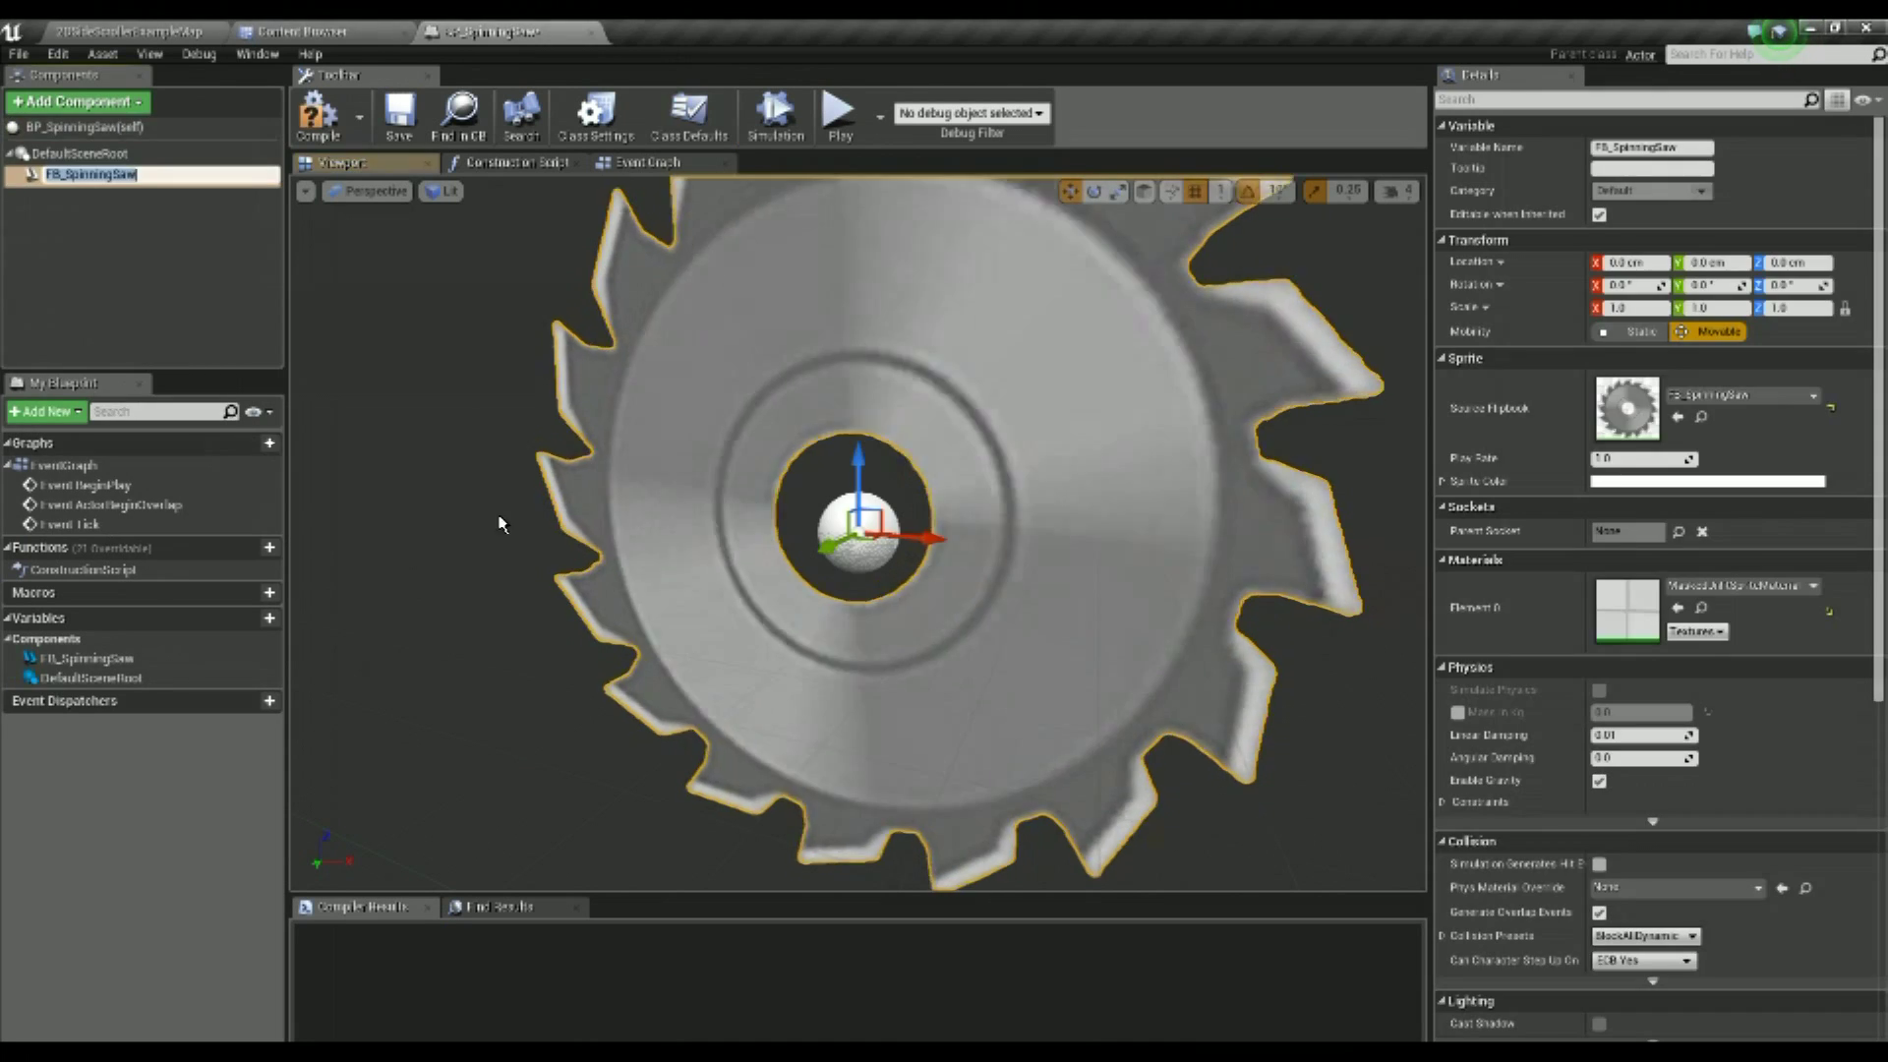
Compile the BP_SpinningSaw Blueprint with its flipbook component
{"action": "scroll", "coordinate": [738, 603], "scroll_direction": "down", "scroll_amount": 5}
{"action": "scroll", "coordinate": [758, 594], "scroll_direction": "up", "scroll_amount": 4}
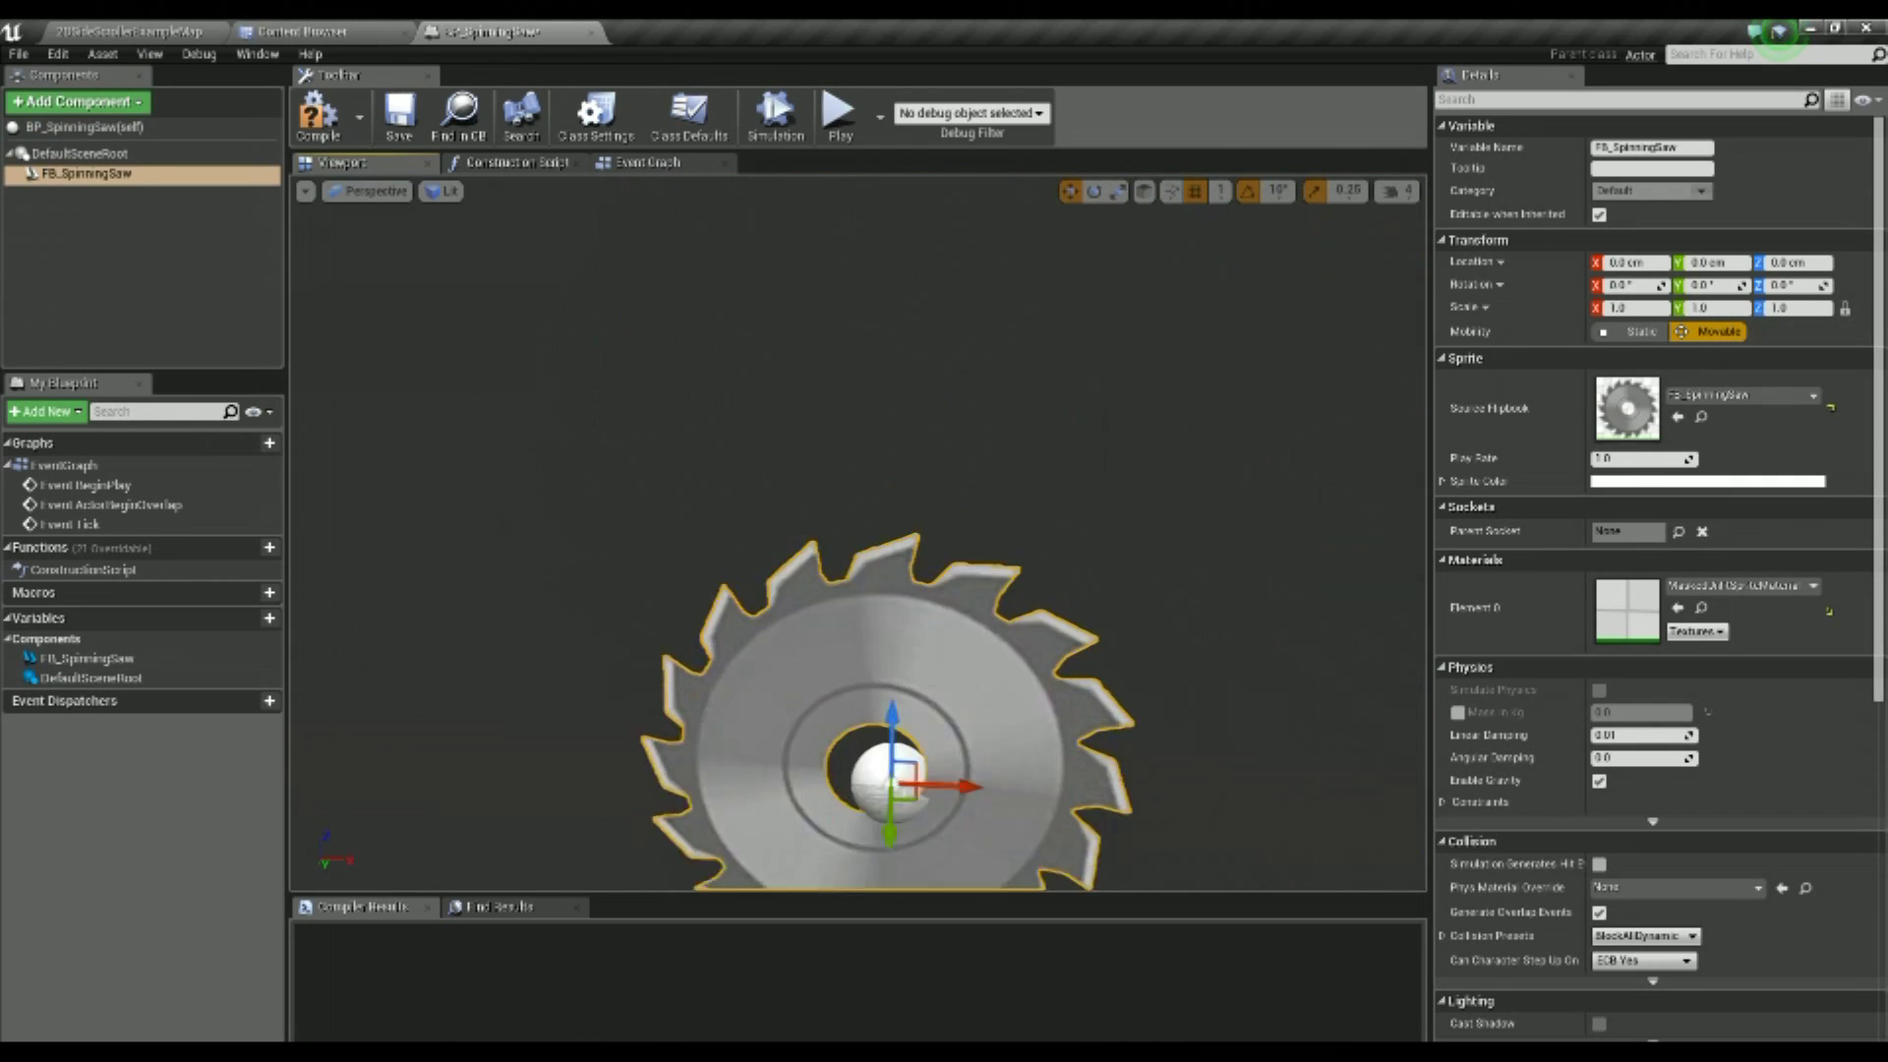
{"action": "left_click", "coordinate": [317, 133]}
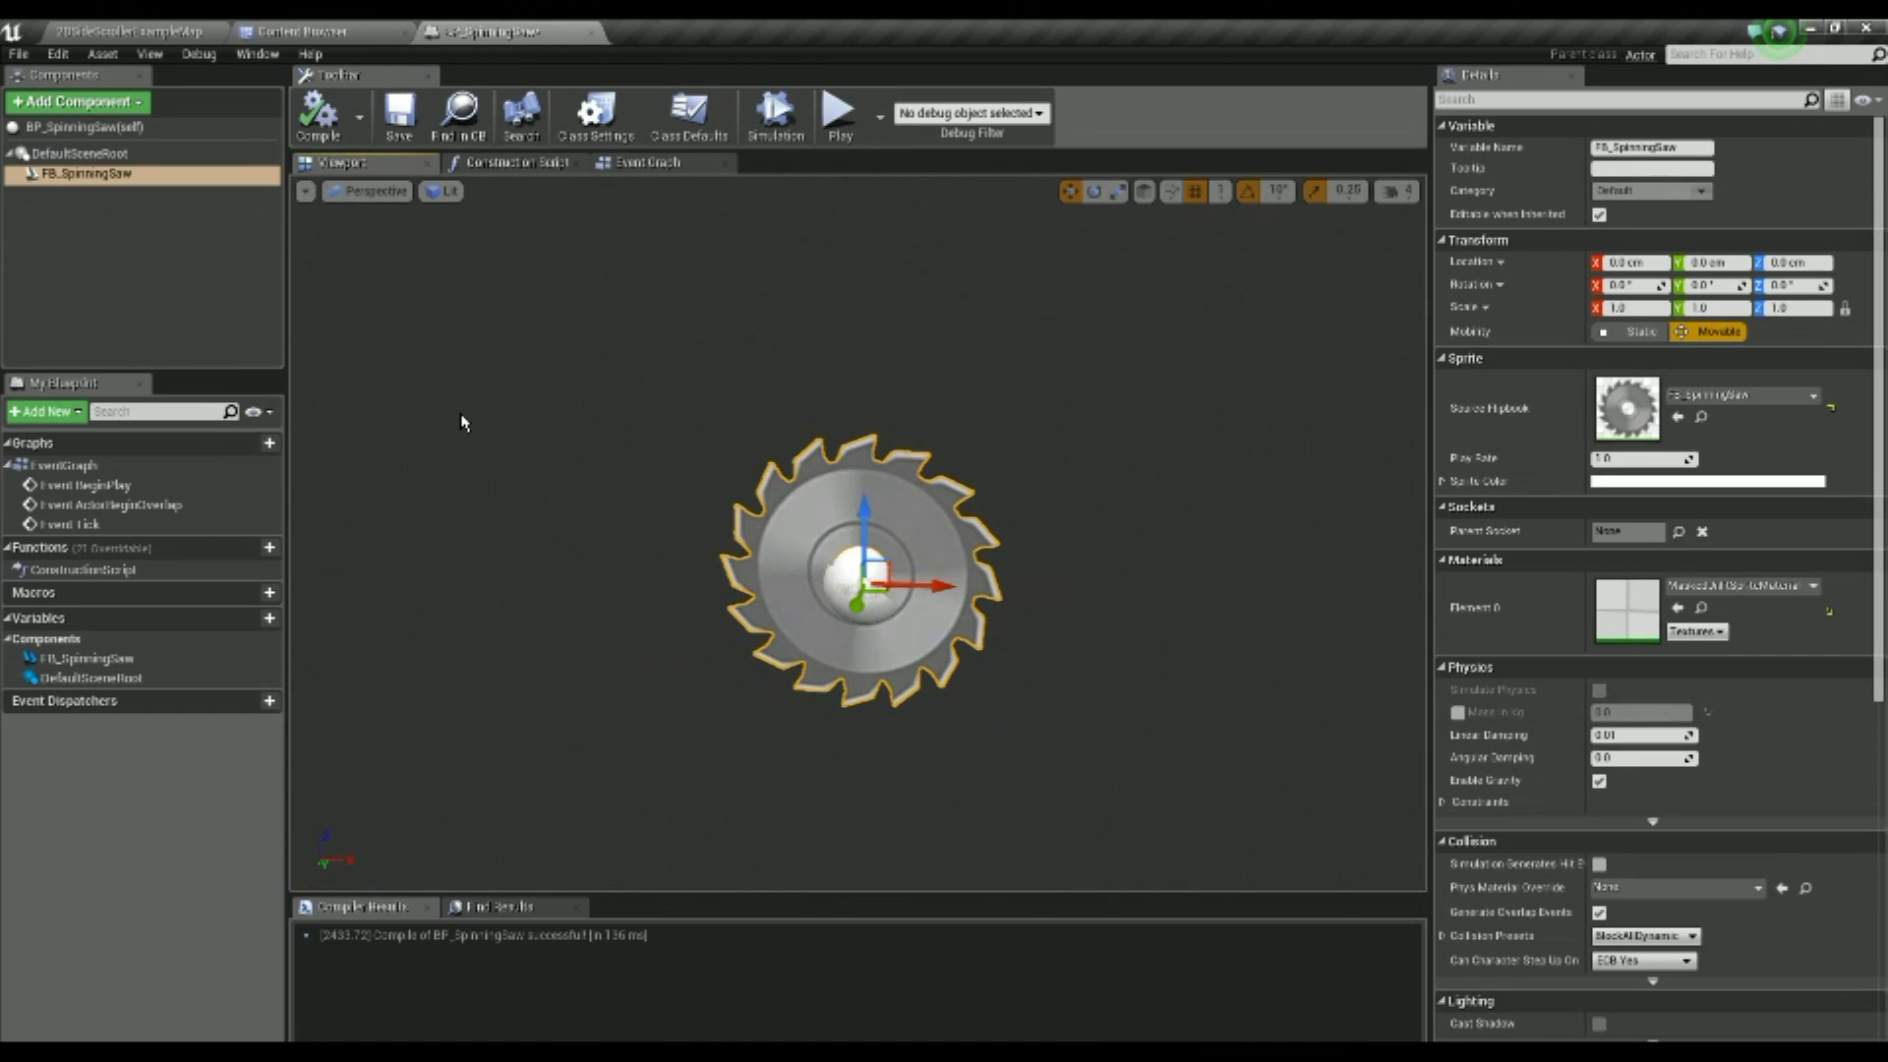
Return to the Content Browser and check the contents of FlipBook_Tutorial's Sprites and Flipbook folders
{"action": "left_click", "coordinate": [344, 30]}
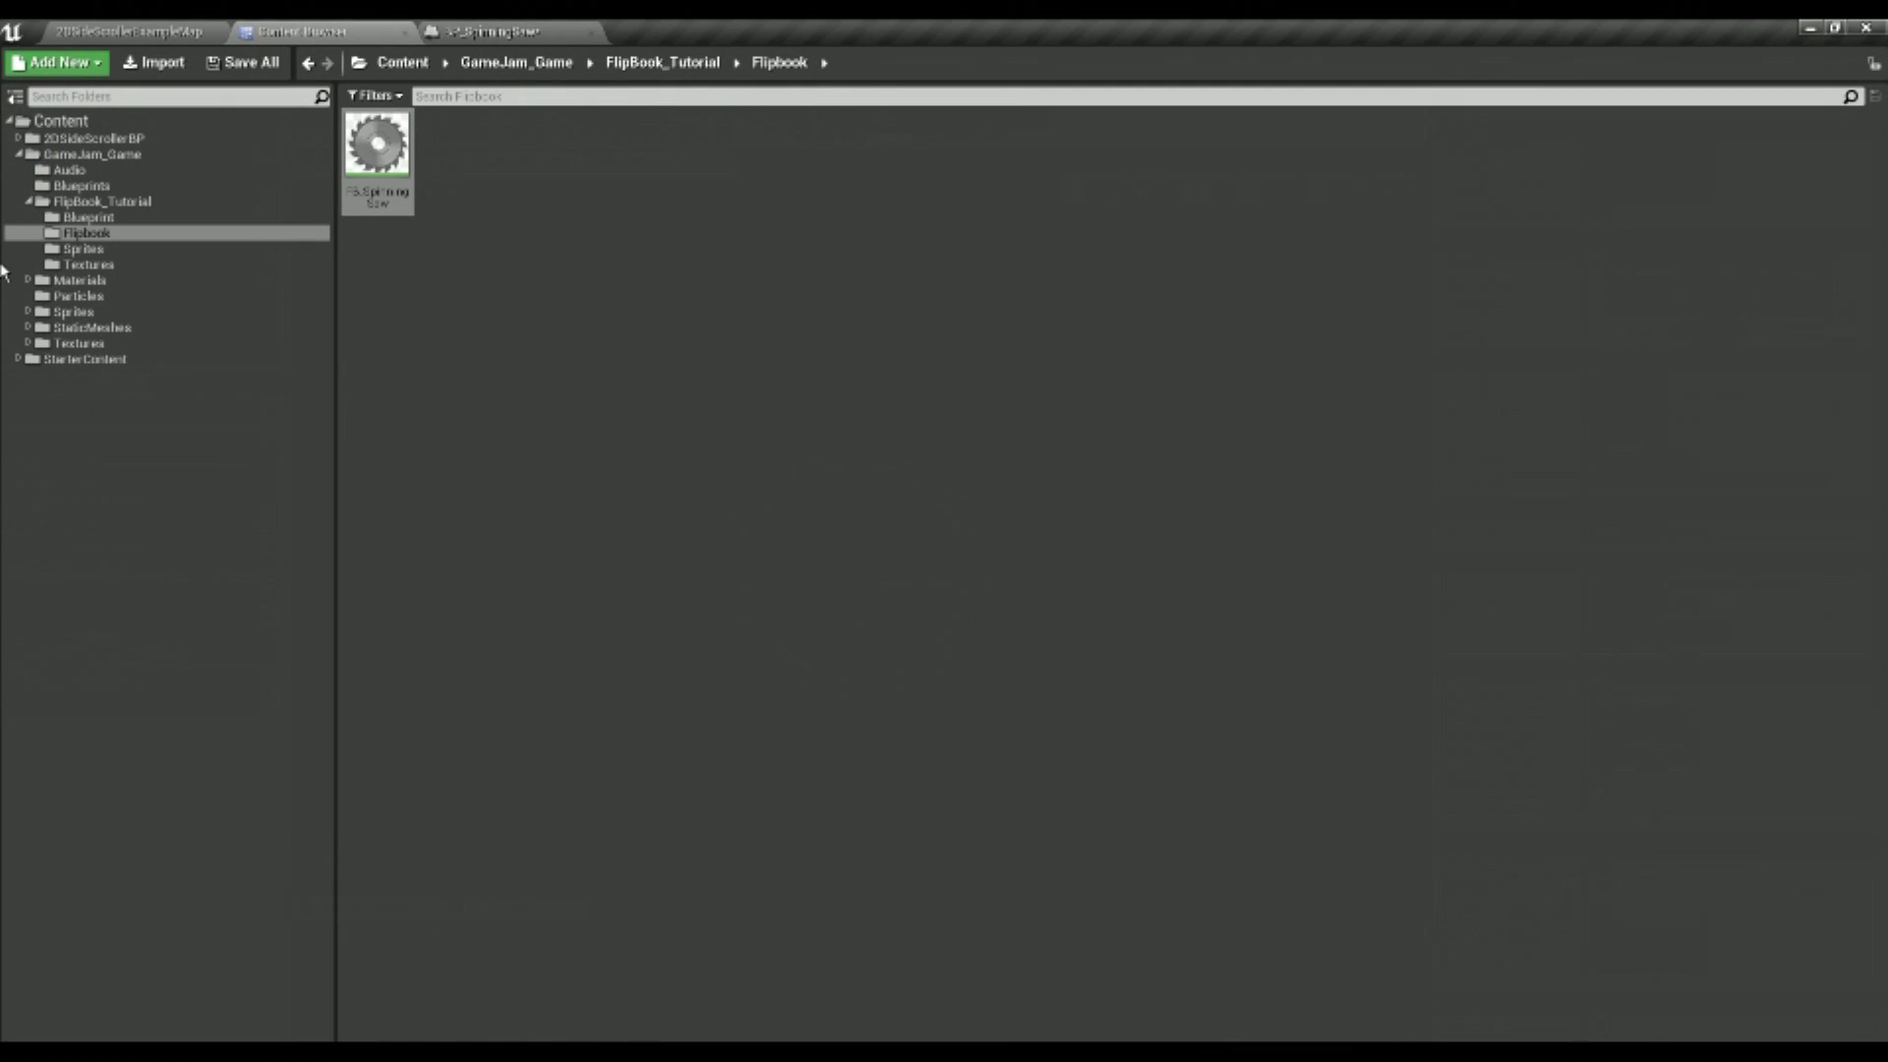
{"action": "left_click", "coordinate": [82, 250]}
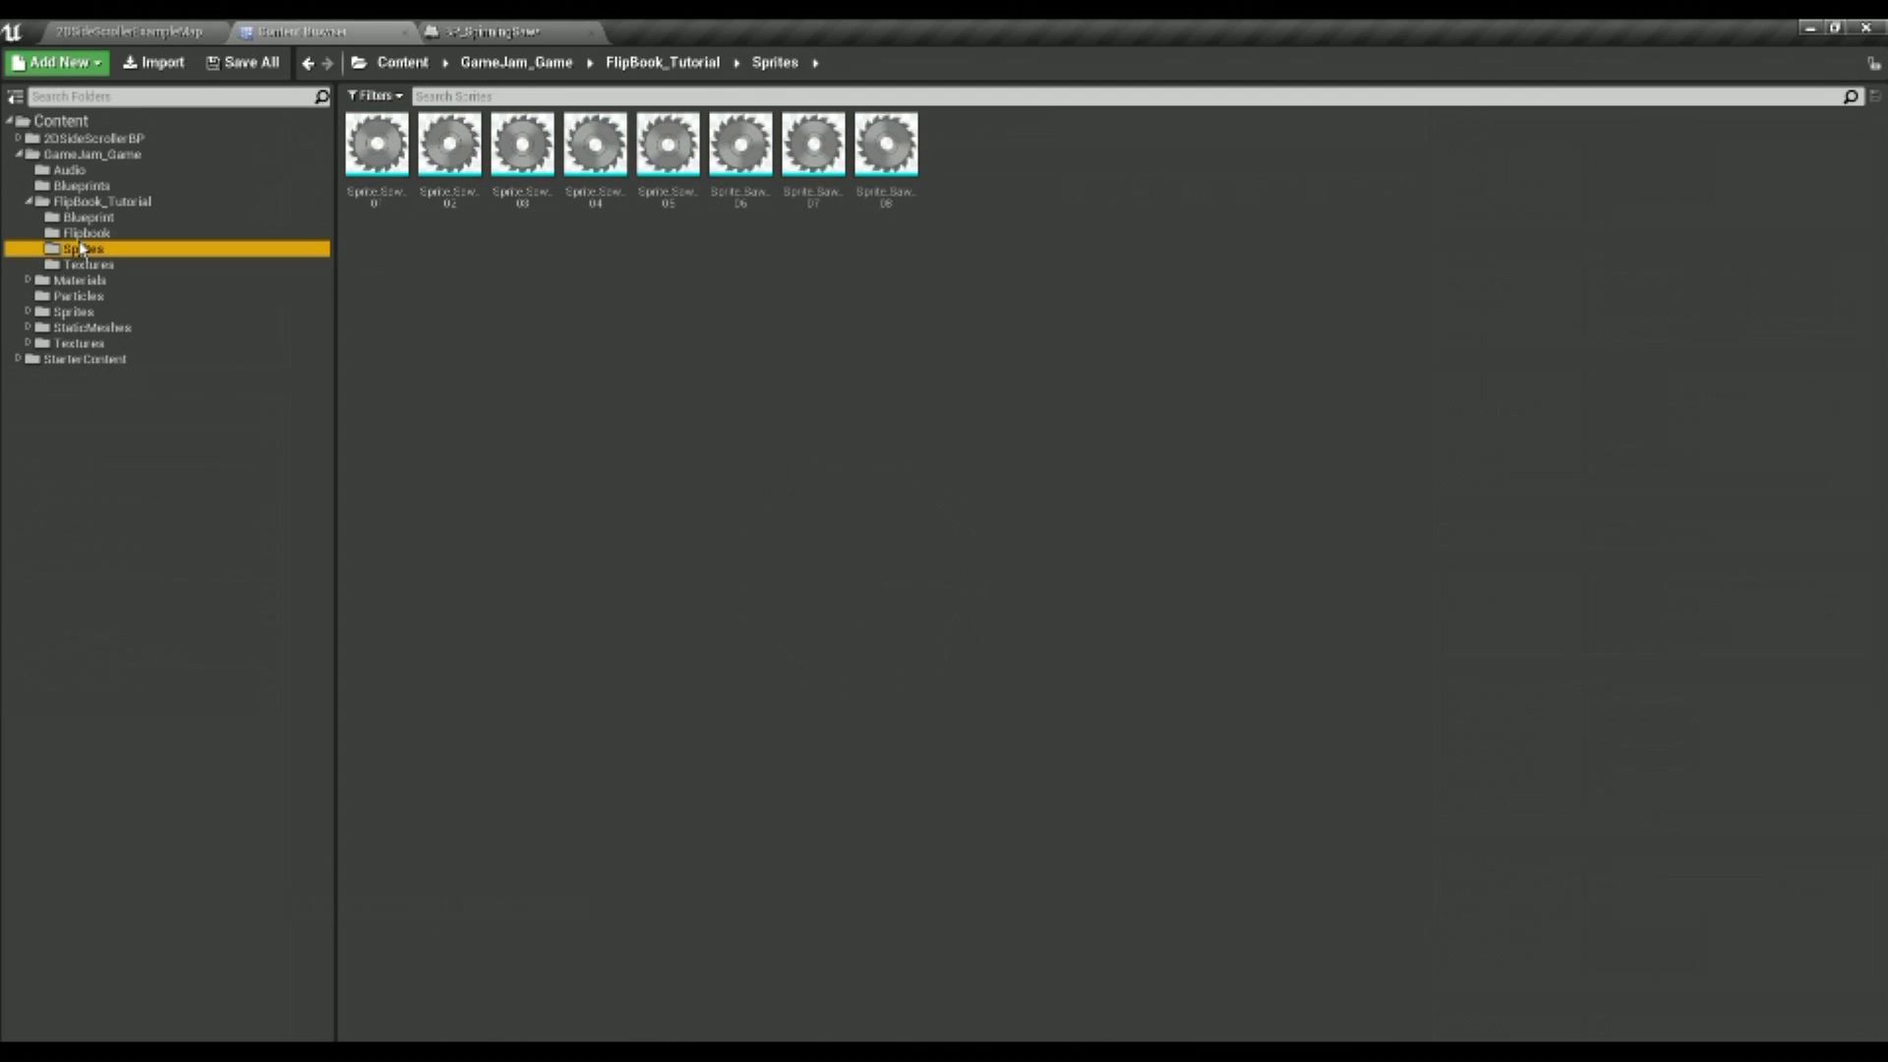
{"action": "left_click", "coordinate": [85, 233]}
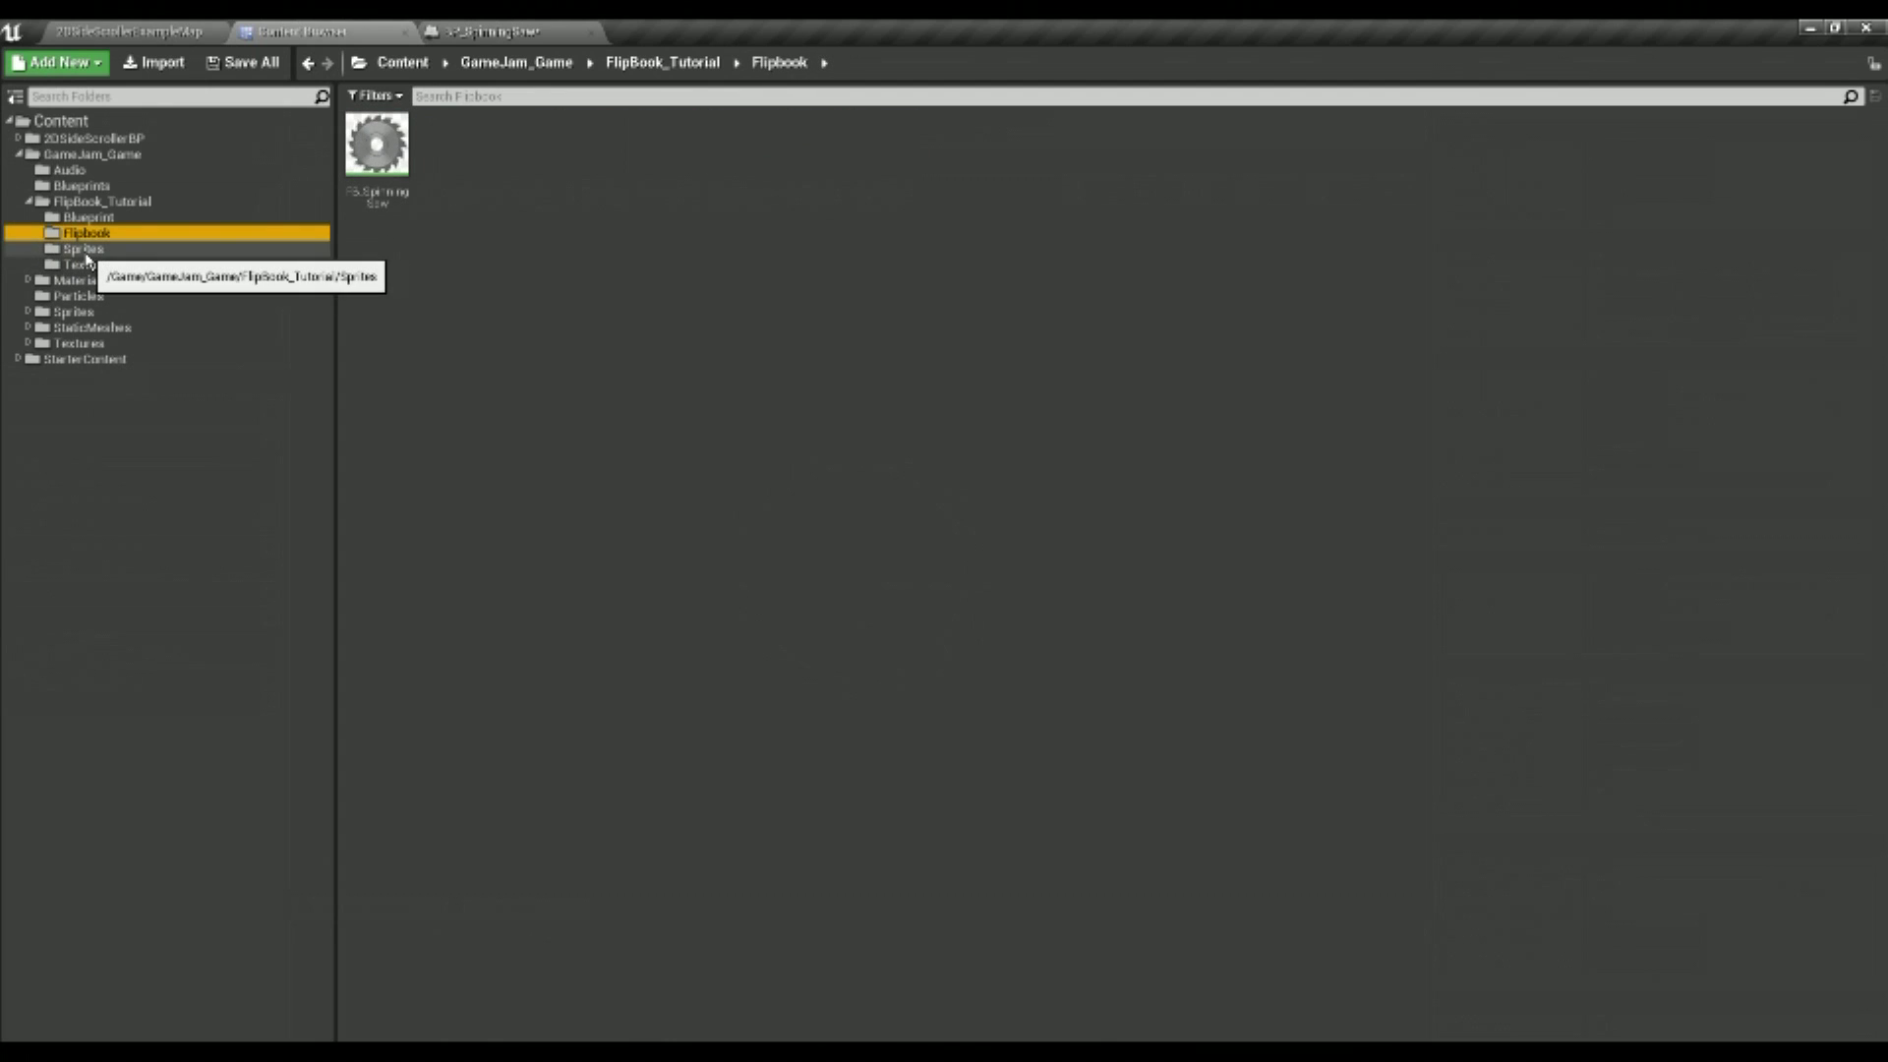
{"action": "left_click", "coordinate": [526, 389]}
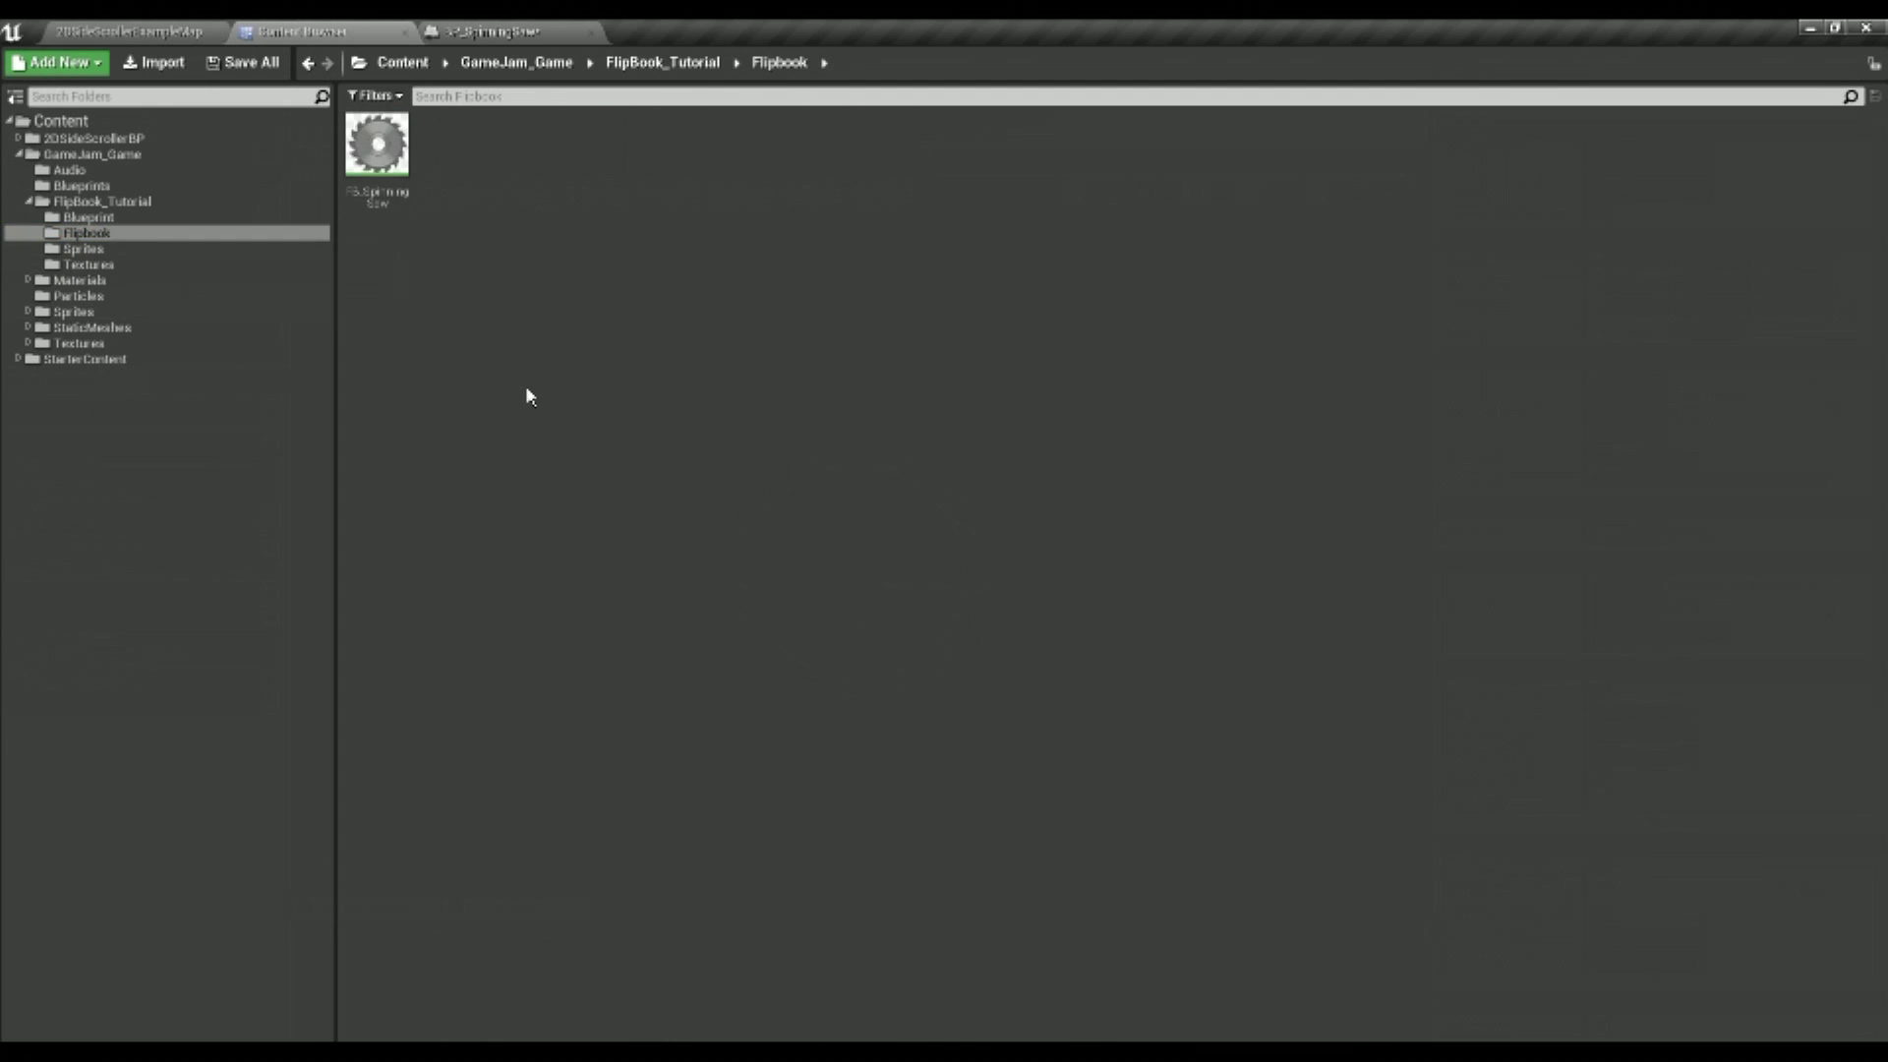